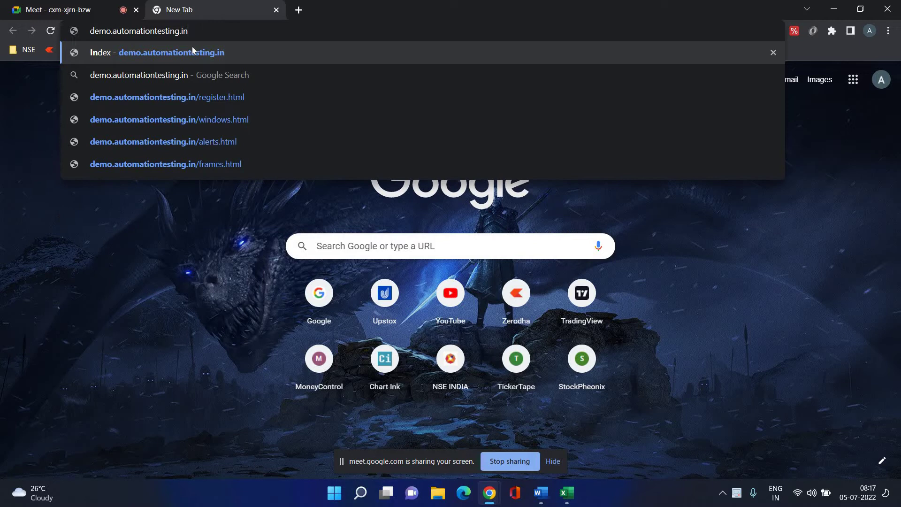
Load the opensource-demo.orangehrmlive.com login page in Chrome, then bring up the blank Excel workbook.
key(BackSpace)
key(BackSpace)
key(BackSpace)
key(BackSpace)
key(BackSpace)
key(BackSpace)
key(BackSpace)
key(BackSpace)
key(BackSpace)
key(BackSpace)
key(BackSpace)
key(BackSpace)
key(BackSpace)
key(BackSpace)
key(BackSpace)
key(BackSpace)
key(BackSpace)
key(BackSpace)
key(BackSpace)
key(BackSpace)
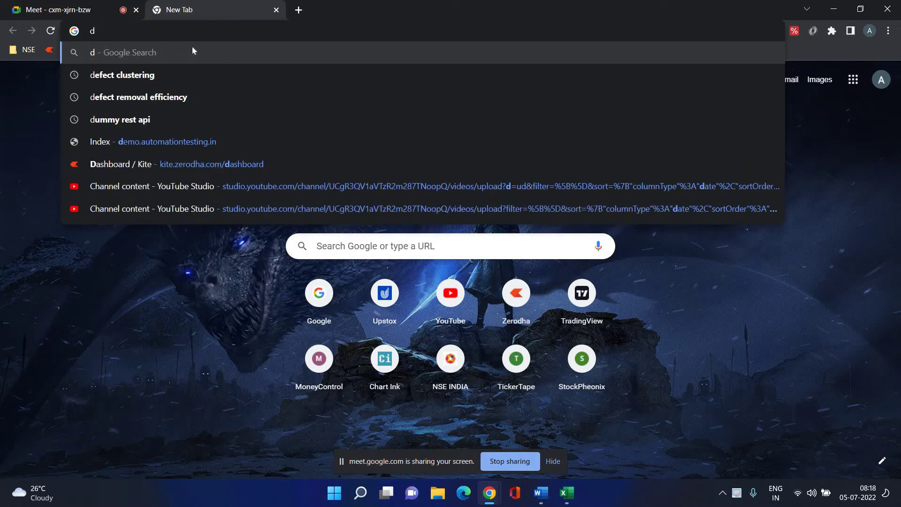
key(BackSpace)
text(oran)
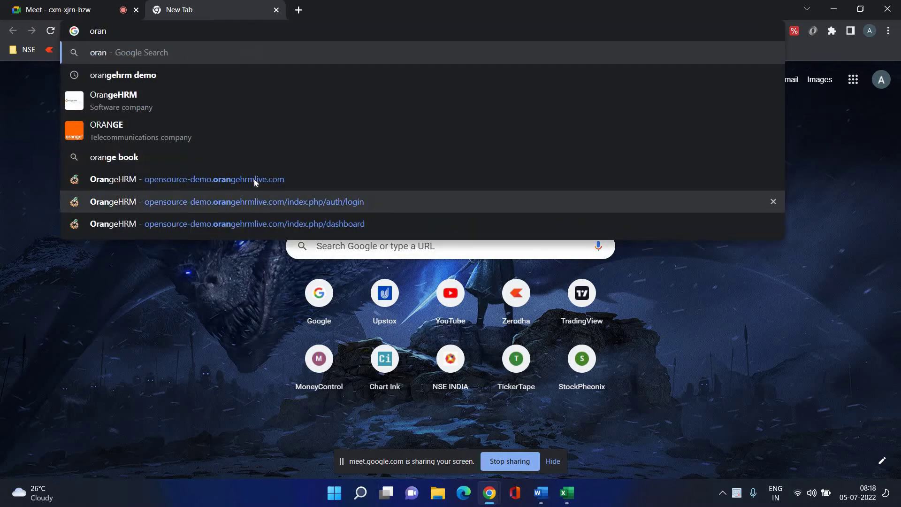
click(261, 180)
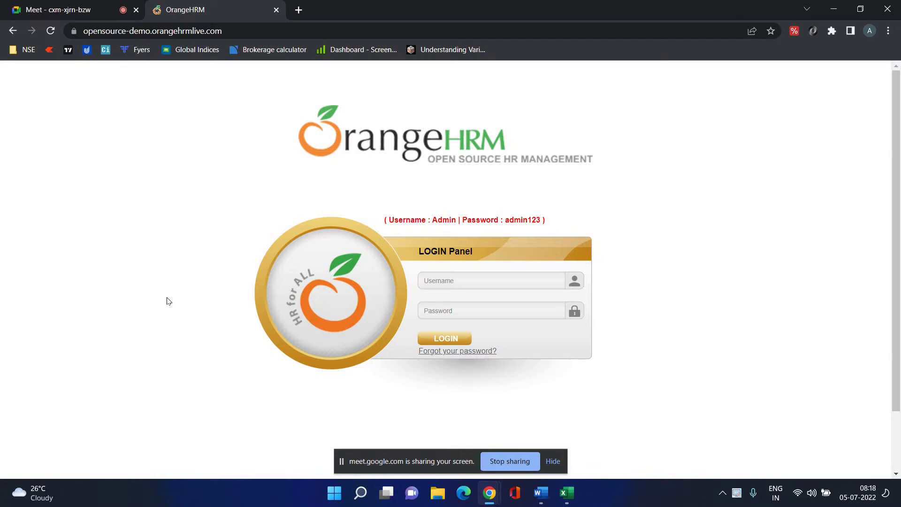
click(566, 492)
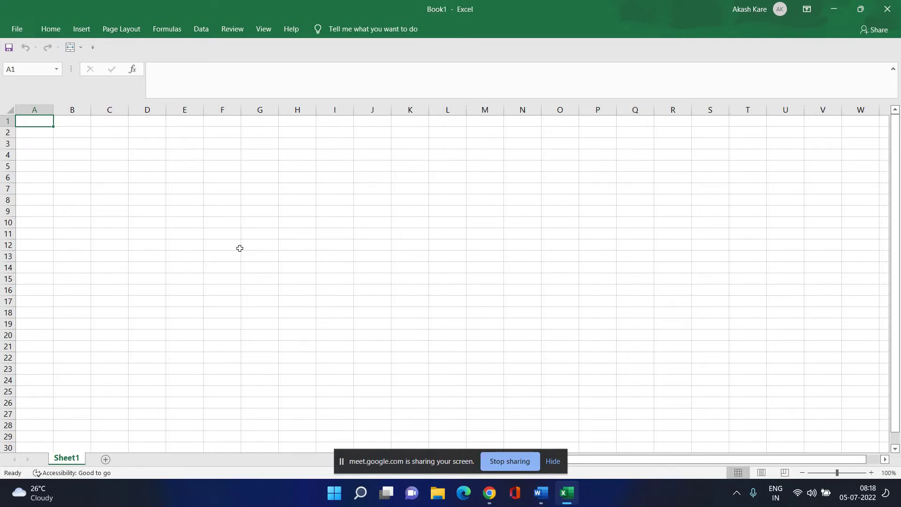
Enter Project Name in A1 and Module Name in A2, widening column A to fit.
text(Proje)
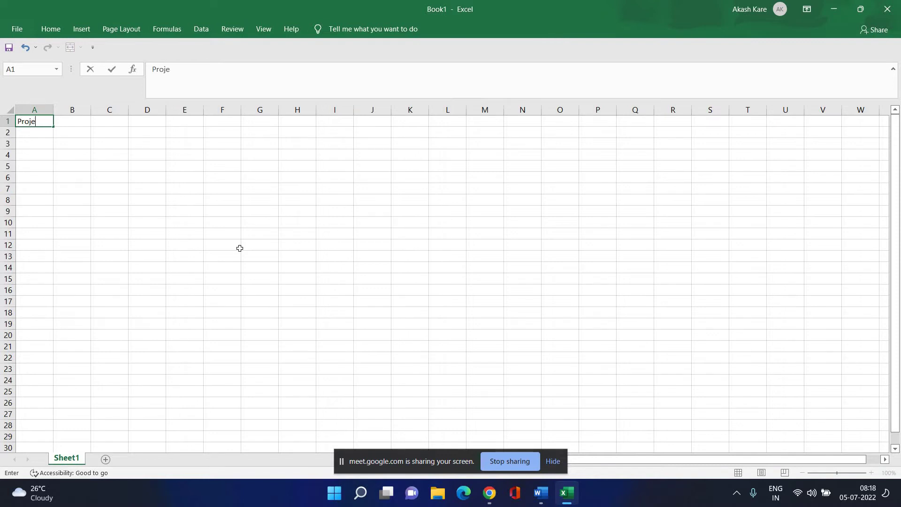
text(ct Name)
click(184, 222)
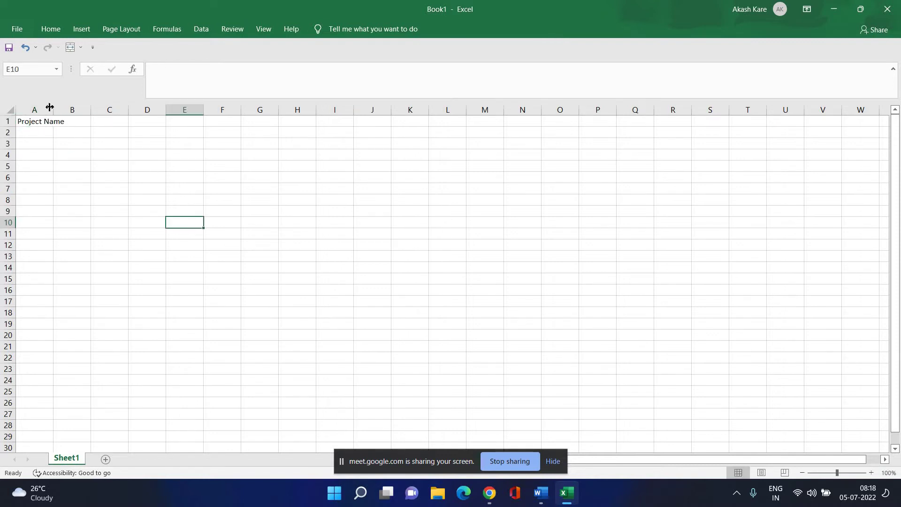
drag(53, 107, 76, 107)
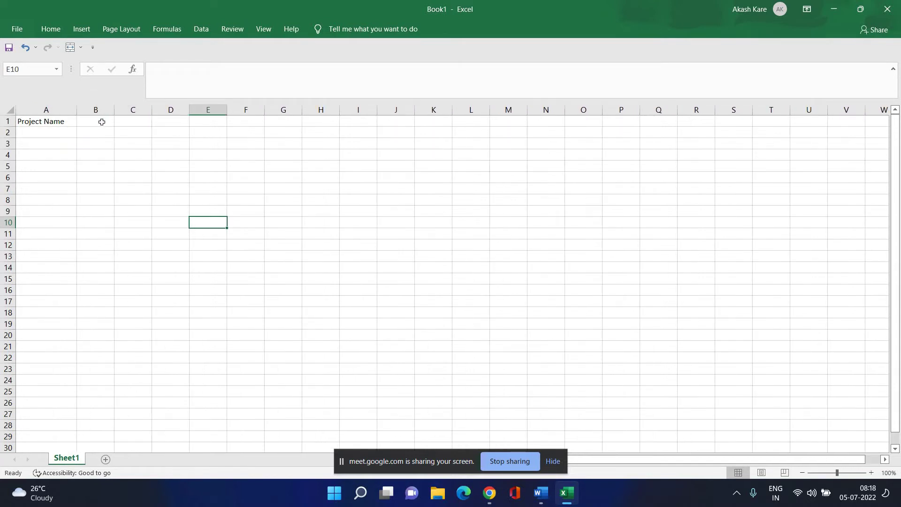
click(48, 135)
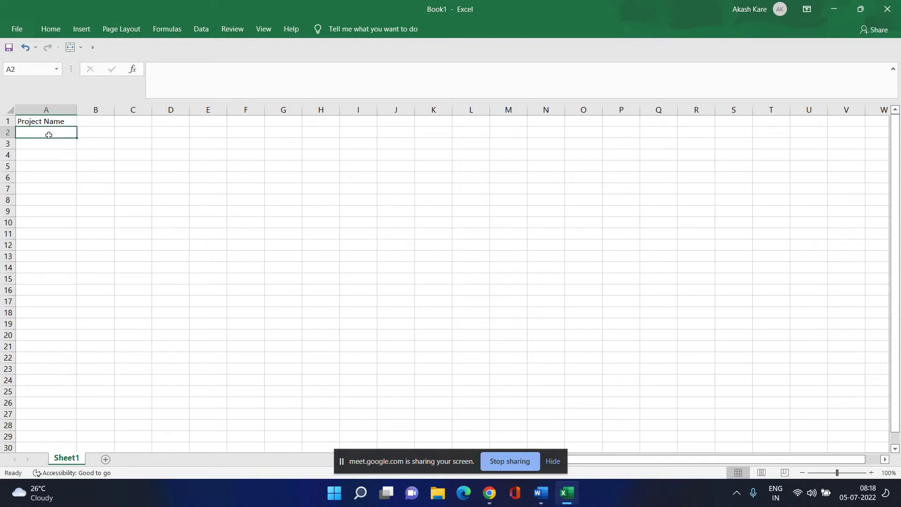
text(Module)
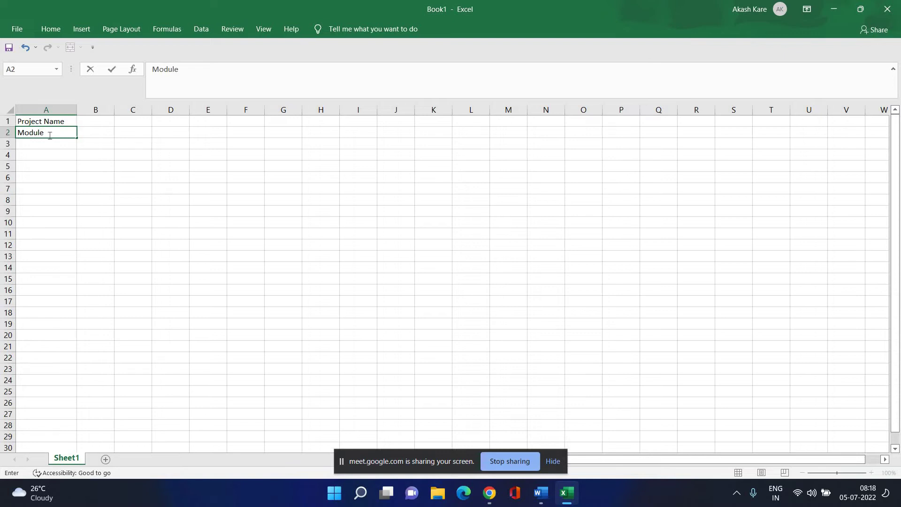
text( Name)
click(104, 134)
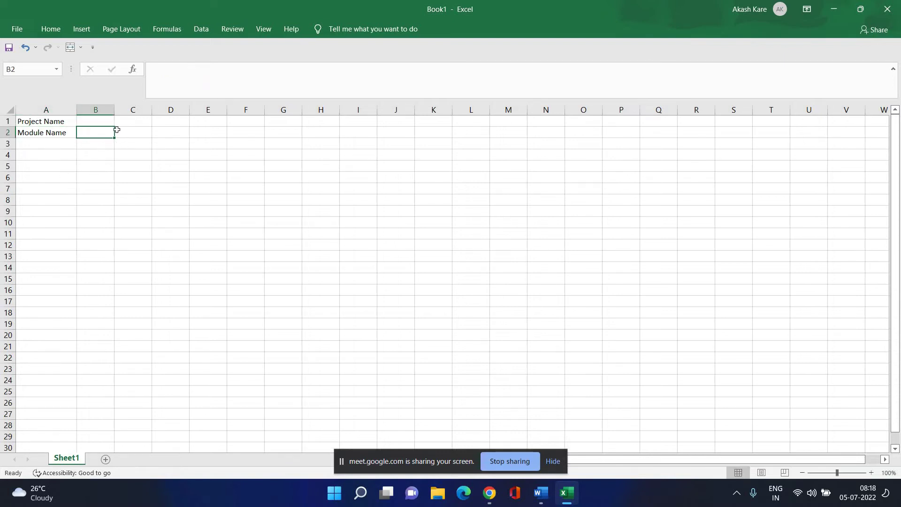
Enter Created By, Creation Date, Reviwed By and Reviwed Date in cells A3 through A6.
click(60, 146)
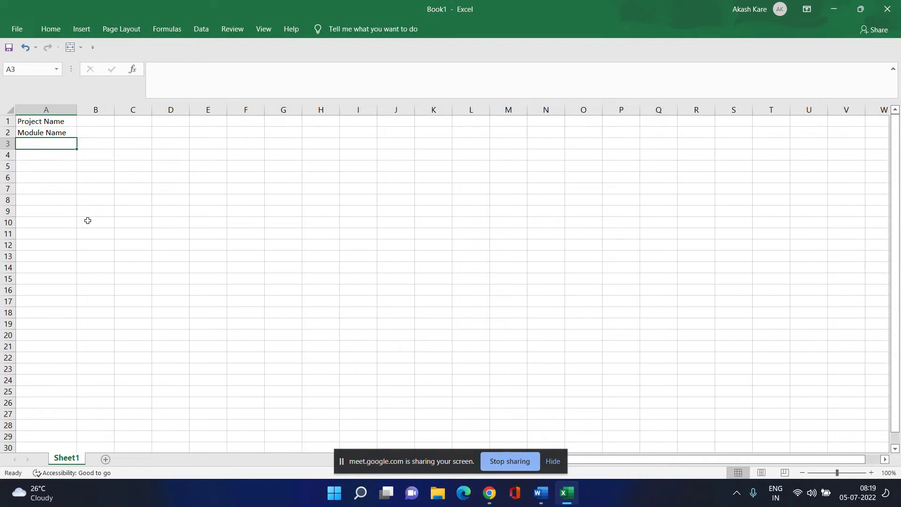
text(C)
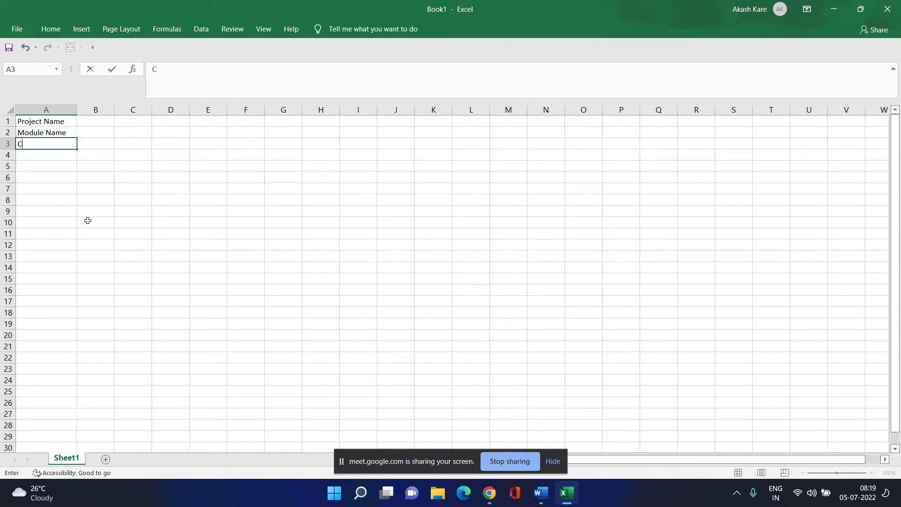
text(reated By)
key(Return)
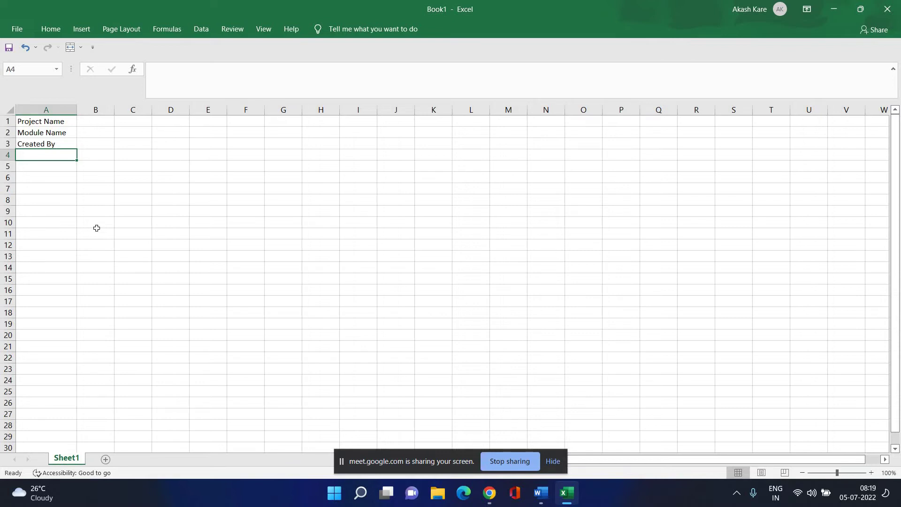
text(Cre)
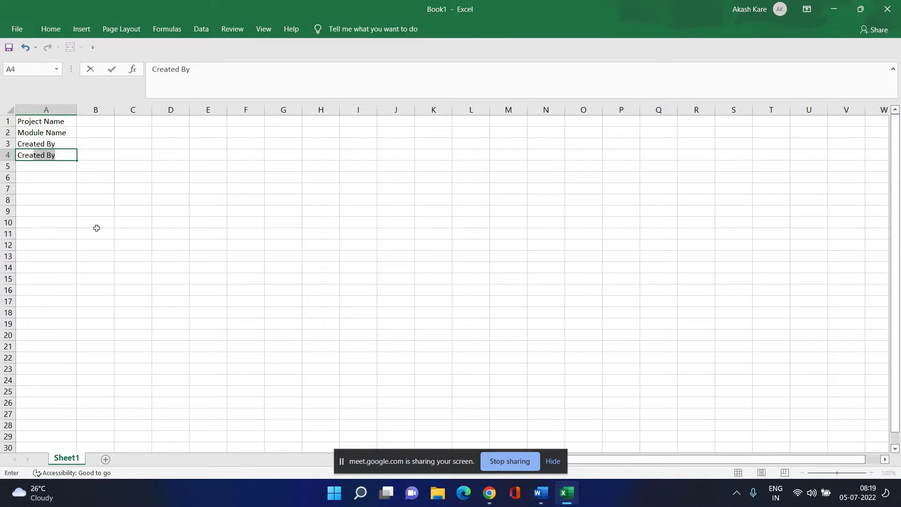
text(ation Date)
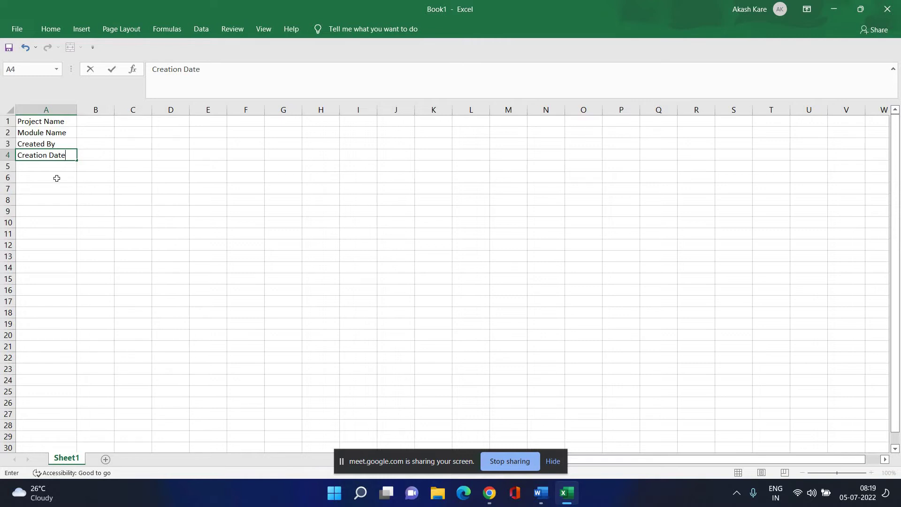
key(Return)
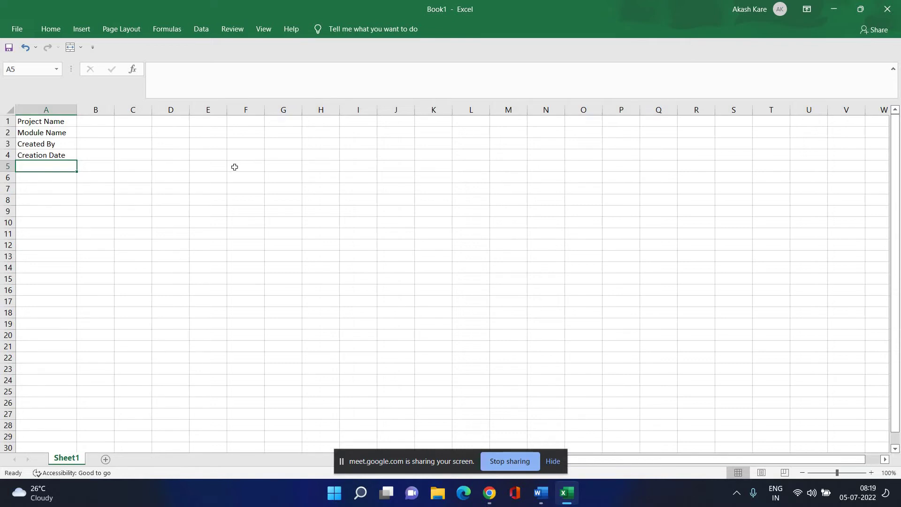
text(Revi)
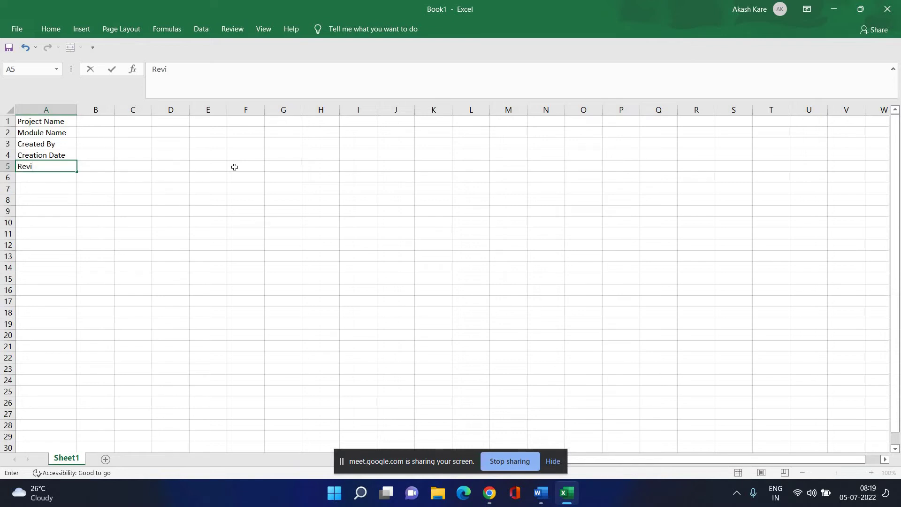
text(wee)
key(BackSpace)
text(d By)
key(Return)
text(Rev)
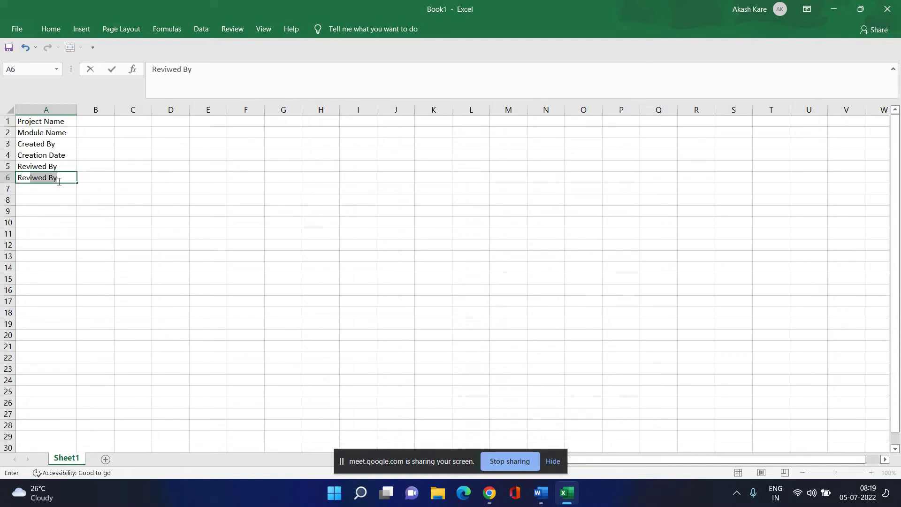
text(iwed Date)
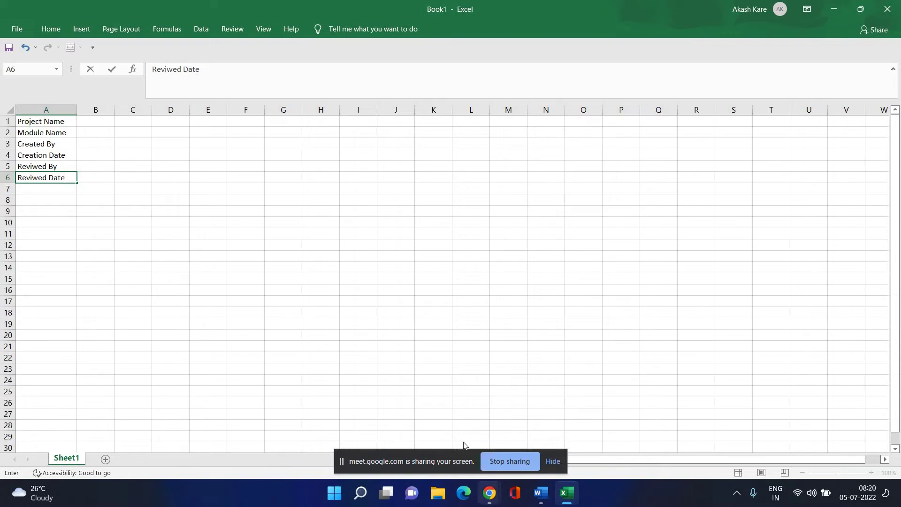
mouse_move(489, 492)
click(413, 425)
Admit the participant waiting in the Google Meet call, then return to Excel.
key(ctrl+1)
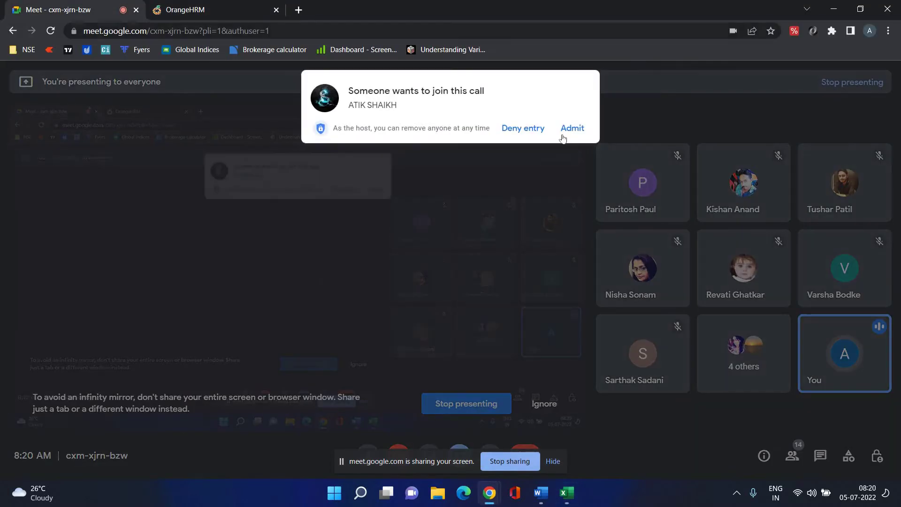
click(573, 128)
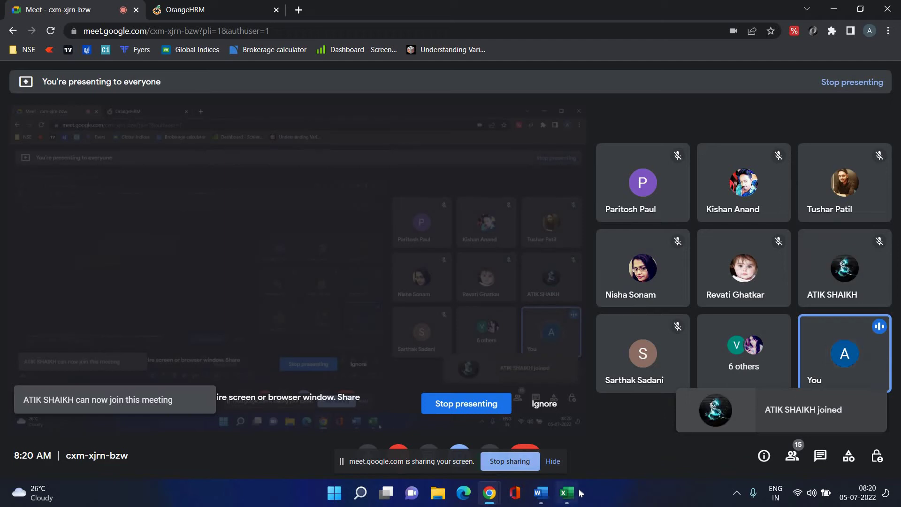
click(567, 492)
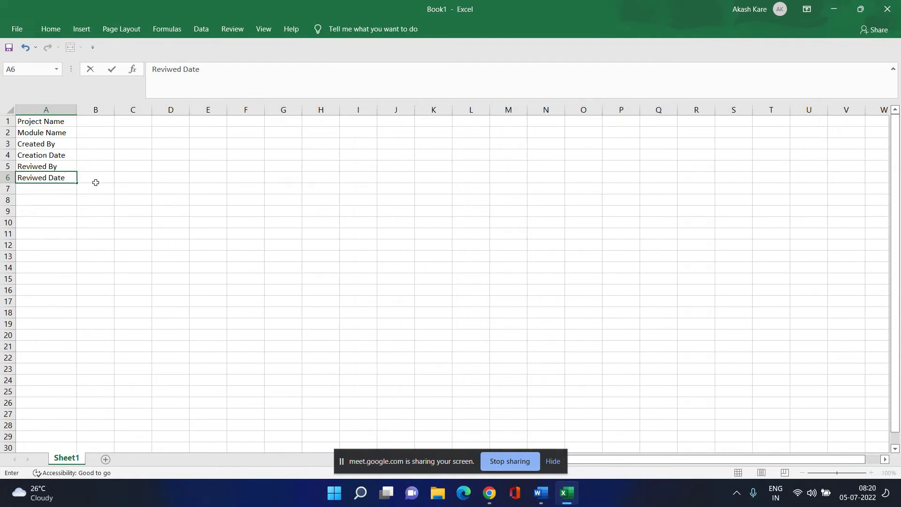
Enter Orange HRM in B1 beside Project Name and widen column B to fit it.
click(155, 228)
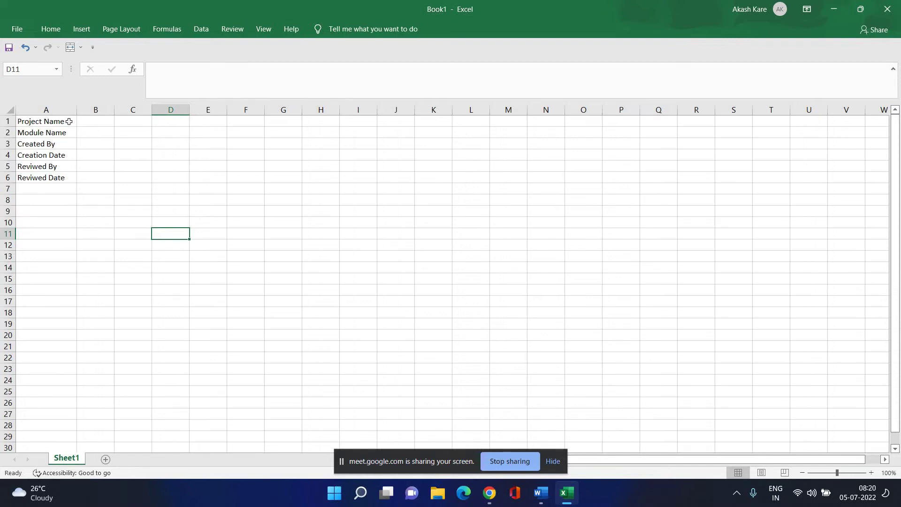
click(97, 121)
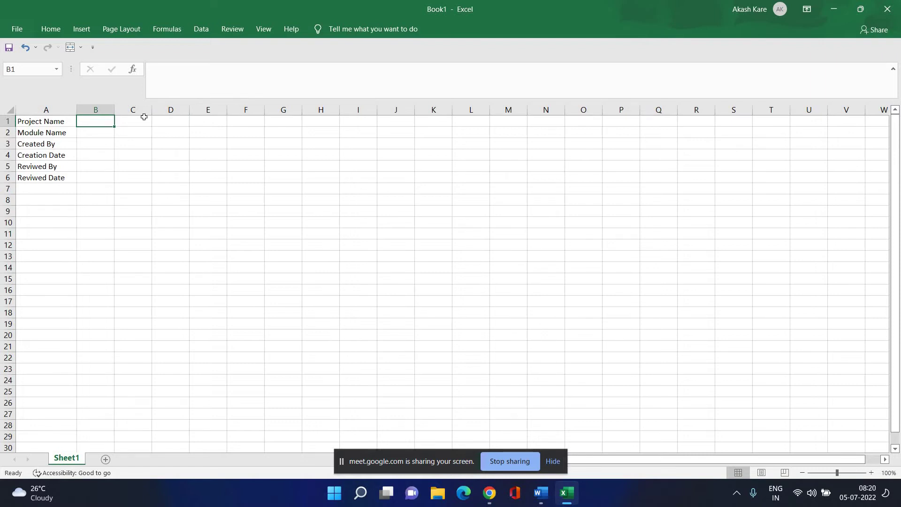
text(O)
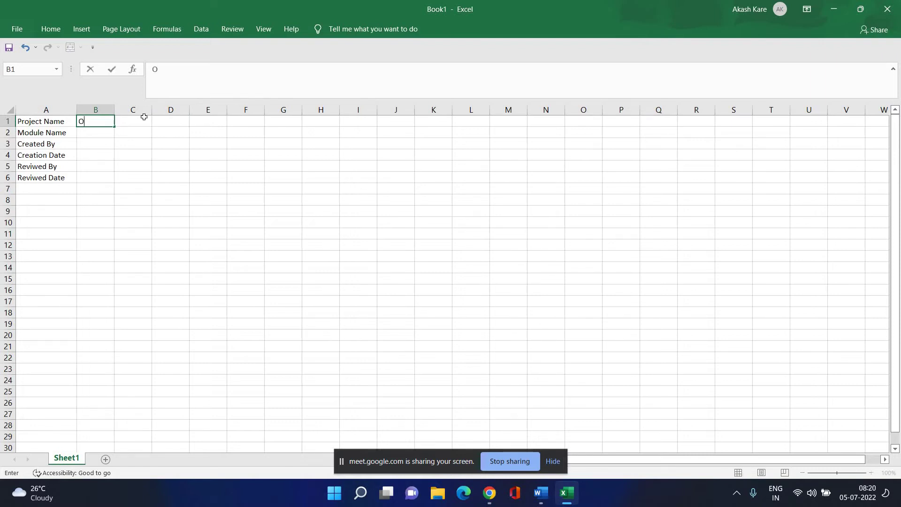
text(range HRM)
click(100, 237)
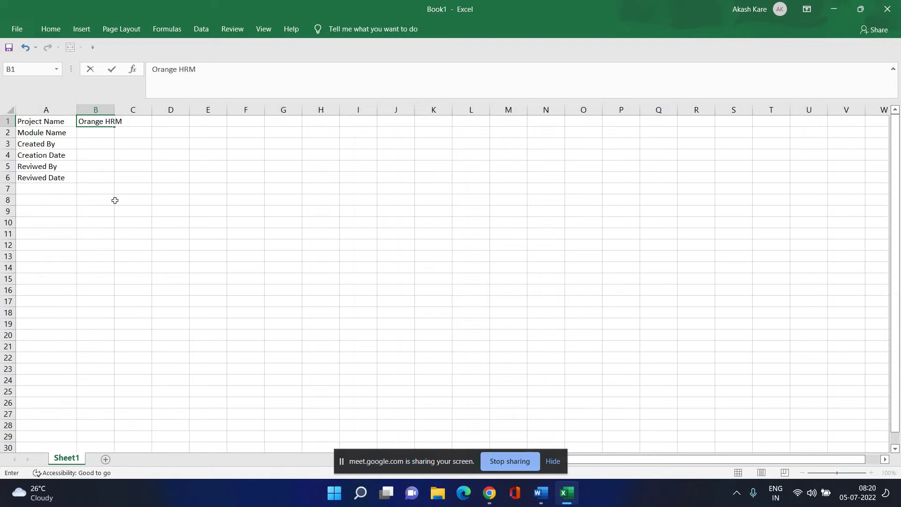
drag(119, 109, 187, 107)
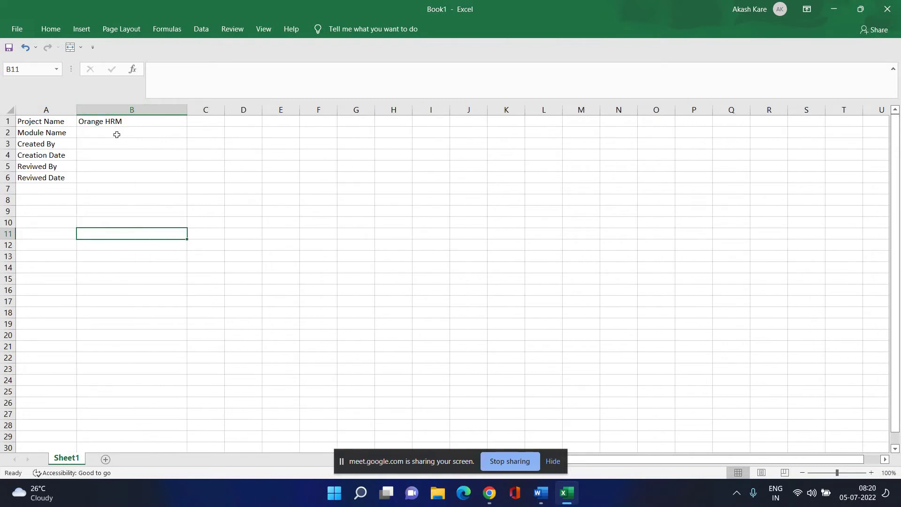
click(116, 134)
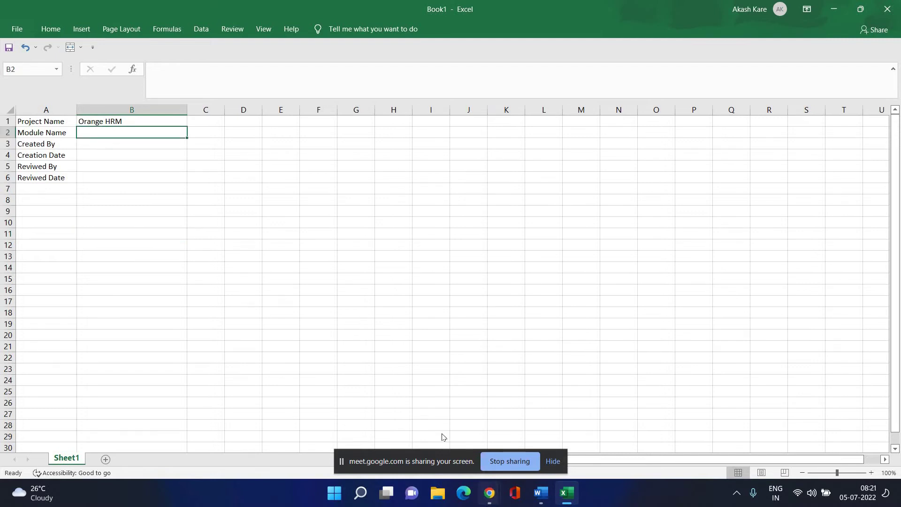
Switch Chrome to the OrangeHRM demo login tab.
click(489, 492)
click(424, 423)
key(ctrl+Tab)
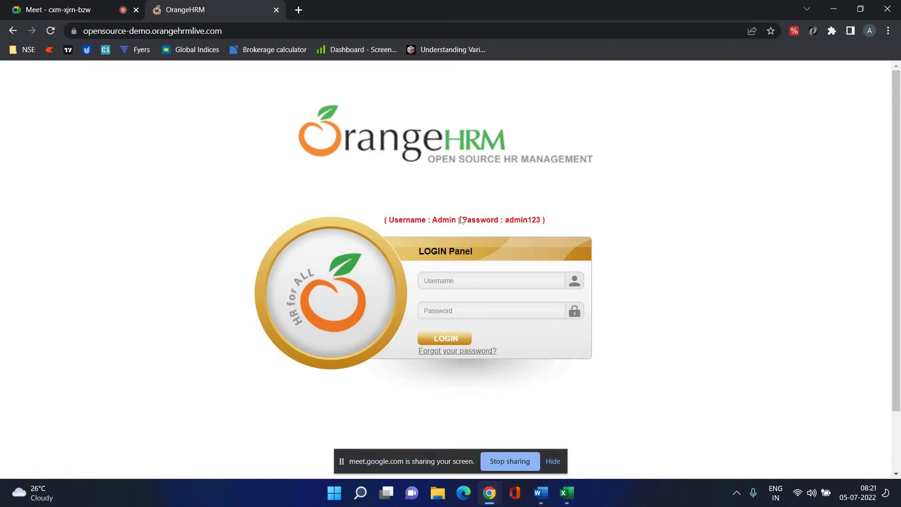
Admit another waiting participant in Google Meet, then go back to the Excel workbook.
click(567, 493)
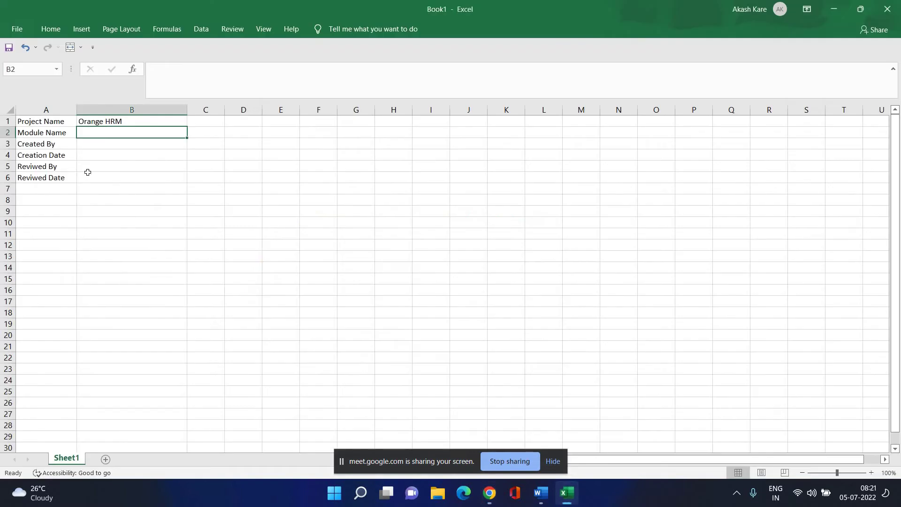
click(489, 492)
click(428, 425)
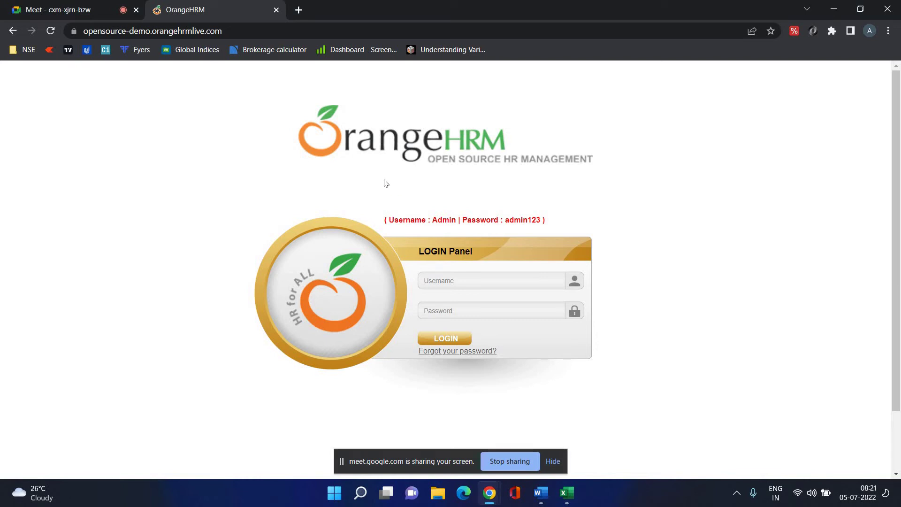
key(ctrl+Tab)
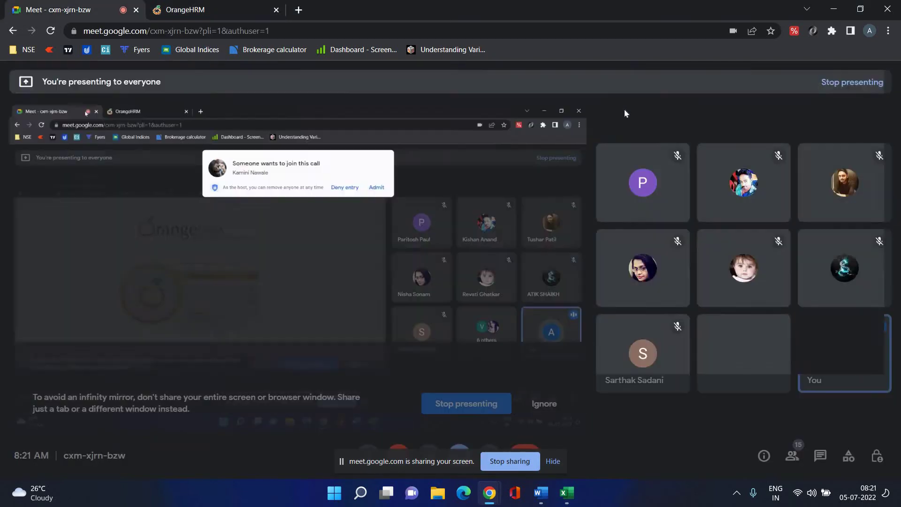
click(574, 133)
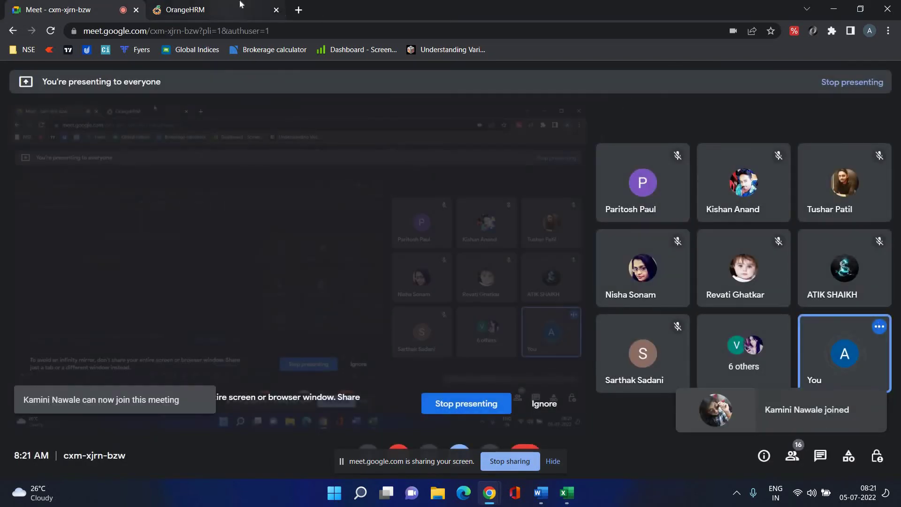
key(ctrl+Tab)
click(566, 493)
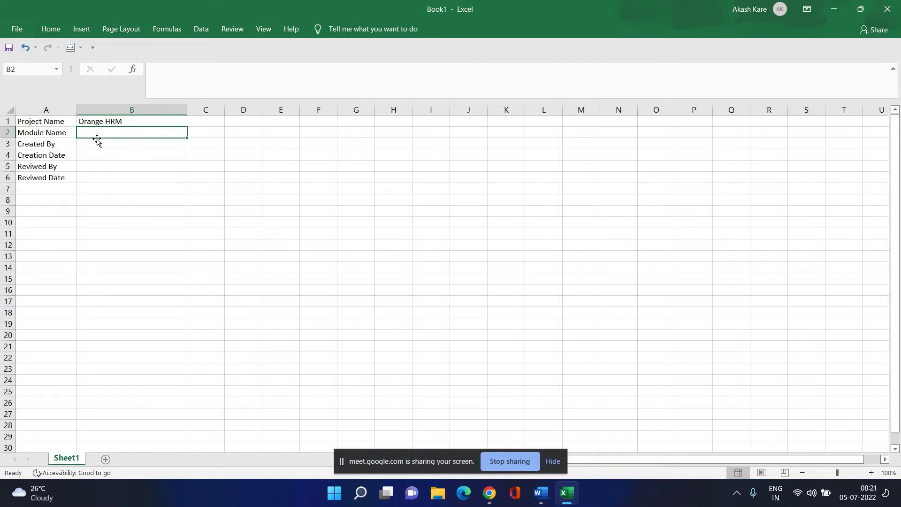
Enter Login Module as the Module Name value in B2.
key(Down)
key(Down)
key(Down)
key(Down)
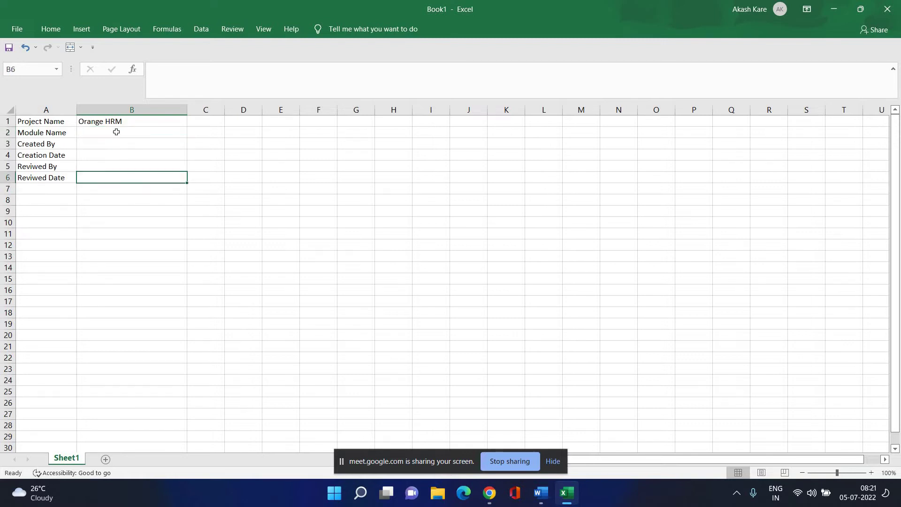
click(116, 133)
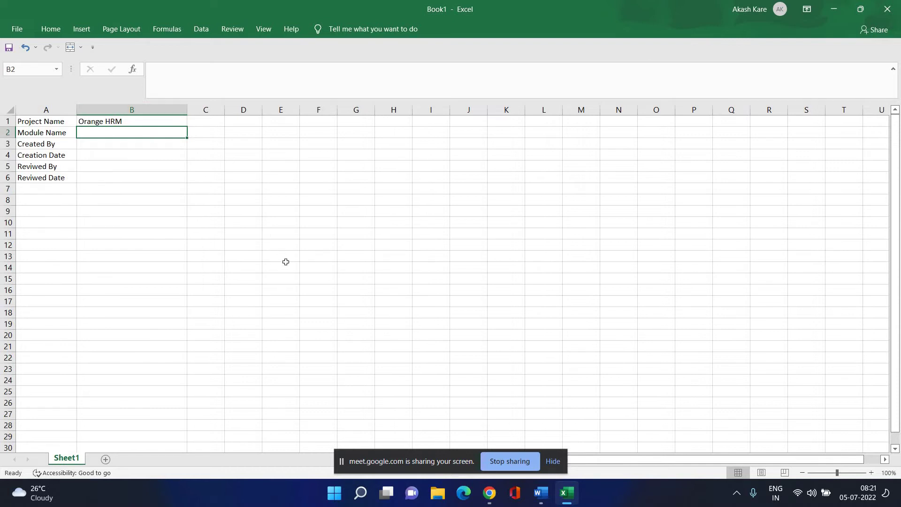
text(Login)
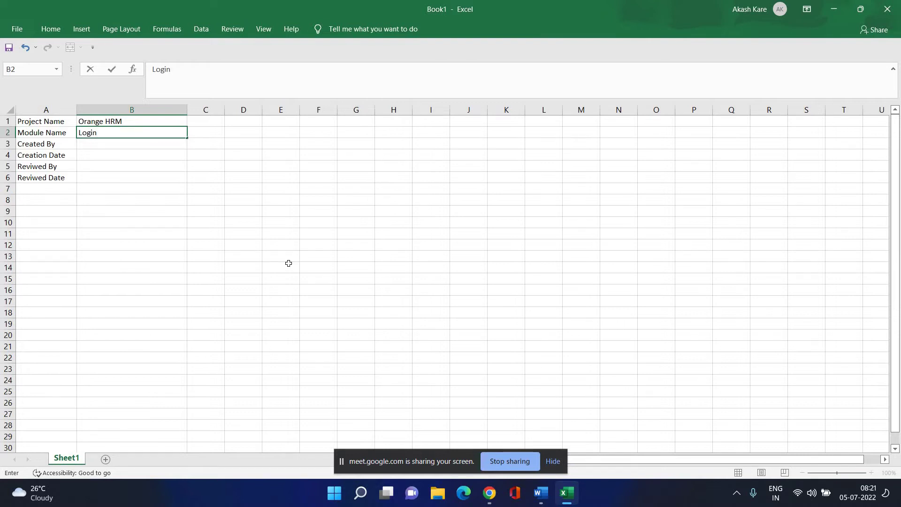
text( Module)
click(124, 147)
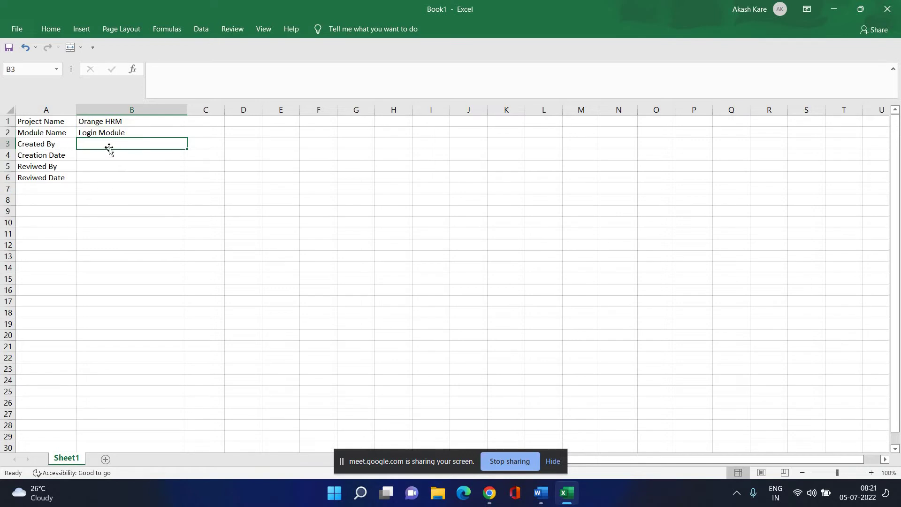
Enter PO/TL/Peers as the Reviwed By value in B5.
click(107, 159)
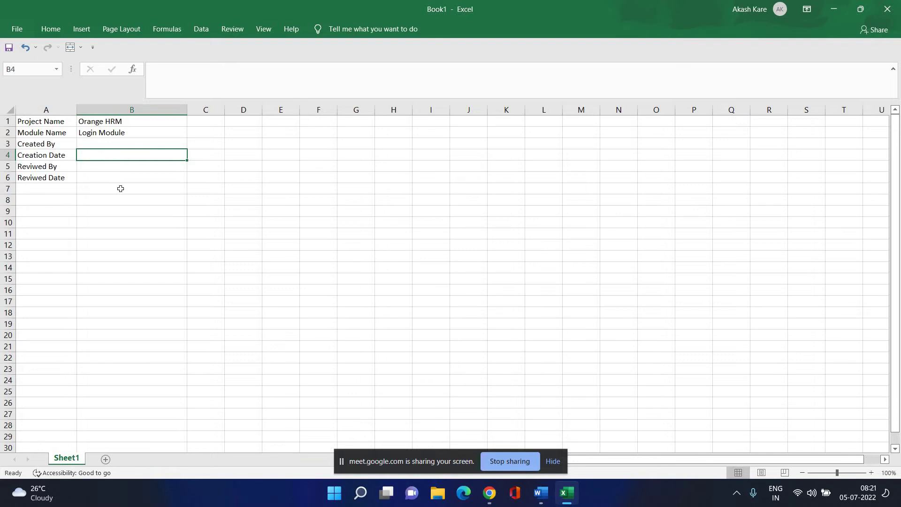
click(127, 167)
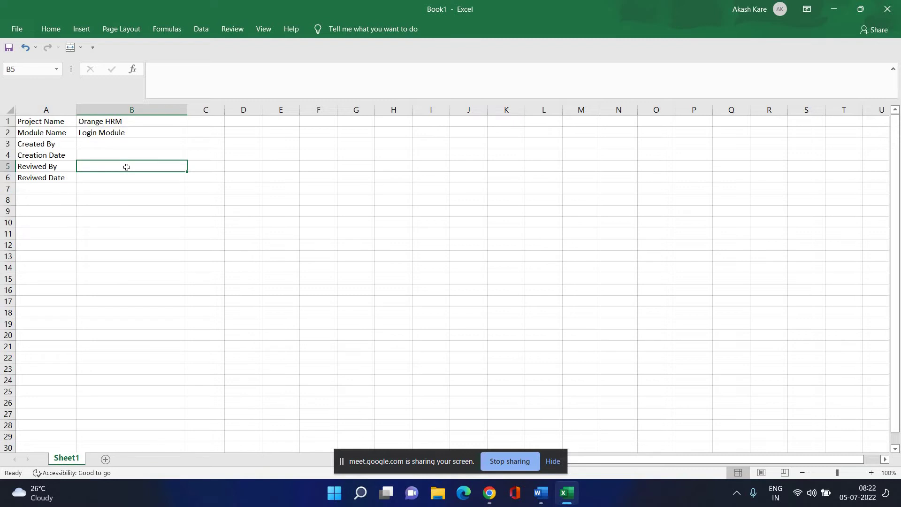
text(PO)
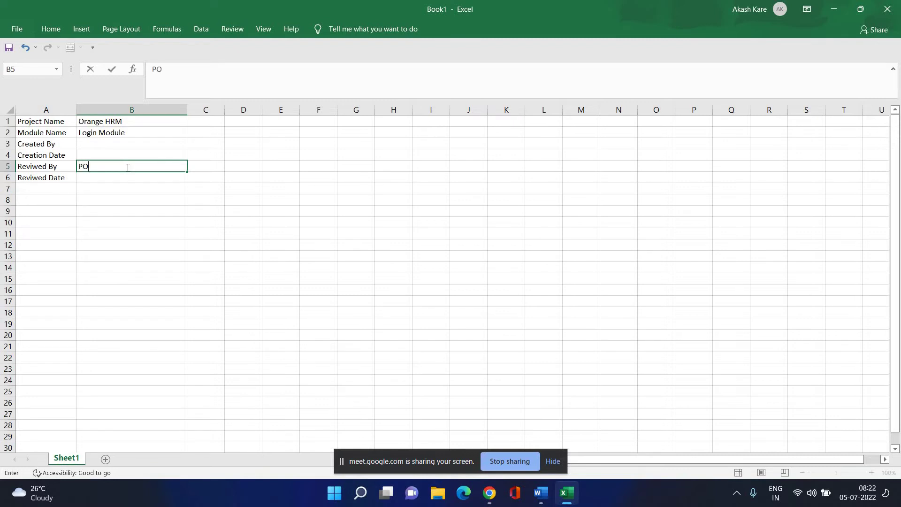
text(/TL/Peers)
key(Return)
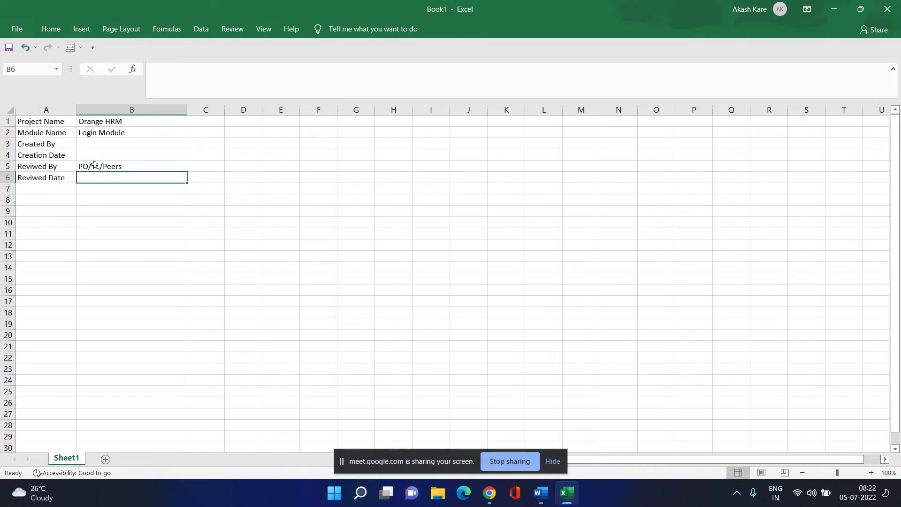
click(95, 166)
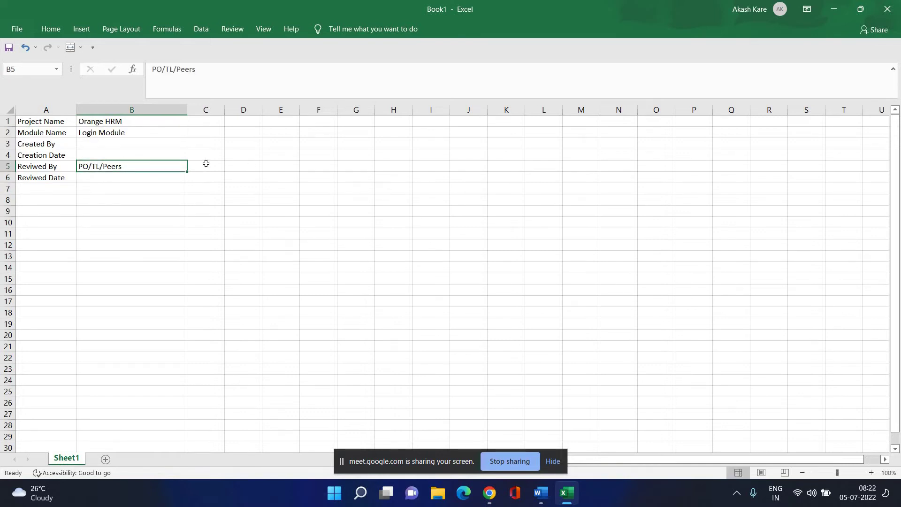
click(115, 181)
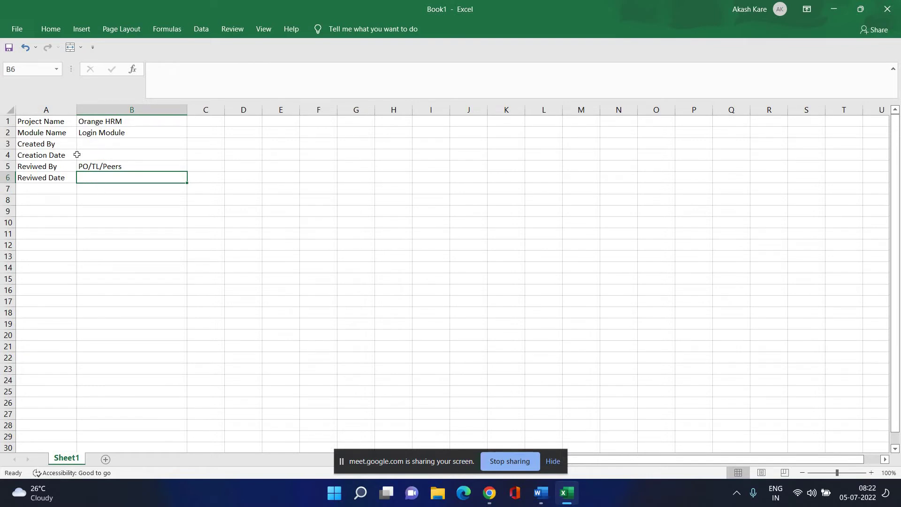
Select the metadata labels in A1:A6 and show the Home formatting options.
drag(51, 120, 56, 180)
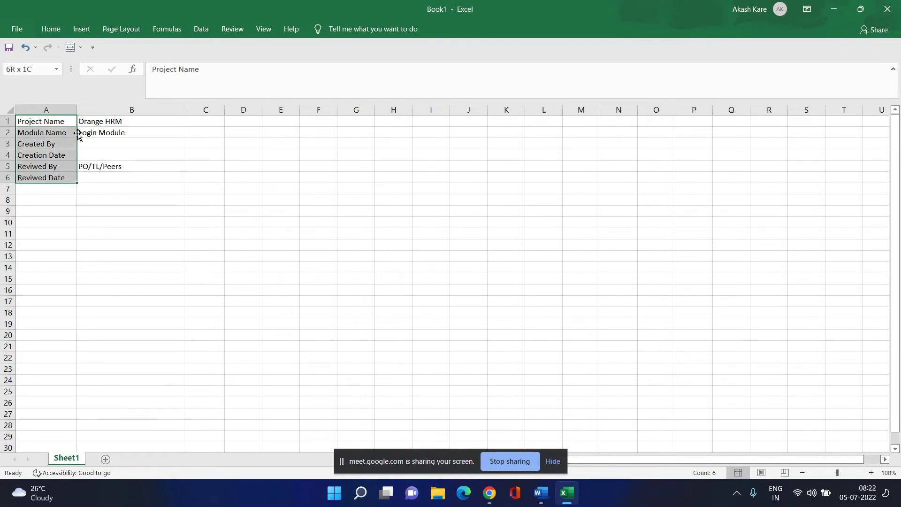
click(93, 48)
click(282, 52)
click(82, 29)
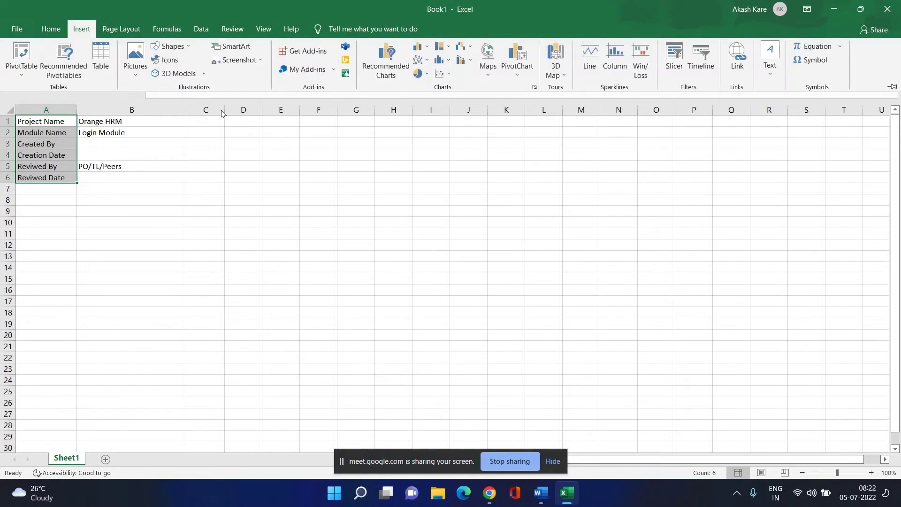
click(50, 29)
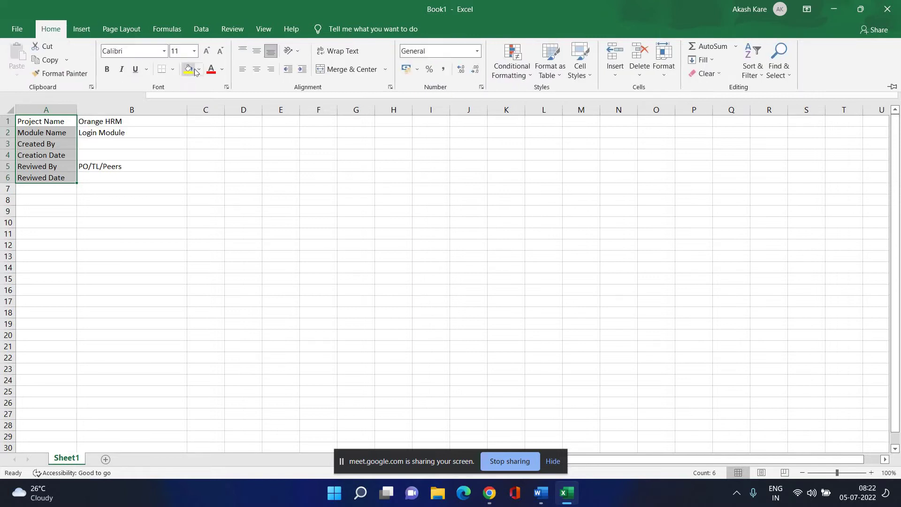
Apply a yellow fill to the selected labels A1:A6 and deselect to check it.
click(190, 74)
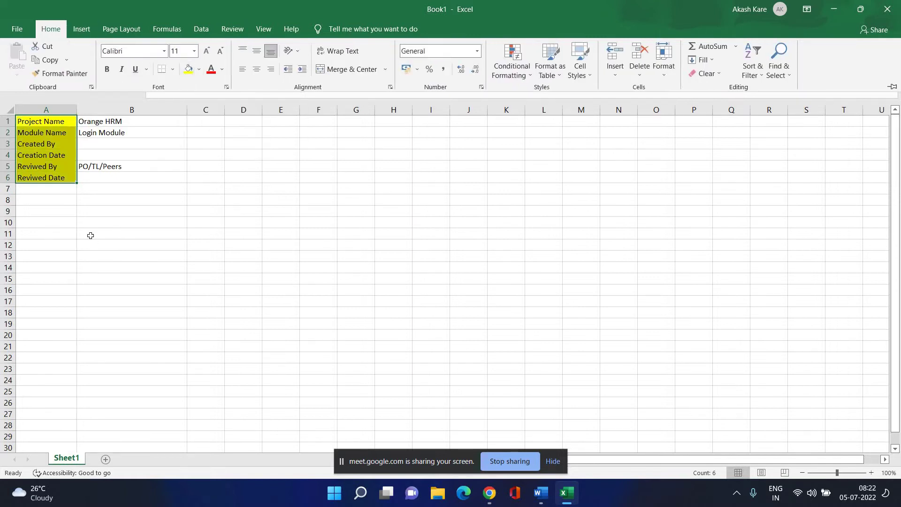
click(102, 271)
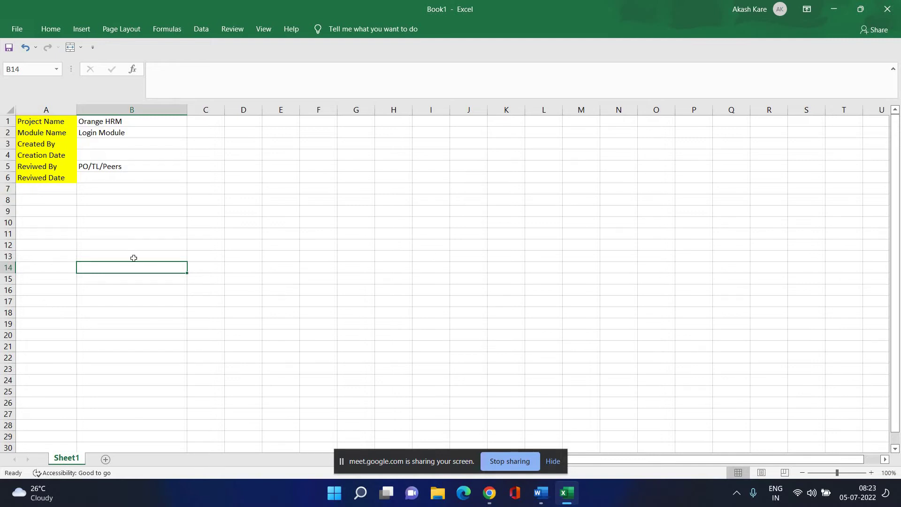
Add the labels Test Scenario ID in A7 and Test Scenario Description in A8.
click(46, 189)
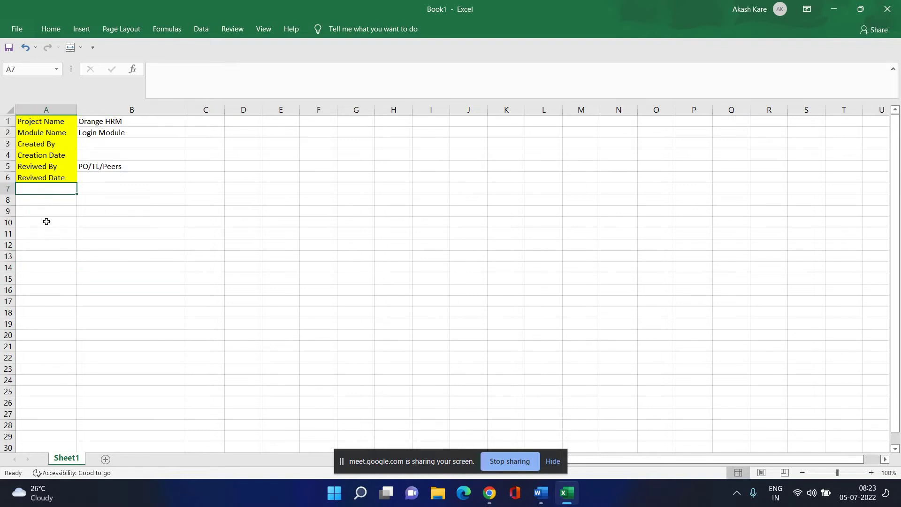
click(45, 225)
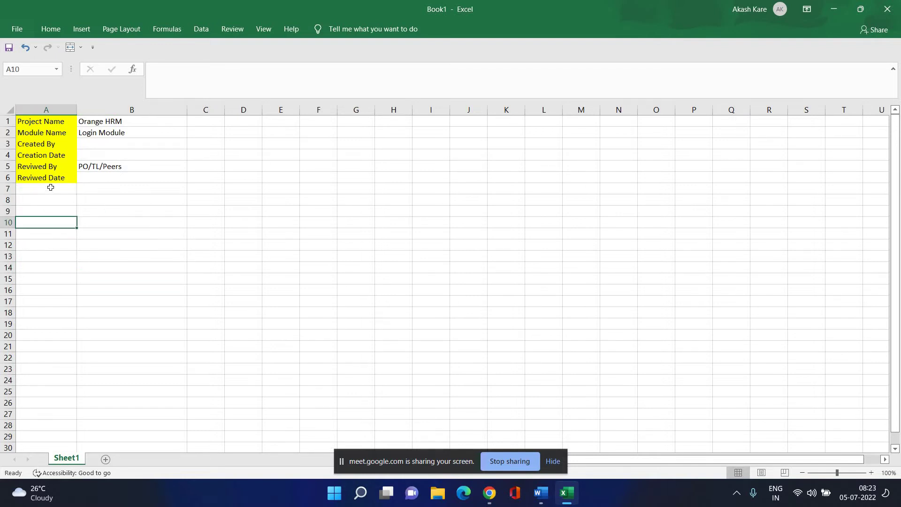
key(Up)
key(Up)
key(Up)
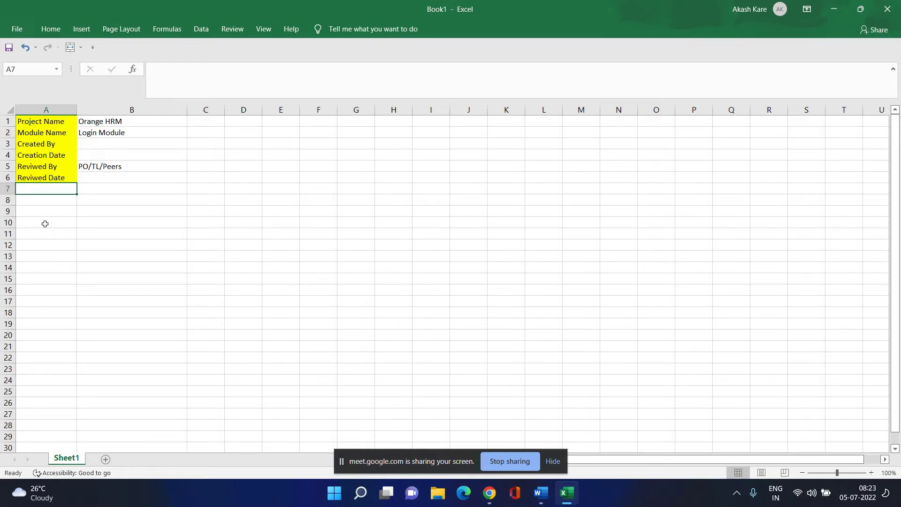
text(Tes)
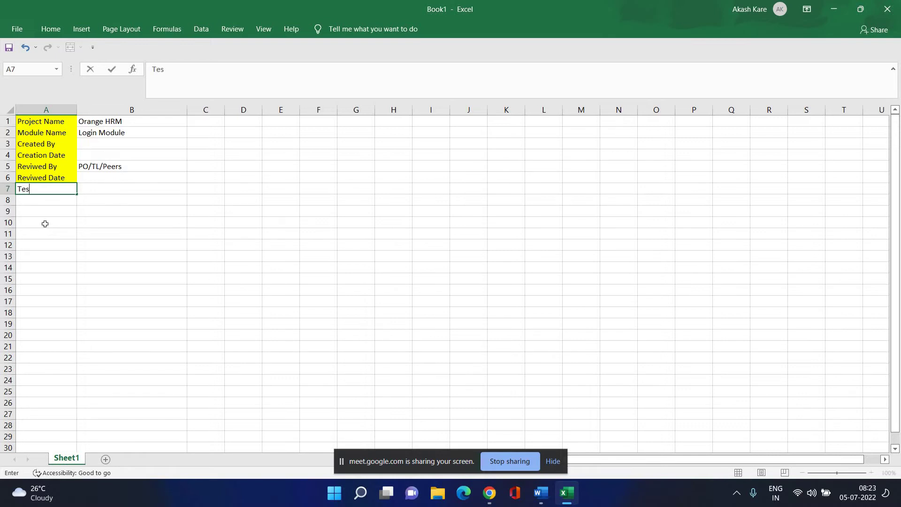
text(t Scenario ID)
click(105, 190)
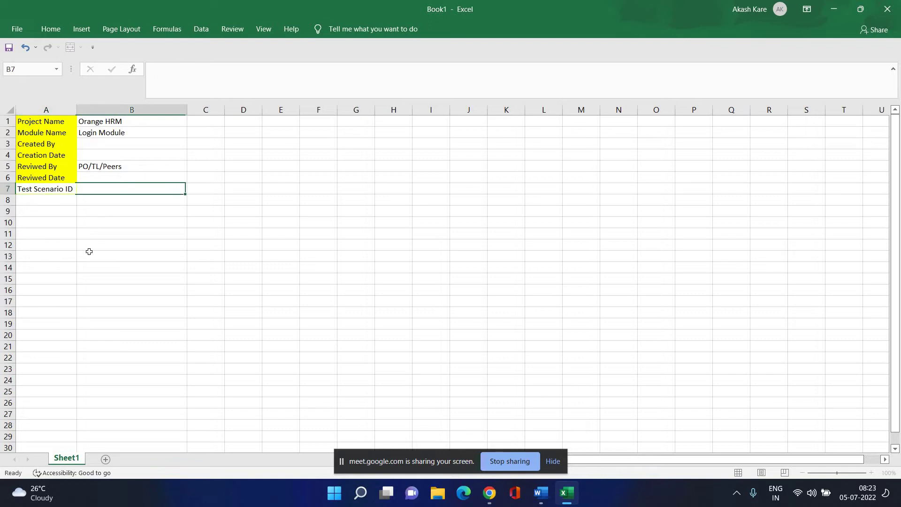
click(53, 201)
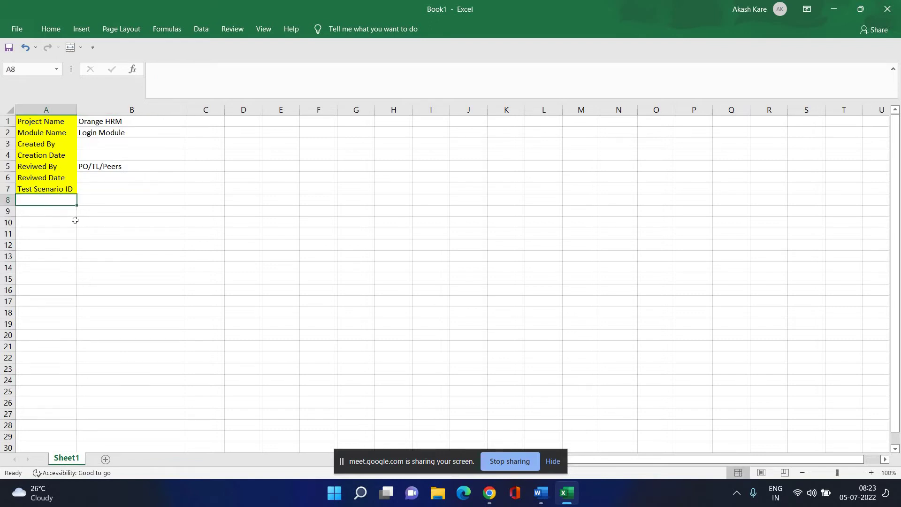
text(Test)
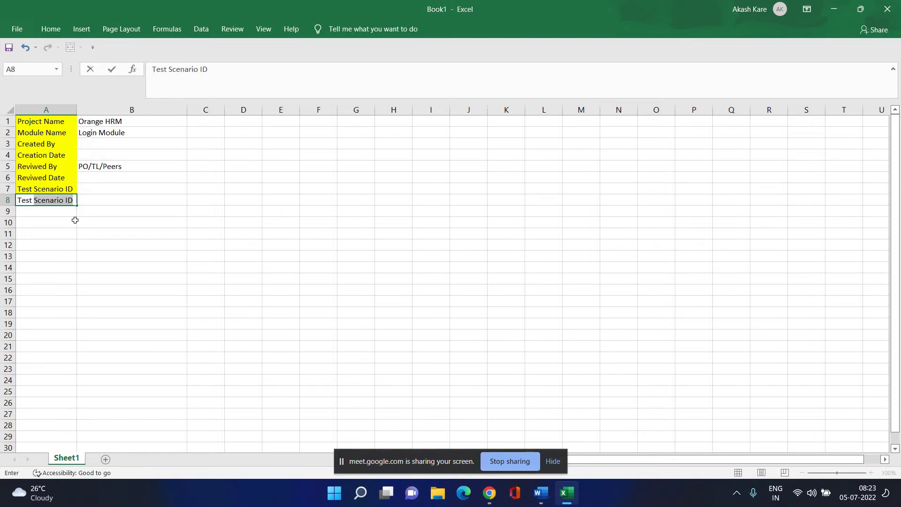
text( Scenario De)
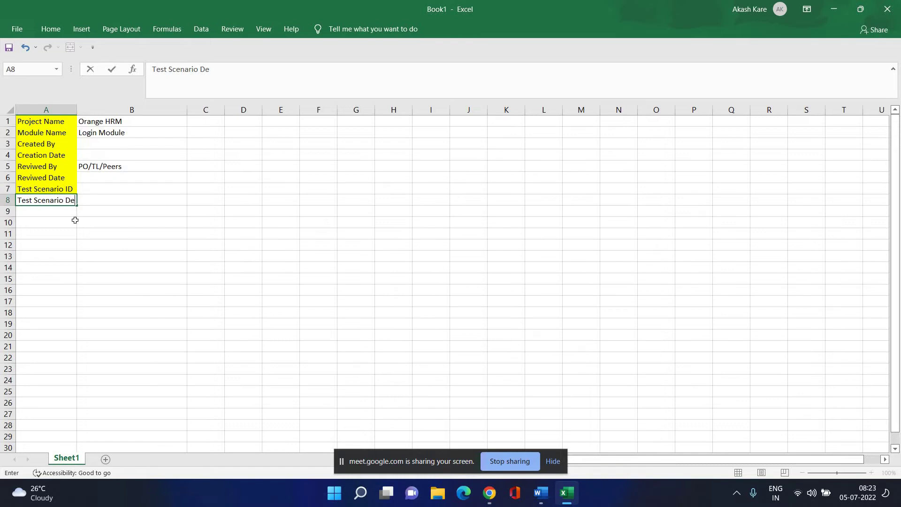
text(scription)
click(206, 289)
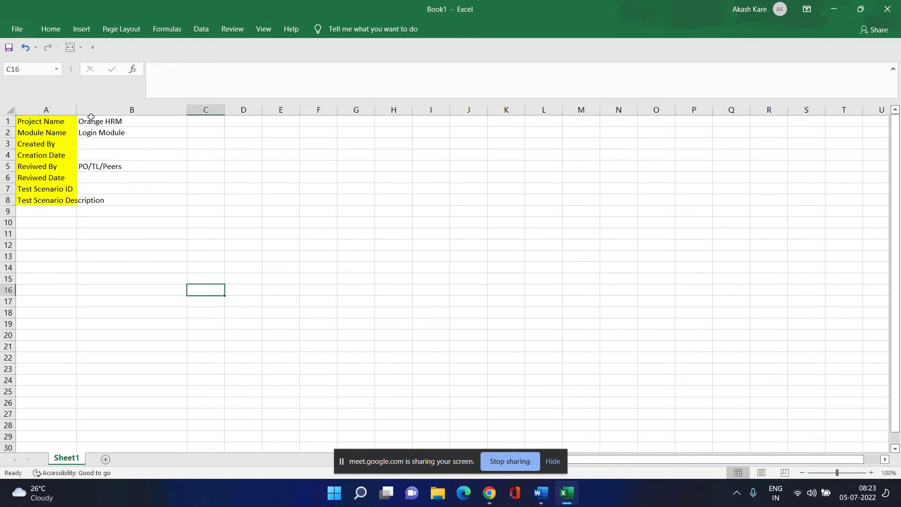
Widen column A for the long labels and set A7:A8 to No Fill.
drag(76, 111, 85, 198)
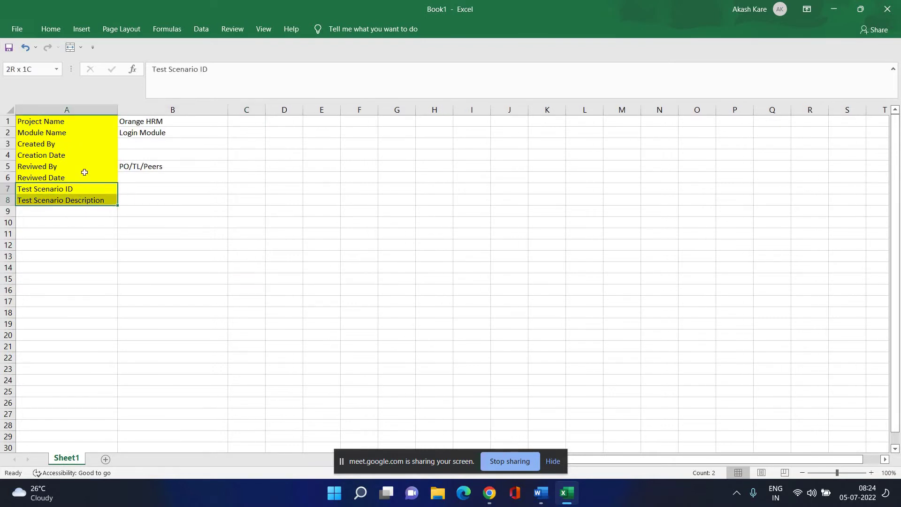
click(54, 27)
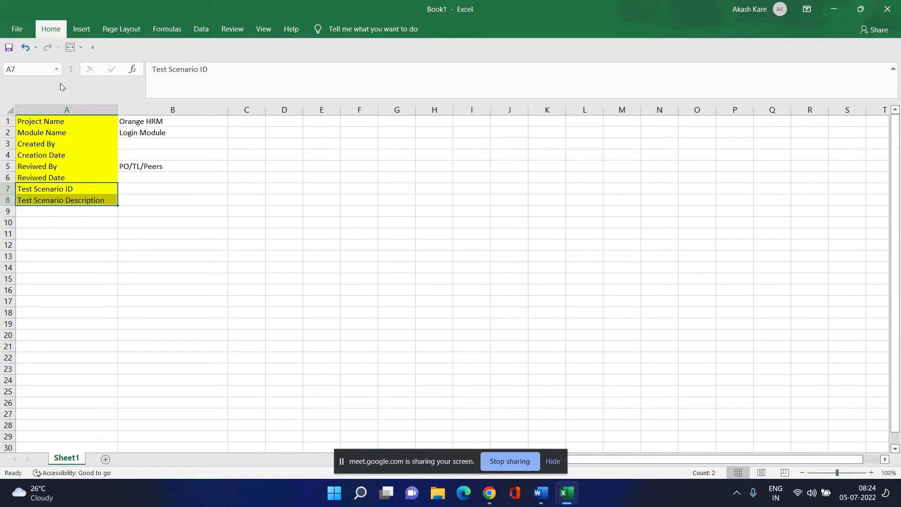
click(74, 76)
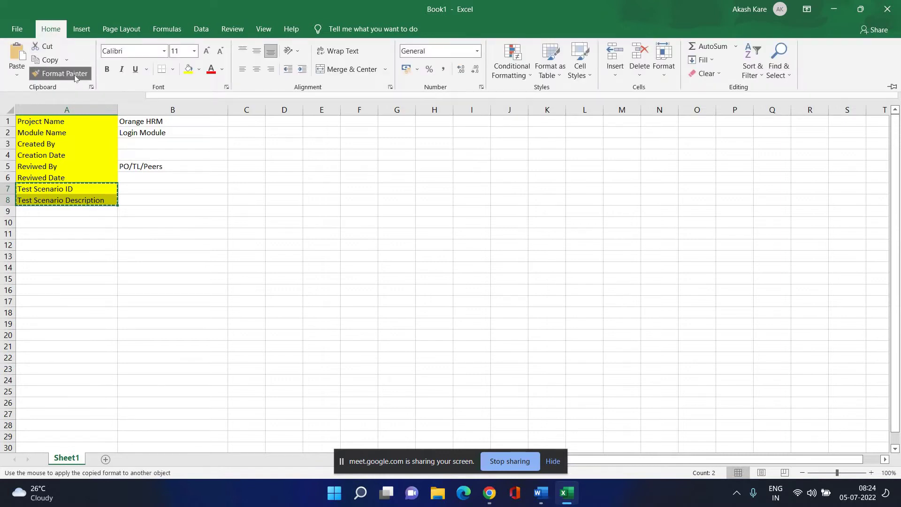
click(74, 76)
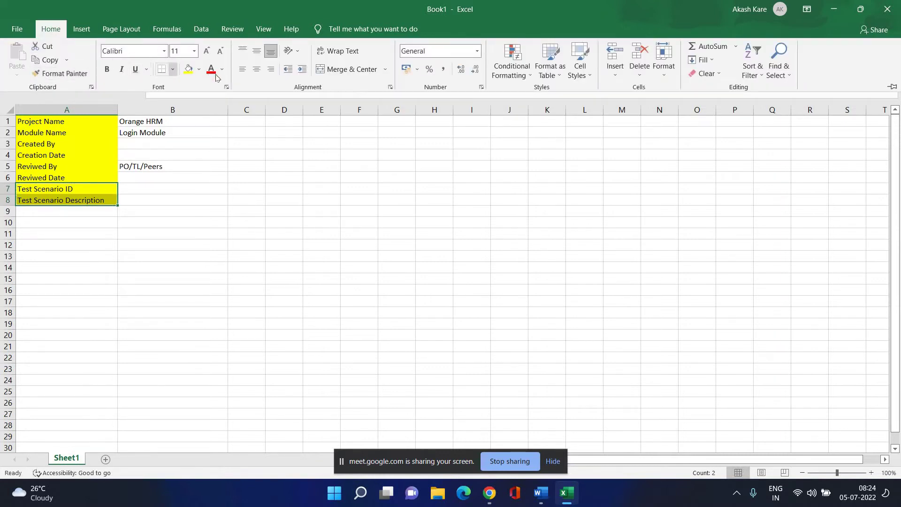
click(199, 69)
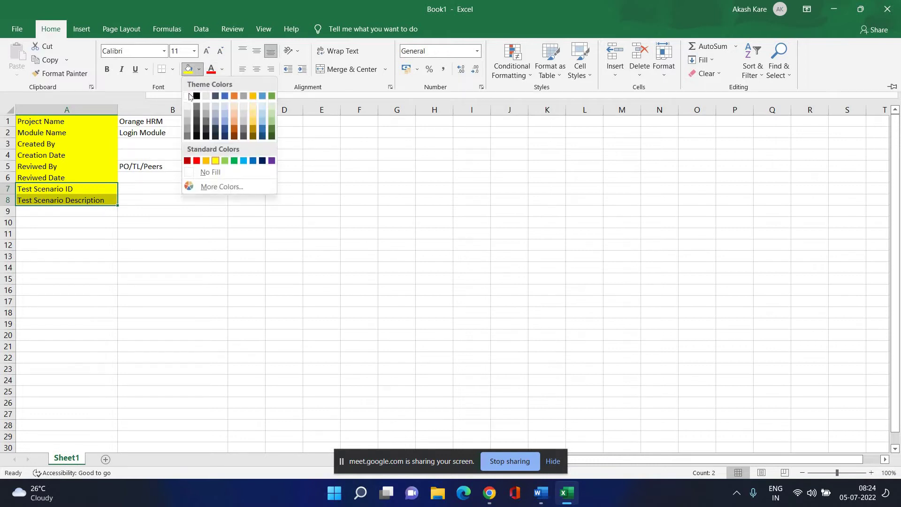
click(202, 177)
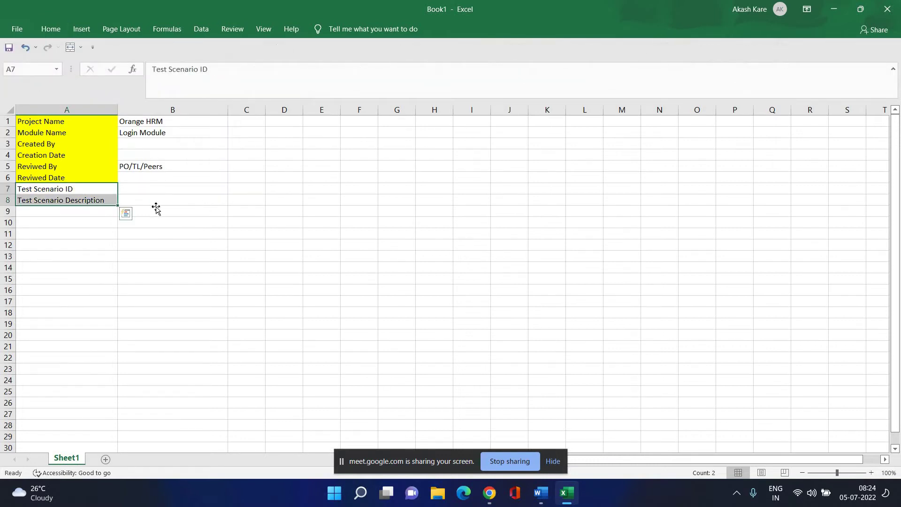
click(155, 203)
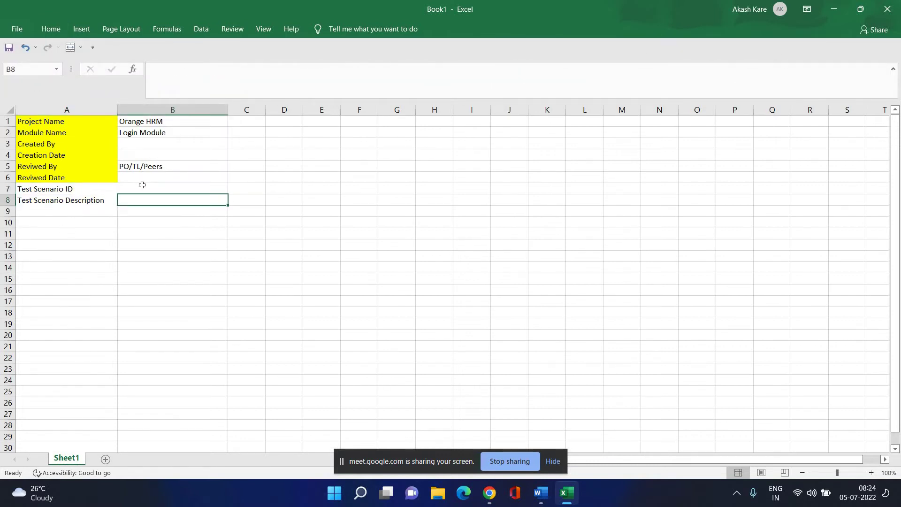
click(116, 245)
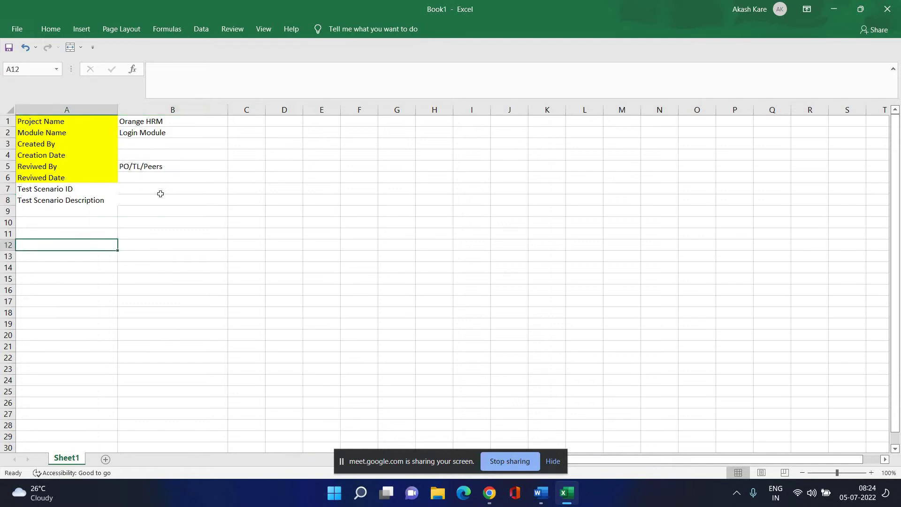
click(161, 189)
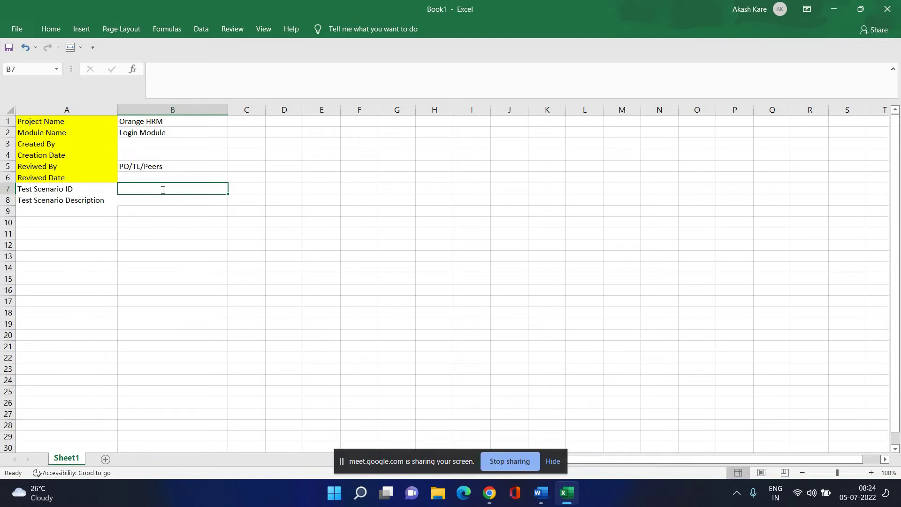
Enter TS_OHRM_001 in B7, then select B8 for the scenario description.
text(TS)
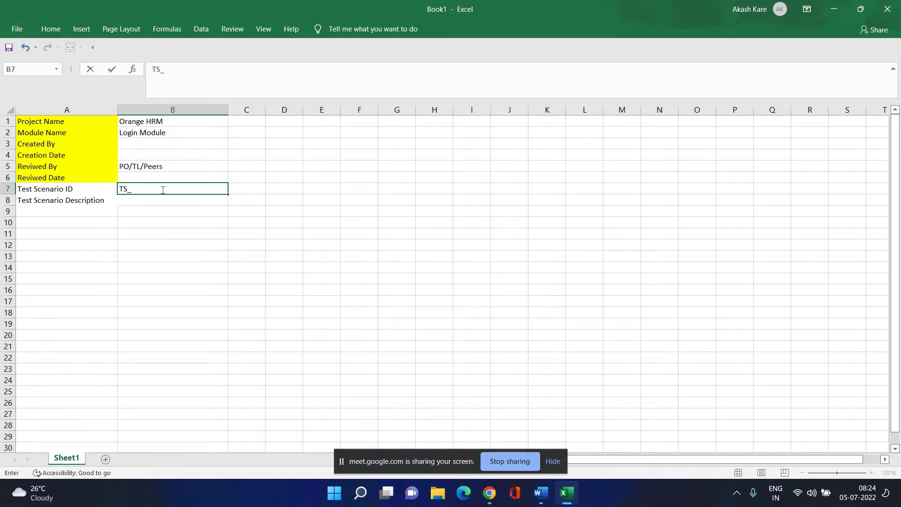
text(_OR)
key(BackSpace)
text(HRM)
text(_001)
key(Return)
key(Return)
key(Return)
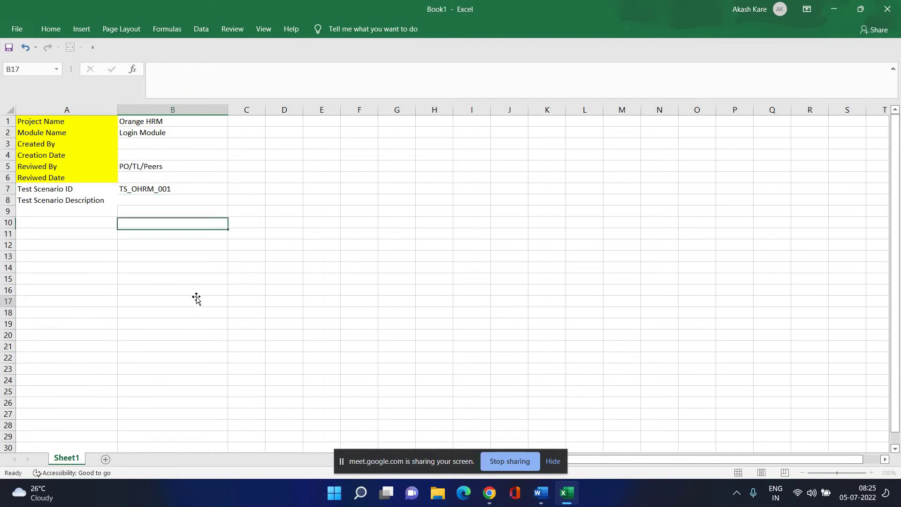
click(198, 299)
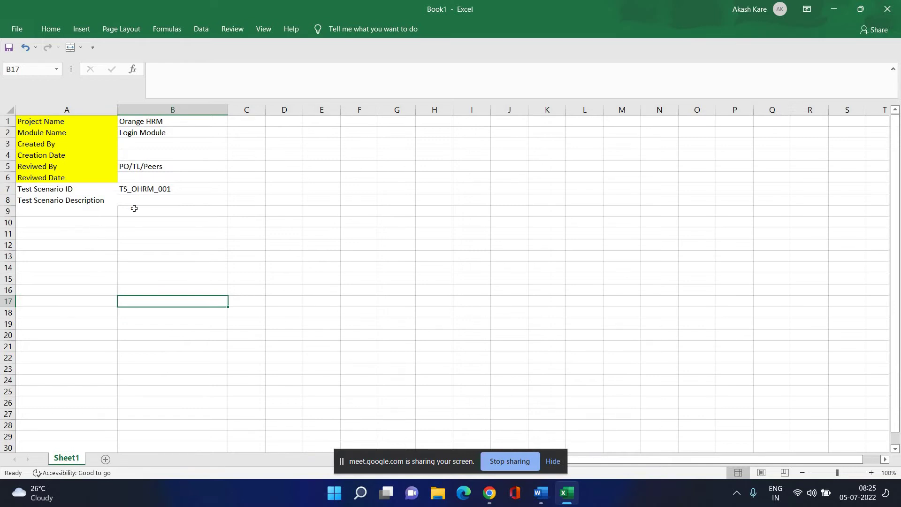
click(148, 200)
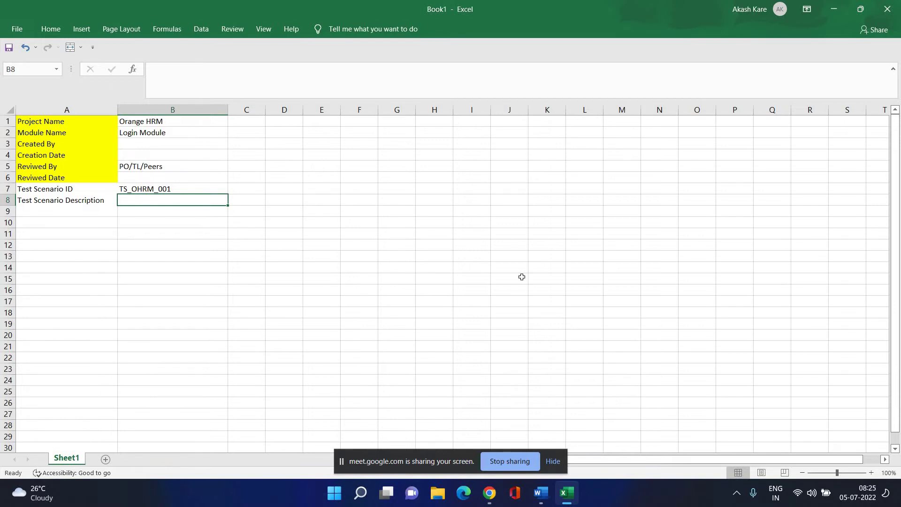
click(489, 492)
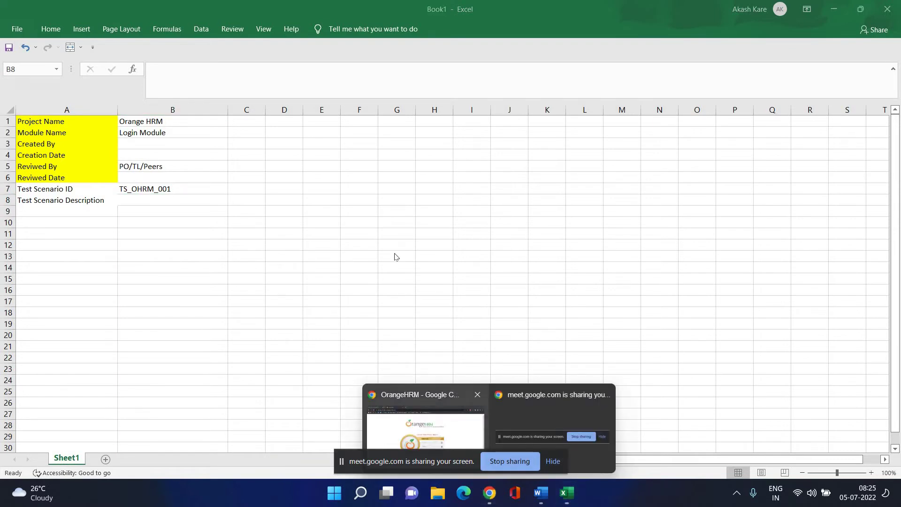
click(425, 424)
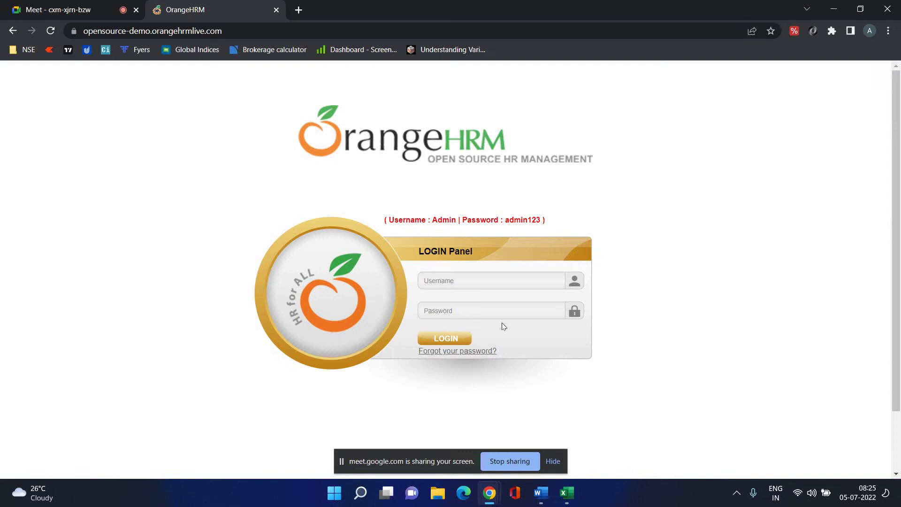
click(561, 495)
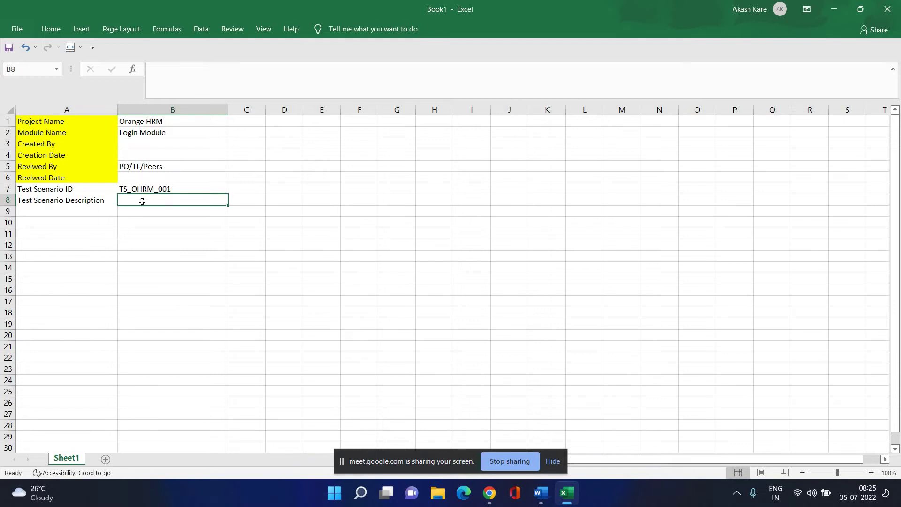
Enter 'Testing the login functionality of orange HRM application' in B8 and widen column B to fit.
text(Tes)
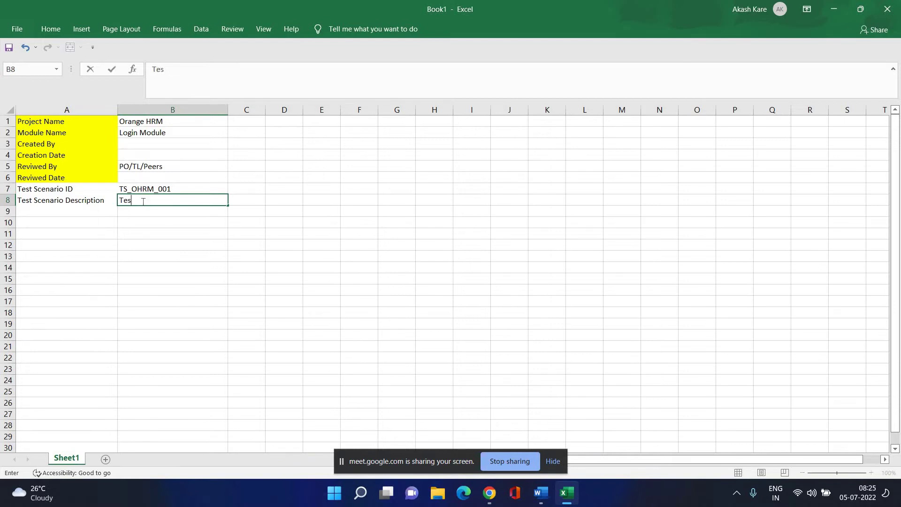
text(ting the login func)
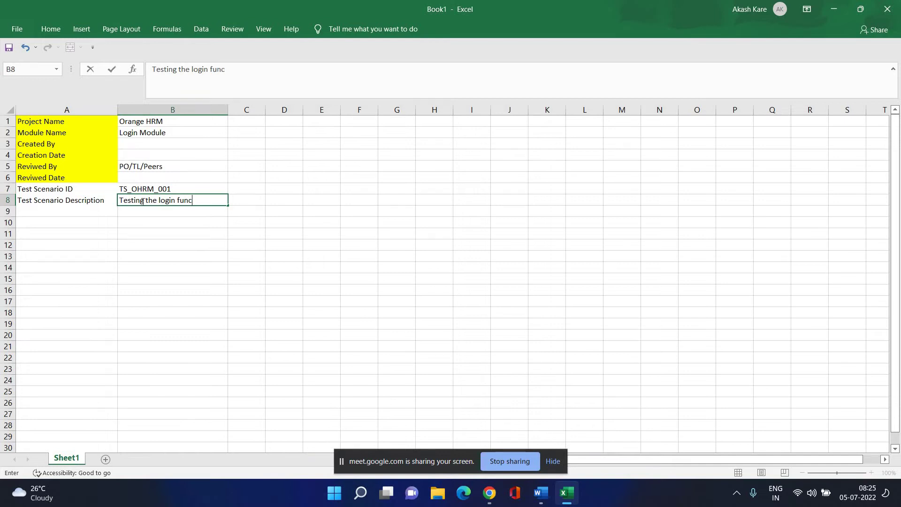
text(tionality of orange )
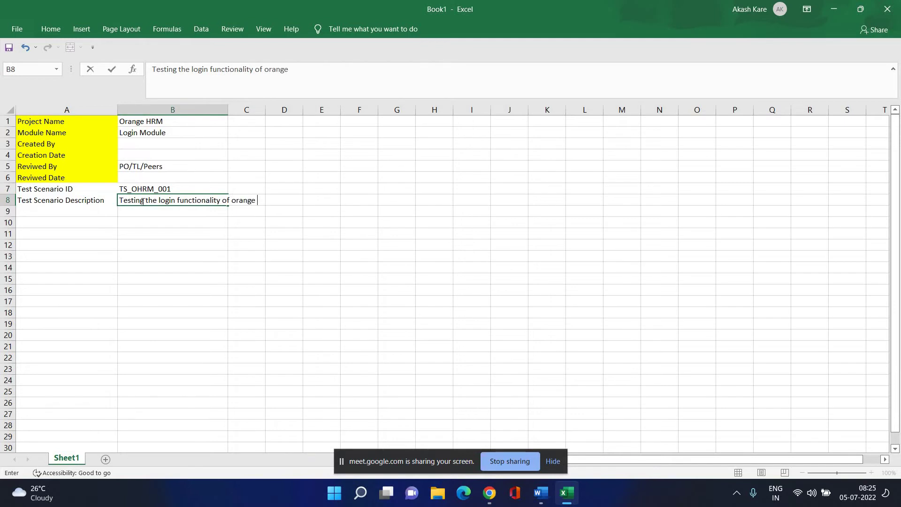
text(HRM appl.icart)
key(BackSpace)
key(BackSpace)
text(icat)
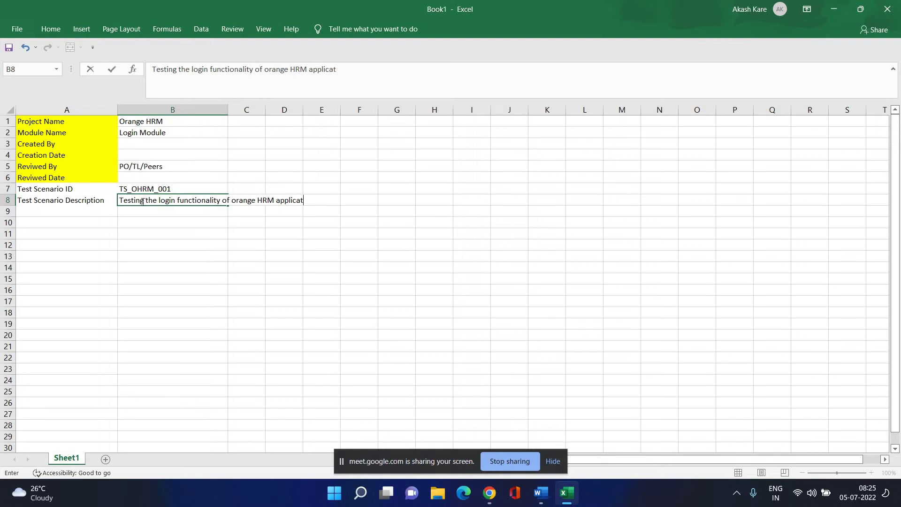
text(ion)
key(Return)
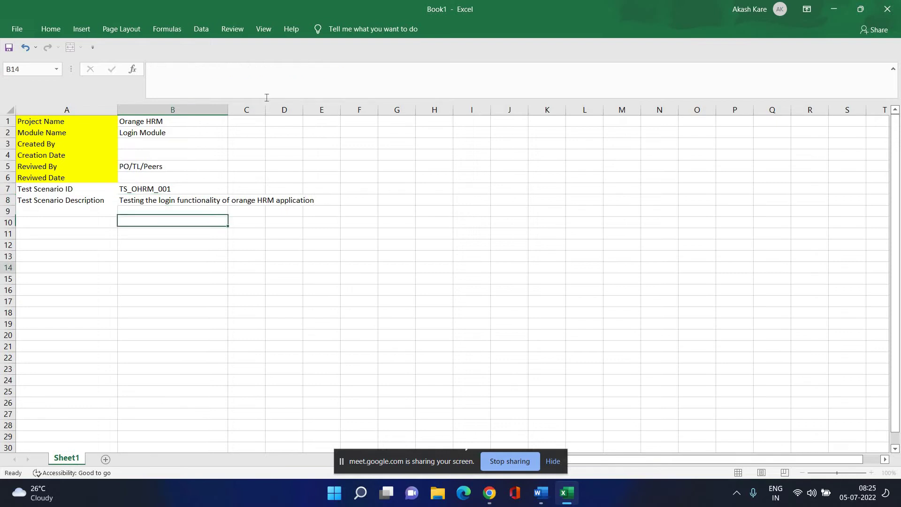
click(215, 265)
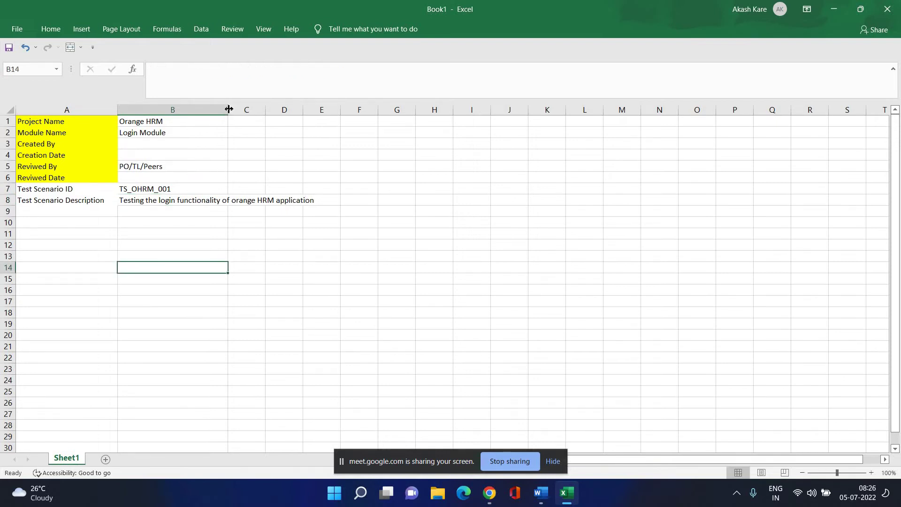
drag(228, 109, 314, 140)
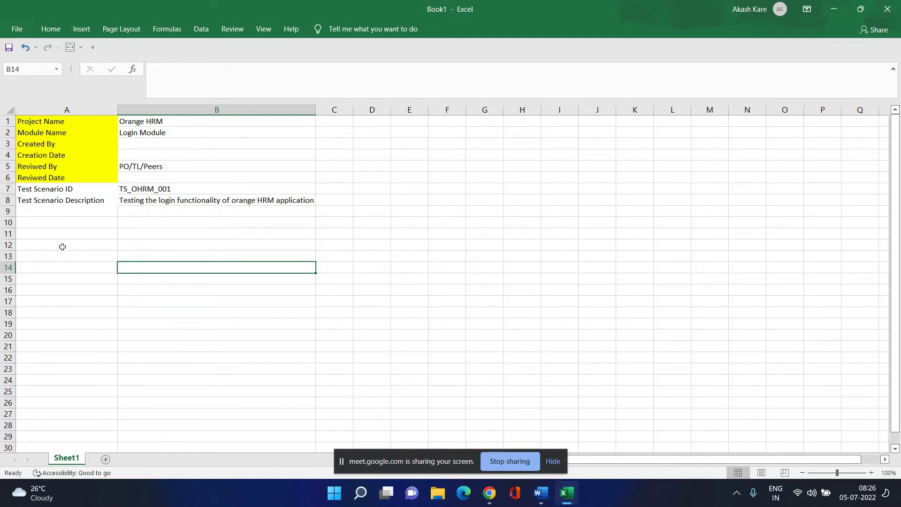
Move the Test Scenario ID label to A12 and Test Scenario Description to B12.
click(54, 190)
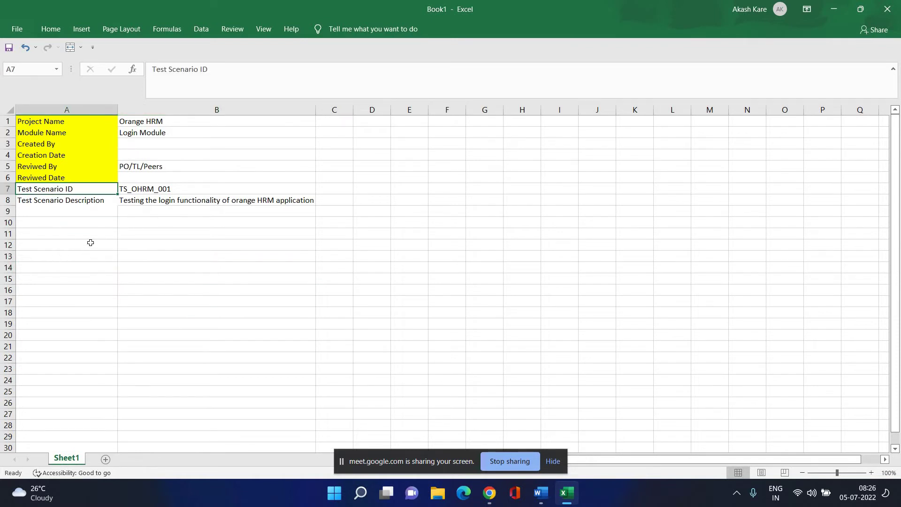
key(ctrl+c)
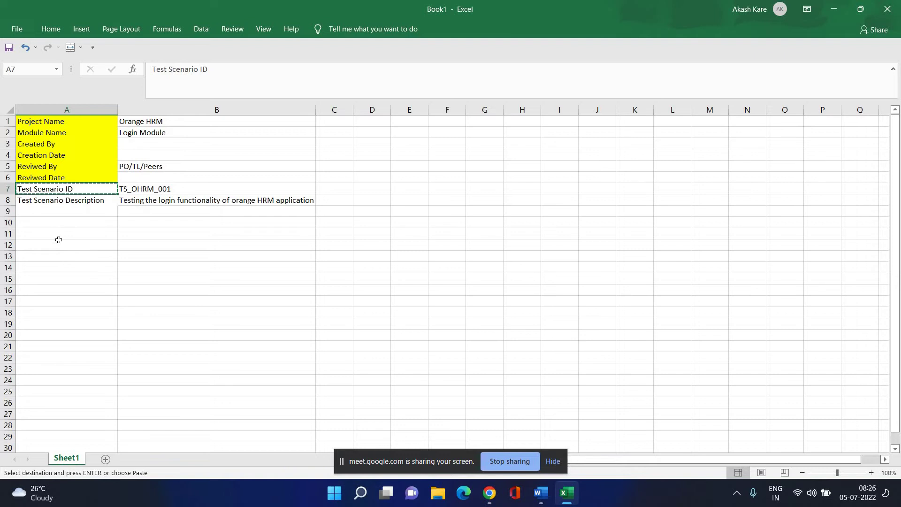
click(58, 239)
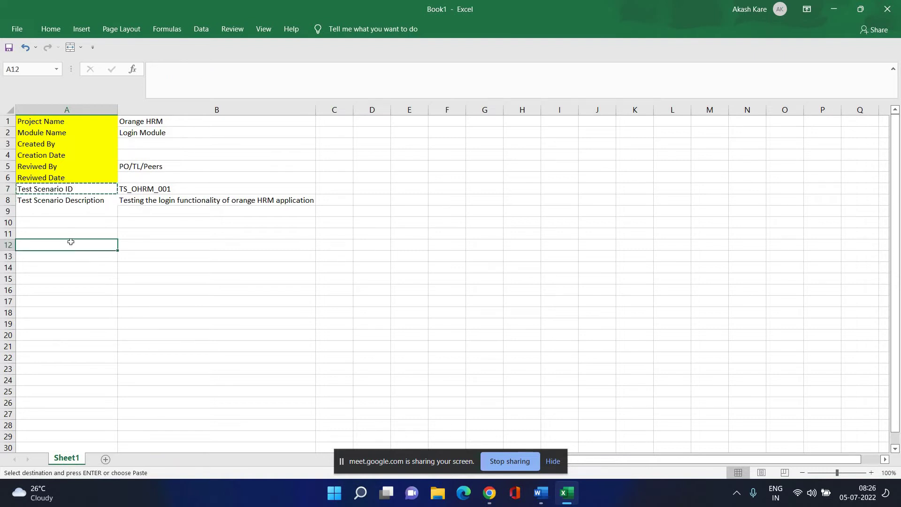
key(ctrl+v)
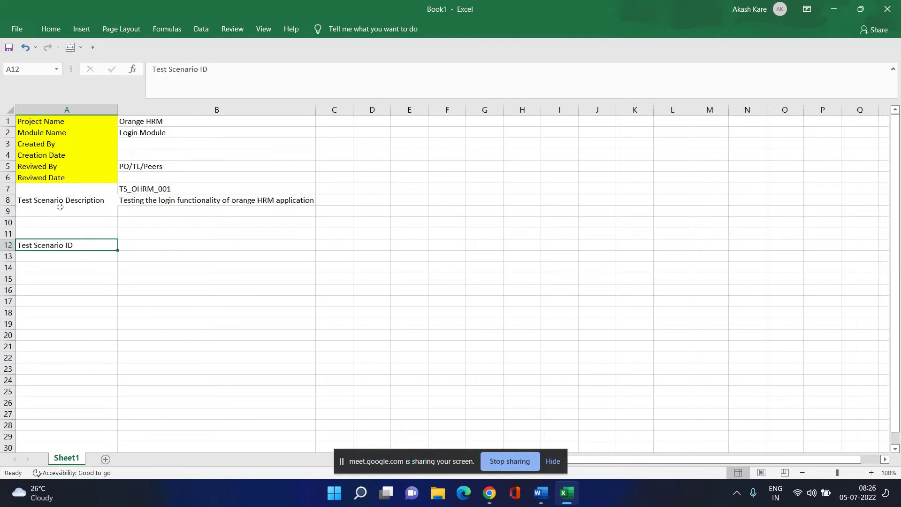
click(71, 201)
key(ctrl+x)
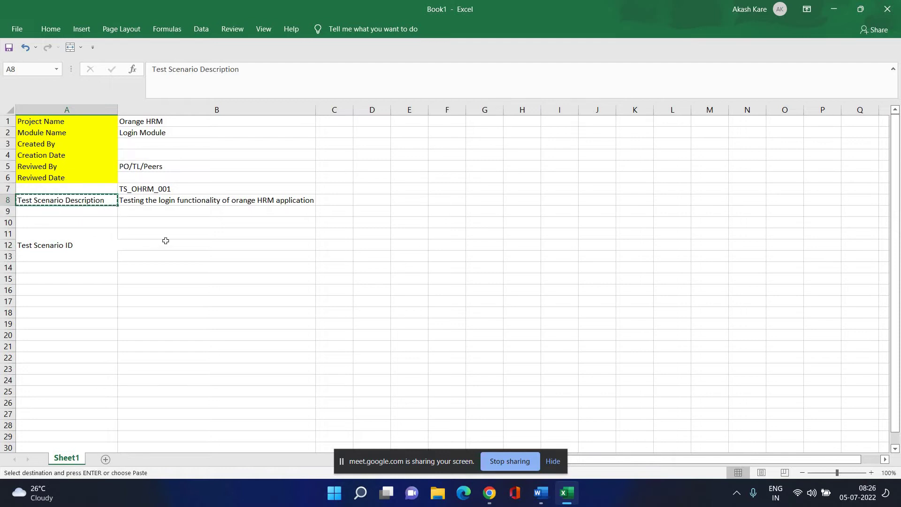
click(168, 245)
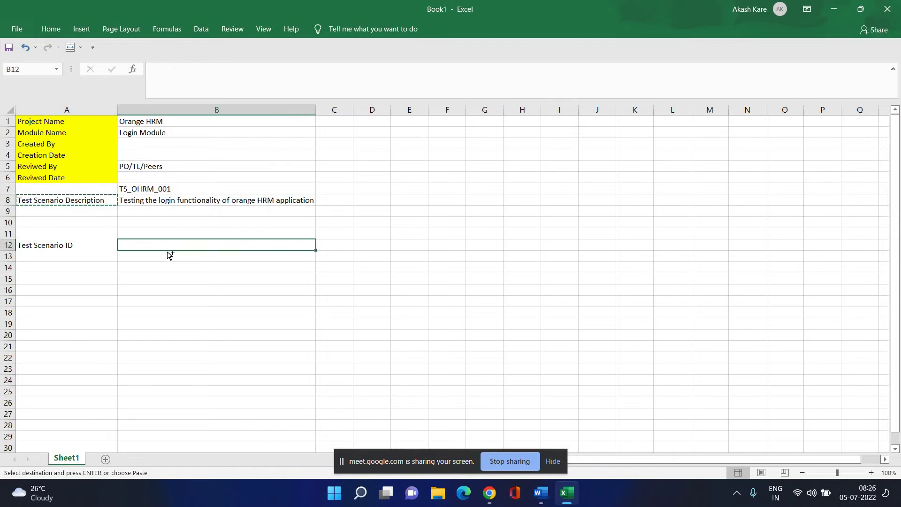
key(ctrl+v)
Copy the A12 header's formatting onto another cell with Format Painter.
click(146, 310)
click(97, 256)
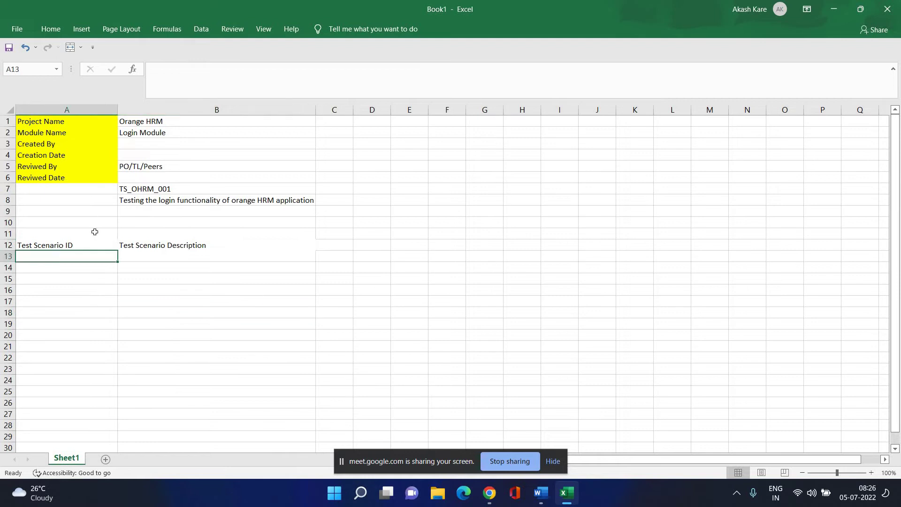
click(85, 246)
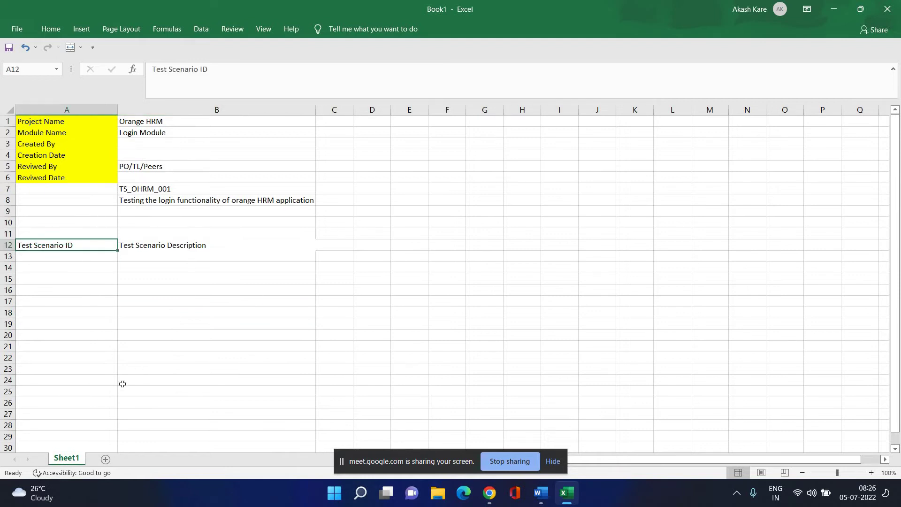
key(Down)
key(Down)
key(Down)
key(Down)
key(Right)
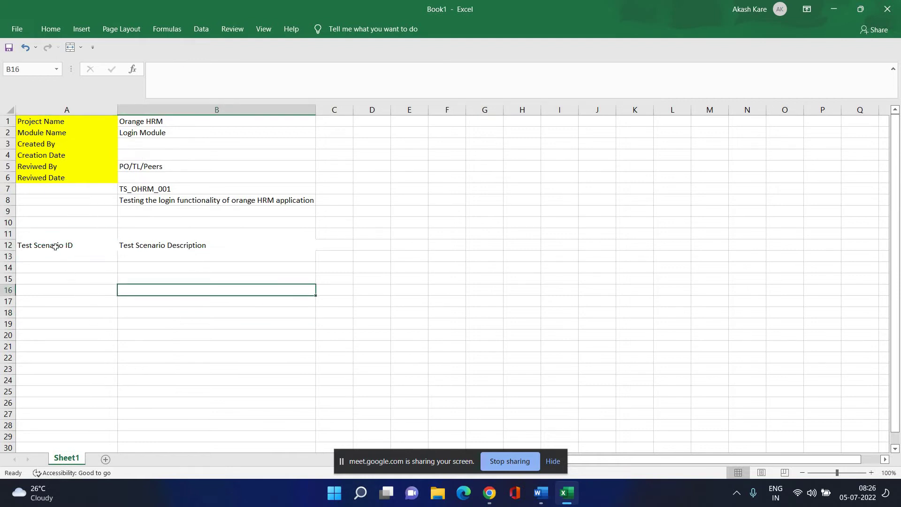
click(55, 247)
click(50, 29)
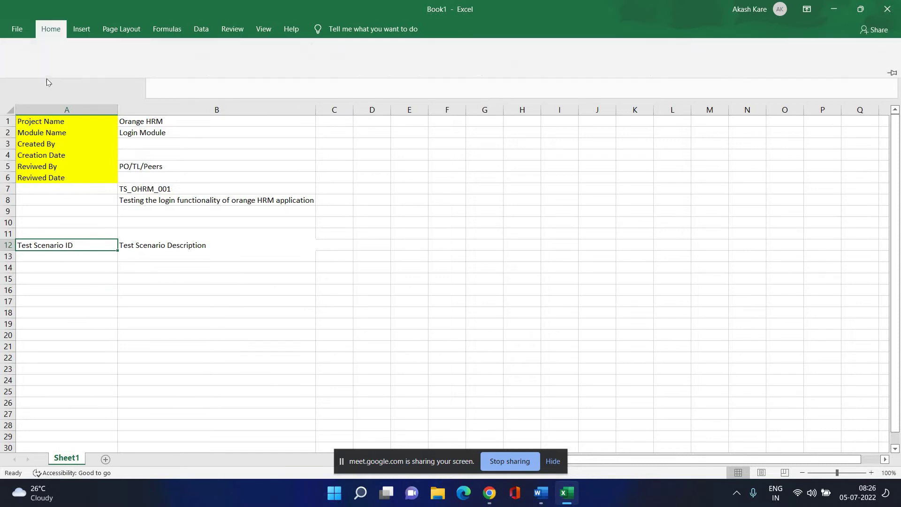
click(52, 74)
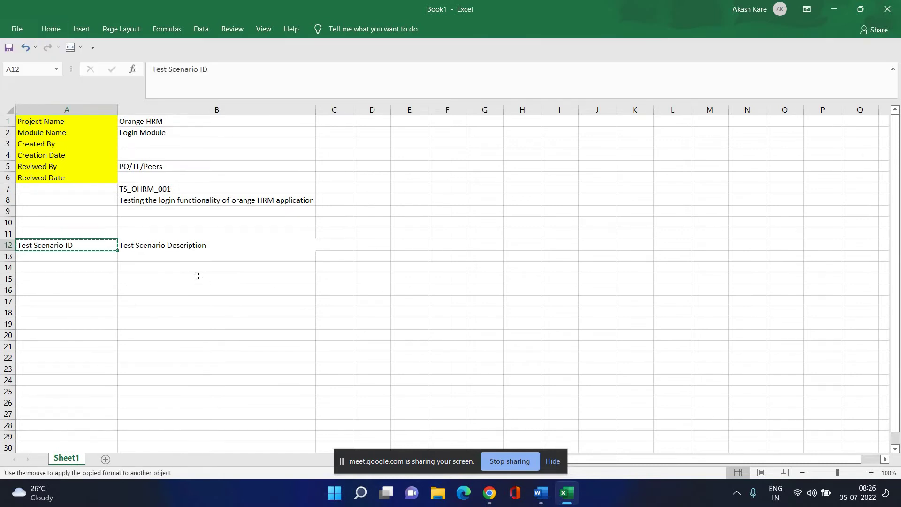
click(197, 276)
click(110, 241)
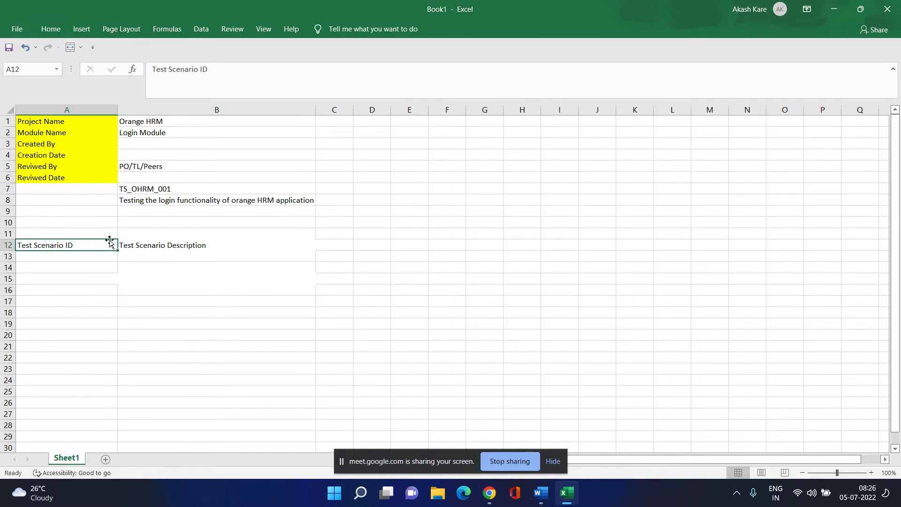
click(145, 287)
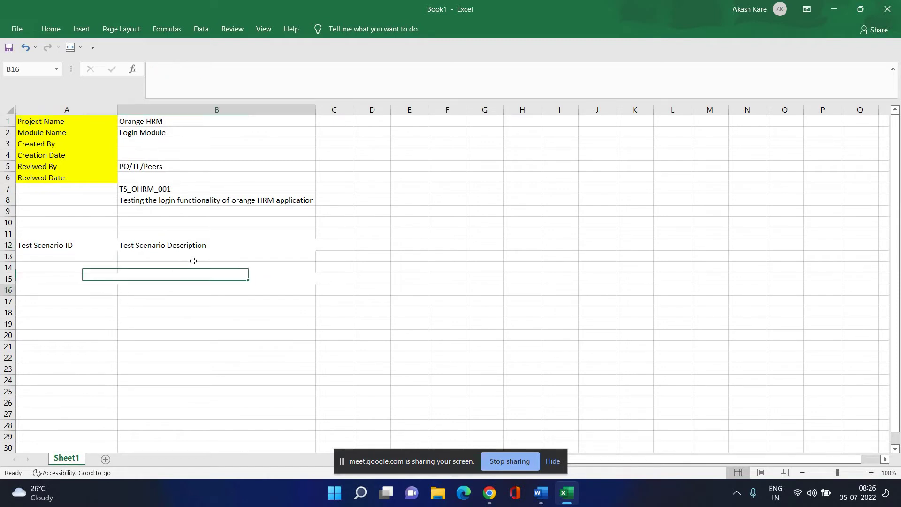
click(193, 247)
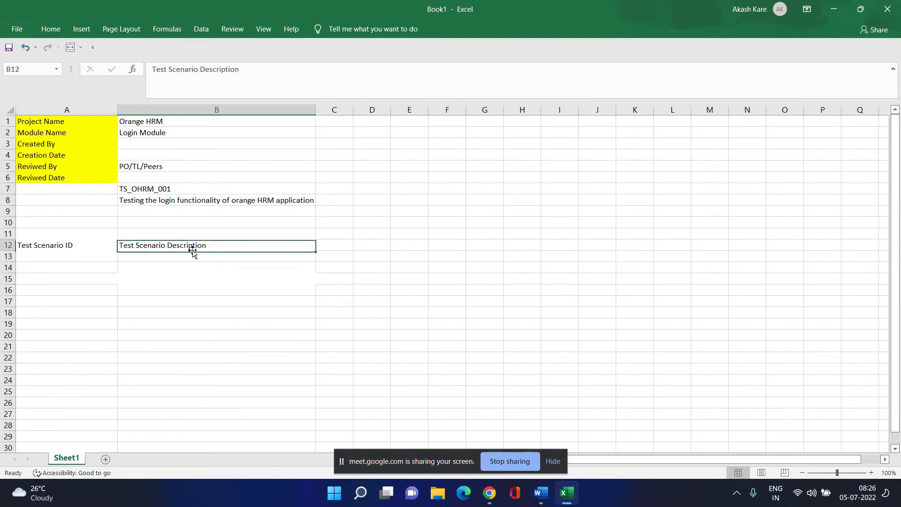
key(Down)
key(Down)
key(Down)
key(Down)
key(Down)
key(Down)
Move TS_OHRM_001 from B7 to A13 and the login description from B8 to B13.
click(180, 190)
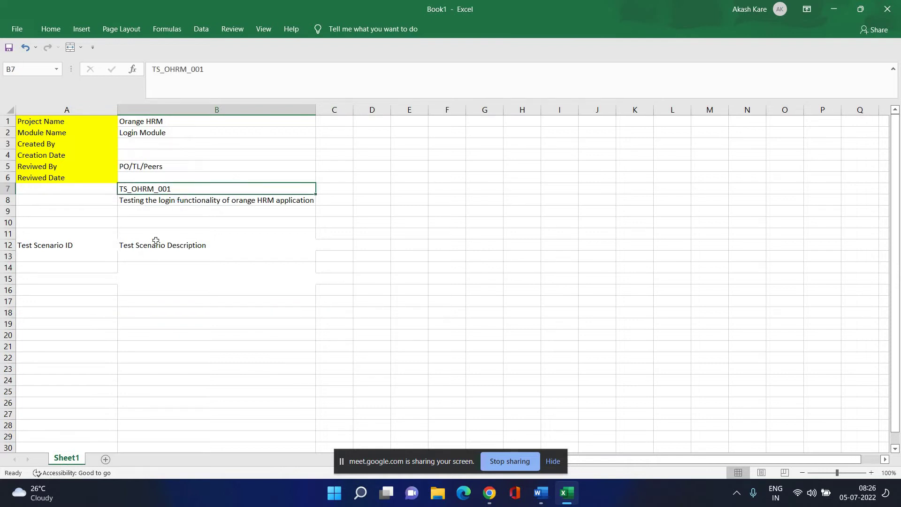
key(ctrl+c)
click(62, 259)
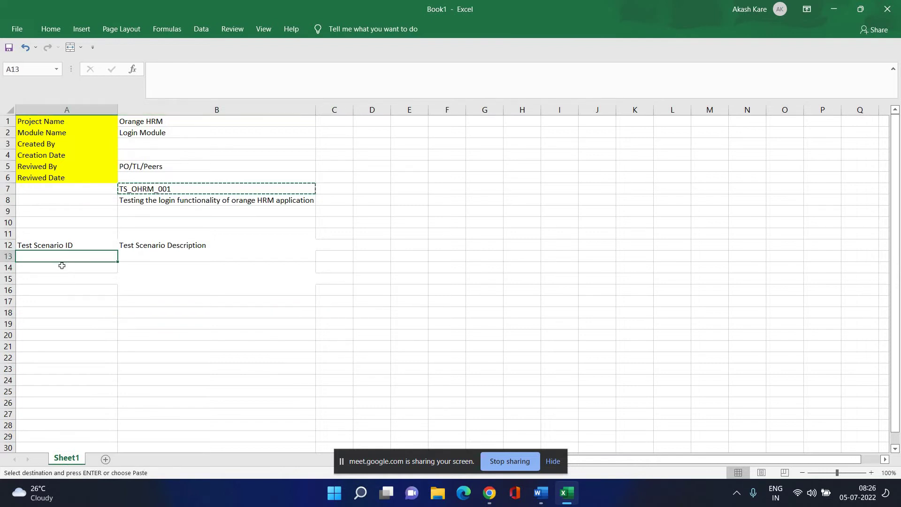
key(ctrl+v)
click(178, 324)
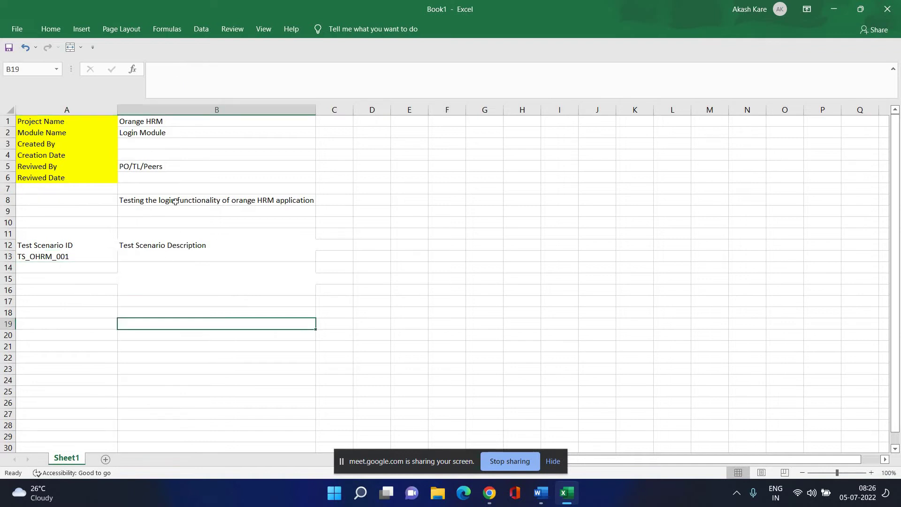
click(176, 202)
key(ctrl+c)
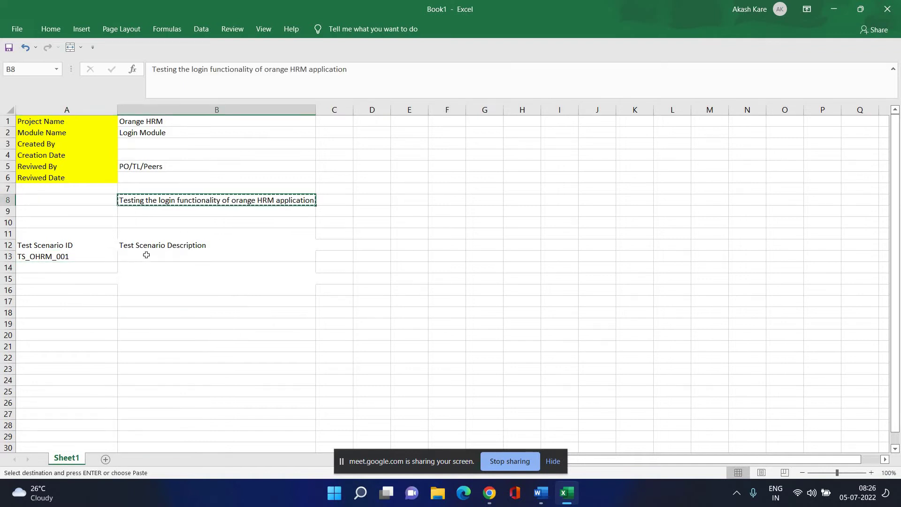
click(145, 248)
click(146, 255)
key(ctrl+v)
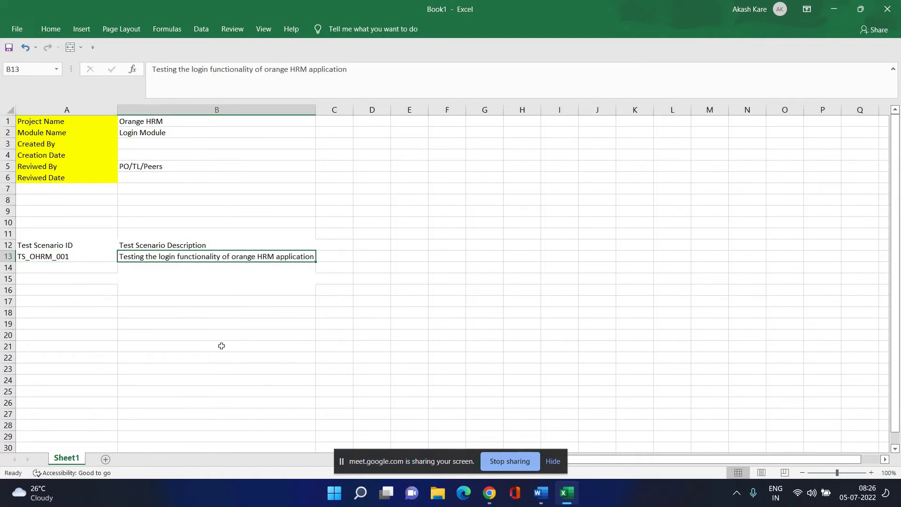
click(226, 349)
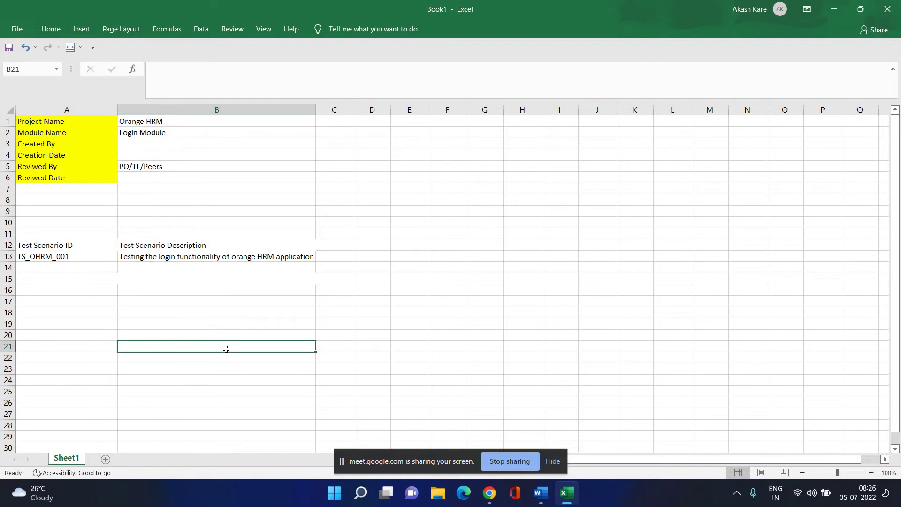
click(33, 246)
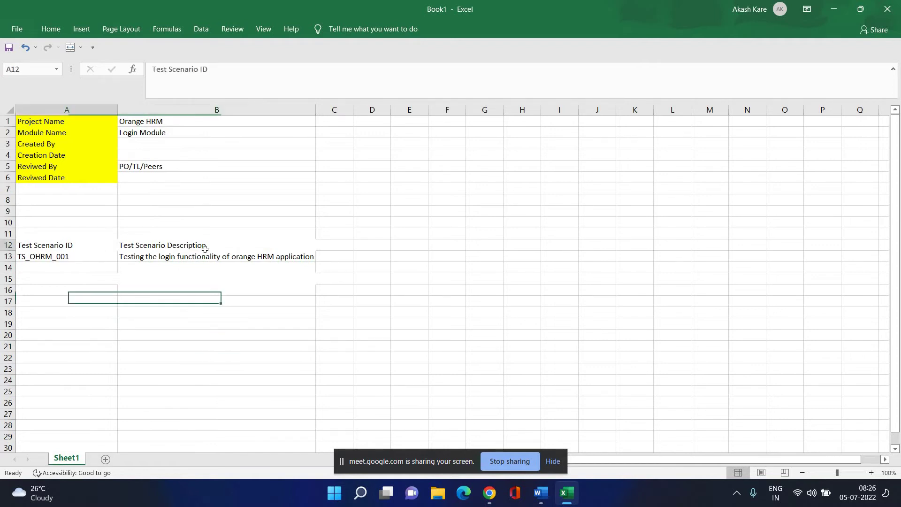
drag(205, 248, 267, 256)
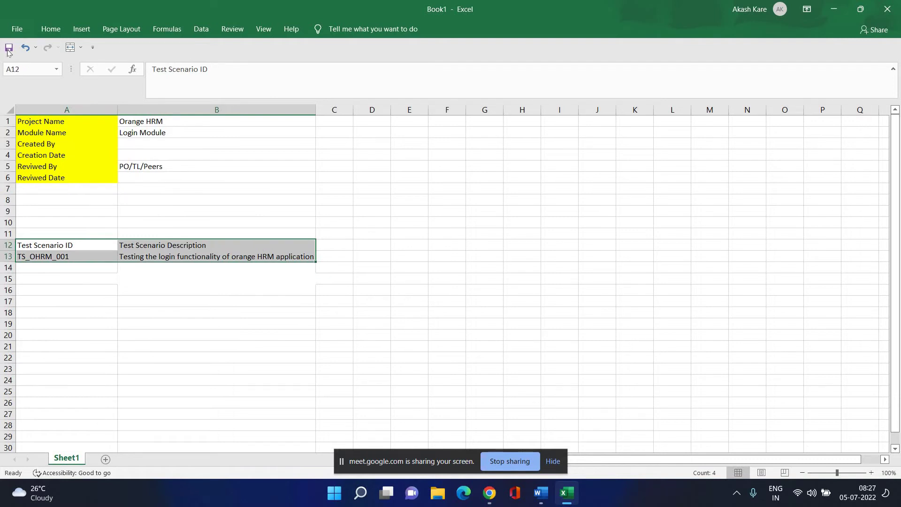
click(17, 28)
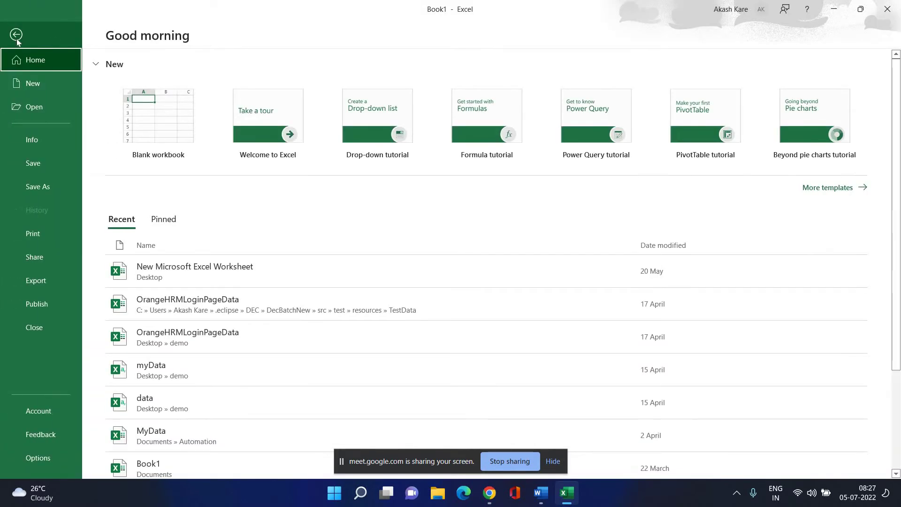
click(17, 34)
click(50, 29)
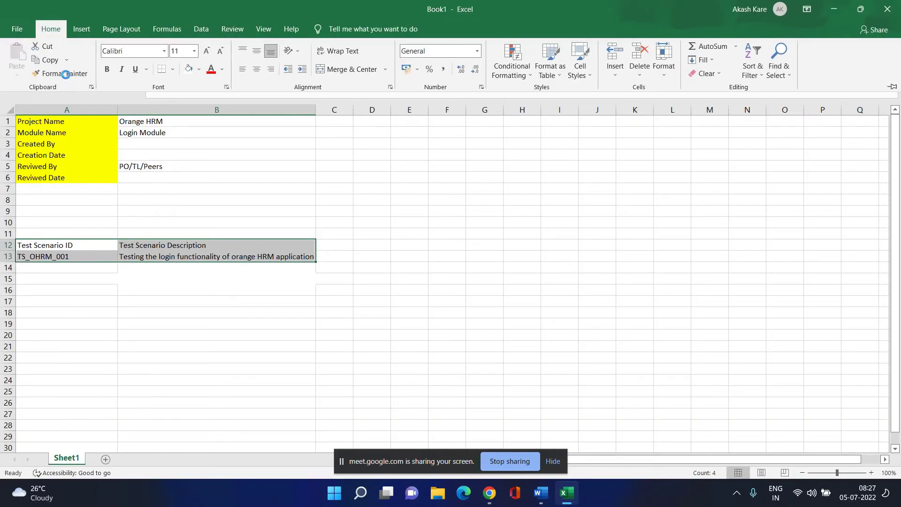
click(66, 74)
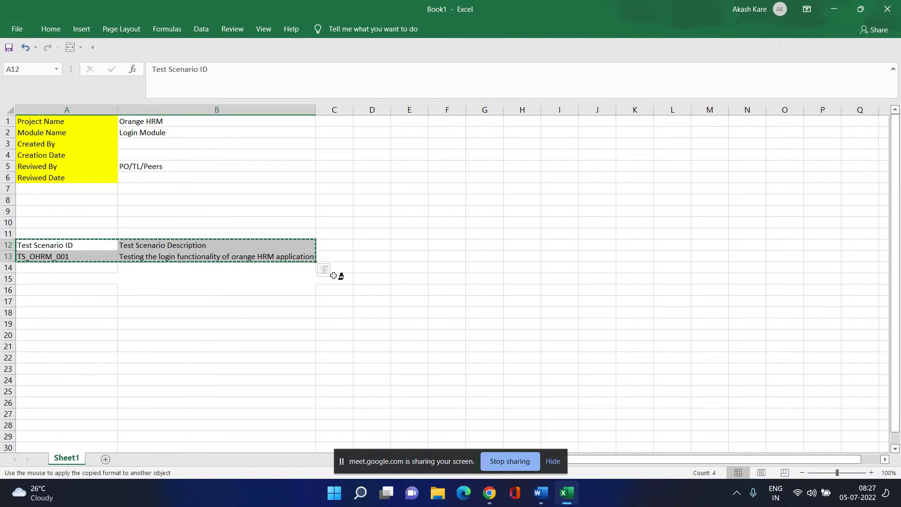
click(75, 243)
click(85, 268)
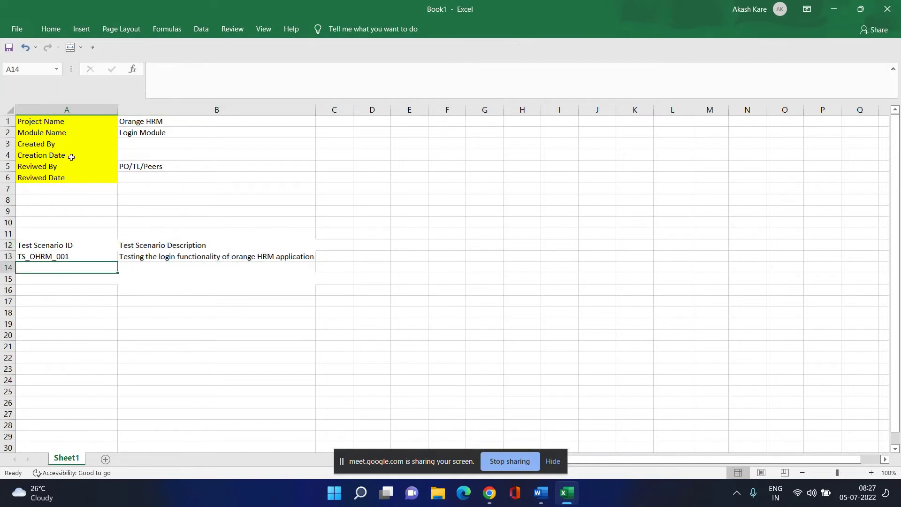
click(51, 29)
click(61, 74)
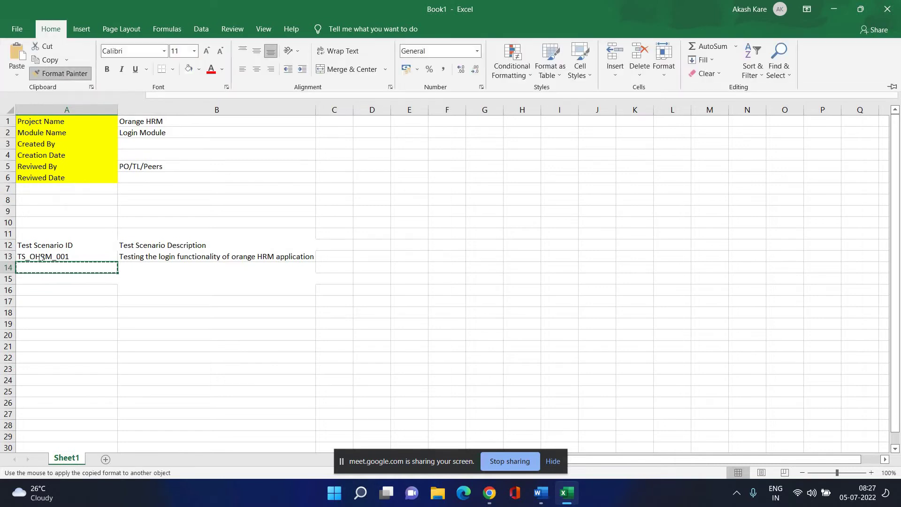
click(67, 74)
key(Escape)
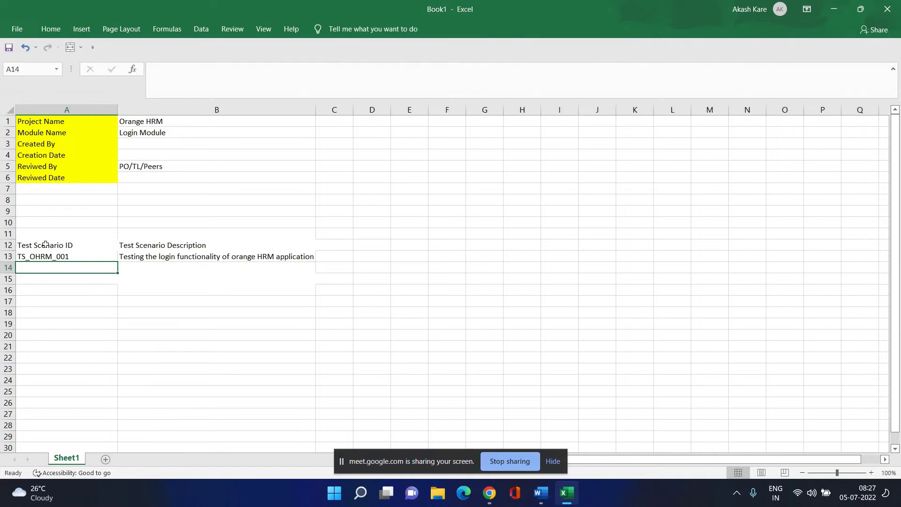
drag(45, 244, 45, 255)
click(46, 256)
click(199, 301)
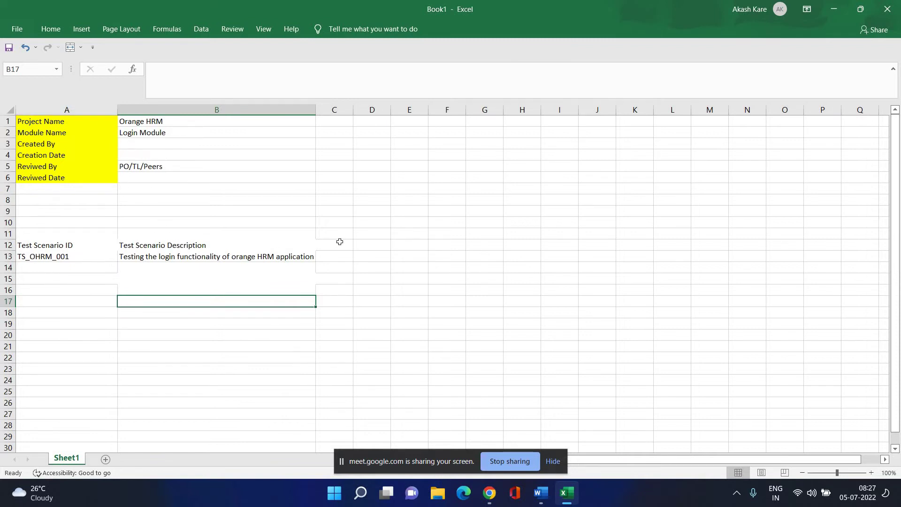
click(343, 246)
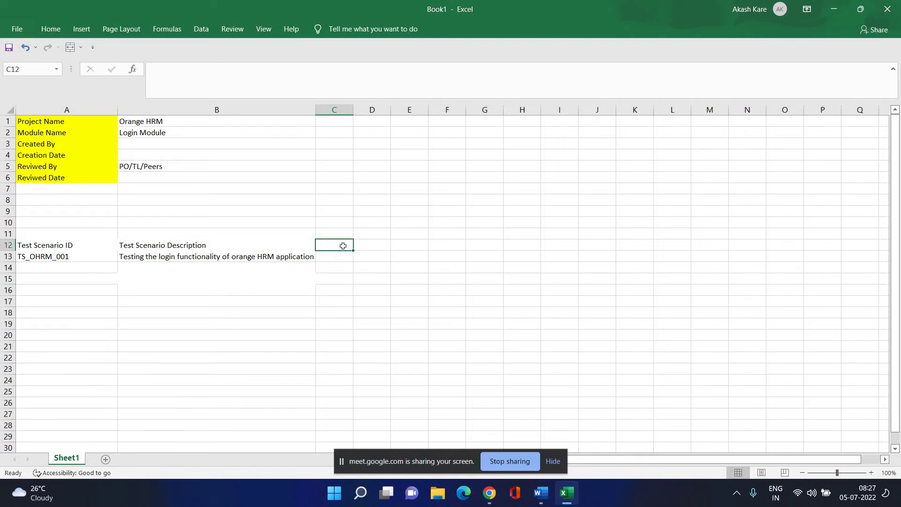
click(75, 249)
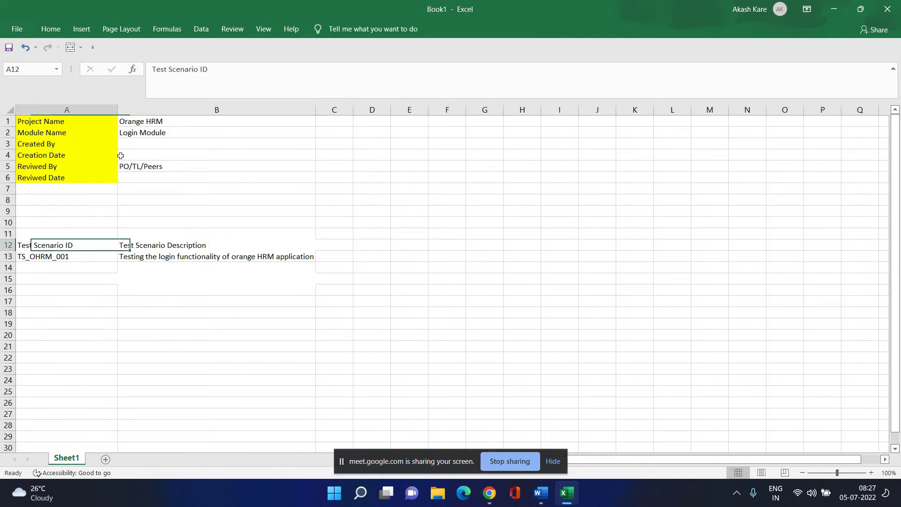
Look through the Home tab border styles without applying any.
click(50, 31)
click(172, 72)
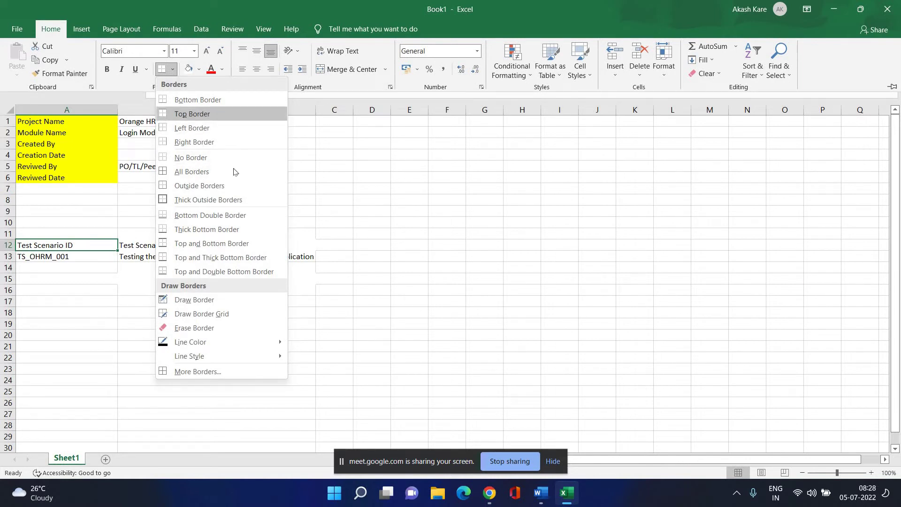
click(46, 279)
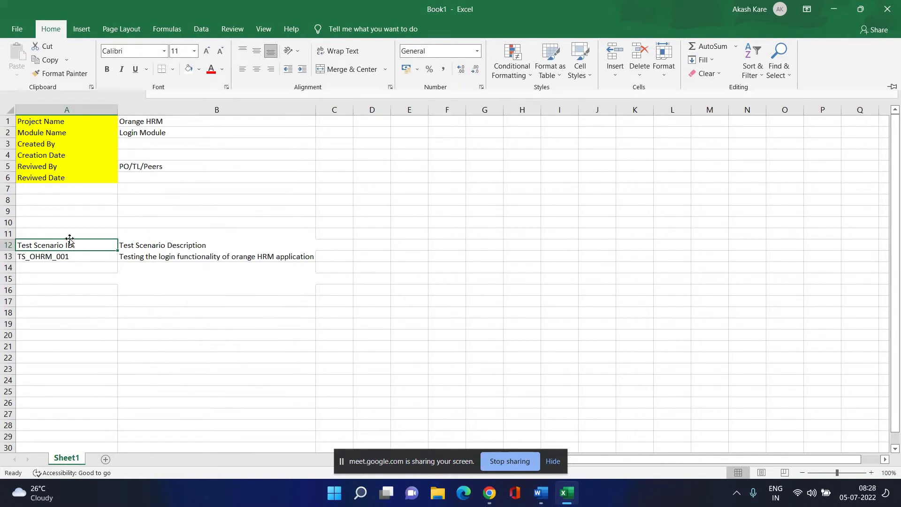
click(67, 243)
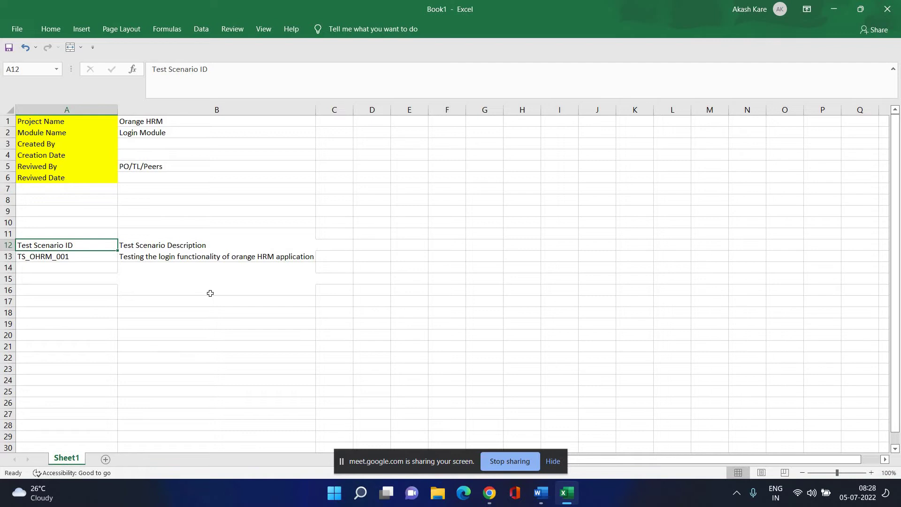
click(174, 312)
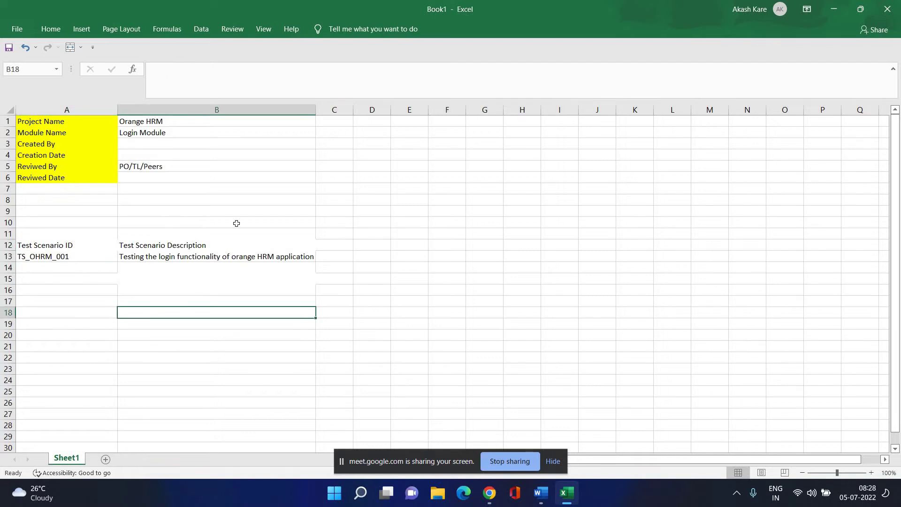
Give the A12:B12 header cells green text and a green fill.
drag(47, 245, 278, 244)
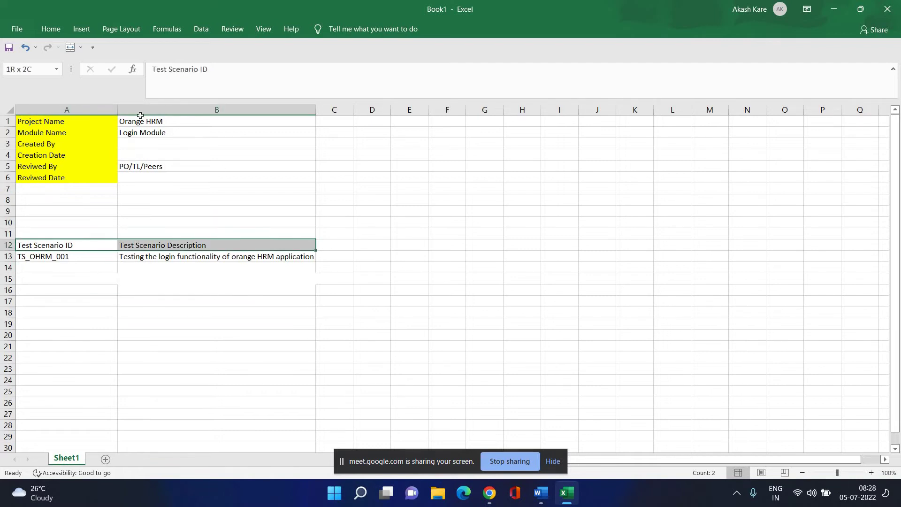
click(47, 30)
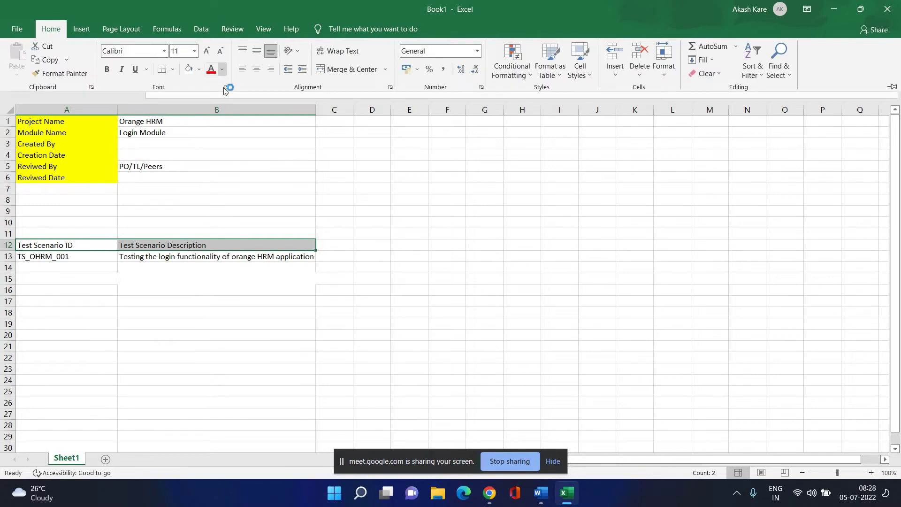
click(222, 69)
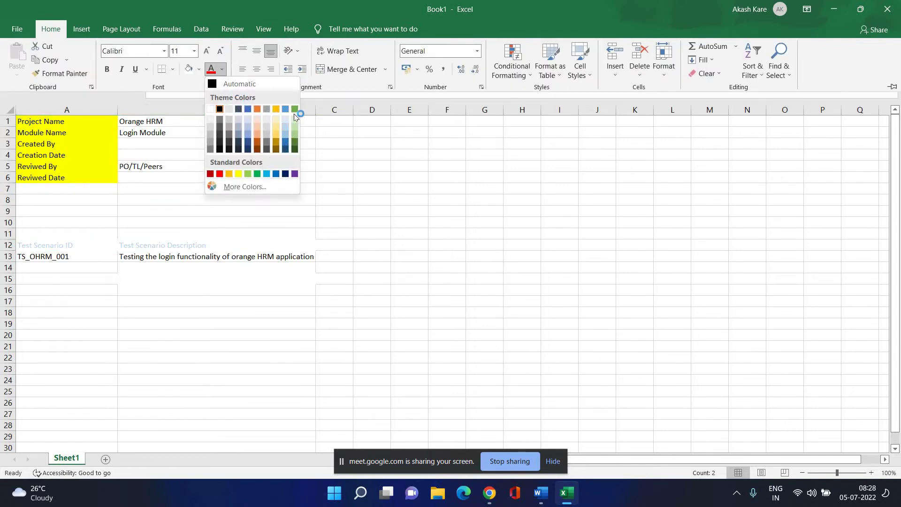
click(291, 110)
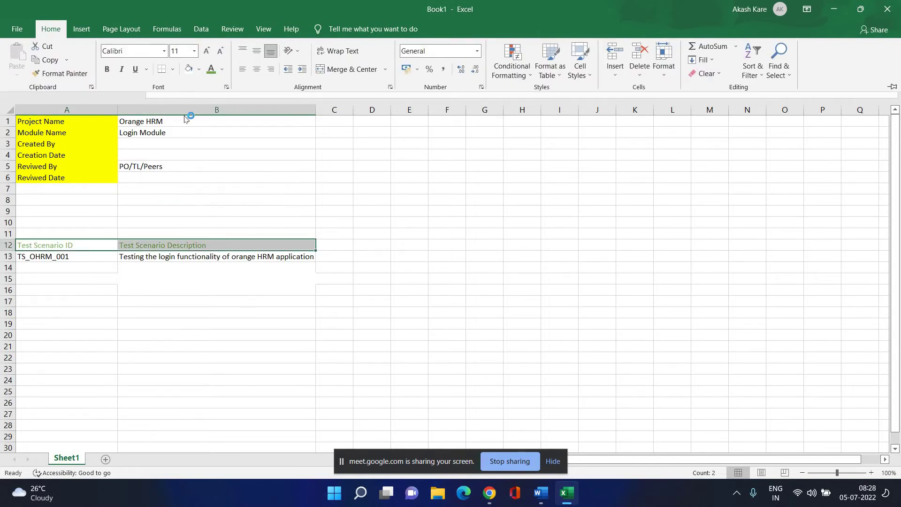
click(198, 69)
click(270, 96)
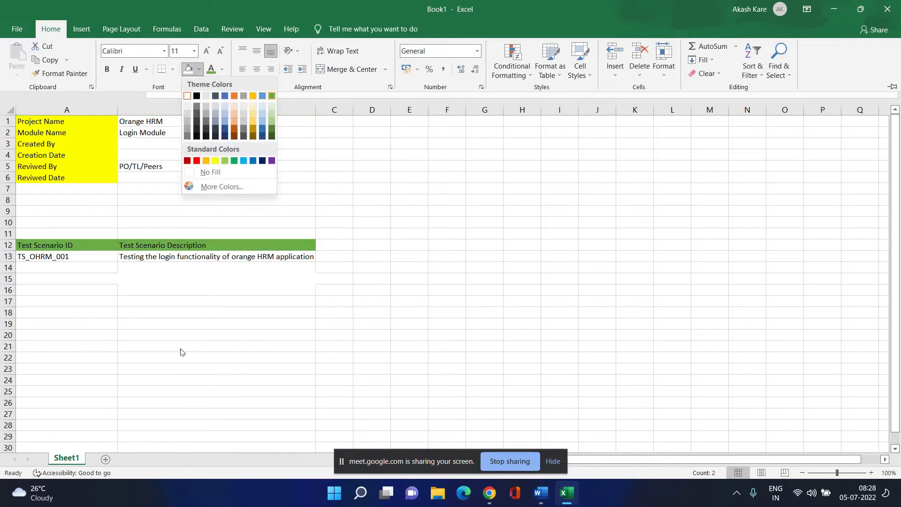
click(304, 311)
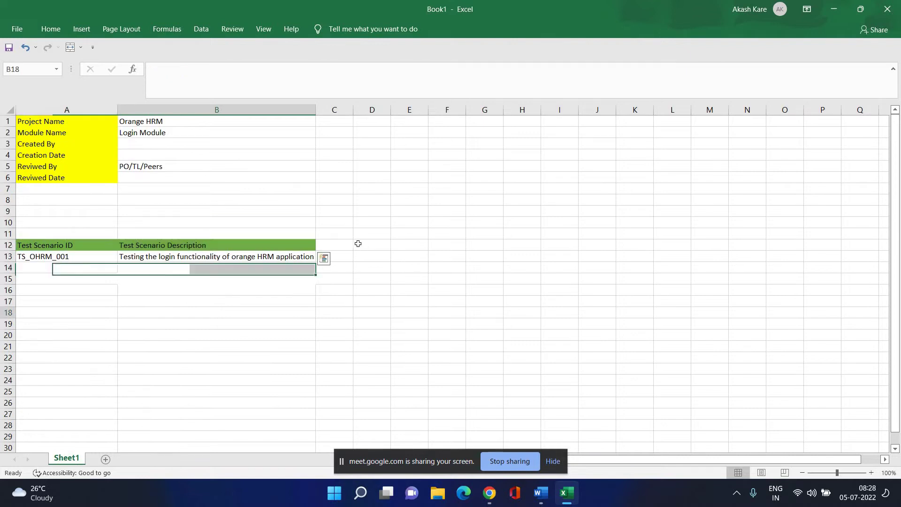
click(339, 243)
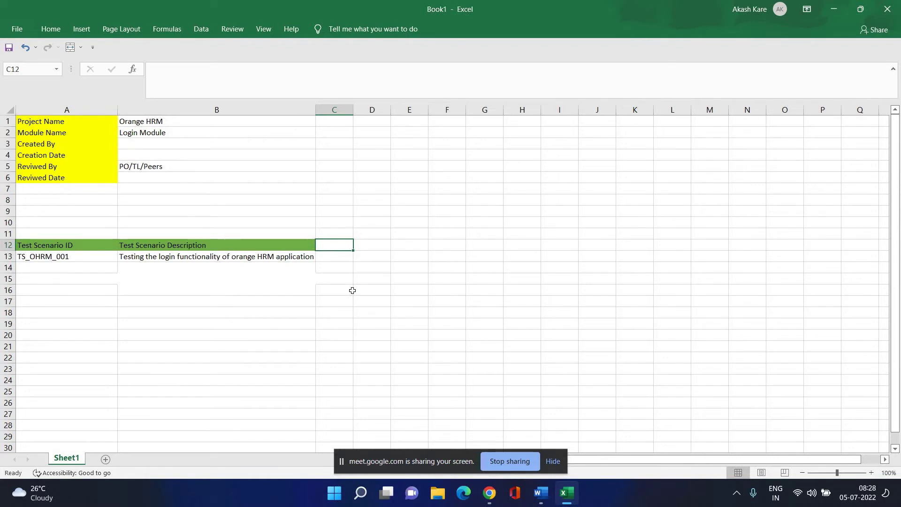
Enter the header 'Test Case ID' in C12 and widen column C to fit.
text(Te)
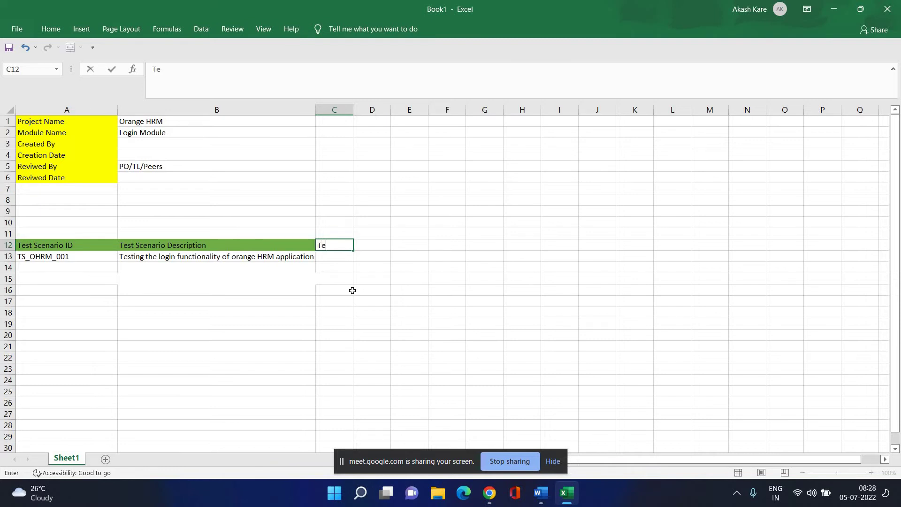
text(st Case Id)
key(BackSpace)
text(D)
key(Up)
key(Up)
key(Up)
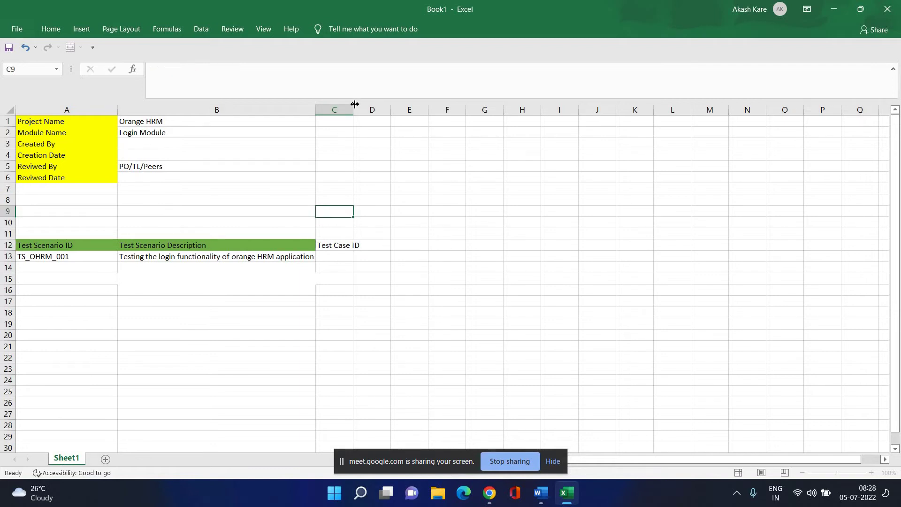
drag(353, 110, 374, 158)
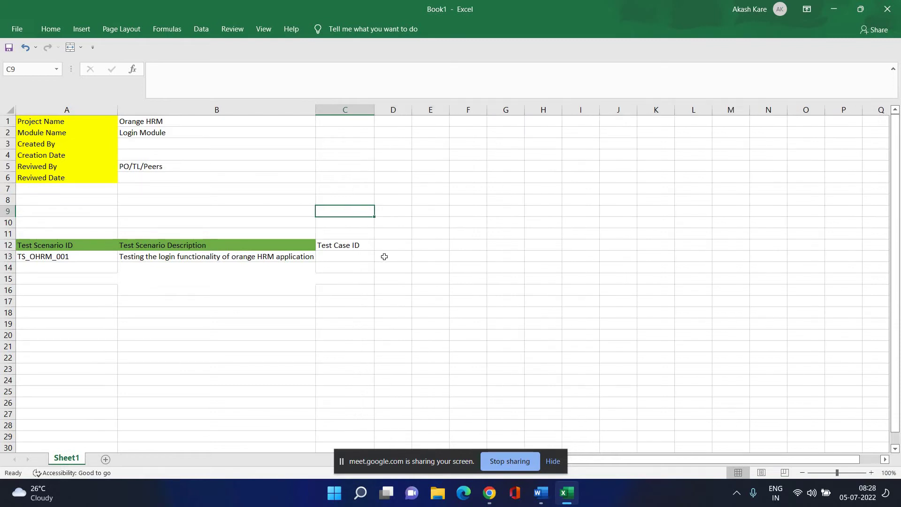
Enter 'Test Case Description' in D12 and widen column D to fit.
click(391, 246)
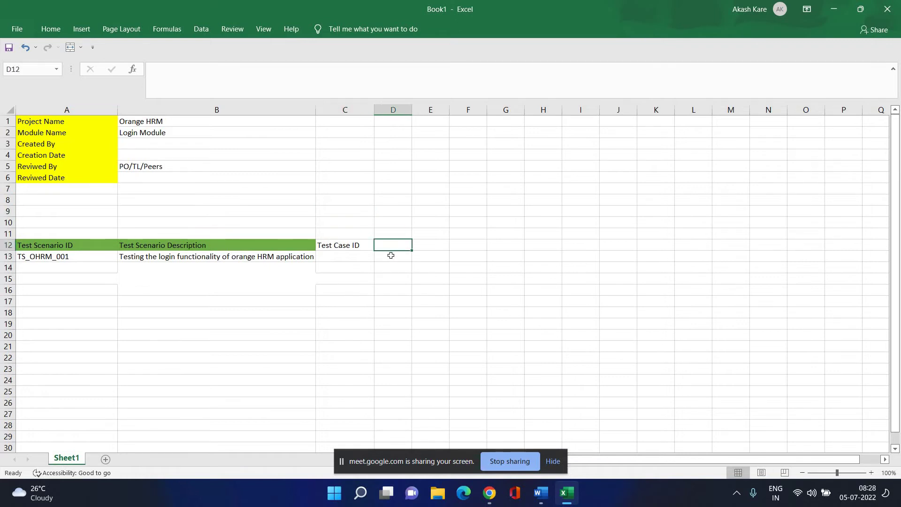
text(Test)
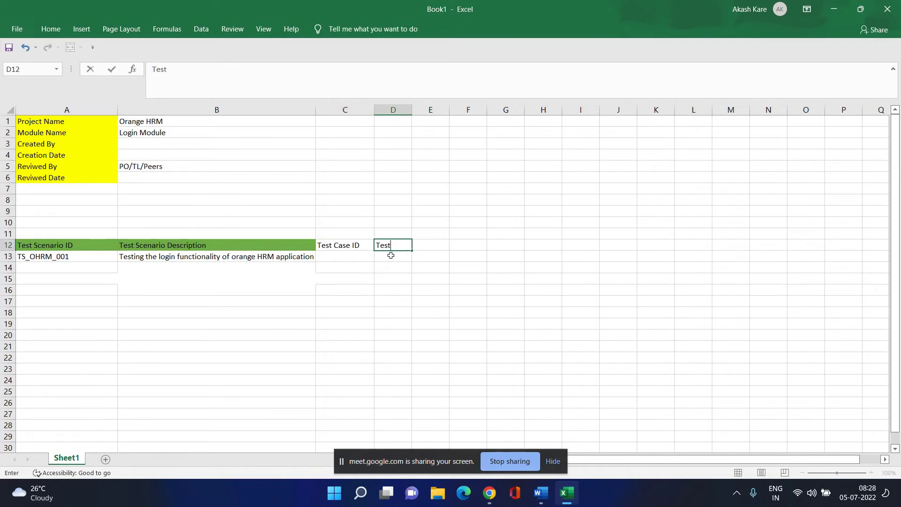
text( Case Description)
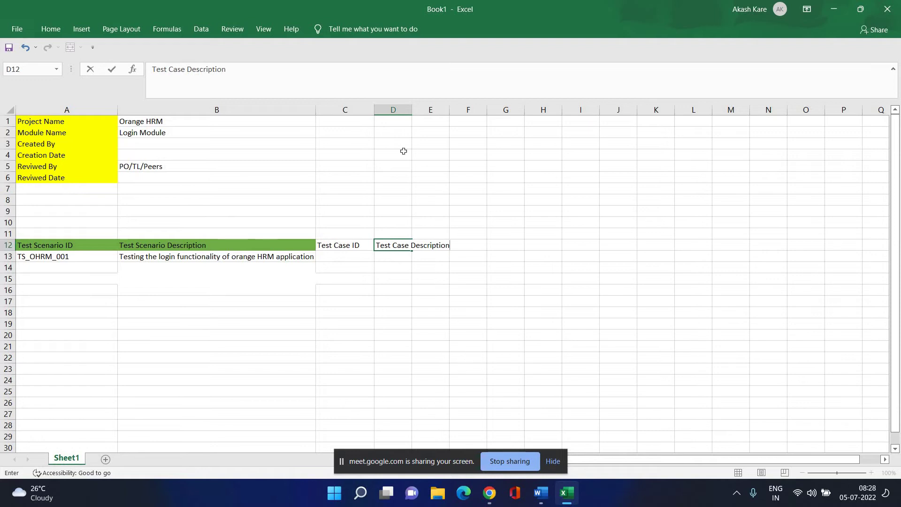
click(468, 346)
drag(412, 109, 459, 114)
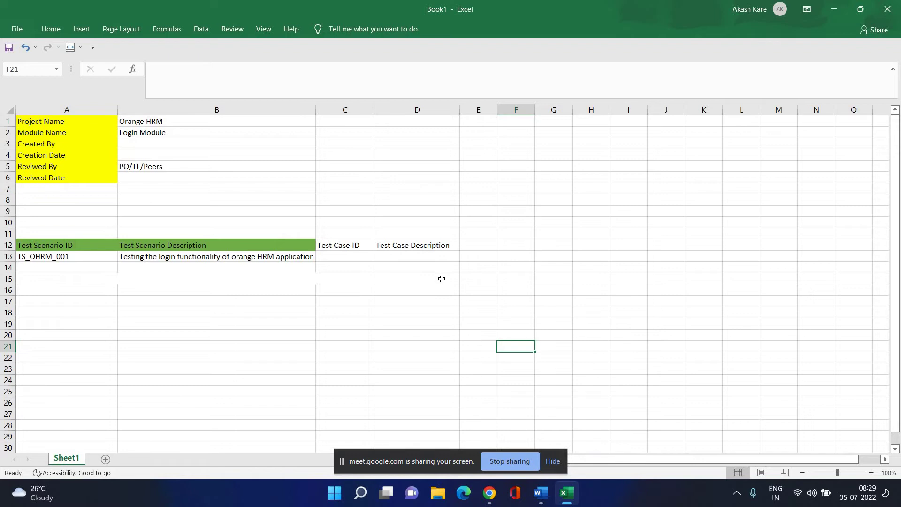
Add headers Test Steps, Pre Conditions and Test Data in E12:G12, widening each column.
click(486, 244)
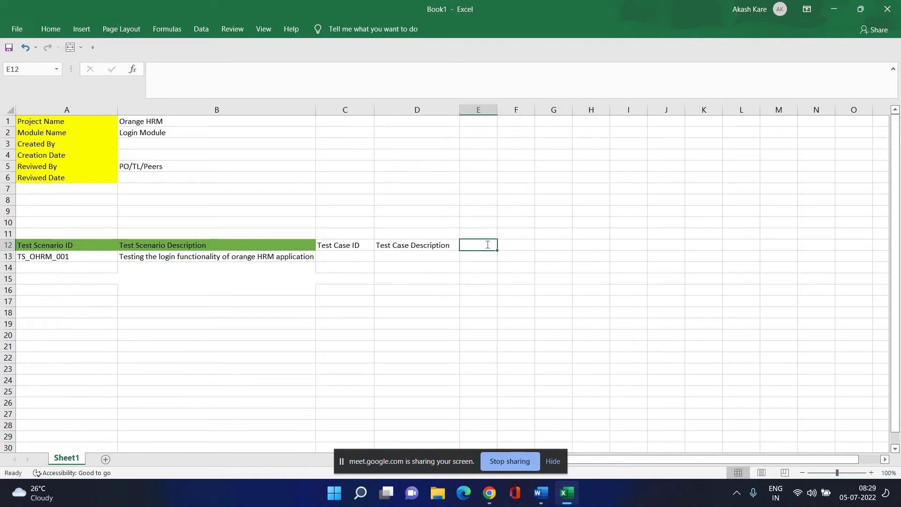
text(St)
key(BackSpace)
key(BackSpace)
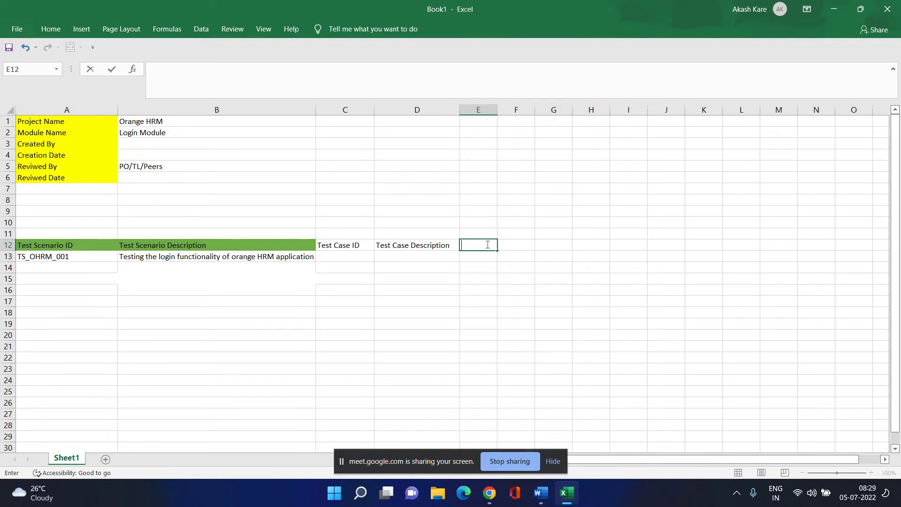
text(Test Steps)
drag(478, 222, 478, 200)
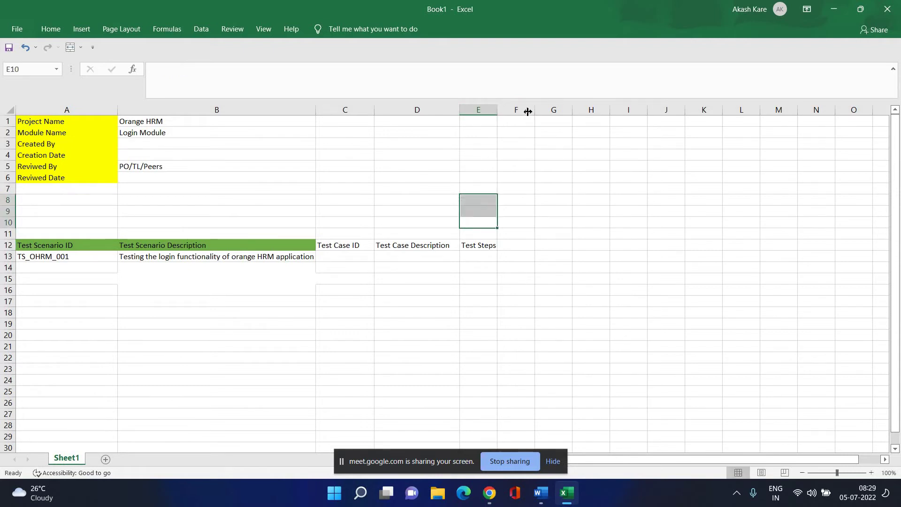
drag(528, 111, 494, 241)
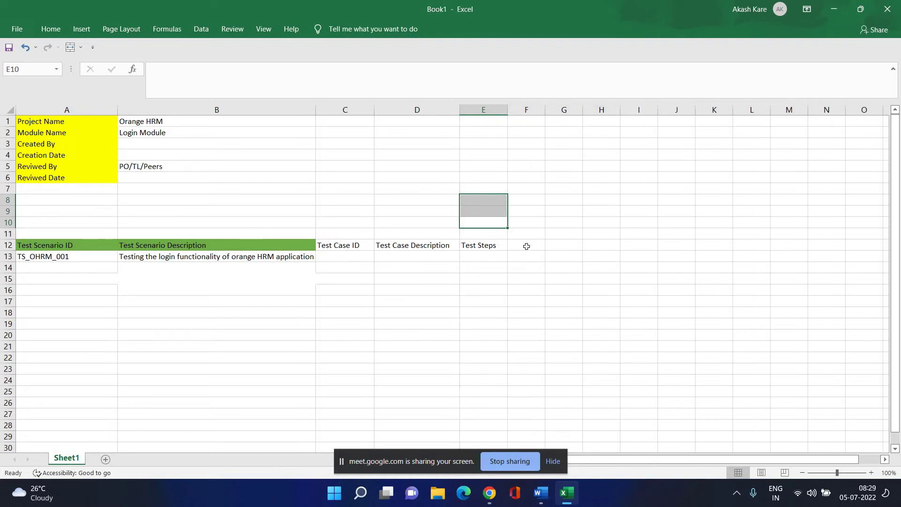
click(526, 248)
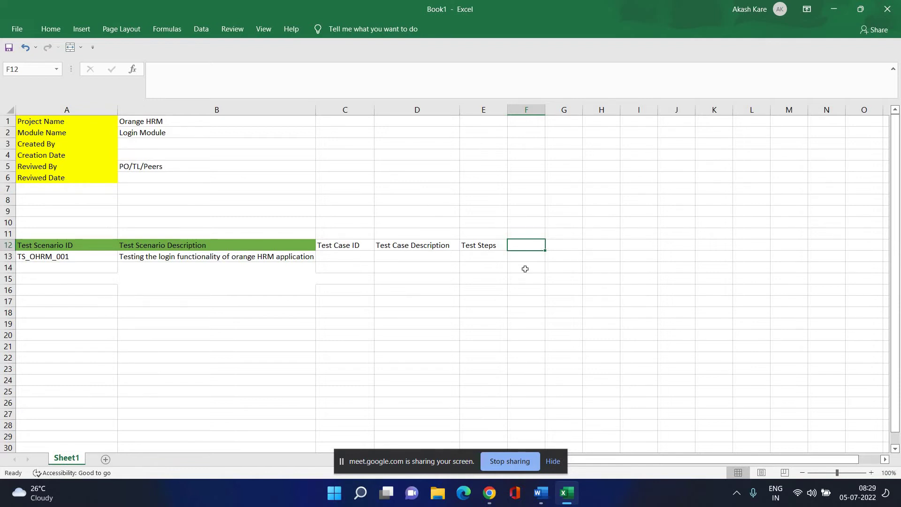
text(Pre)
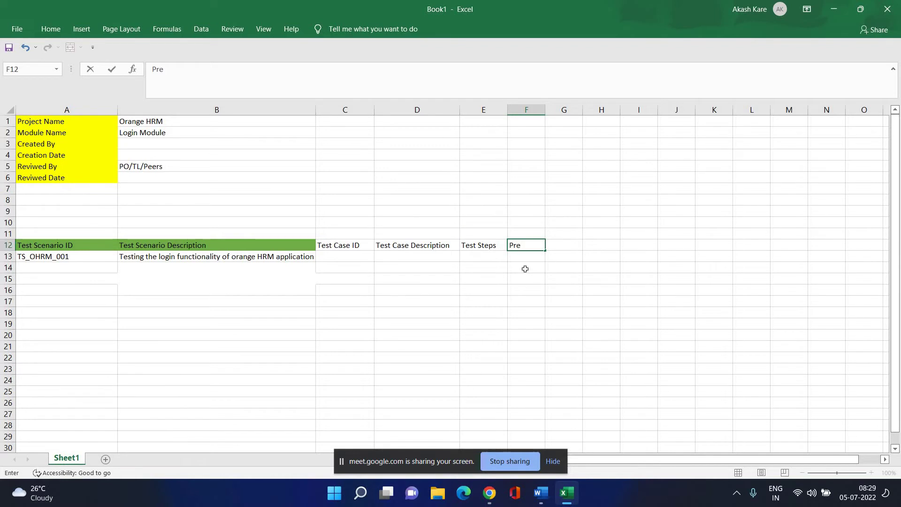
text( Conditions)
key(Return)
key(Return)
key(Return)
key(Return)
key(Return)
key(Return)
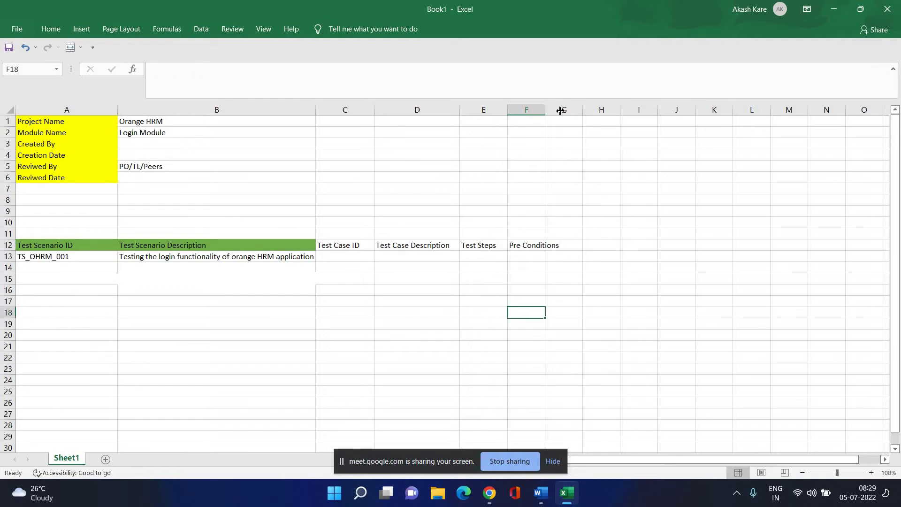
mouse_move(559, 110)
mouse_down()
mouse_move(573, 110)
mouse_move(566, 117)
mouse_up()
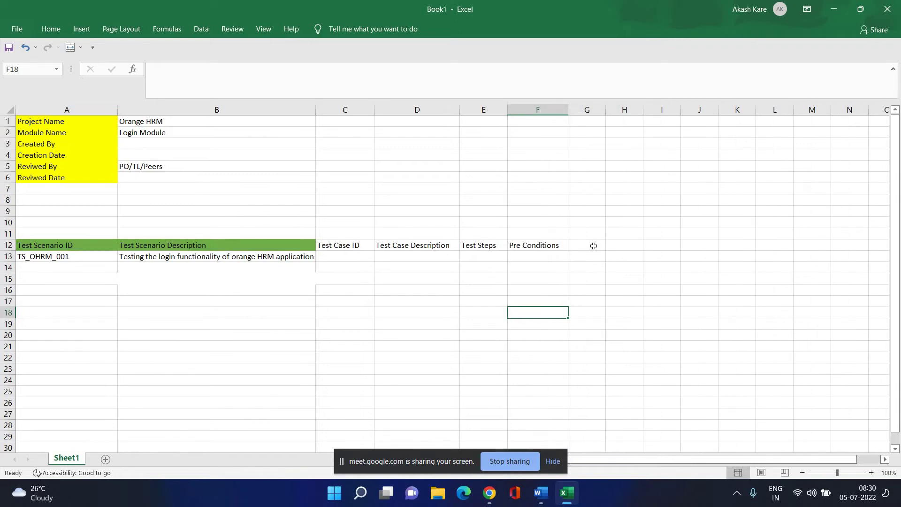
click(594, 245)
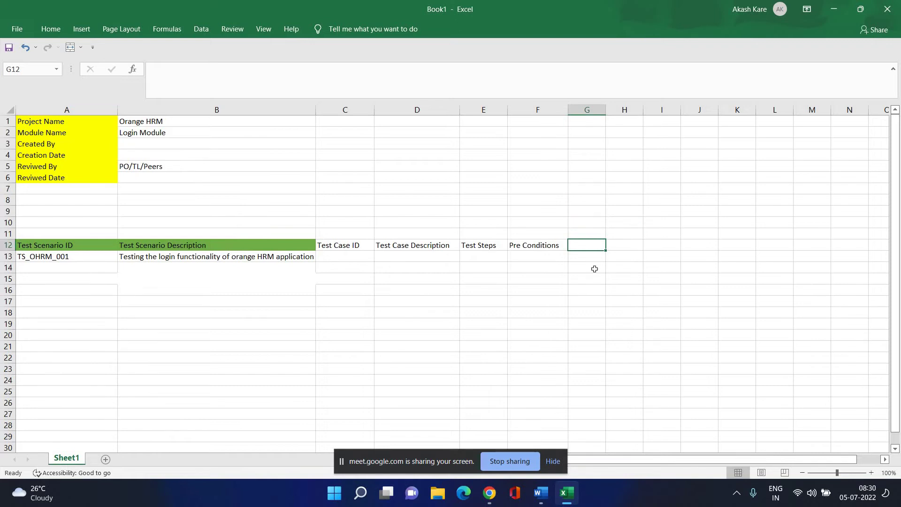
text(Test)
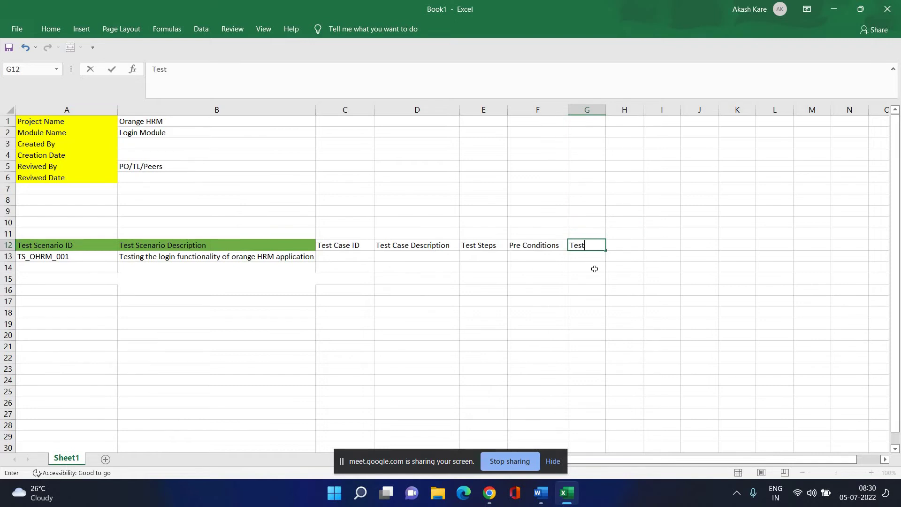
text( Data)
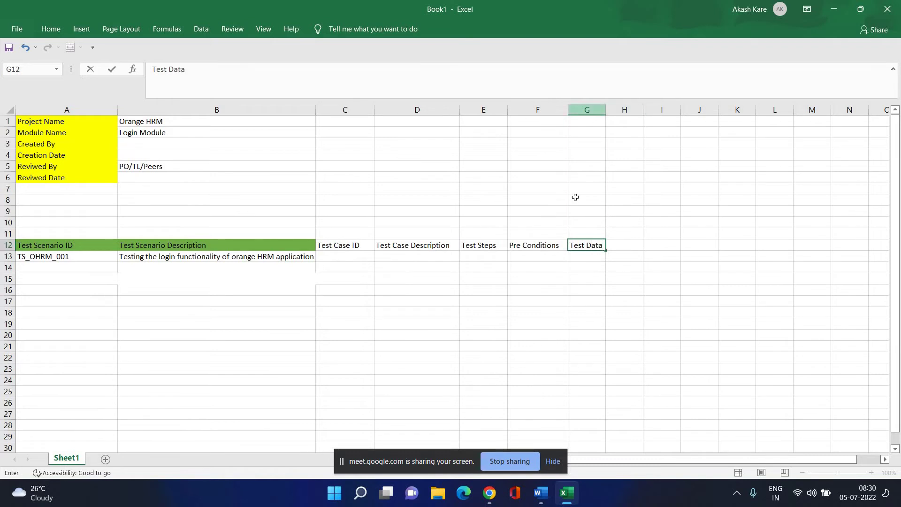
click(615, 300)
drag(605, 110, 615, 110)
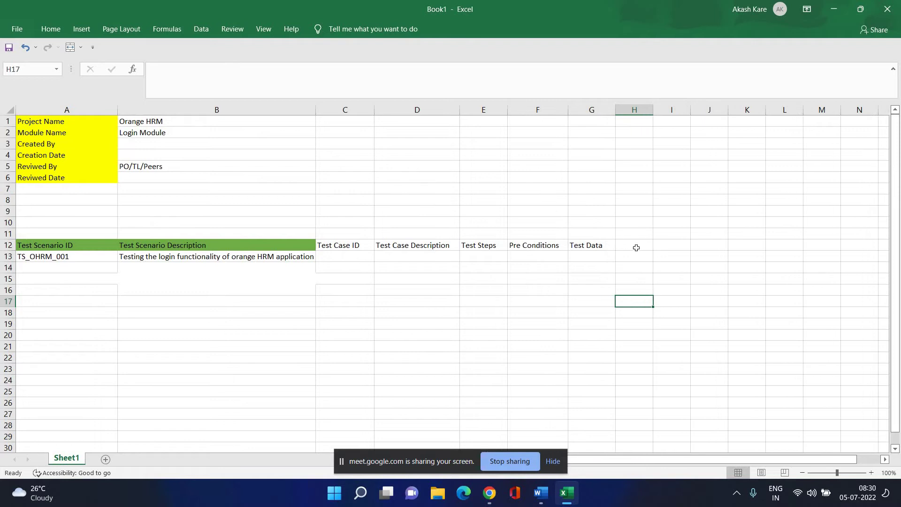
Add headers Post Condition, Expected Result and Actual Result in H12:J12, widening each column.
click(636, 247)
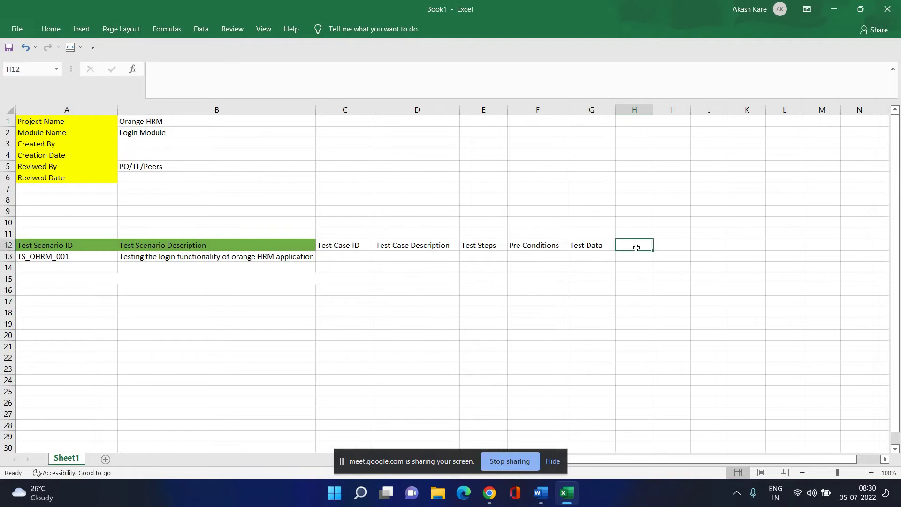
text(Pos)
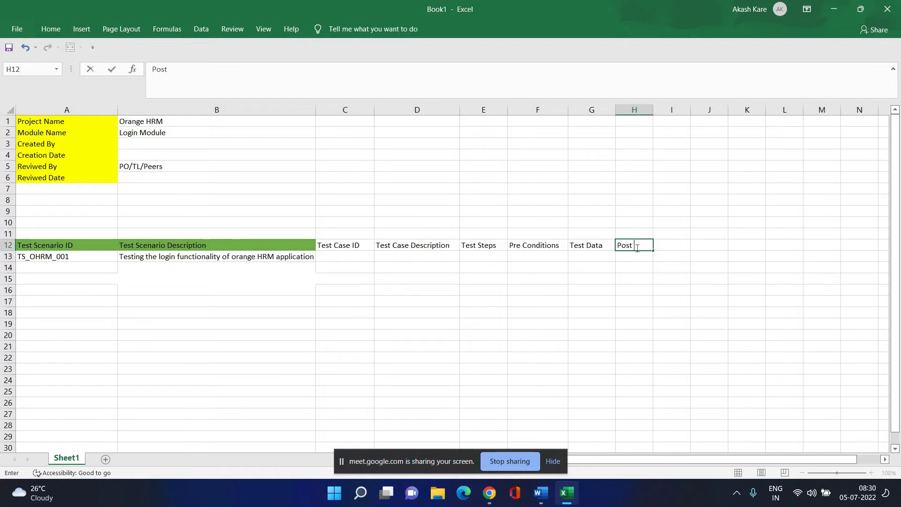
text(t Condition)
click(633, 312)
drag(652, 109, 670, 109)
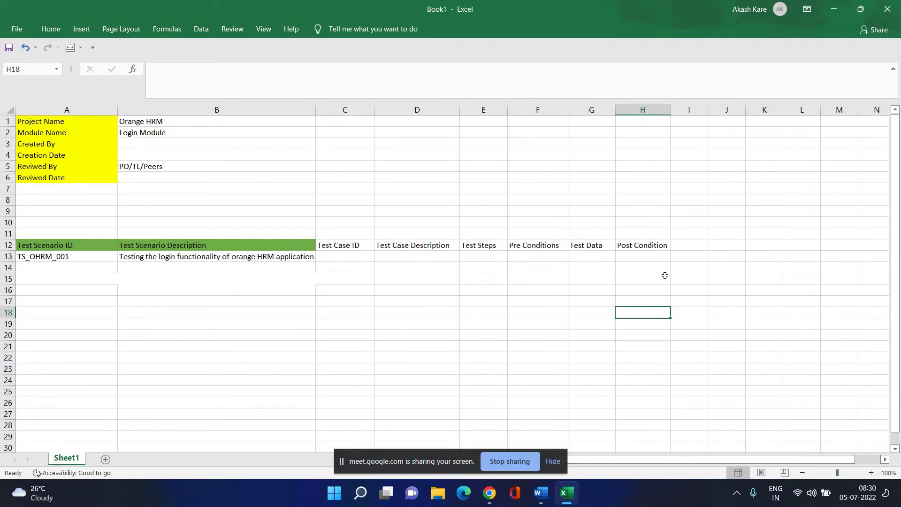
click(690, 243)
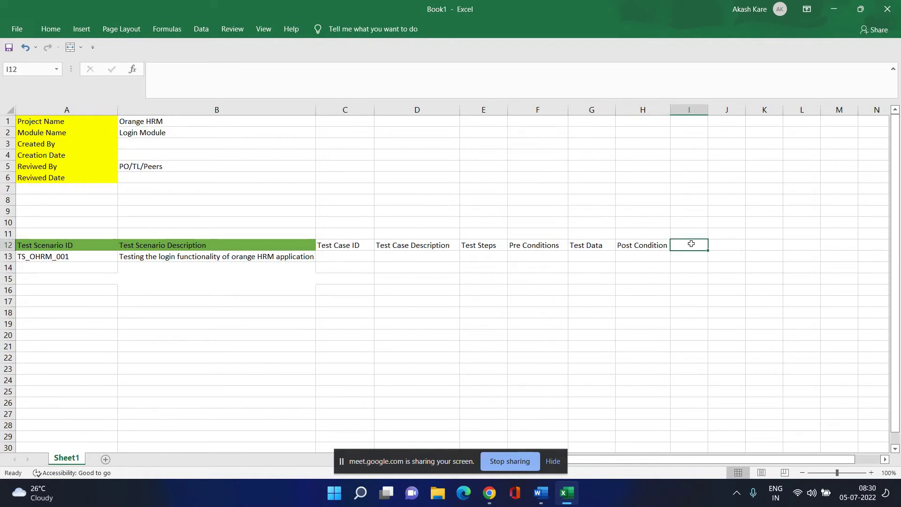
text(E)
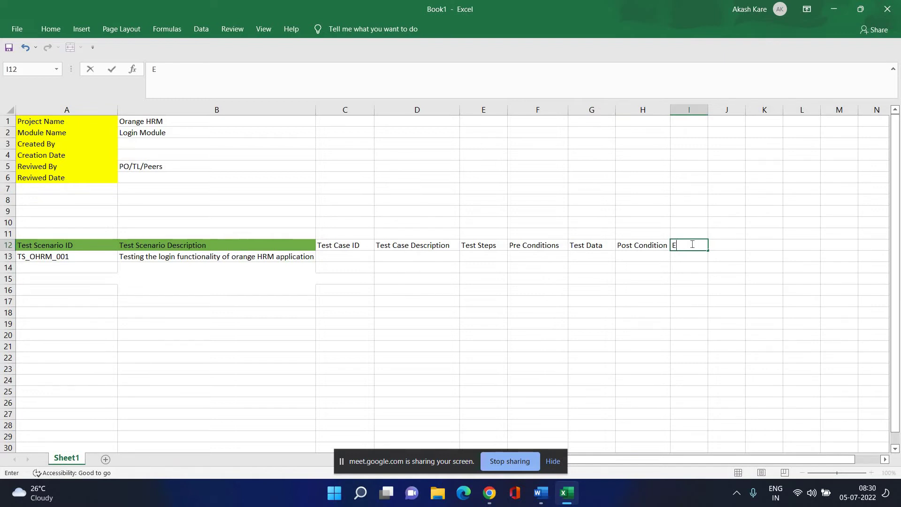
text(xpected Result)
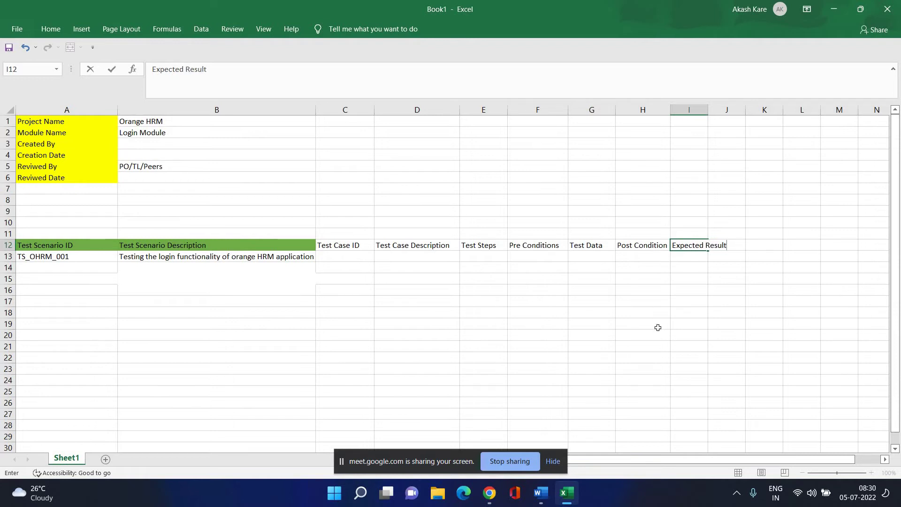
click(657, 331)
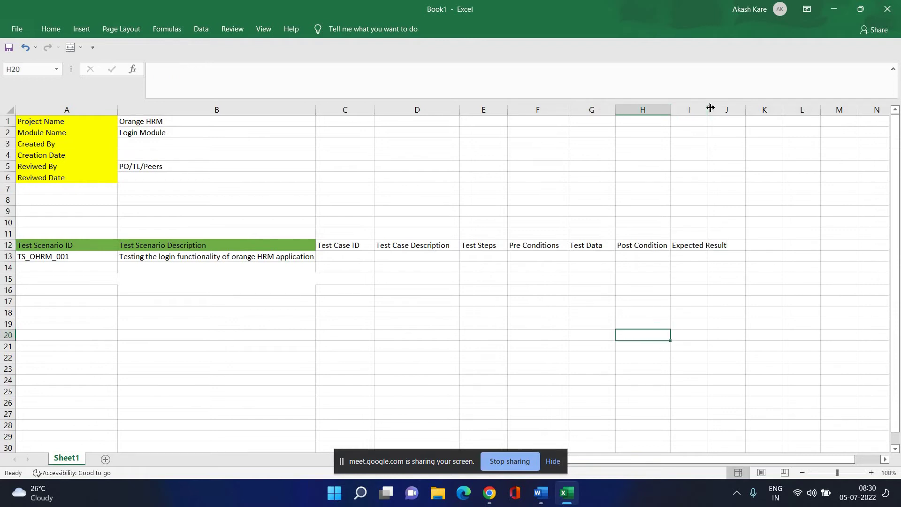
drag(709, 108, 732, 108)
click(755, 245)
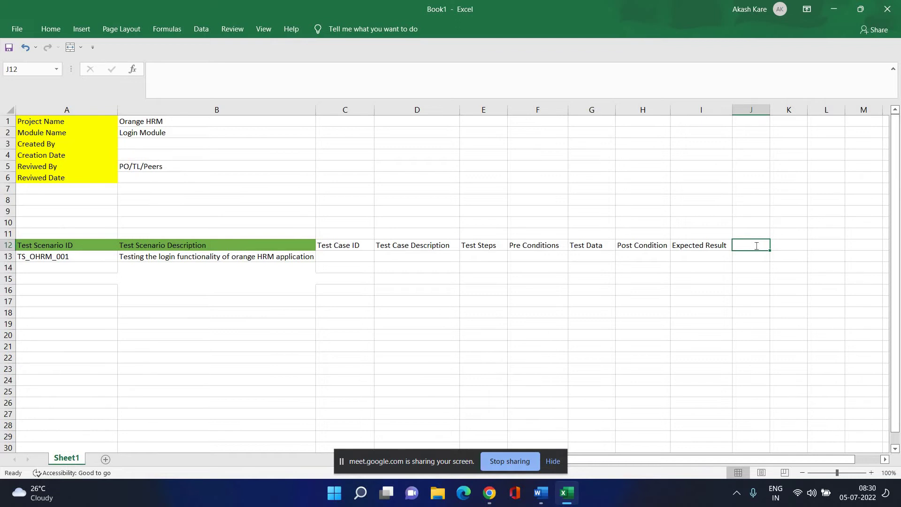
text(Actua)
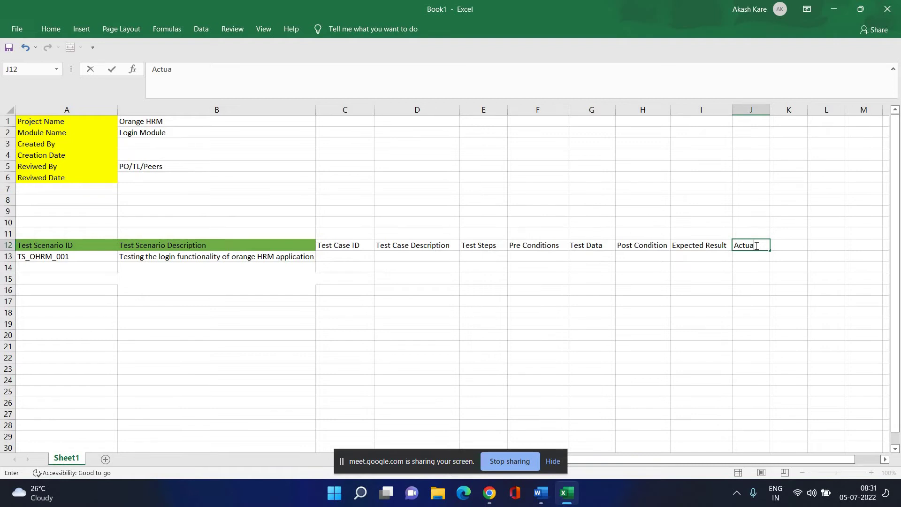
text(l Result)
key(Return)
click(758, 303)
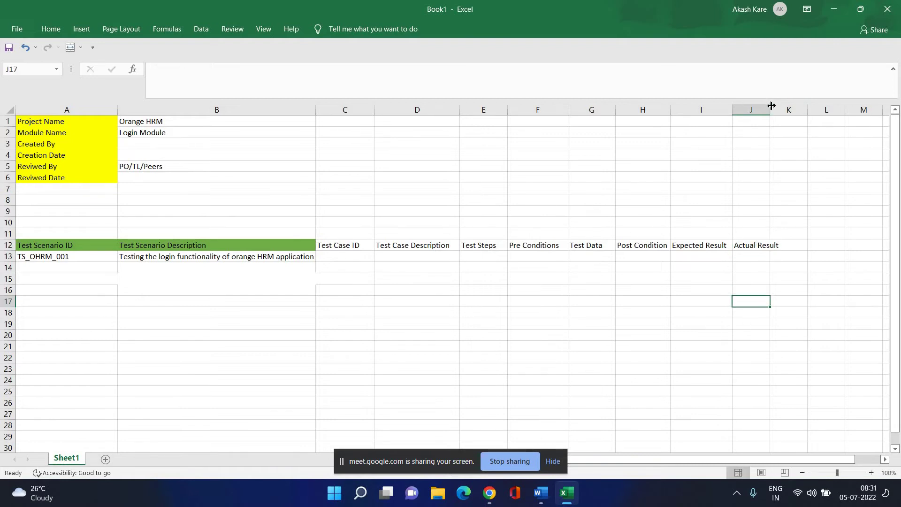
drag(771, 110, 785, 111)
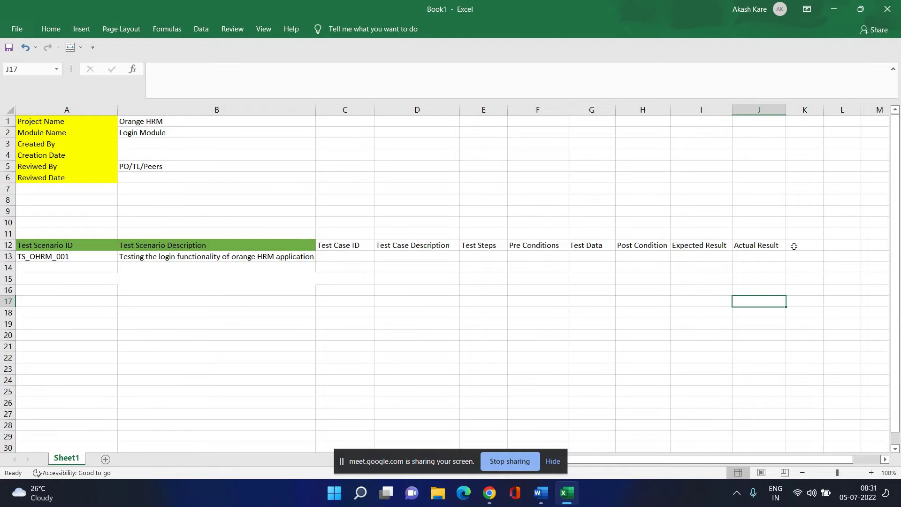
Add the headers Status in K12 and Comments in L12.
click(796, 246)
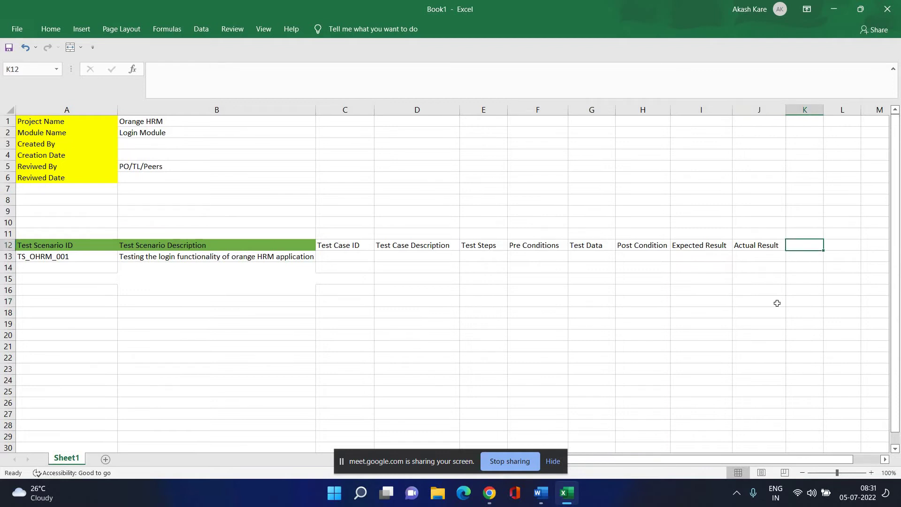
text(Status)
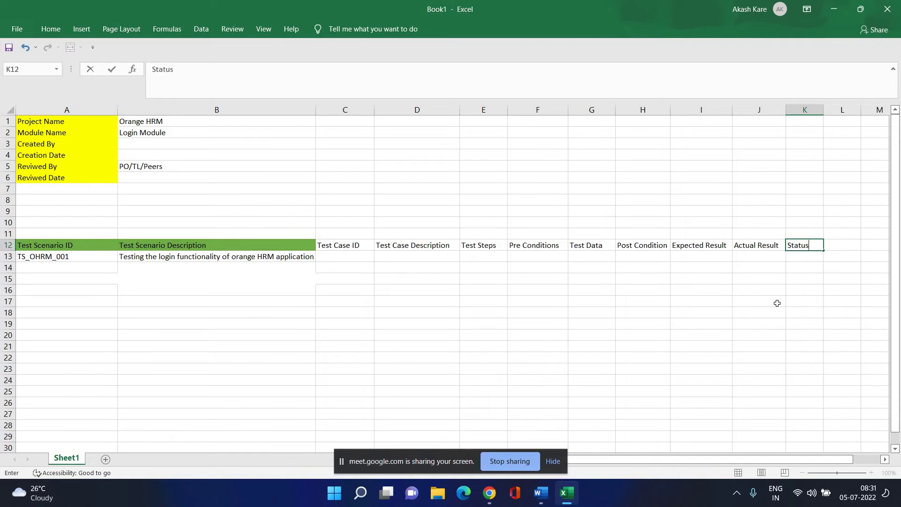
click(769, 312)
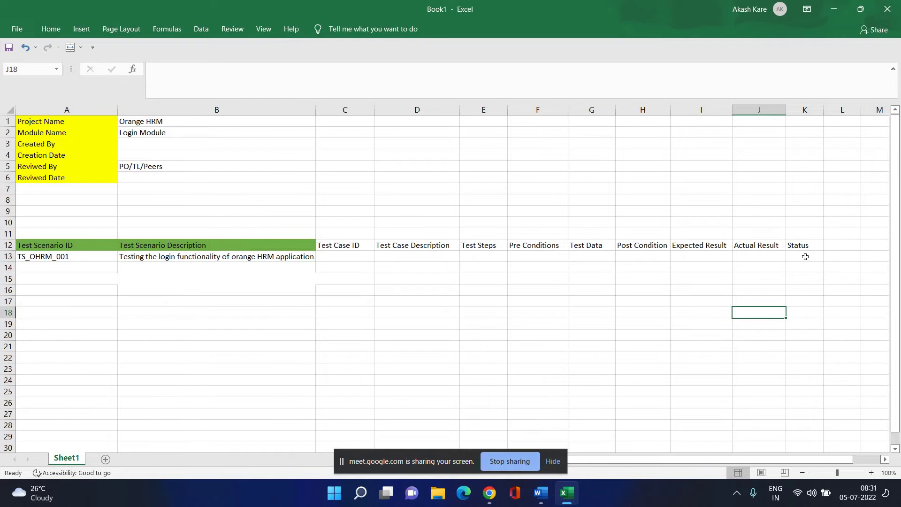
click(836, 246)
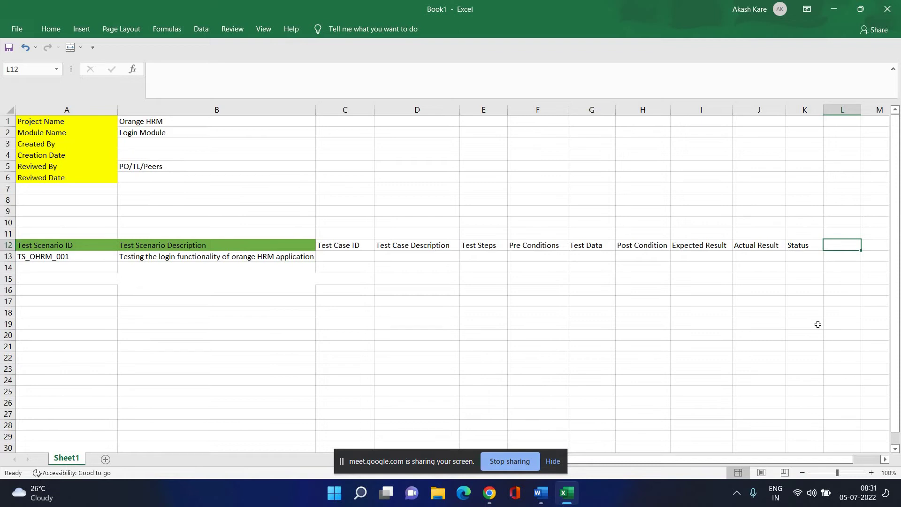
text(Co)
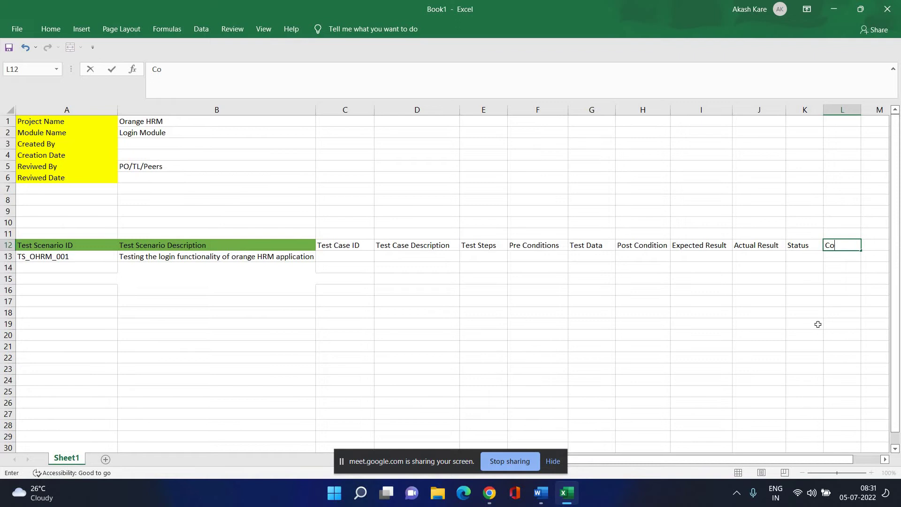
text(mments)
drag(638, 464, 694, 444)
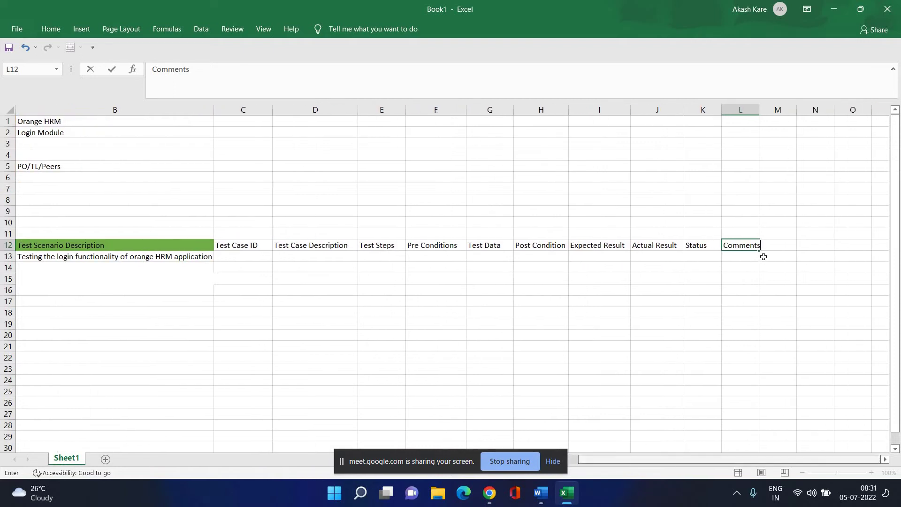
click(752, 258)
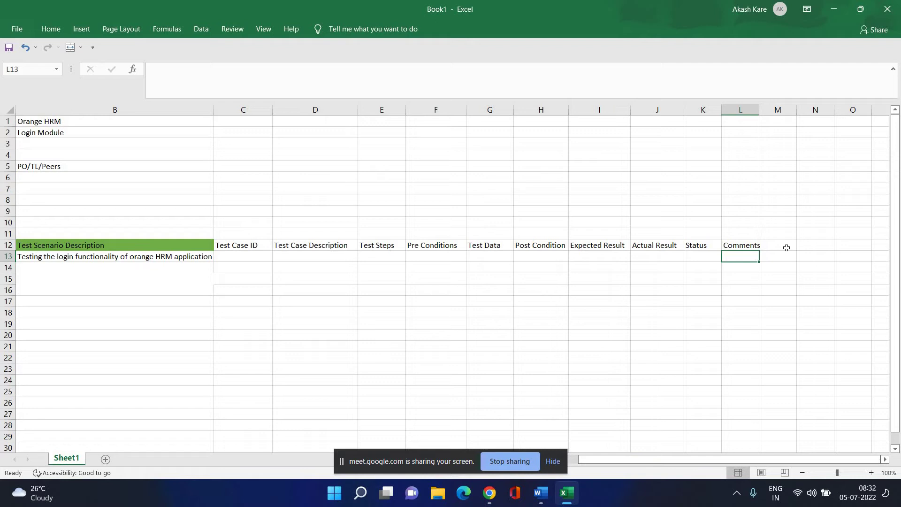
Type 'Is Automatable' in M12, then cancel it so M12 stays empty.
click(786, 247)
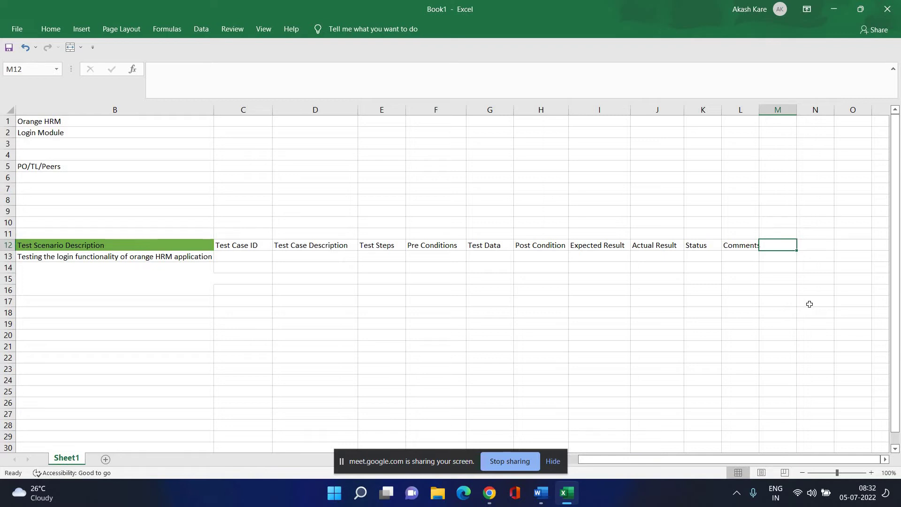
text(Is Au)
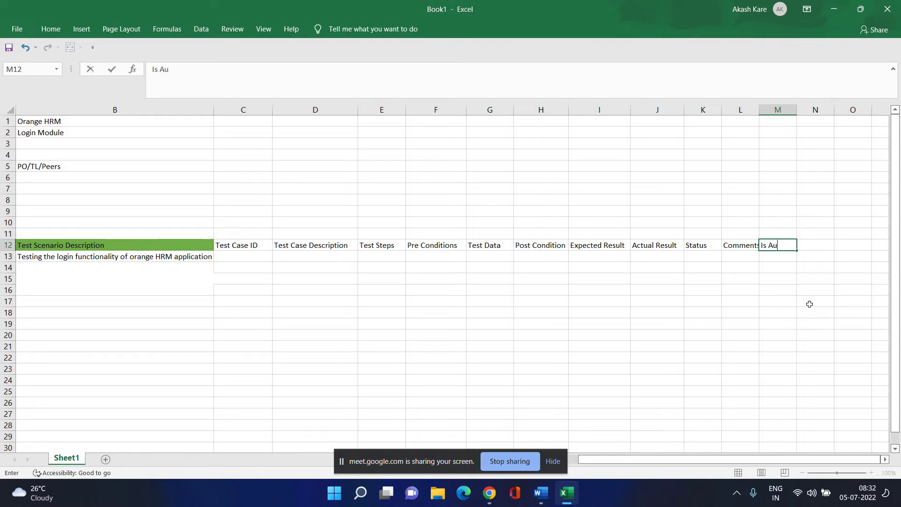
text(tomatable)
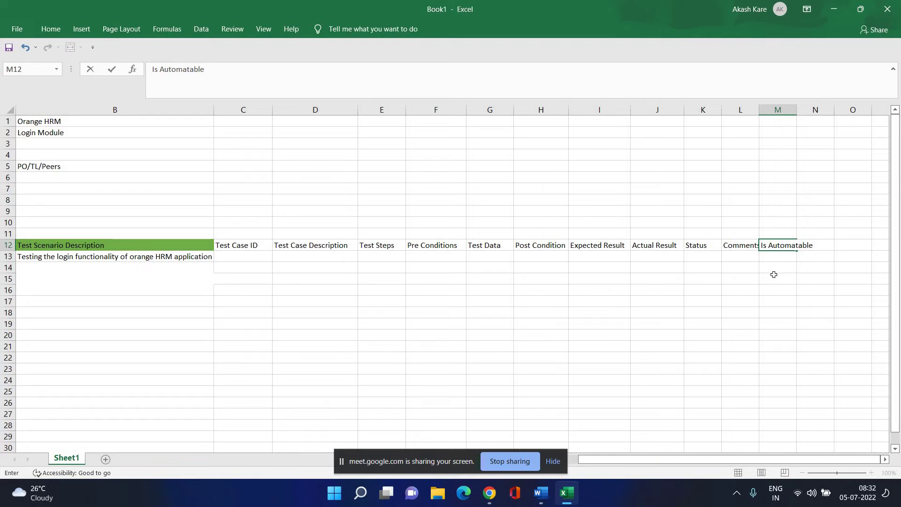
key(Escape)
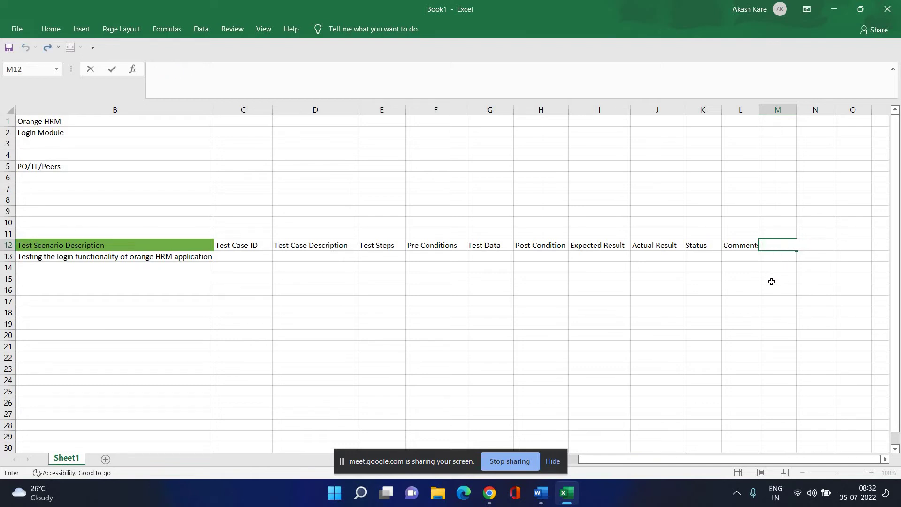
click(776, 291)
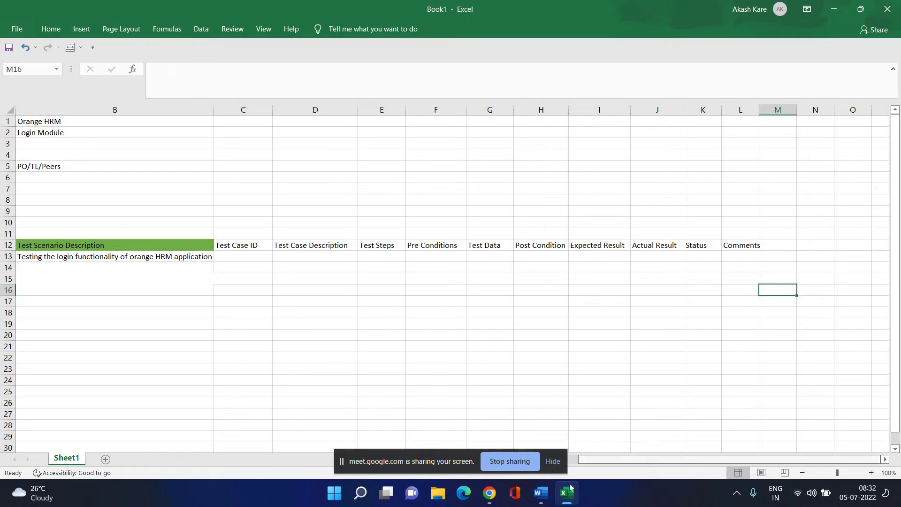
scroll(649, 466, left, 1)
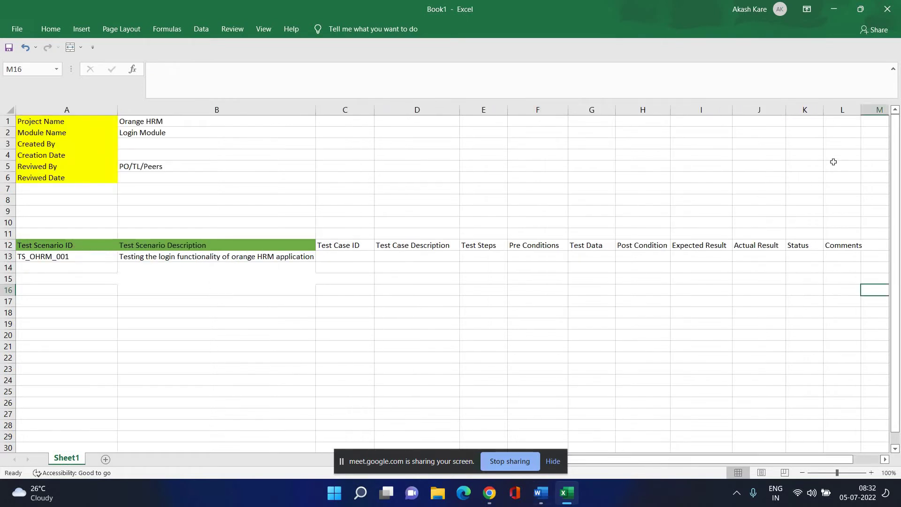
Widen the Comments, Actual Result and Post Condition columns, then select headers C12:L12.
drag(870, 109, 881, 109)
drag(791, 109, 796, 109)
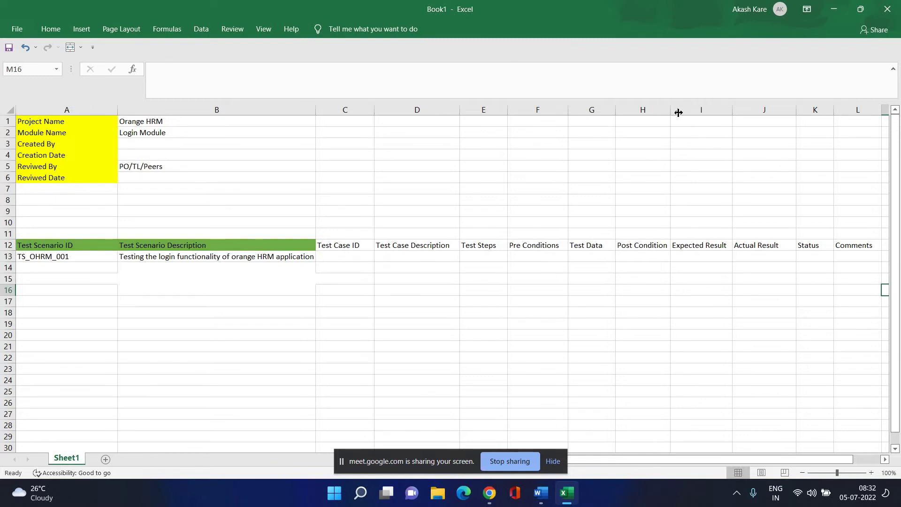
drag(671, 113, 677, 113)
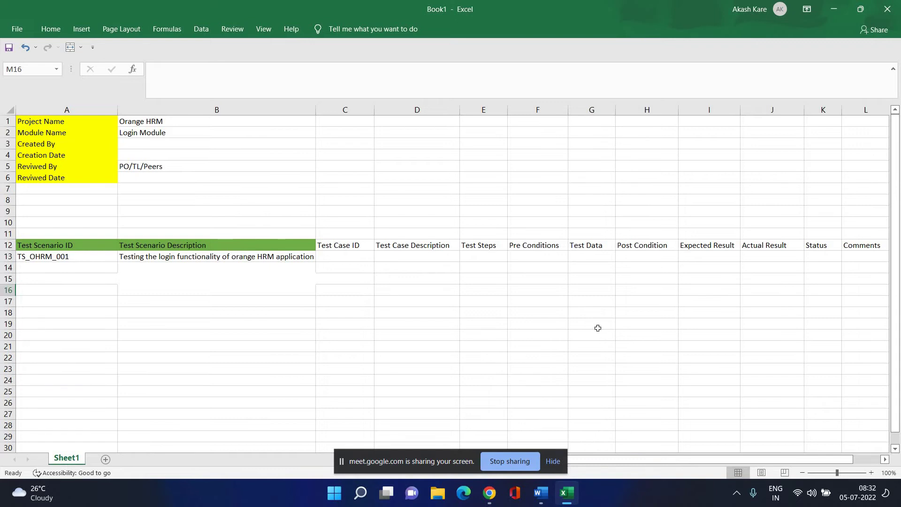
click(483, 371)
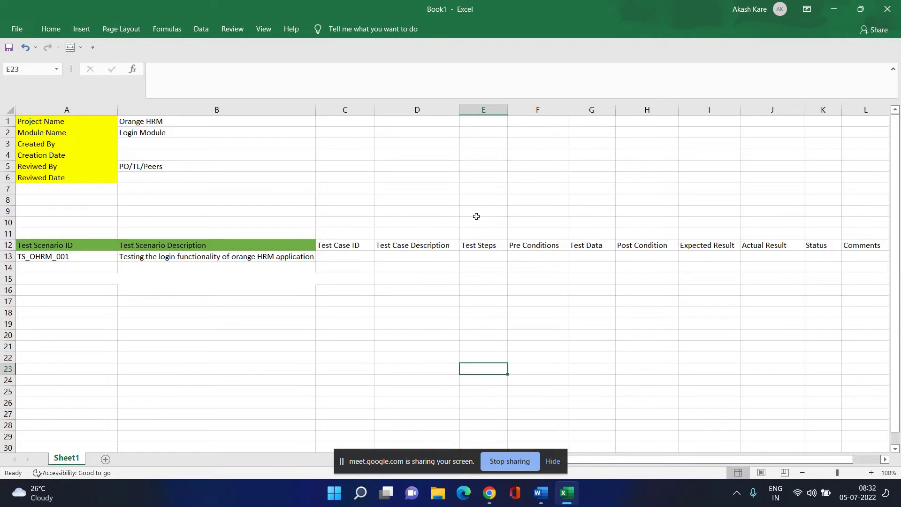
drag(296, 244, 861, 246)
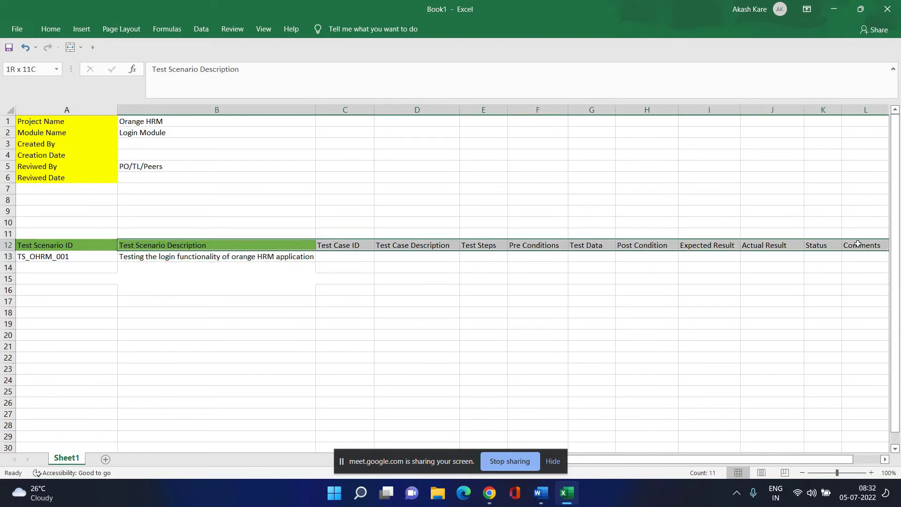
Fill headers C12:L12 green and make the whole header row A12:L12 bold.
click(52, 32)
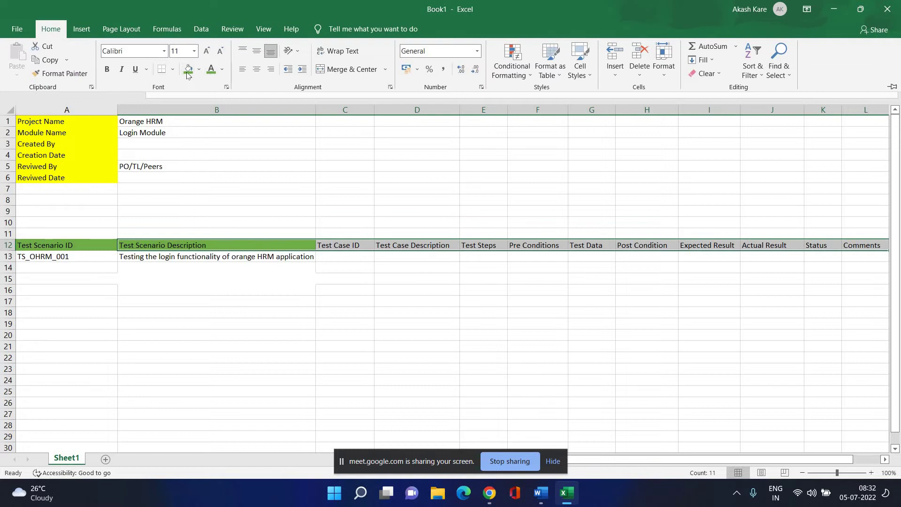
click(188, 69)
click(222, 69)
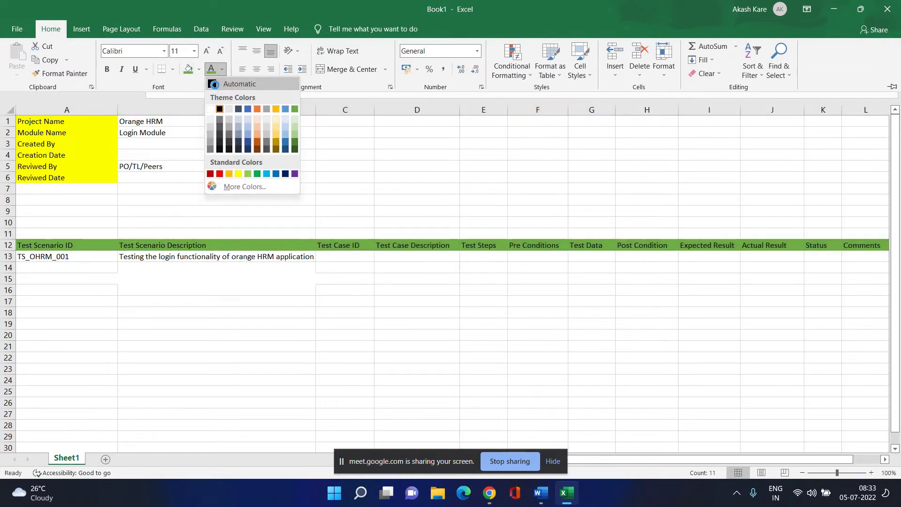
key(Escape)
key(Escape)
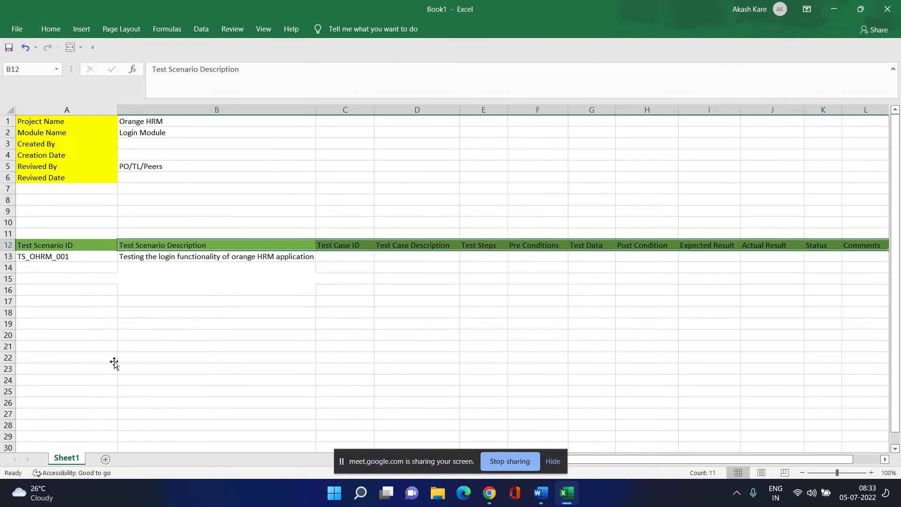
click(115, 359)
mouse_move(47, 247)
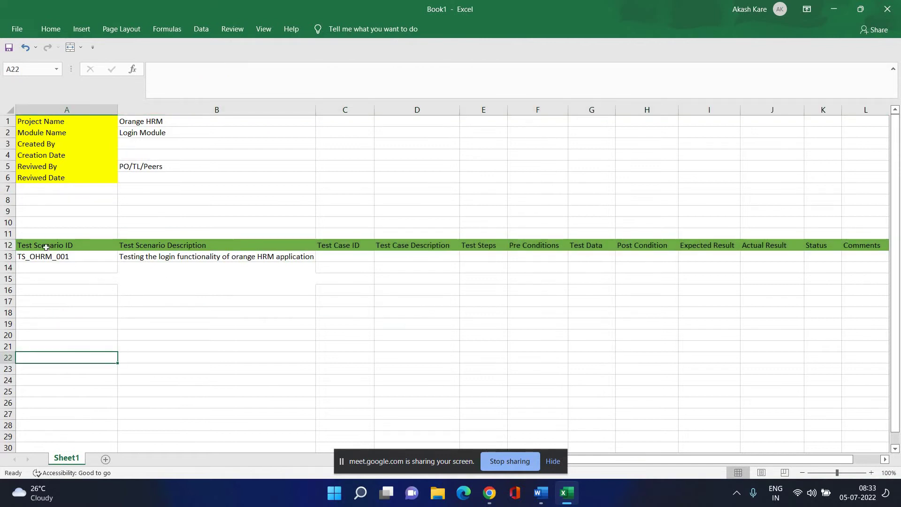
drag(47, 247, 868, 245)
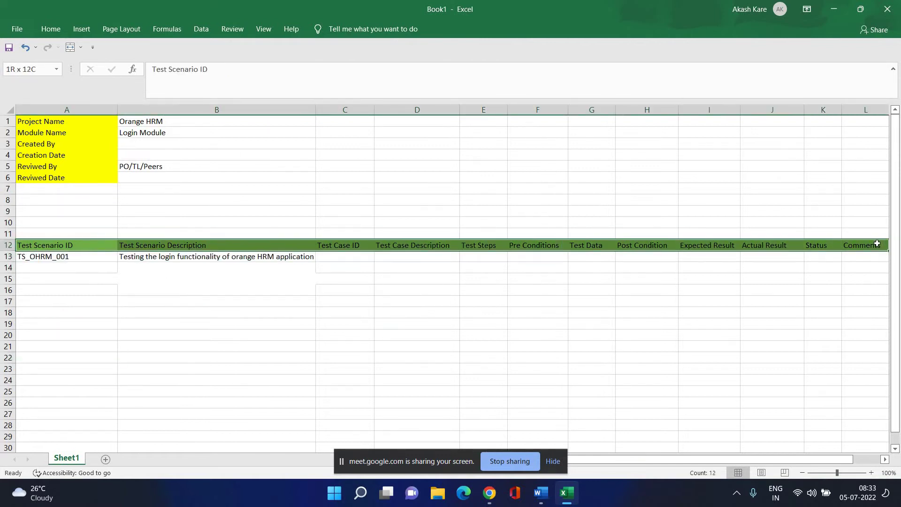
click(43, 33)
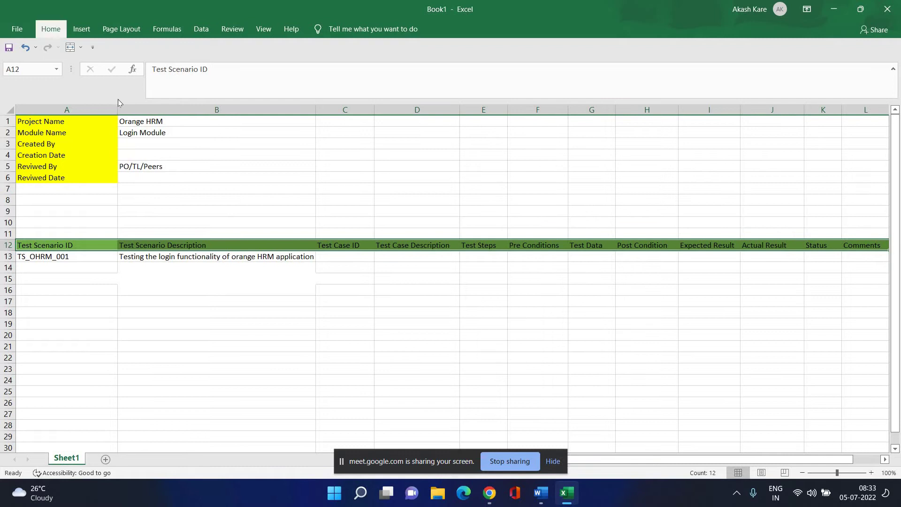
click(107, 70)
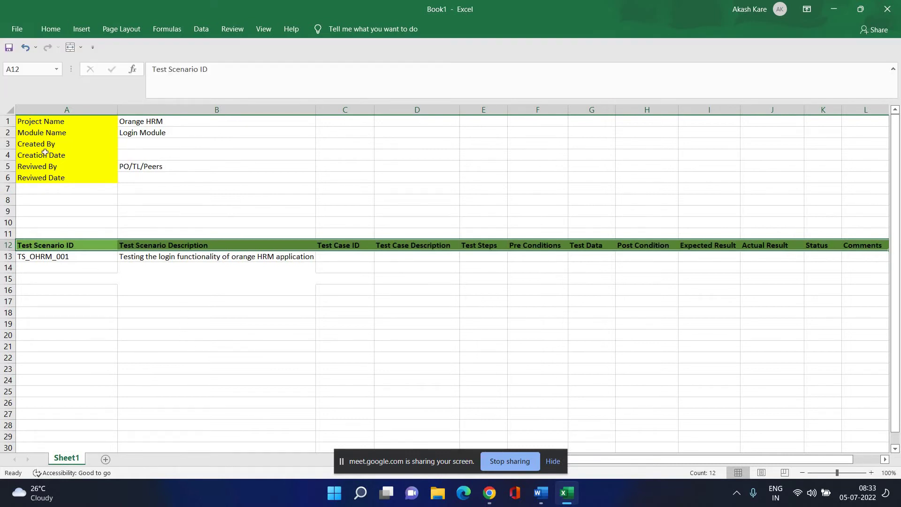
Select the column A metadata labels and cells A7:B7 without applying further formatting.
drag(37, 121, 55, 177)
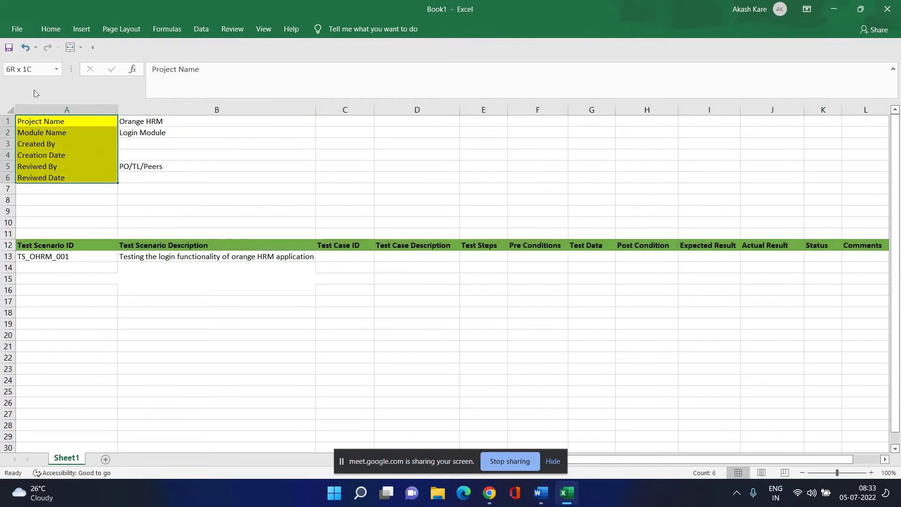
click(50, 29)
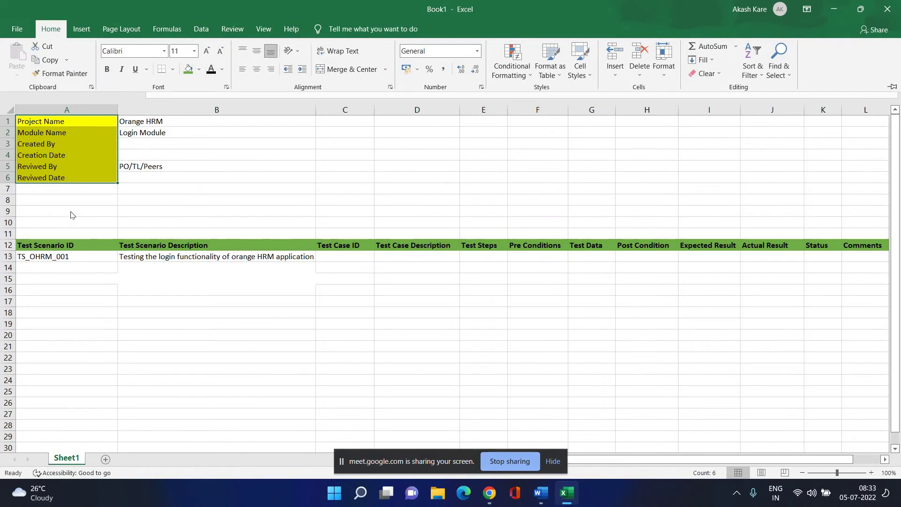
click(101, 199)
click(262, 176)
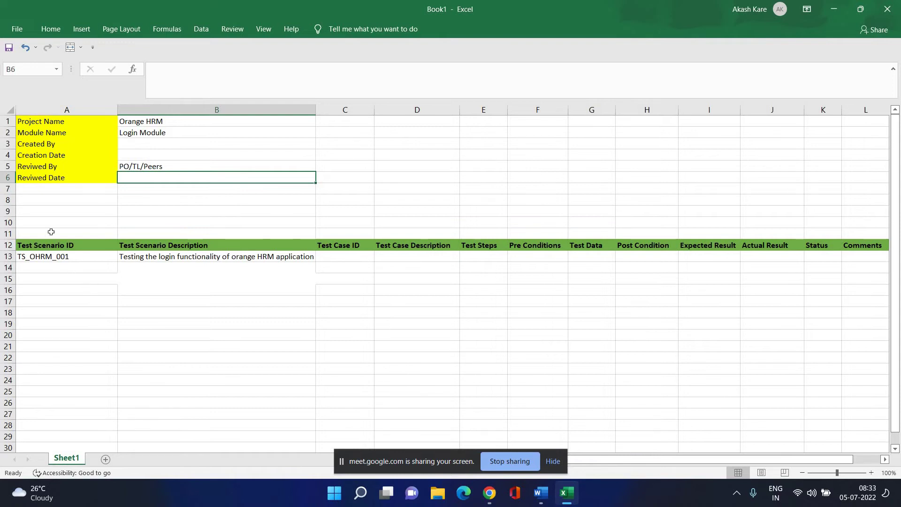
click(52, 189)
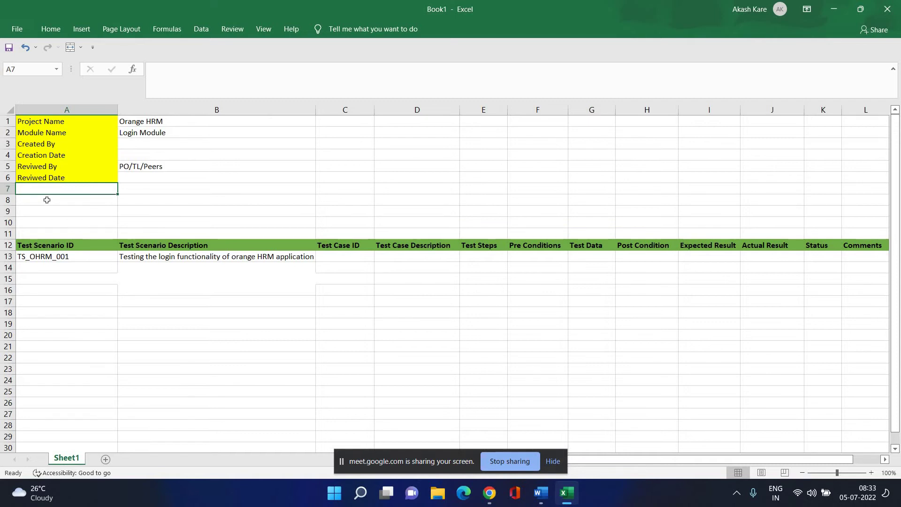
click(47, 200)
drag(47, 189, 253, 199)
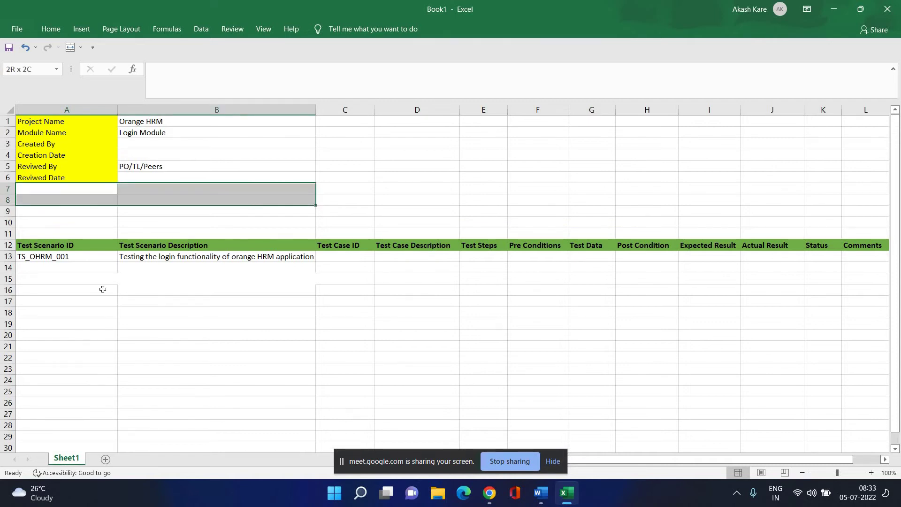
click(239, 305)
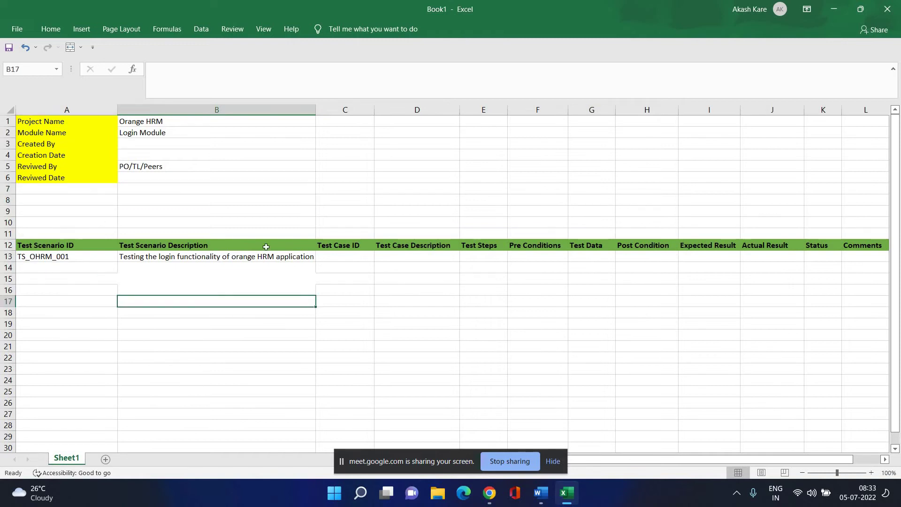
click(54, 188)
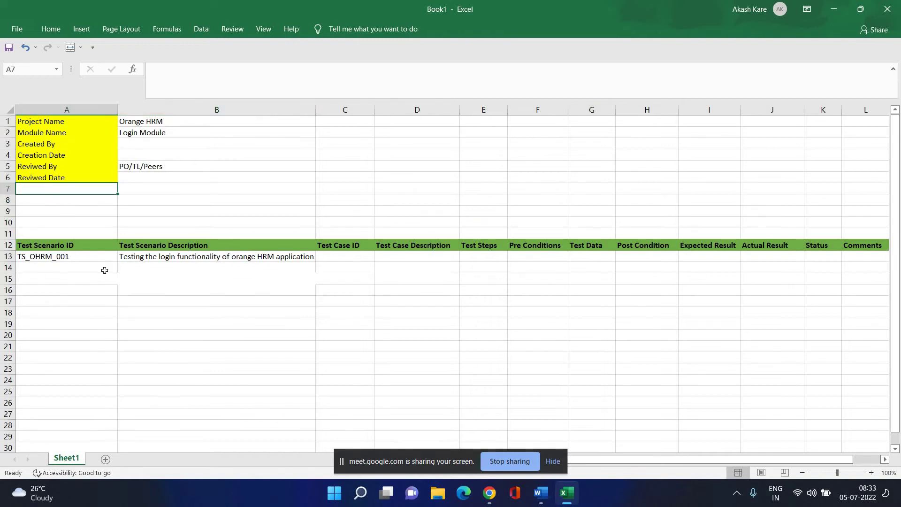
click(207, 247)
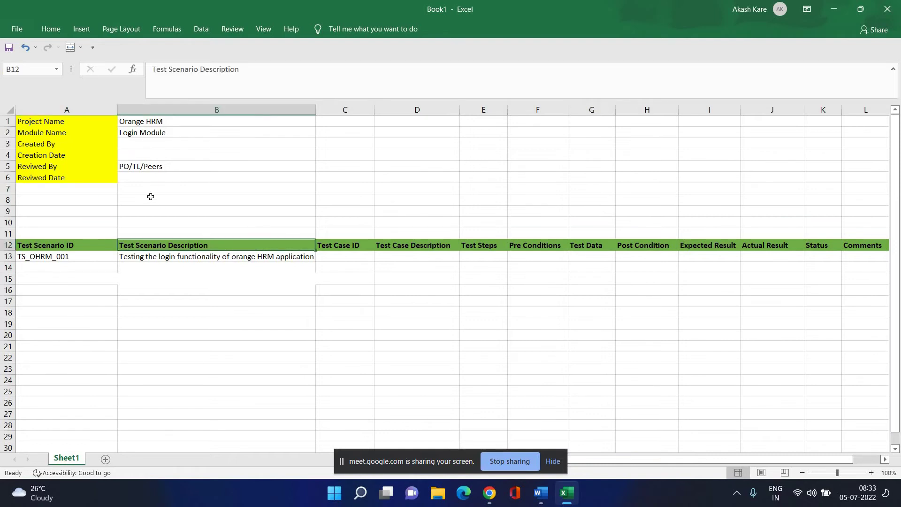
click(84, 205)
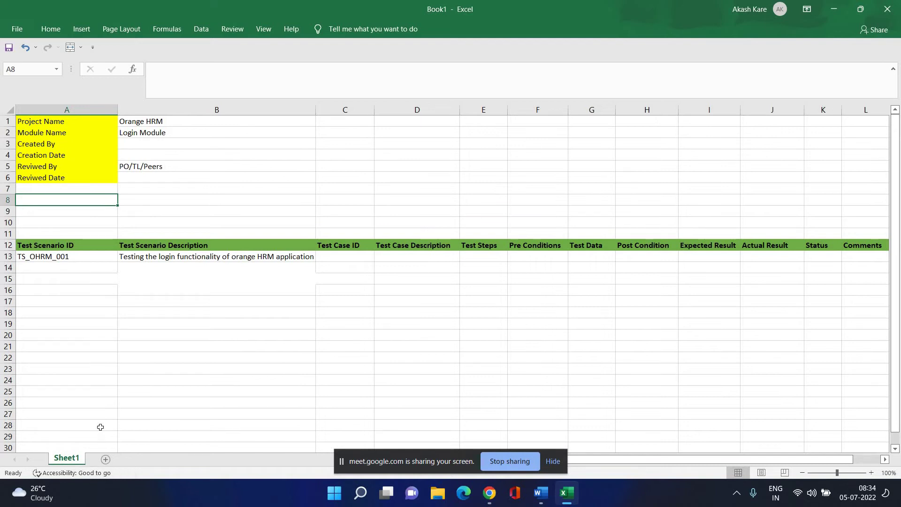
click(142, 310)
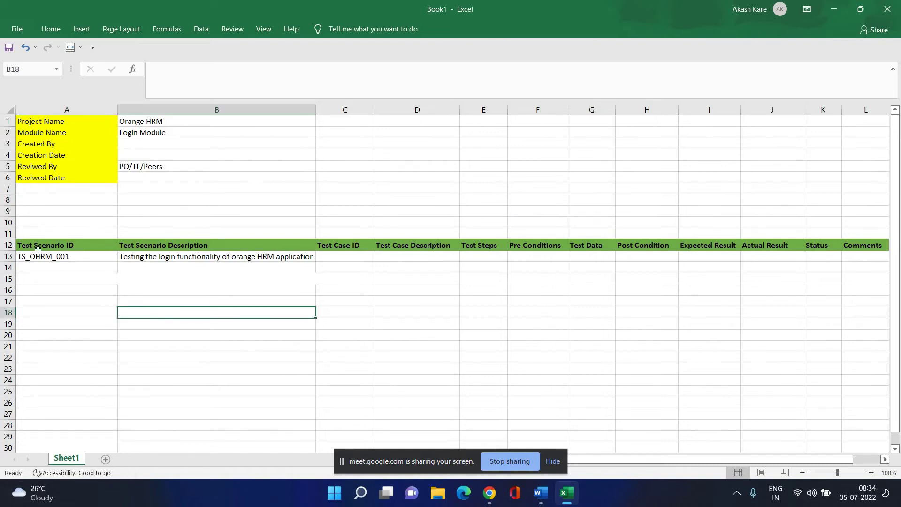
click(70, 244)
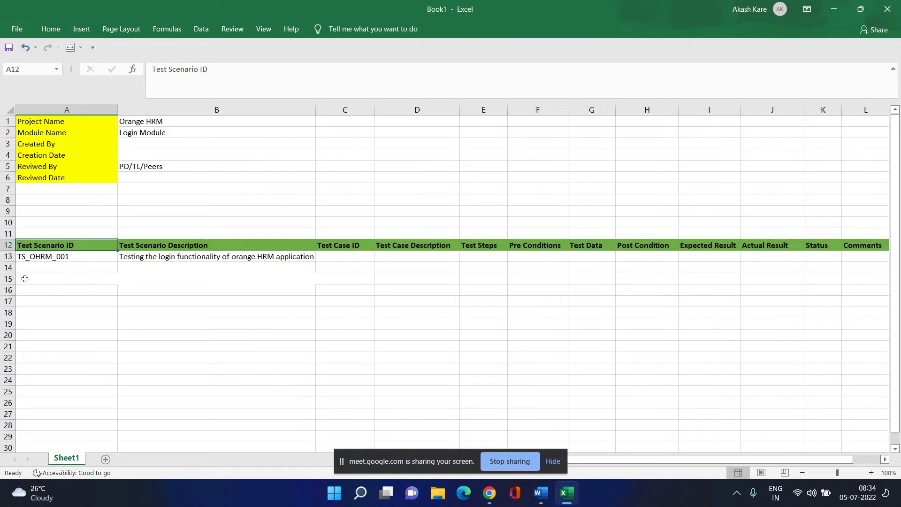
click(24, 259)
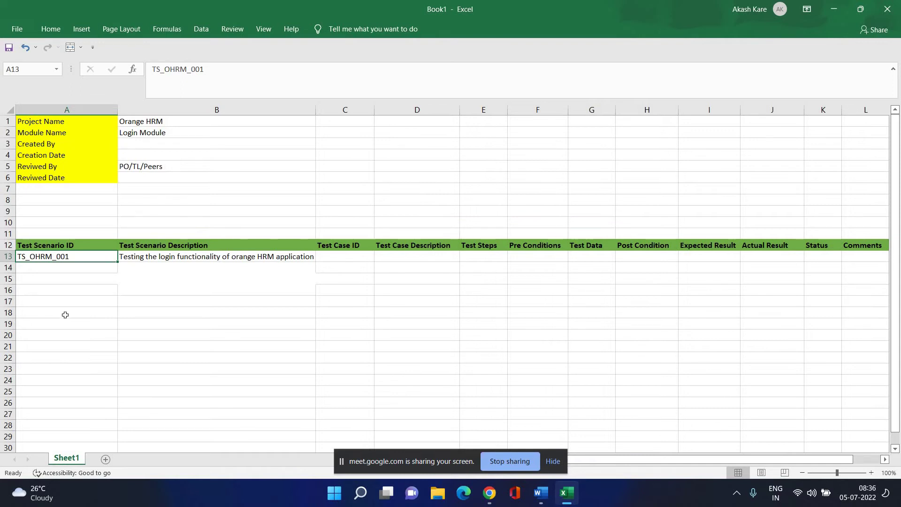
Review scenario TS_OHRM_001 and its description against the OrangeHRM login page in the browser.
click(165, 246)
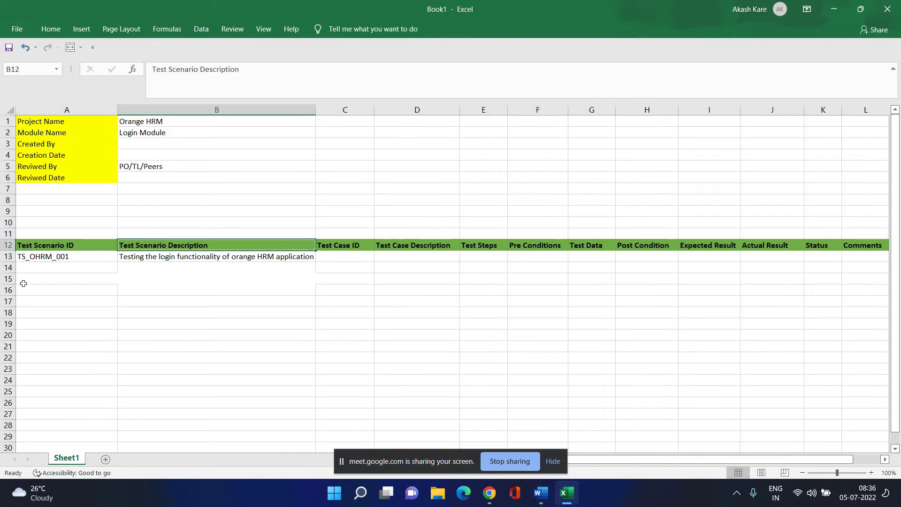
click(43, 258)
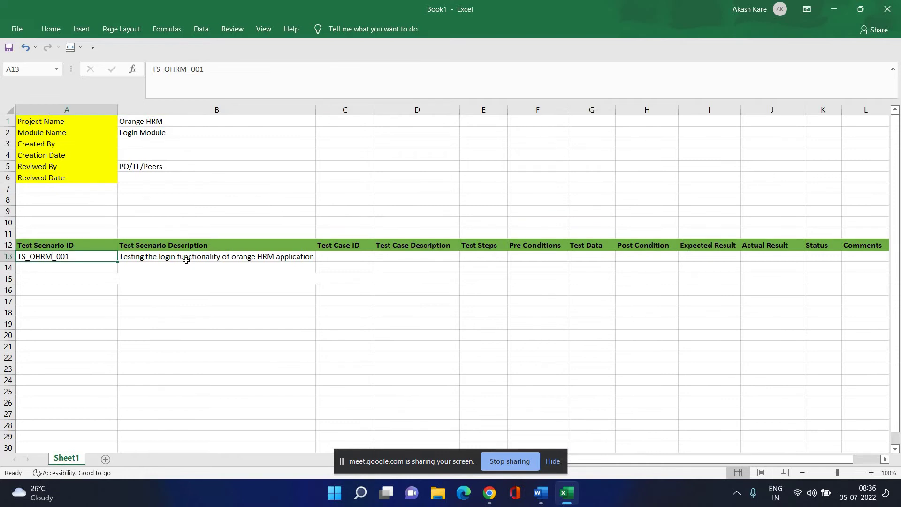
key(Right)
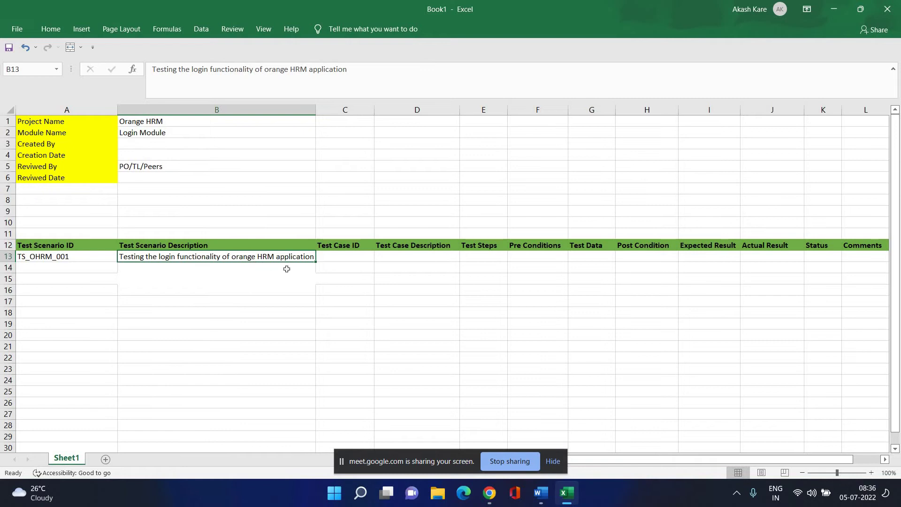
click(489, 492)
click(419, 396)
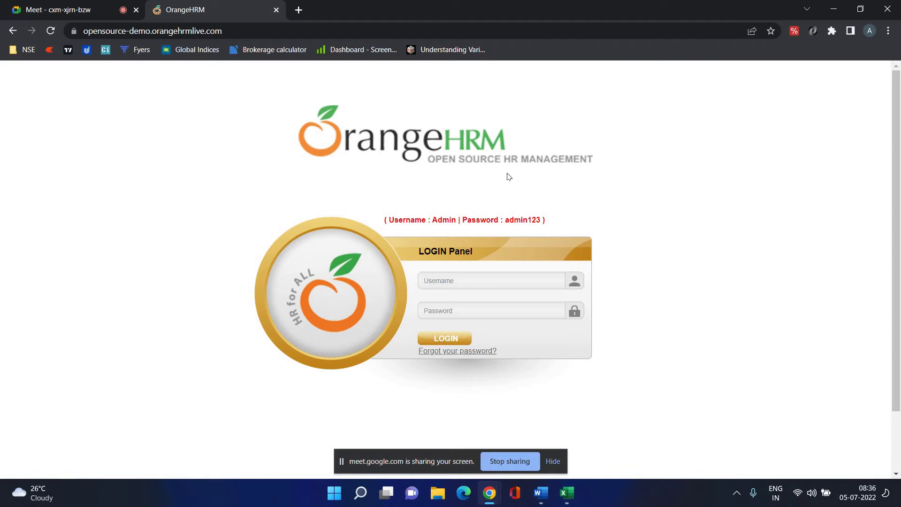
click(566, 493)
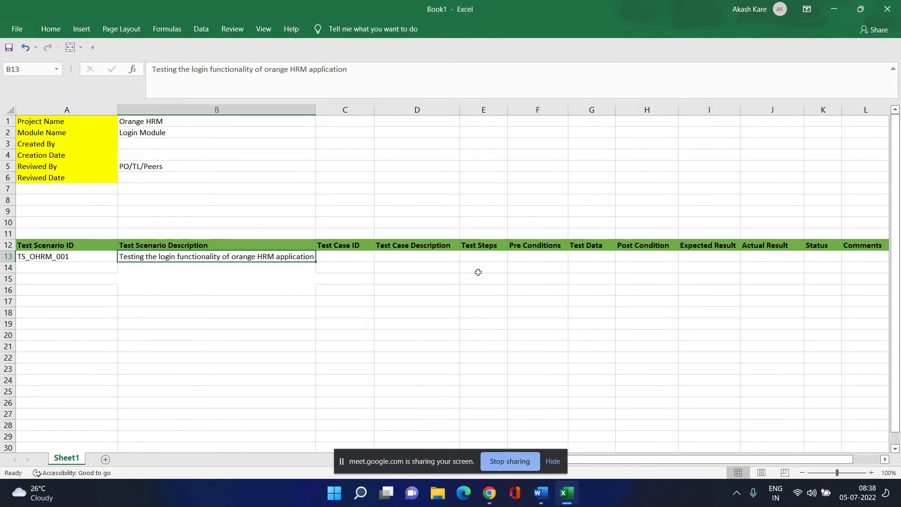
click(489, 493)
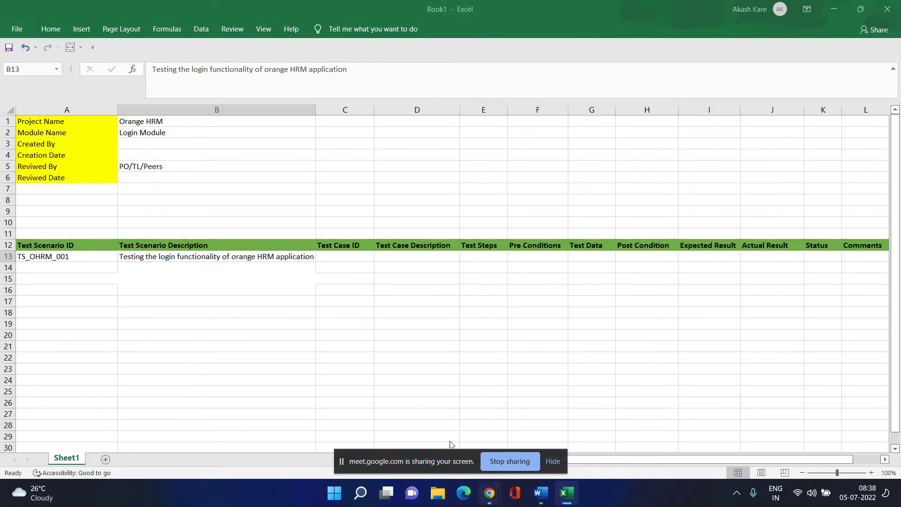
click(424, 425)
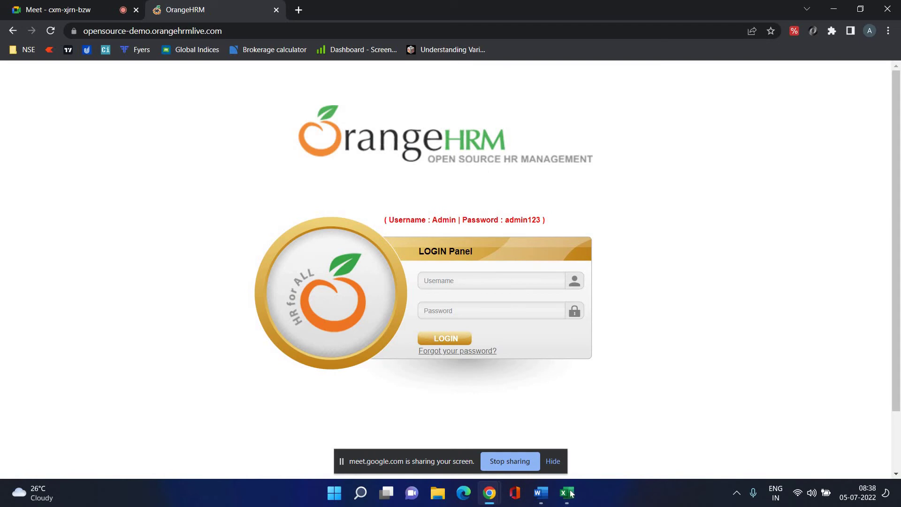
key(alt+Tab)
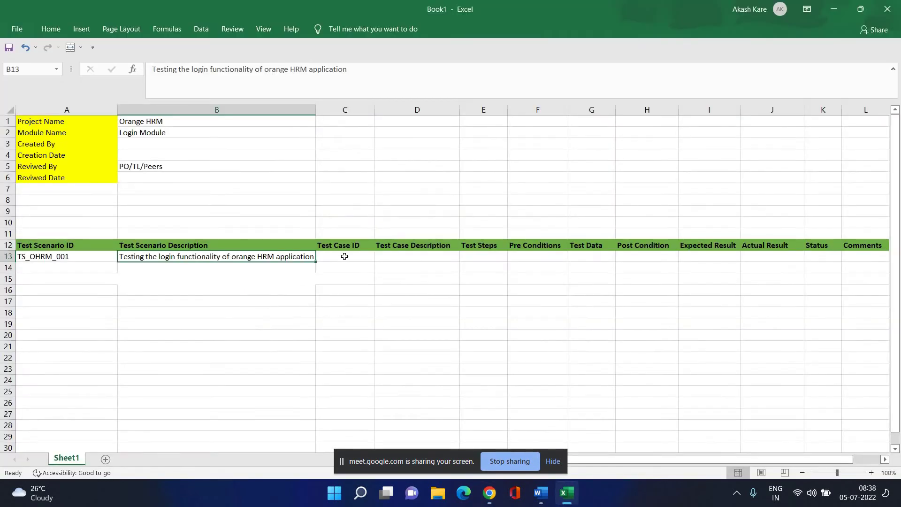
Enter test case ID TC_OHRM_001_01 in cell C13.
click(346, 256)
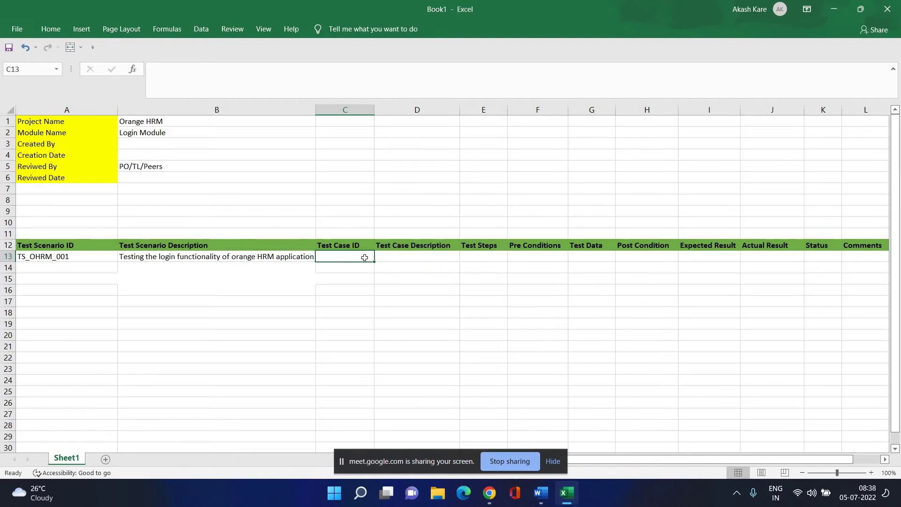
text(TC)
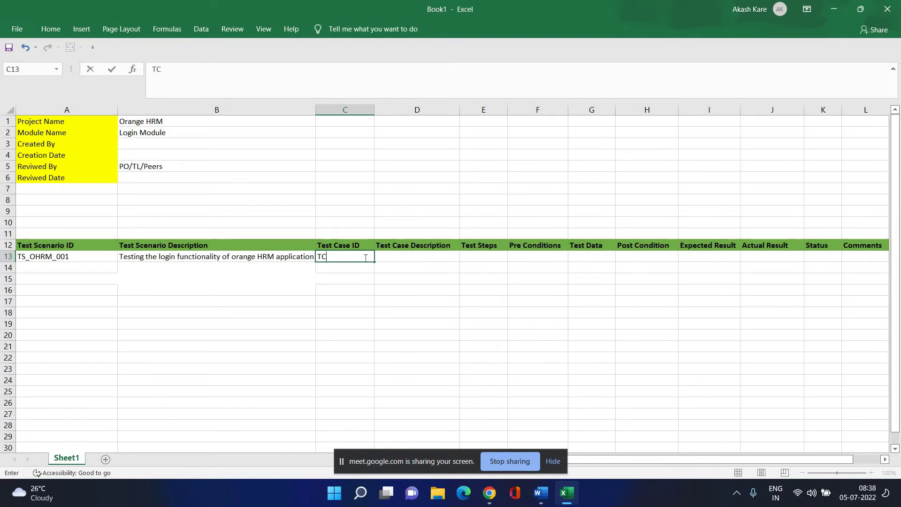
text(_)
text(OHRM_001_)
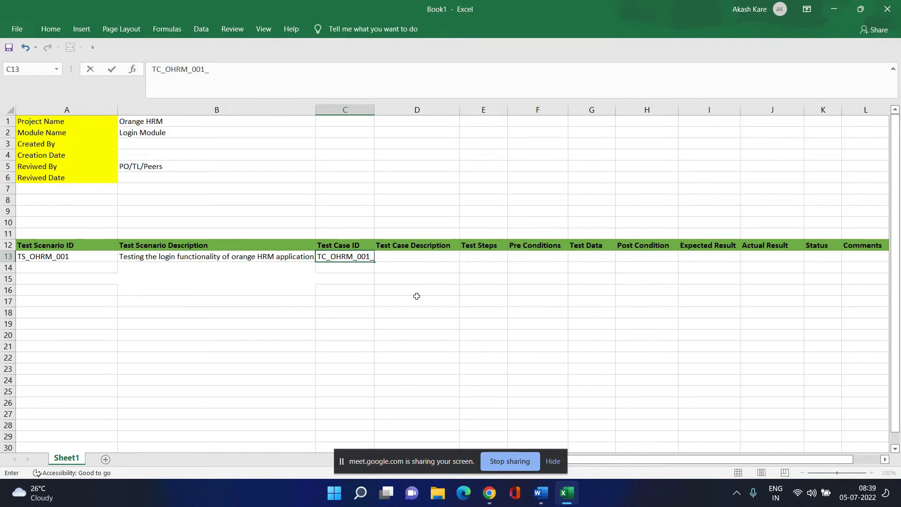
text(01)
click(414, 302)
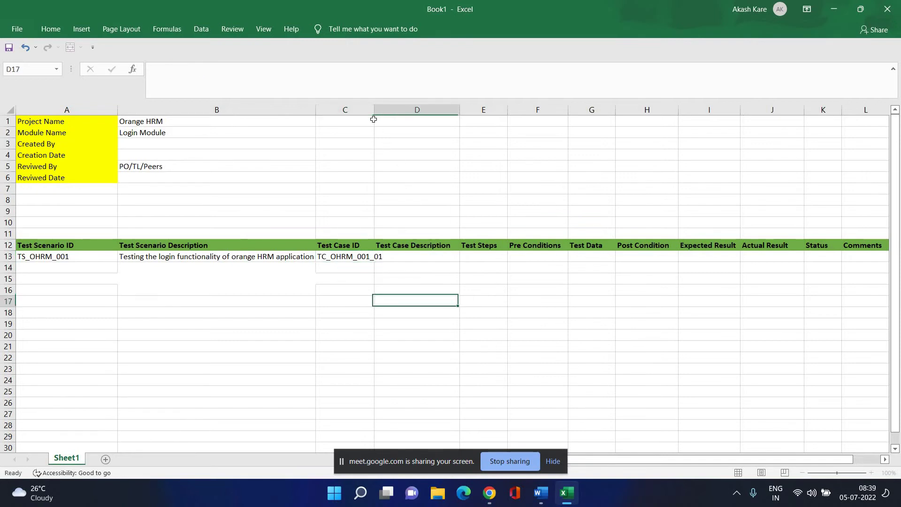
Widen and fine-tune column C so TC_OHRM_001_01 fits, then check cells D13 and B13.
drag(374, 109, 395, 109)
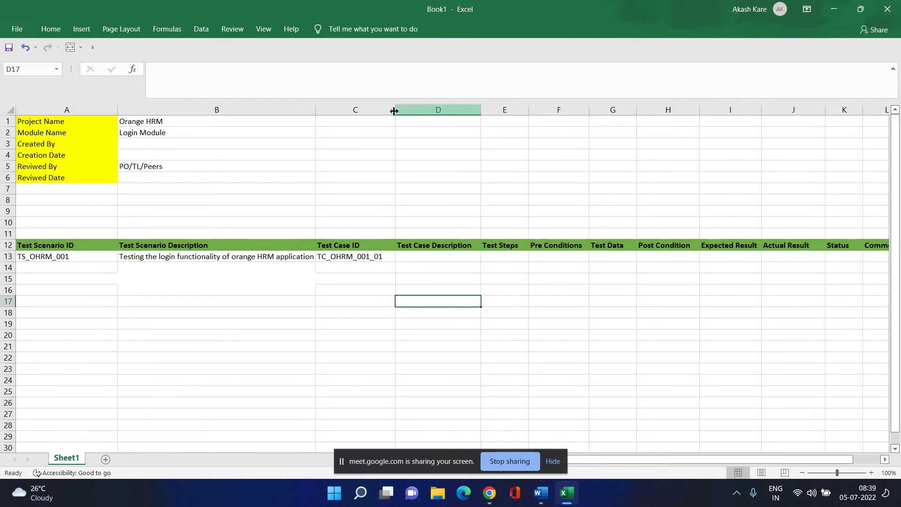
drag(394, 110, 388, 131)
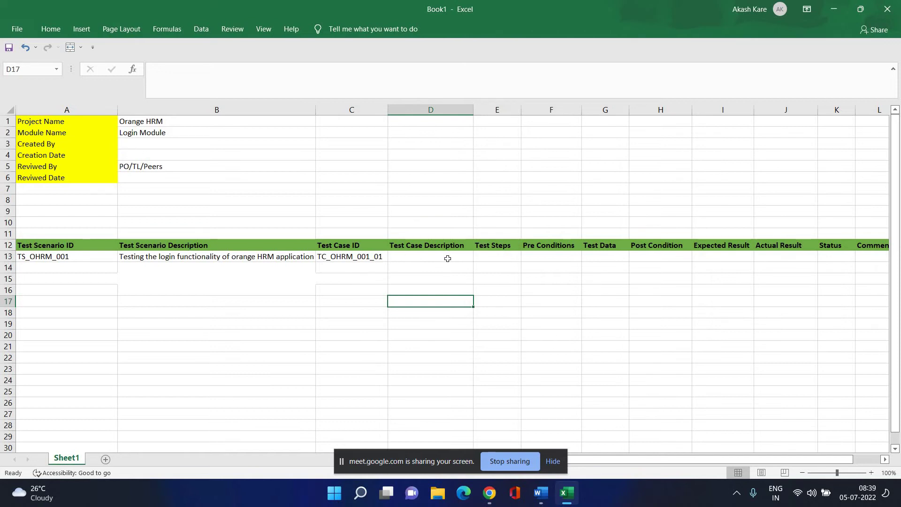
click(446, 258)
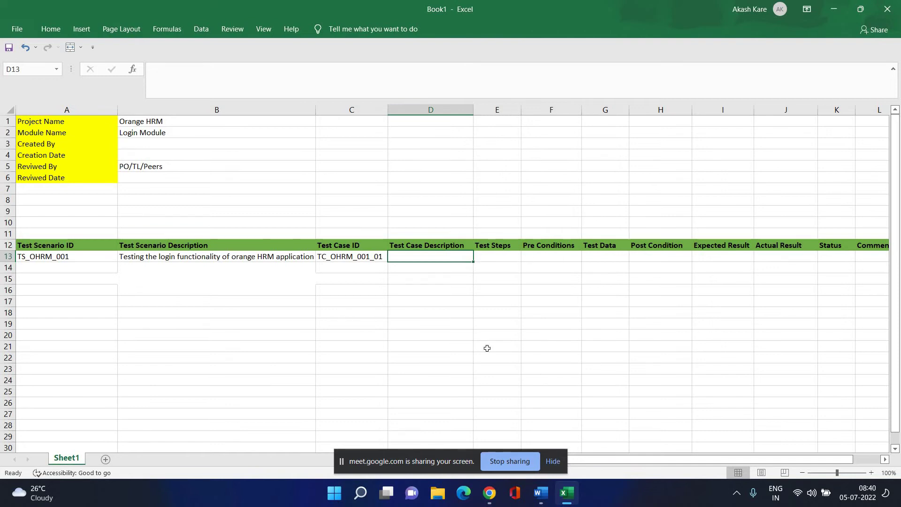
click(194, 258)
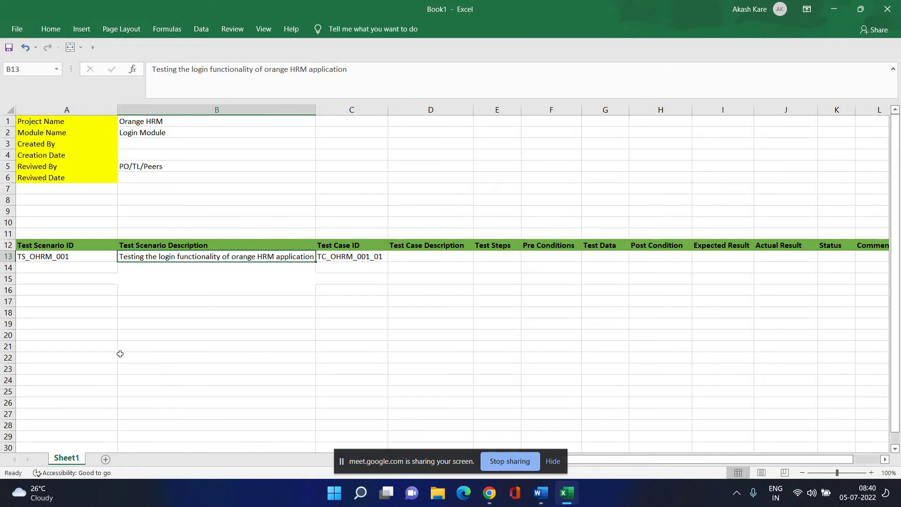
Apply All Borders to the test-case table range A12:L28.
click(157, 335)
drag(31, 244, 869, 421)
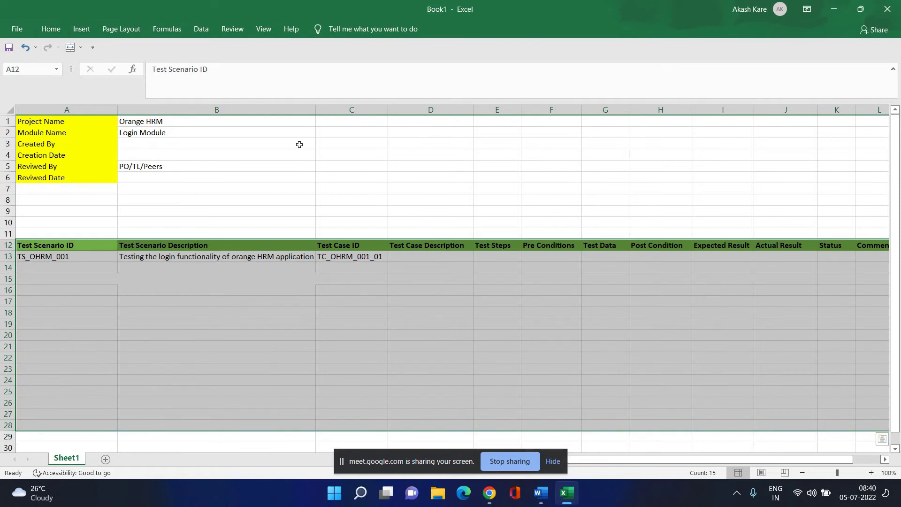
click(50, 29)
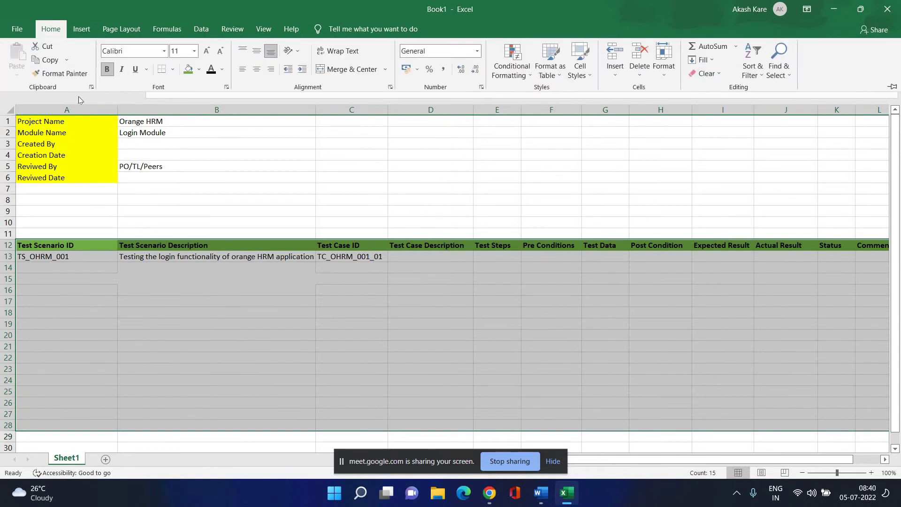
click(174, 70)
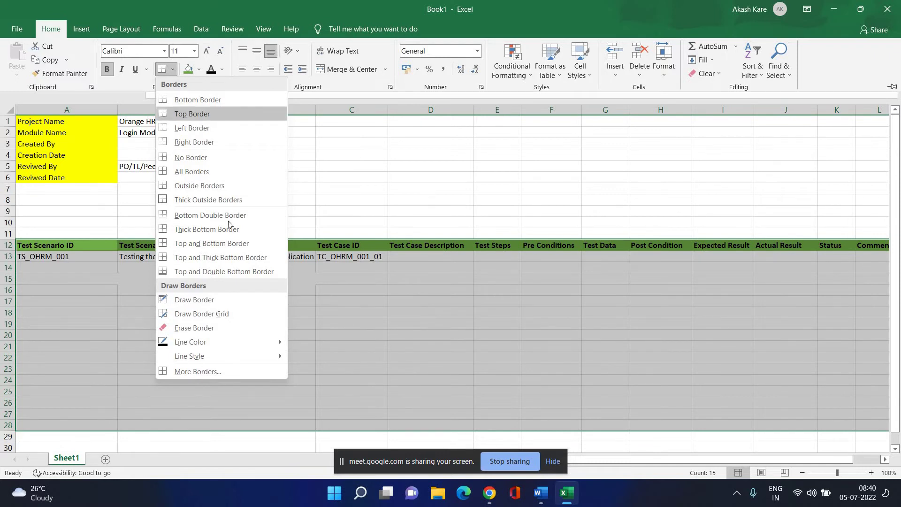
click(231, 301)
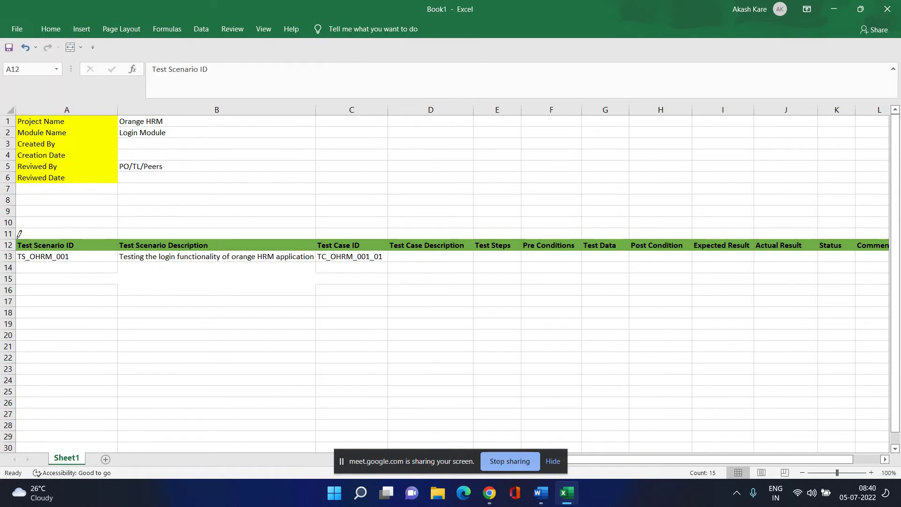
mouse_move(14, 238)
mouse_down()
mouse_move(117, 277)
mouse_move(257, 392)
mouse_move(312, 385)
mouse_up()
mouse_move(788, 362)
mouse_down()
mouse_move(876, 410)
mouse_move(868, 410)
mouse_up()
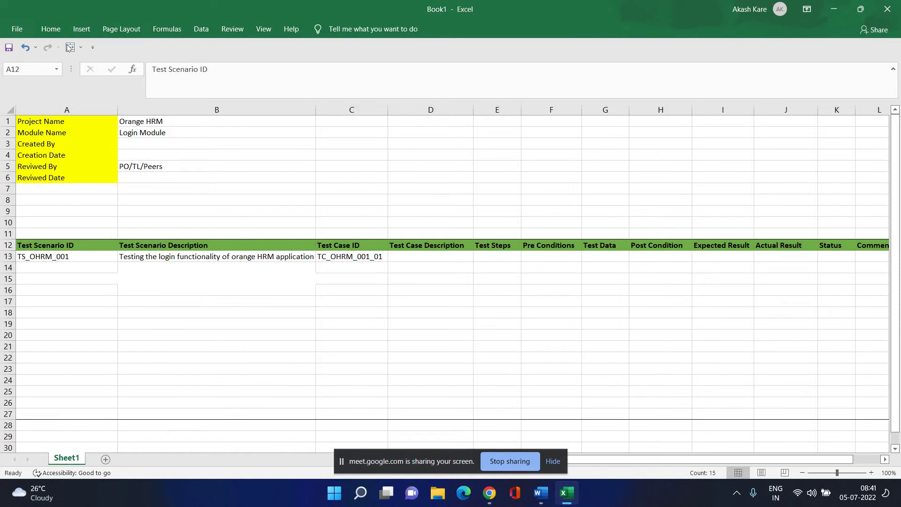
click(51, 29)
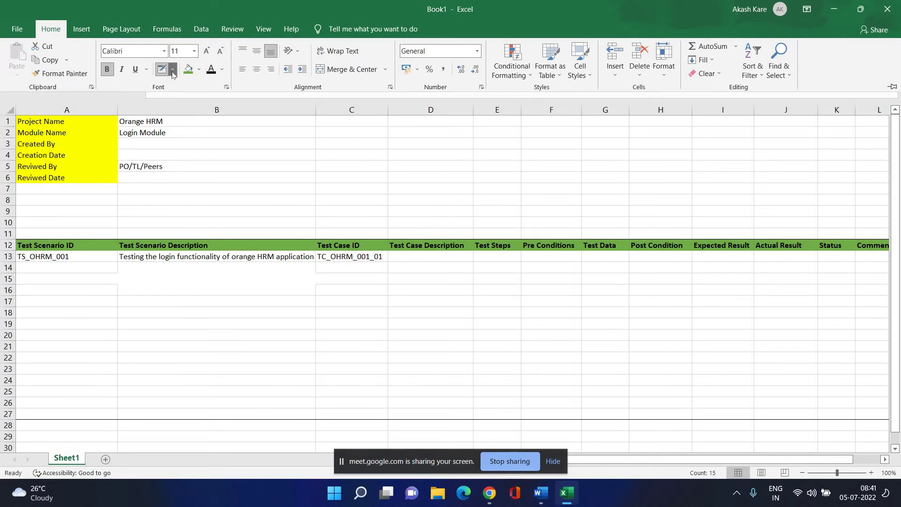
click(172, 69)
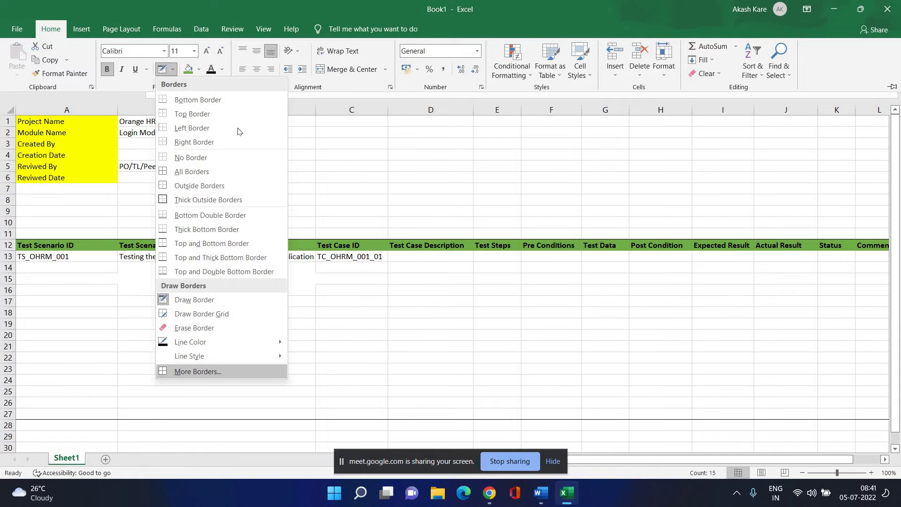
key(Return)
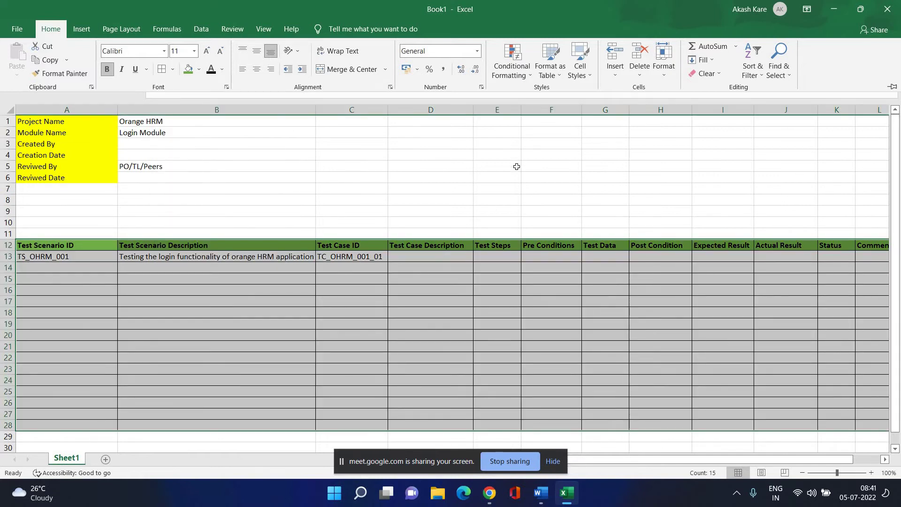
key(ctrl+F1)
click(343, 325)
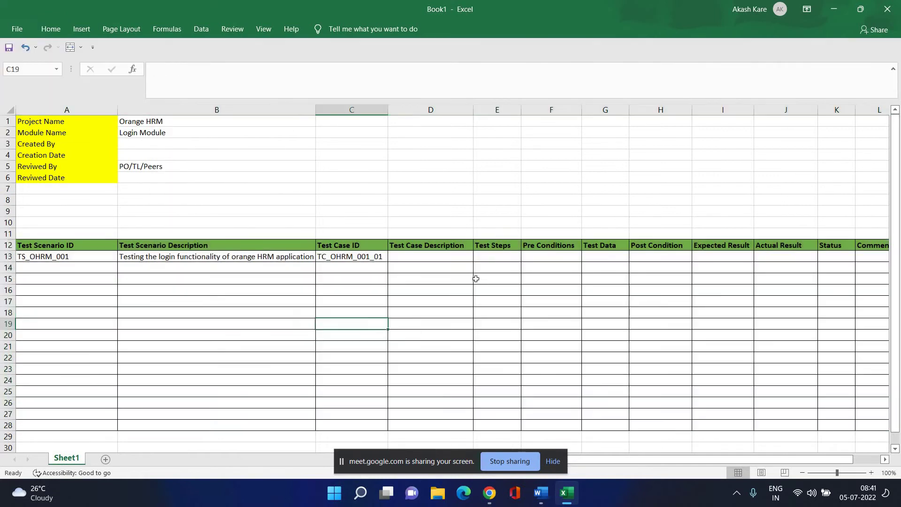
Type 'Enter Valid Username & valid Password' as the test case description in D13.
click(424, 261)
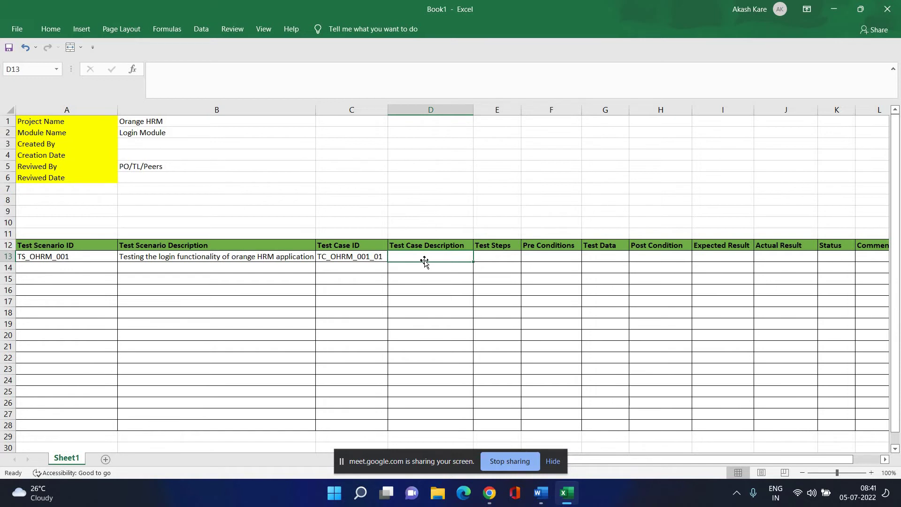
text(Ente)
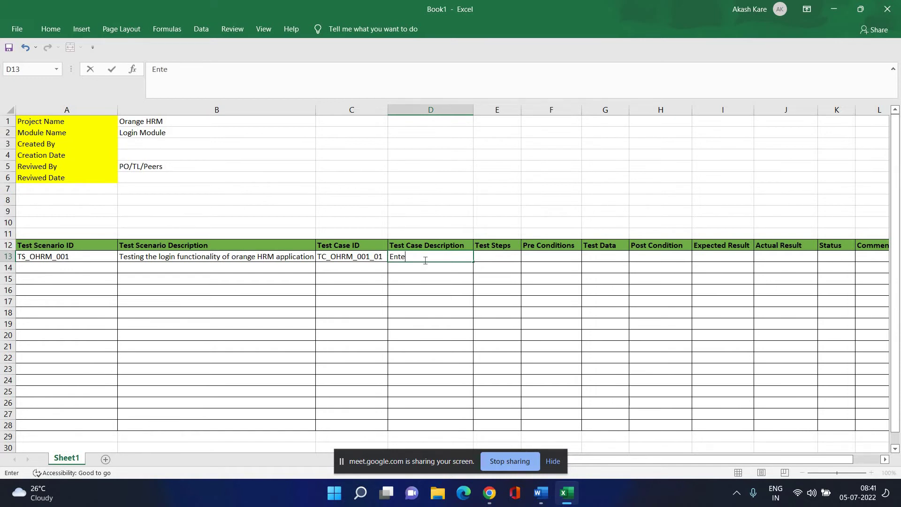
text(r Valid Username &)
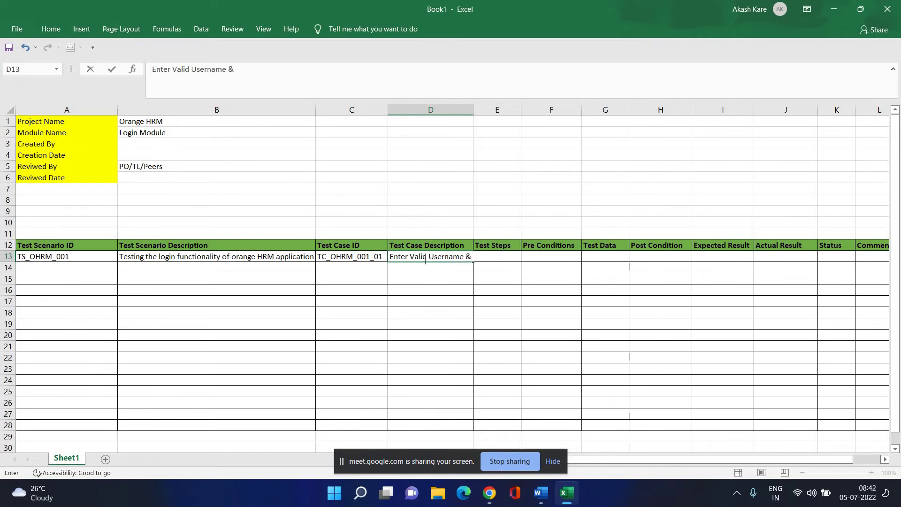
text( validid Password)
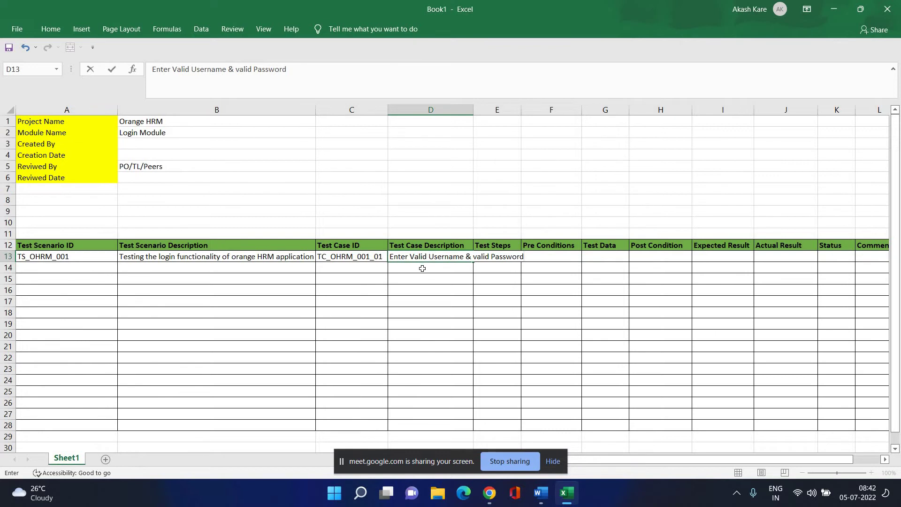
click(447, 313)
key(Up)
key(Up)
key(Up)
key(Up)
key(Up)
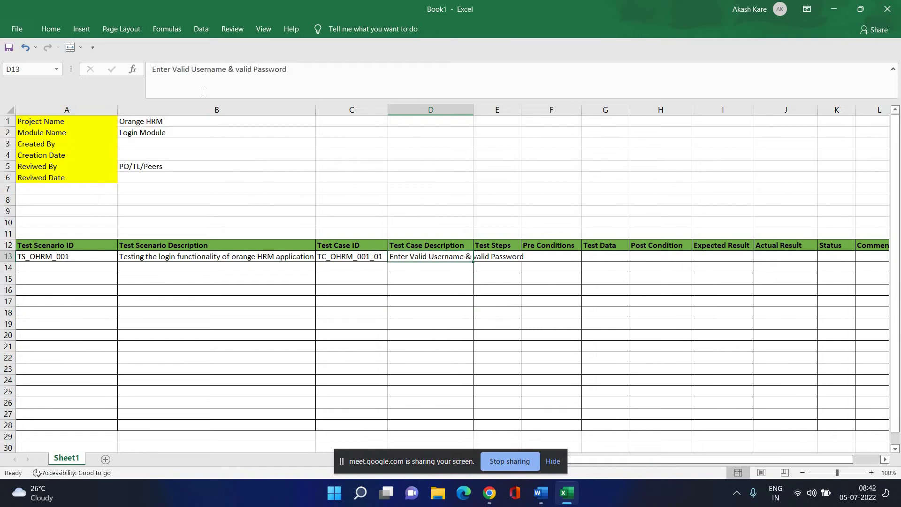
Apply Wrap Text to the D13 description so it shows on two lines.
click(49, 29)
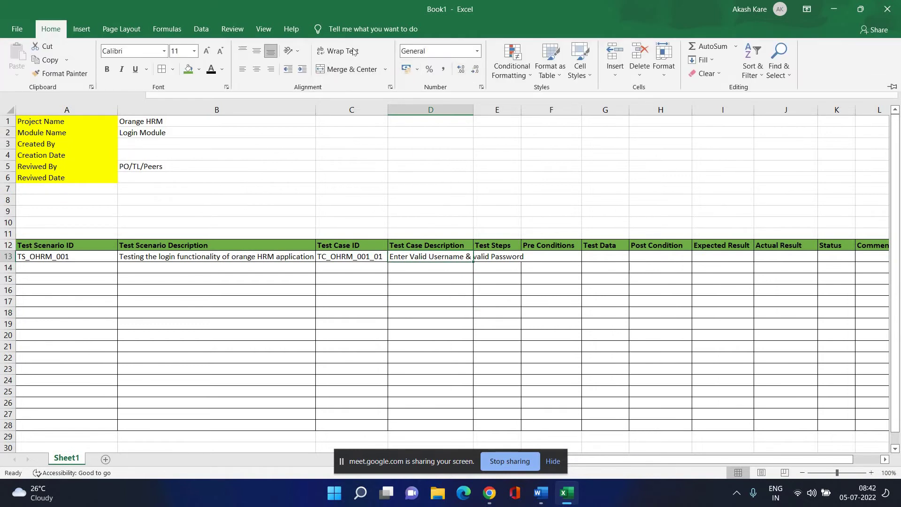
click(337, 51)
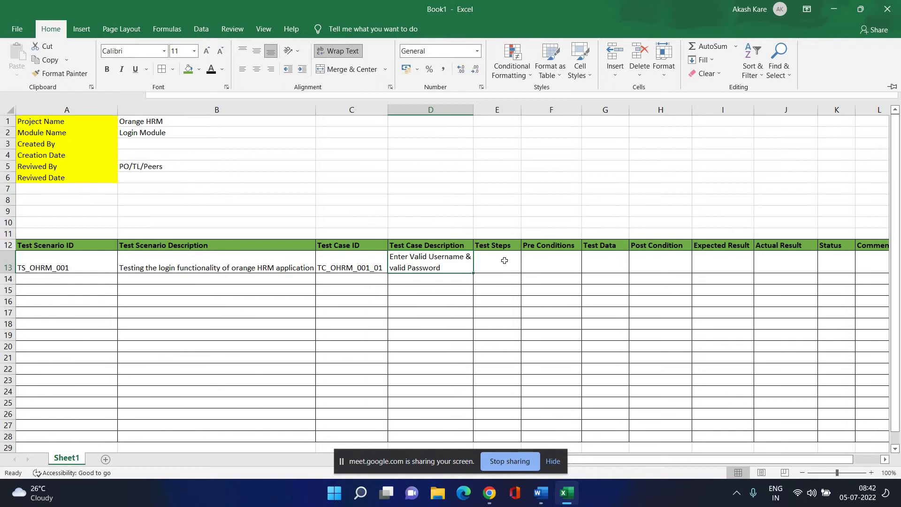
key(Escape)
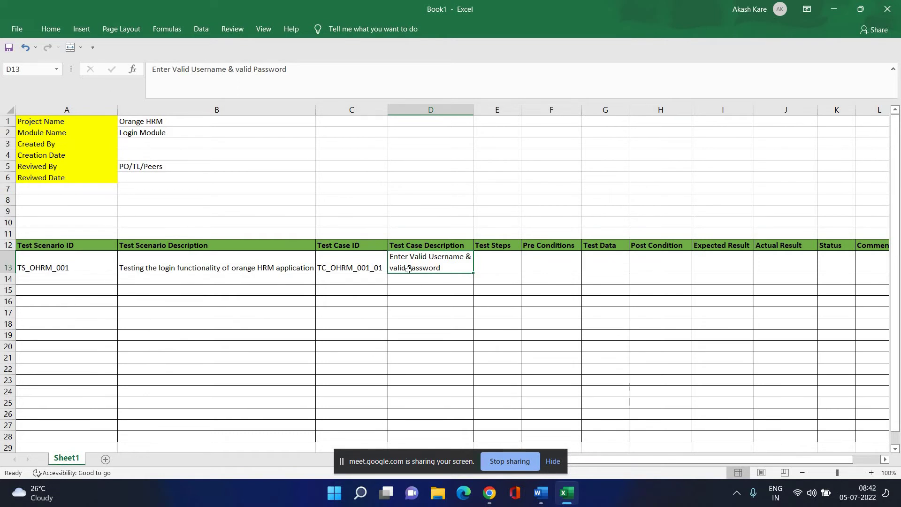
click(505, 264)
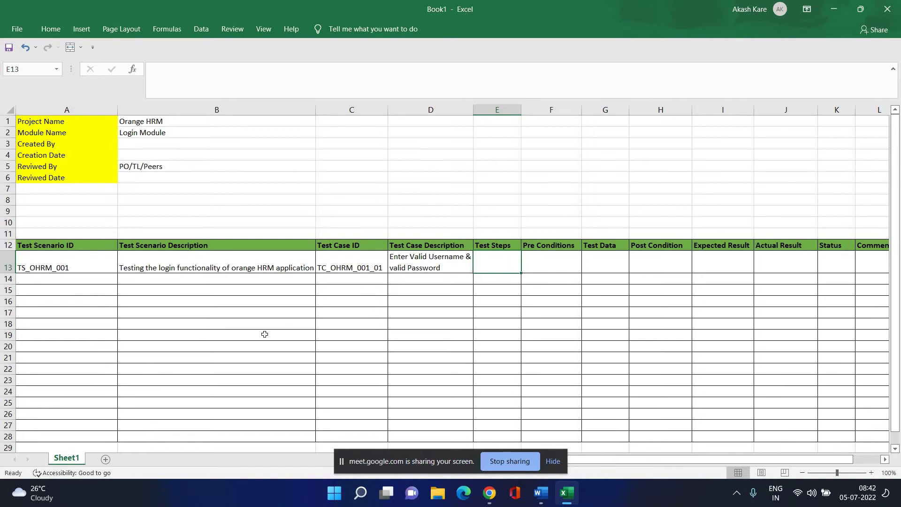
Fill C14 with TC_OHRM_001_02 by accepting AutoComplete and changing the final digit.
click(353, 280)
text(TC_OHRM_001_01)
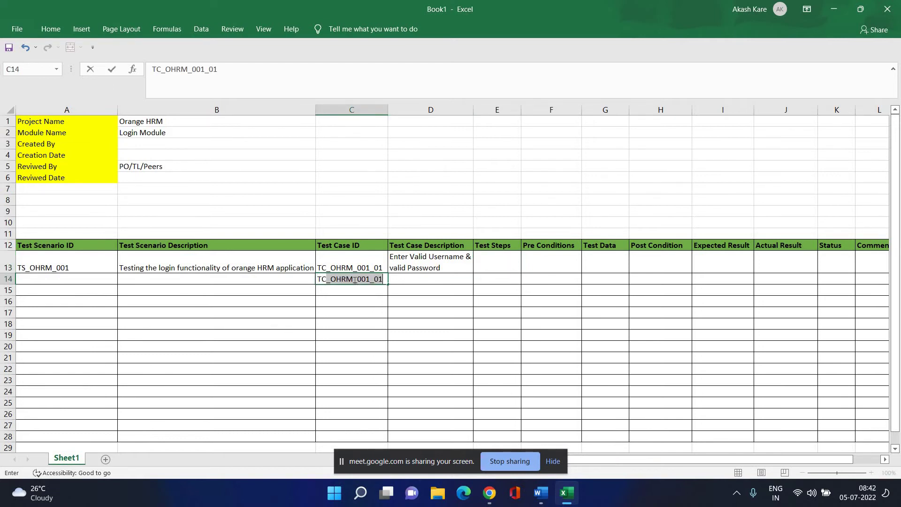
key(Tab)
click(372, 279)
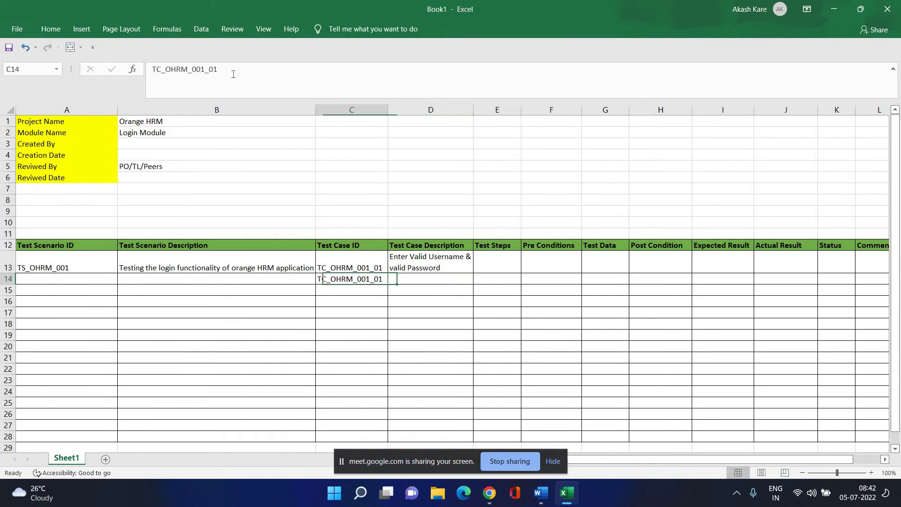
click(236, 71)
key(BackSpace)
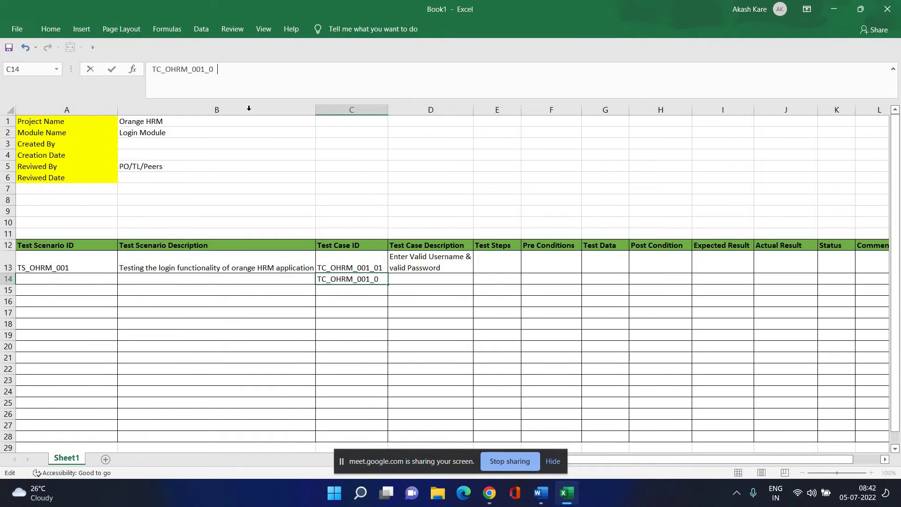
text(2)
click(343, 292)
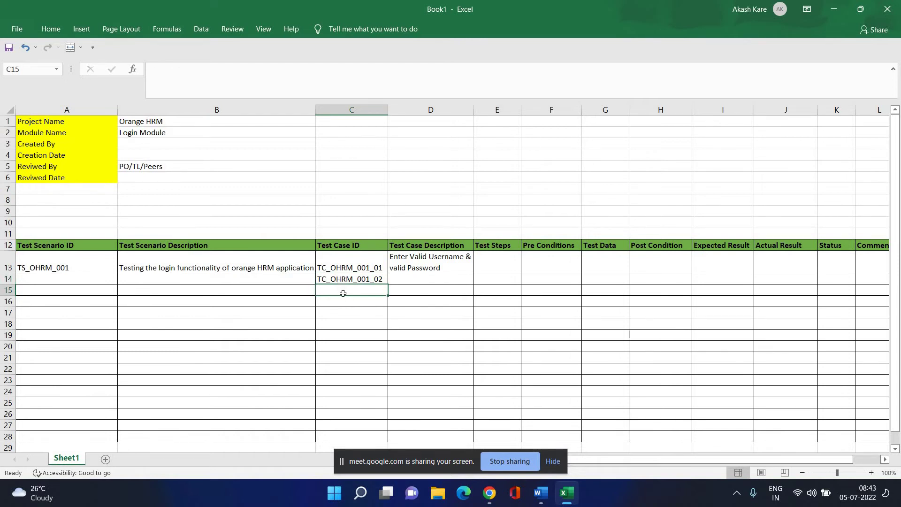
key(Up)
Copy the TC_OHRM_001_02 ID from C14 into C15 and C16.
click(343, 292)
text(T)
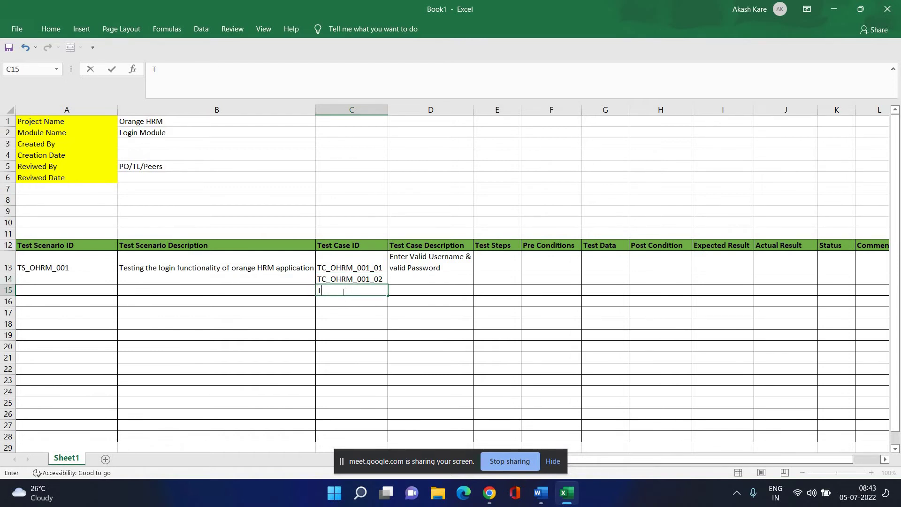
text(C_)
key(Tab)
click(359, 280)
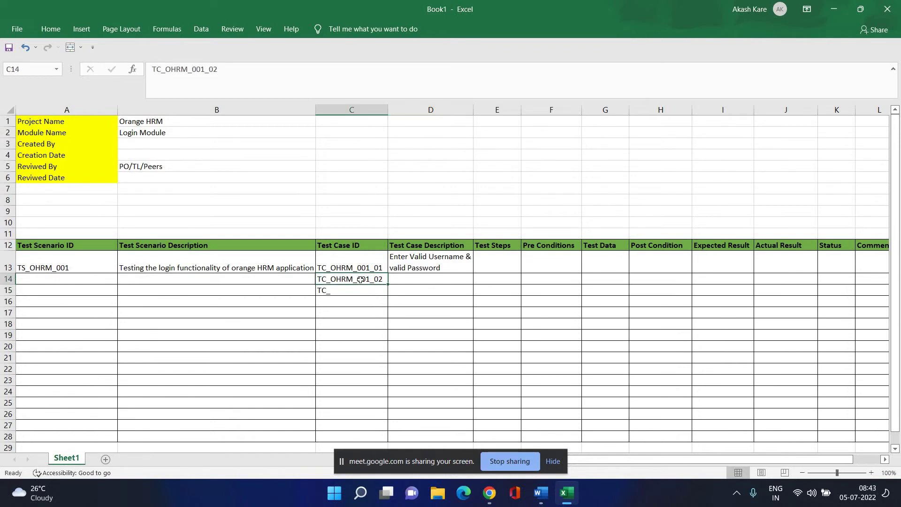
key(ctrl+c)
click(357, 295)
key(ctrl+v)
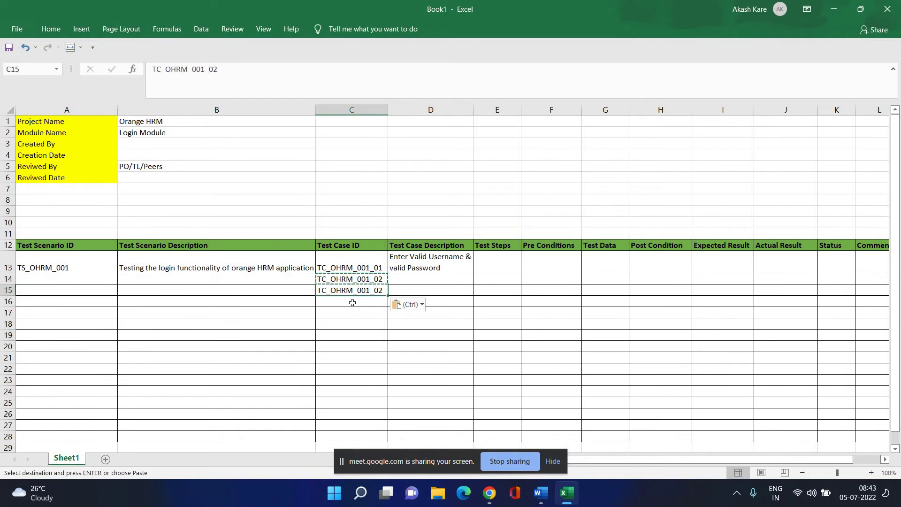
click(353, 302)
key(ctrl+v)
Change the C15 ID to TC_OHRM_001_03 and begin editing C16's final digit.
key(Up)
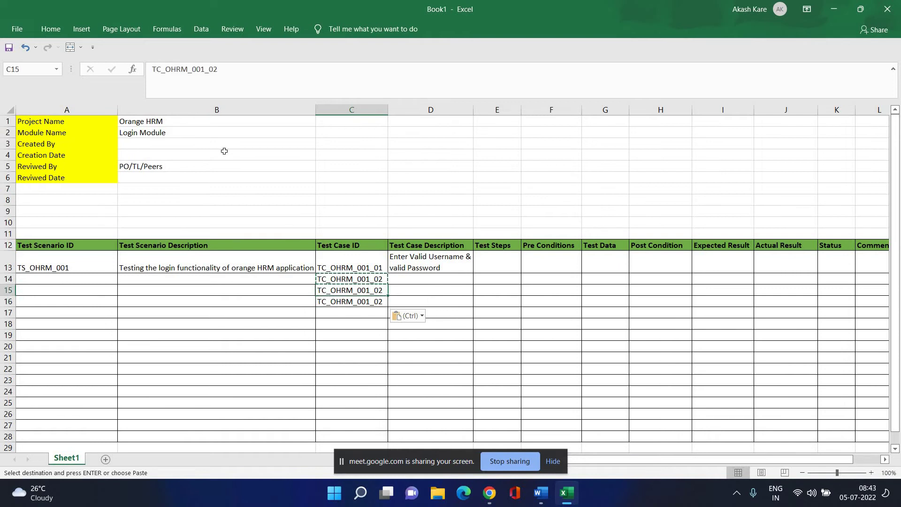
key(F2)
key(BackSpace)
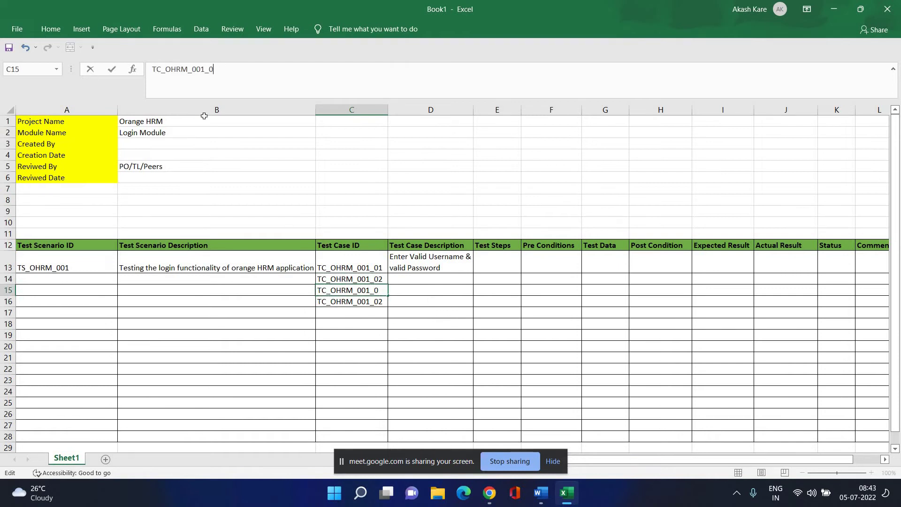
text(3)
key(Return)
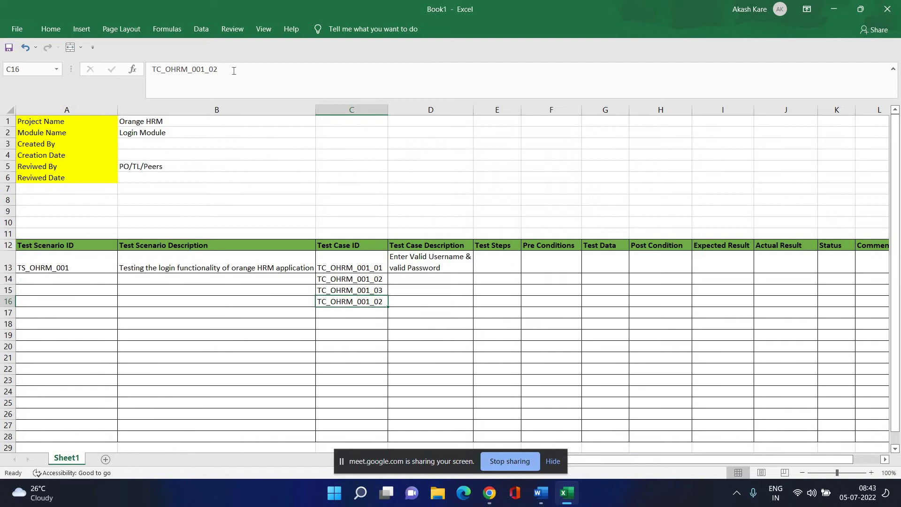
click(233, 71)
key(BackSpace)
Finish C16 as TC_OHRM_001_04 and set D14 to 'Enter Valid Username & invalid Password'.
text(4)
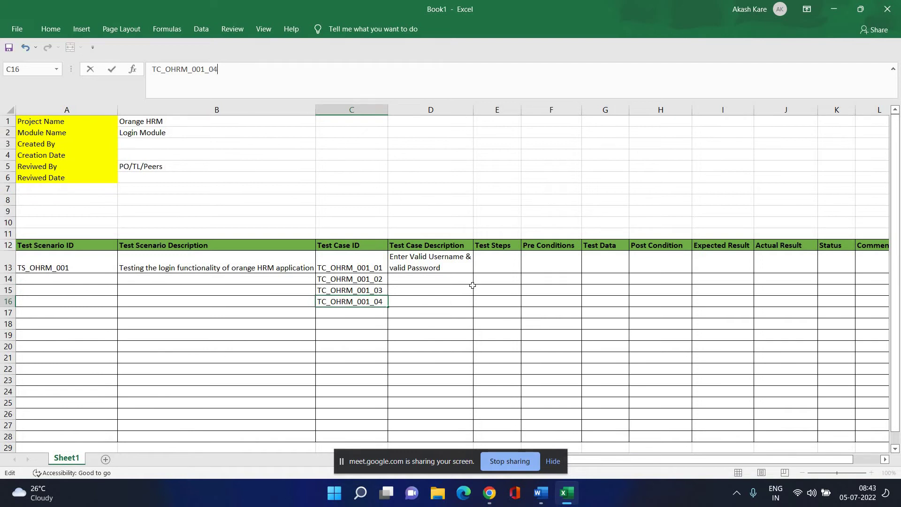
click(423, 279)
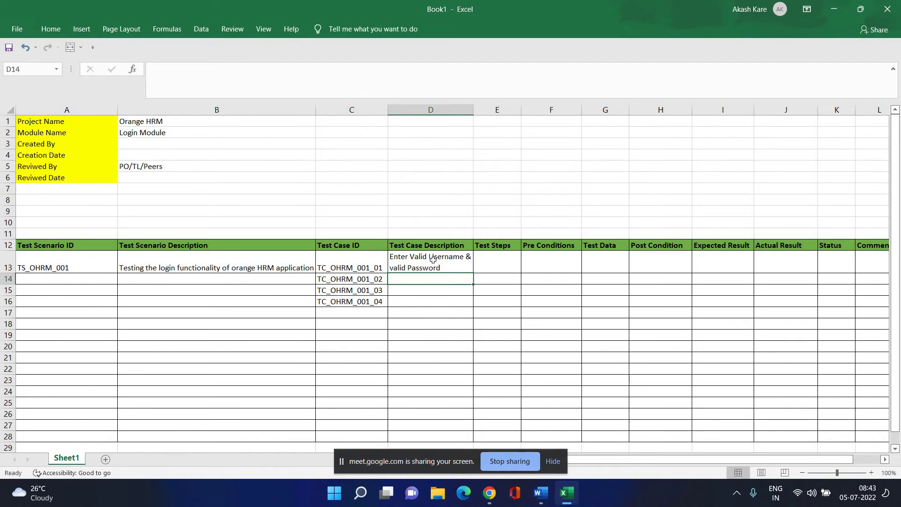
click(433, 259)
key(ctrl+c)
click(436, 280)
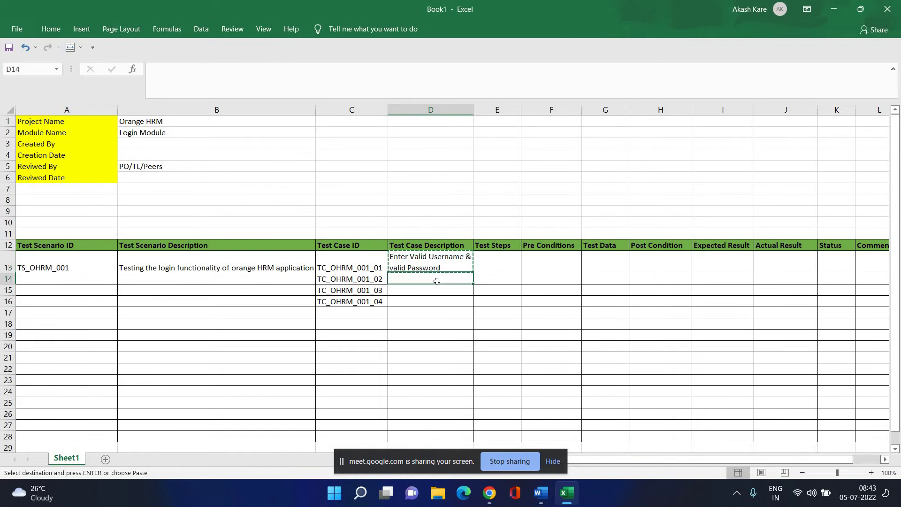
key(ctrl+v)
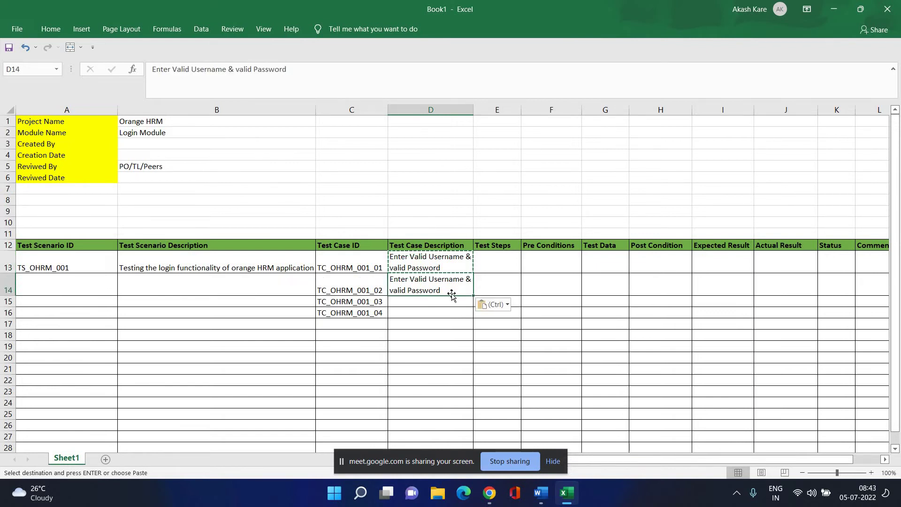
double_click(397, 290)
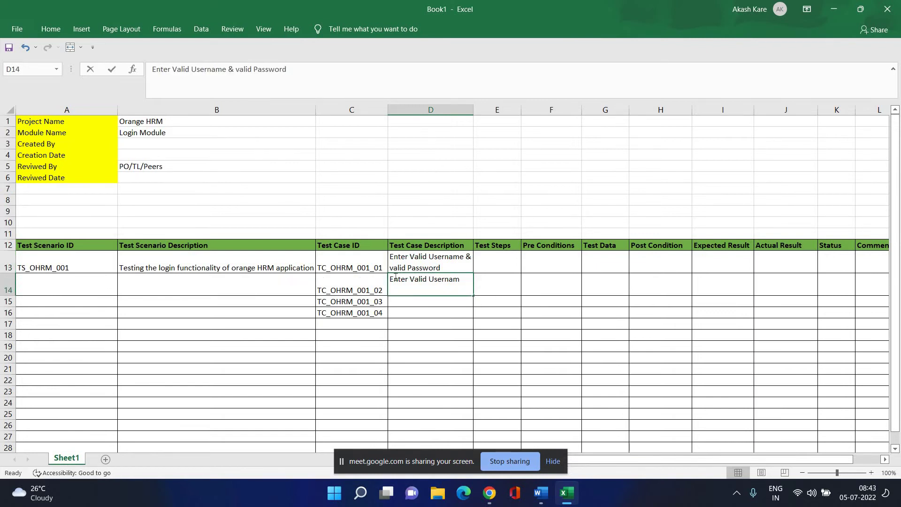
double_click(247, 70)
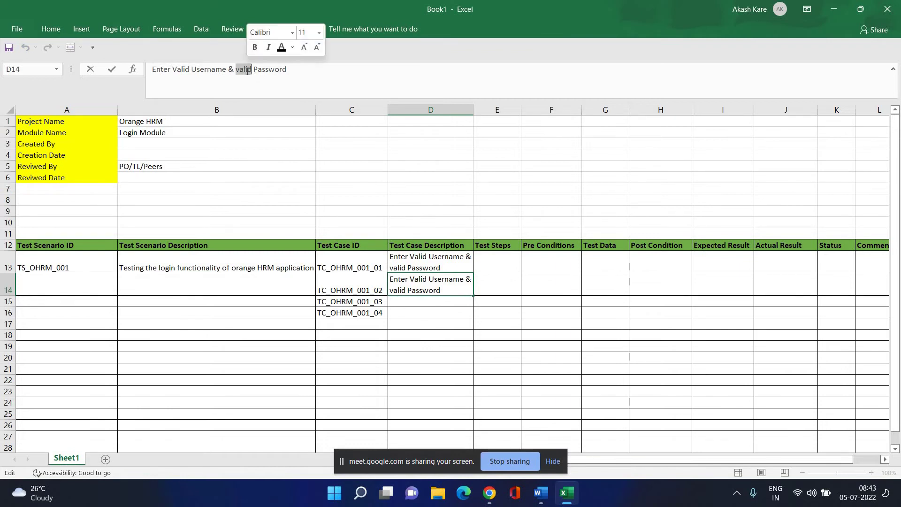
text(invalid)
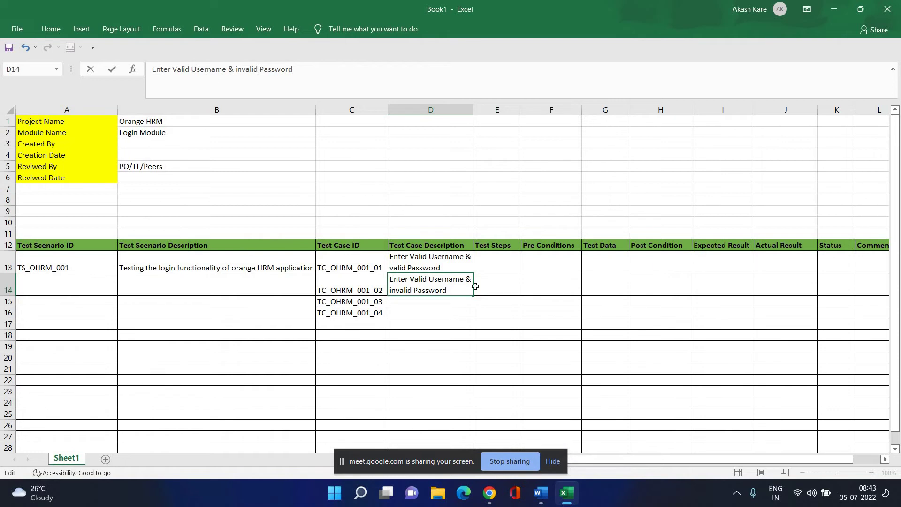
click(423, 302)
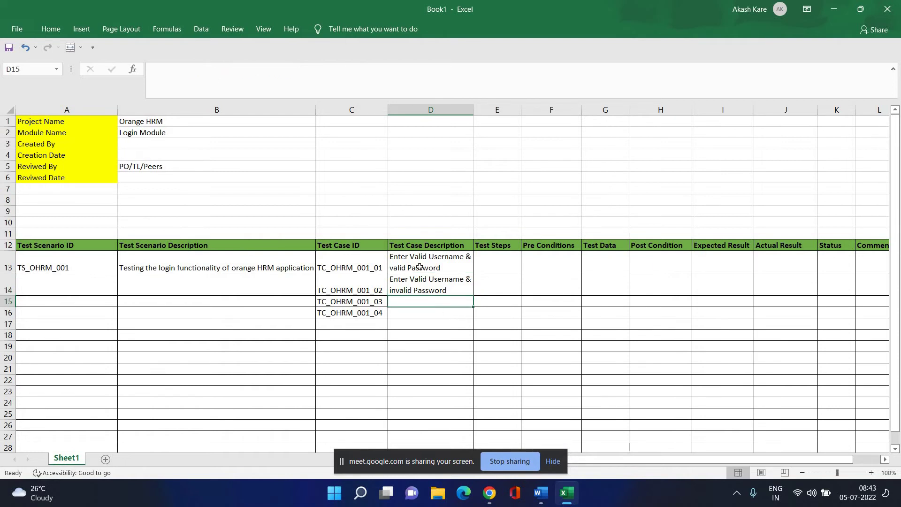
Copy the description into D15 and edit it to 'Enter invalid Username & valid Password'.
click(454, 285)
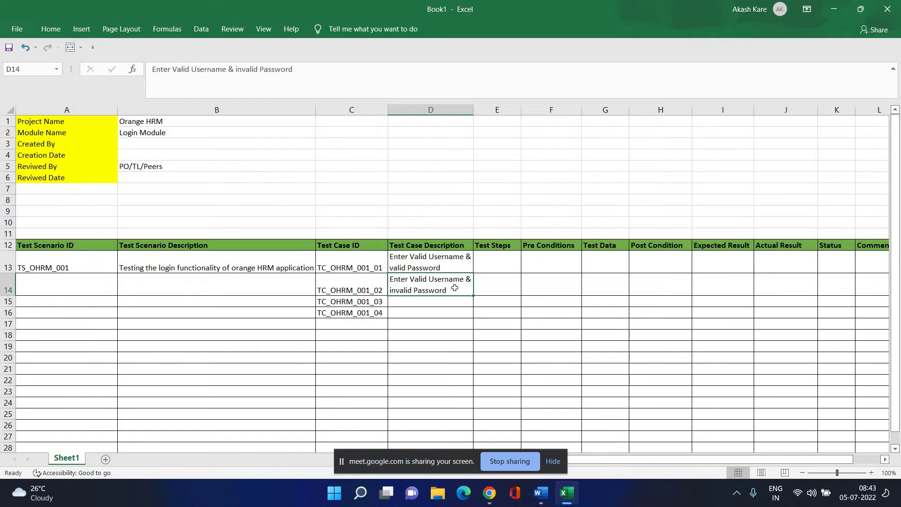
key(ctrl+c)
click(447, 303)
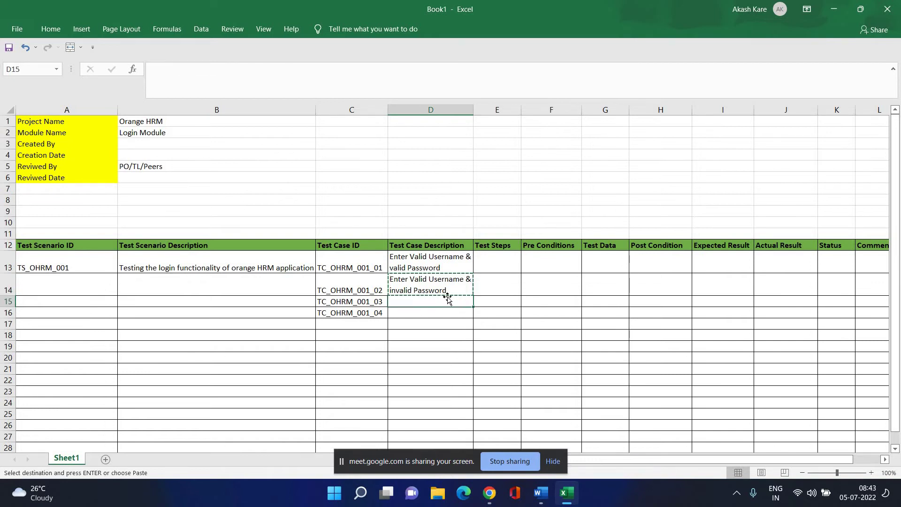
key(ctrl+v)
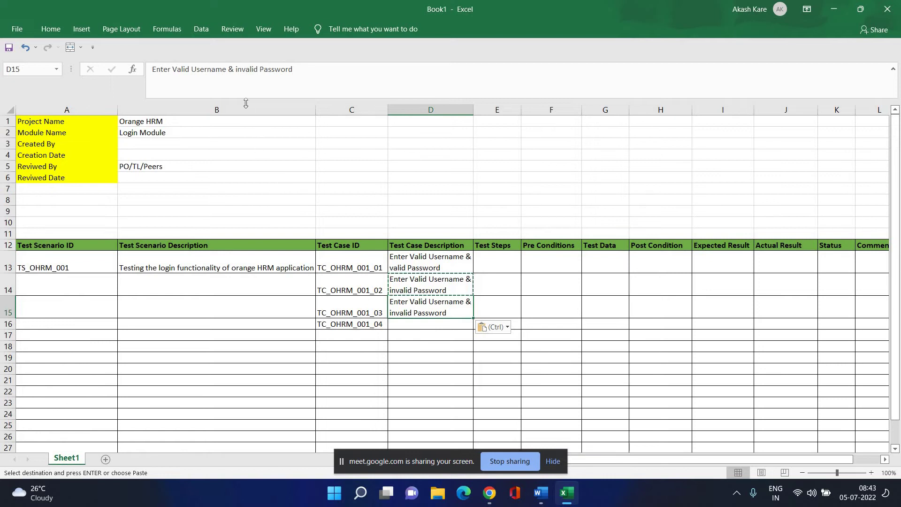
click(176, 69)
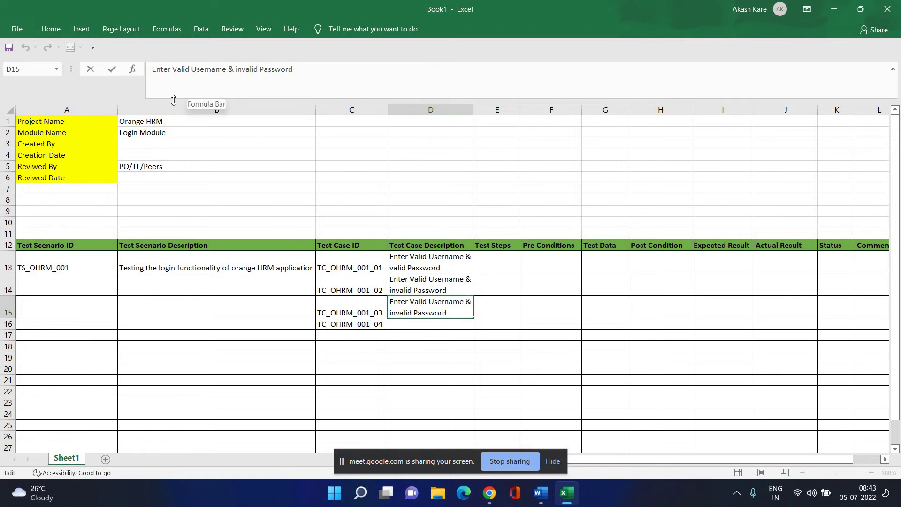
key(BackSpace)
text(inv)
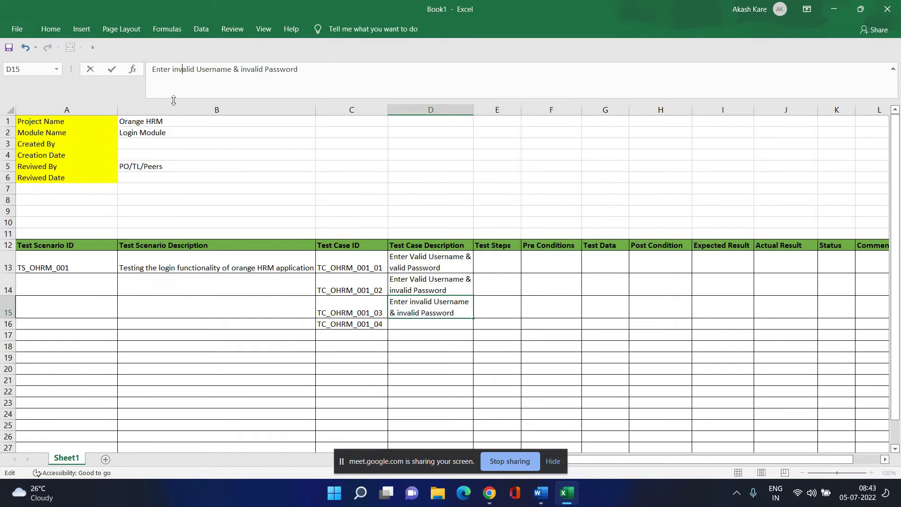
double_click(249, 69)
text(valid)
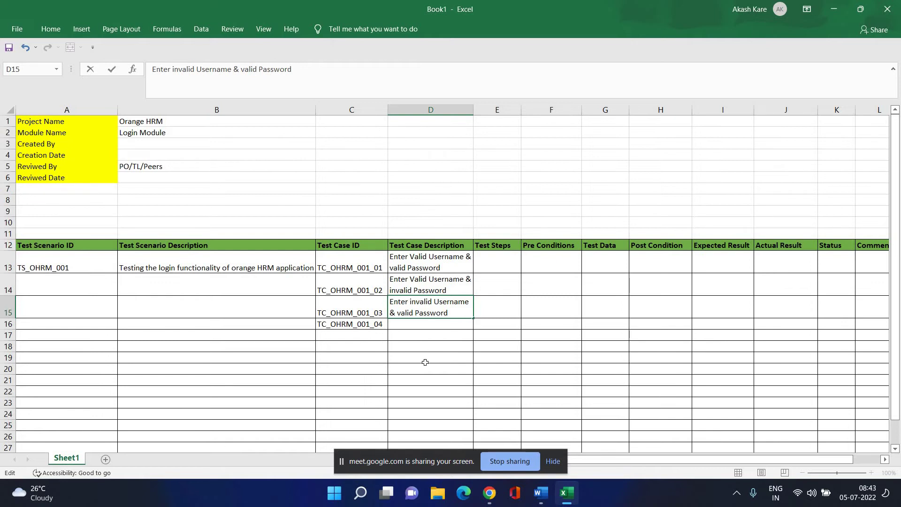
key(Return)
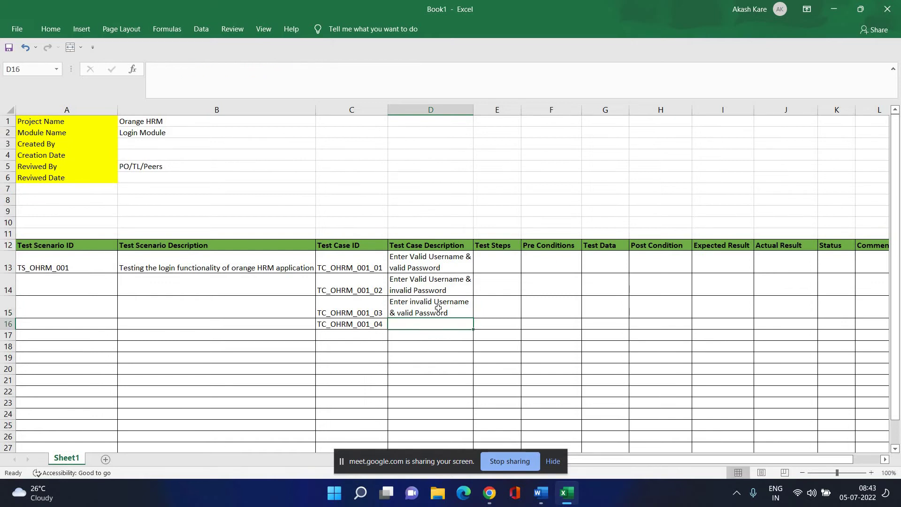
Copy D15 into D16 and edit it to 'Enter invalid Username & invalid Password'.
click(435, 309)
key(ctrl+c)
click(434, 324)
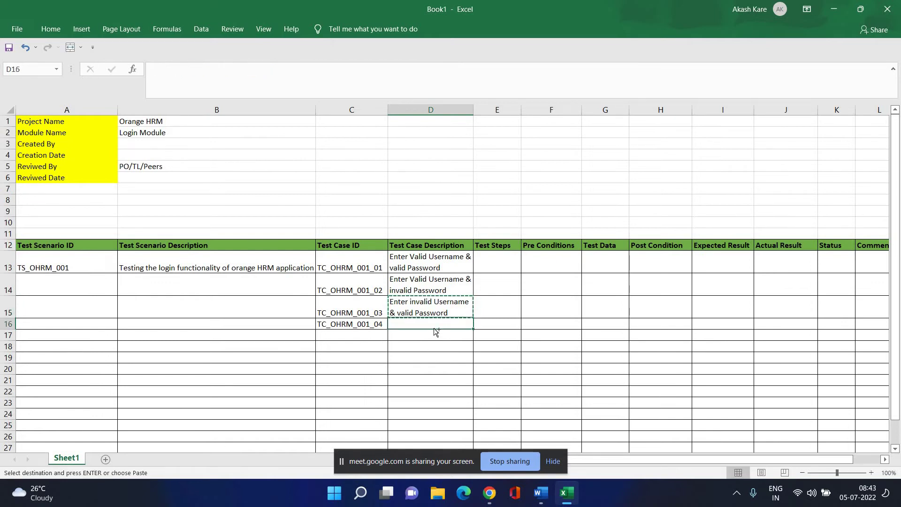
key(ctrl+v)
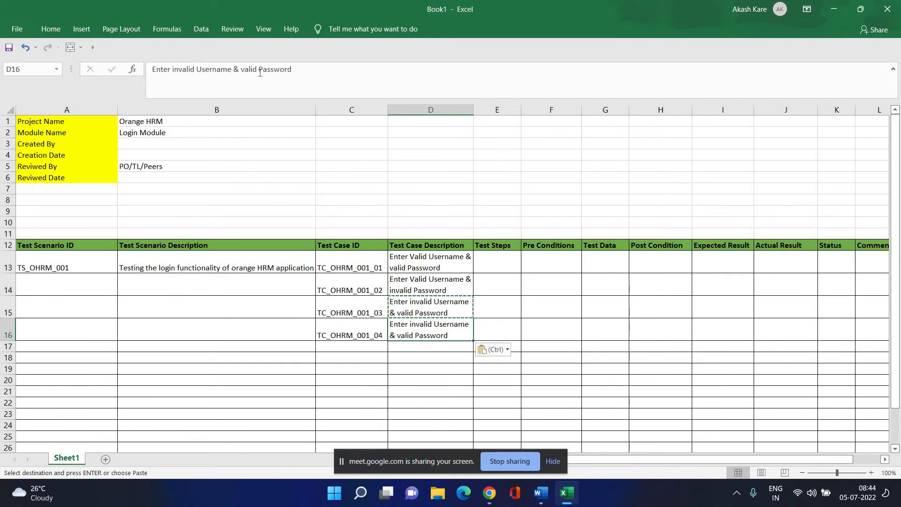
click(240, 70)
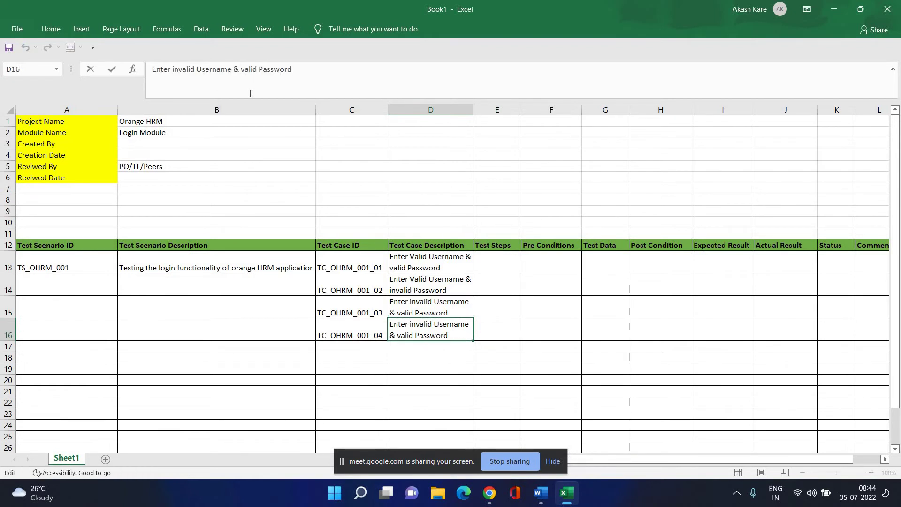
text(in)
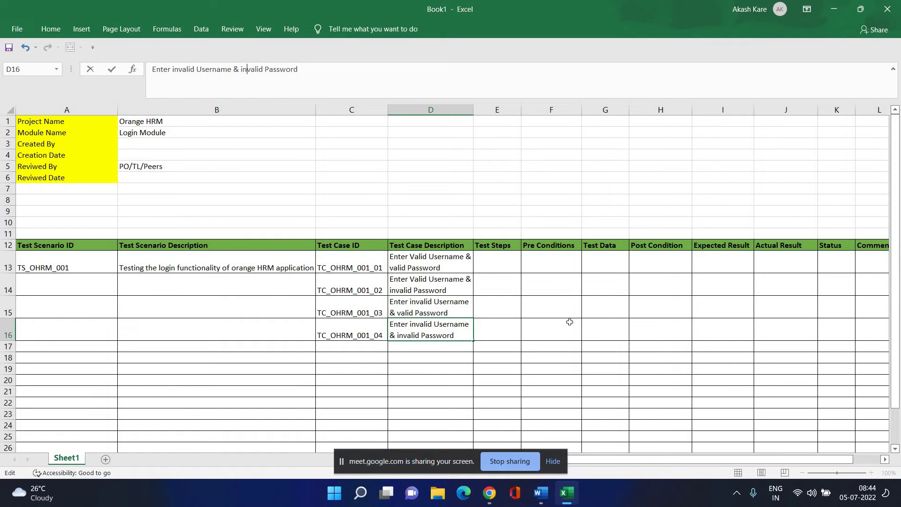
click(514, 365)
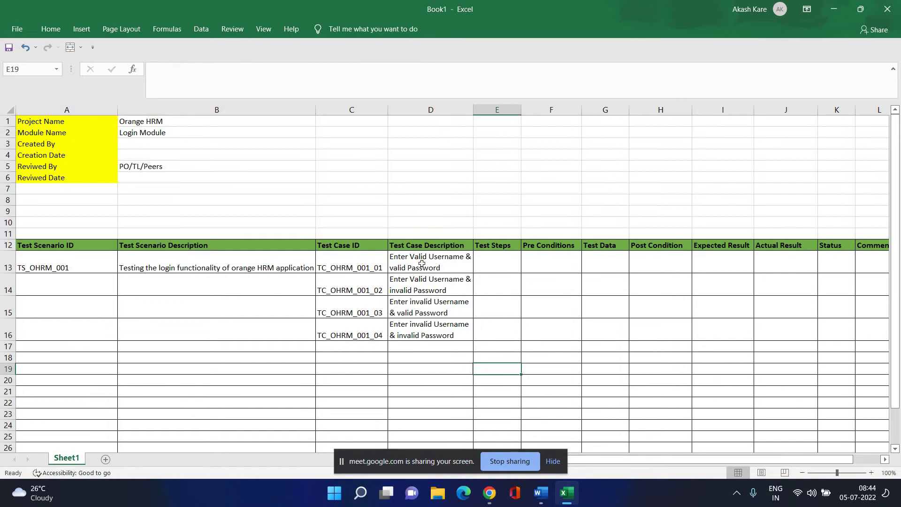
drag(421, 263, 435, 325)
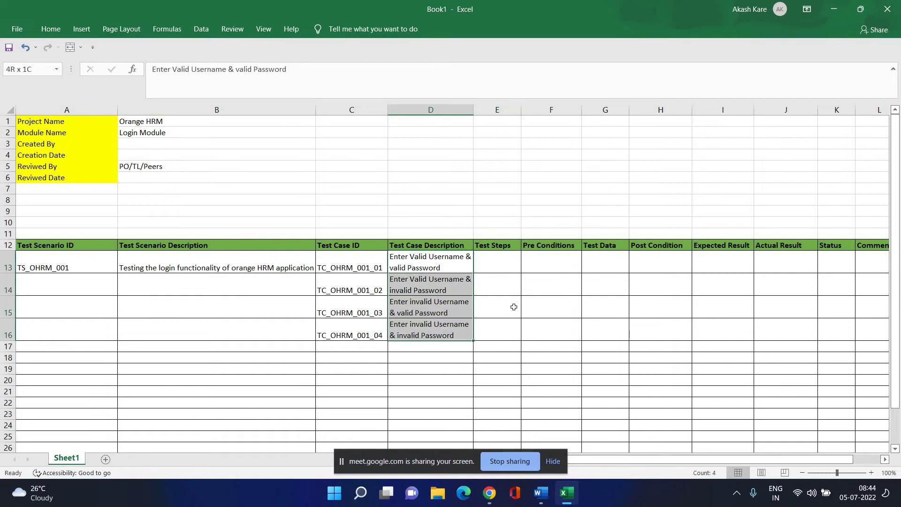
click(595, 277)
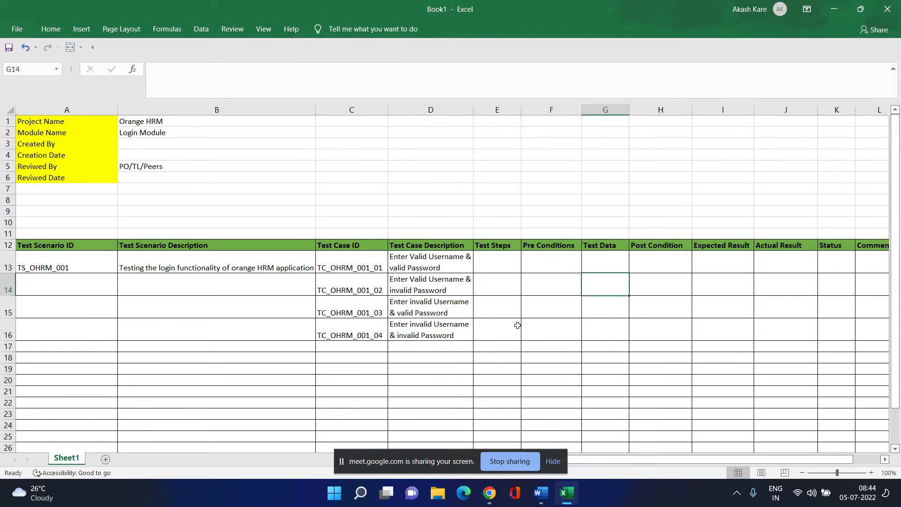
drag(429, 261, 430, 342)
click(592, 335)
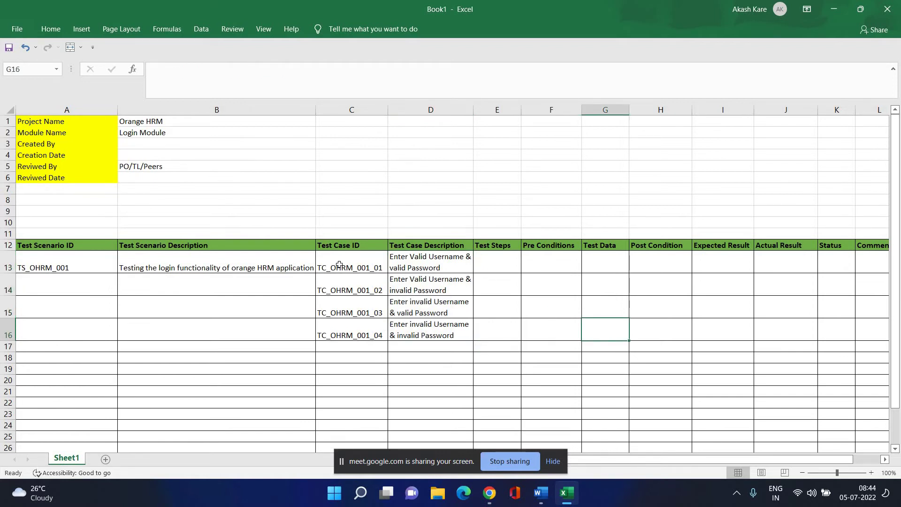
drag(339, 264, 346, 341)
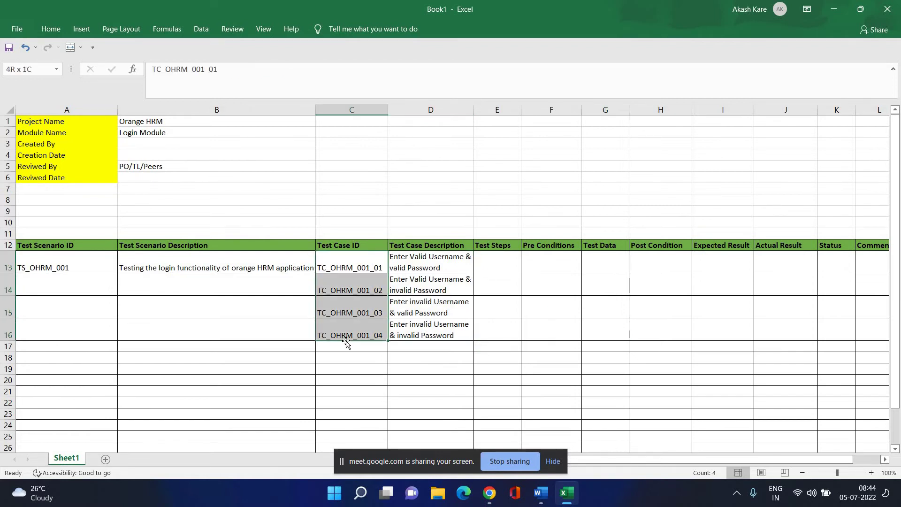
click(600, 303)
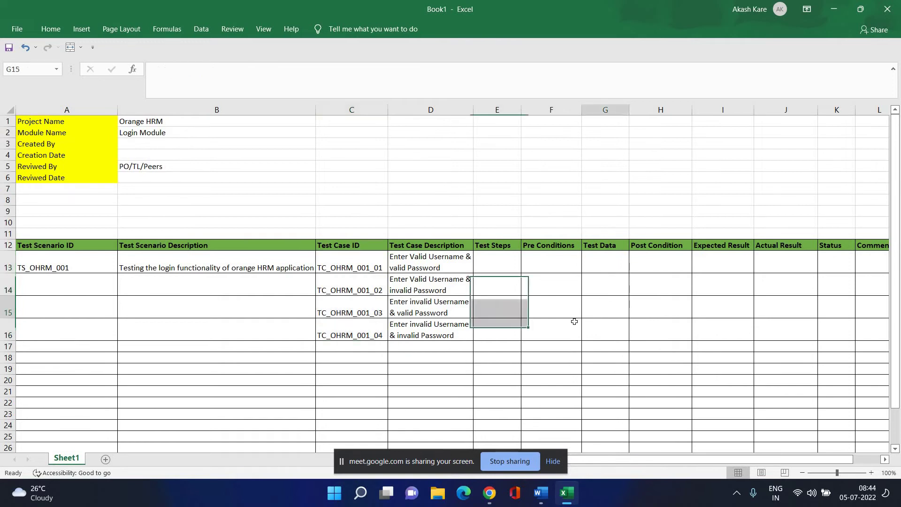
click(490, 492)
click(425, 424)
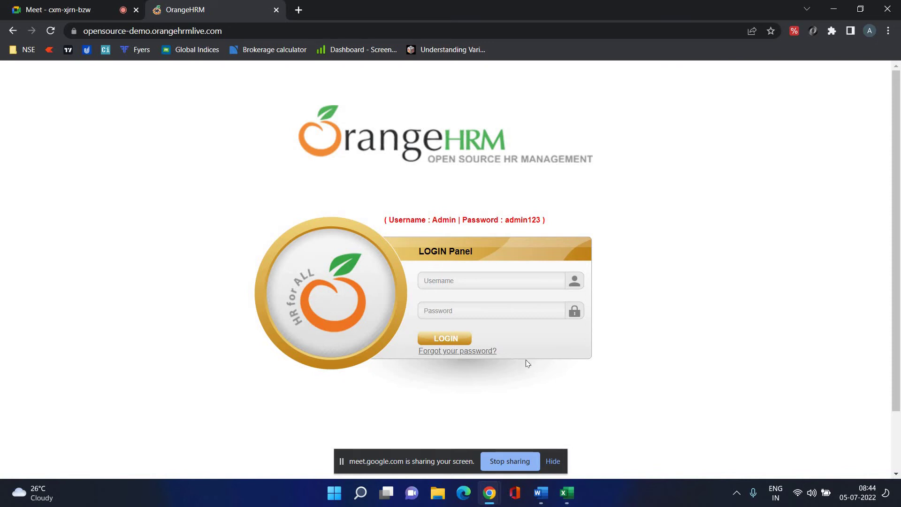
click(576, 494)
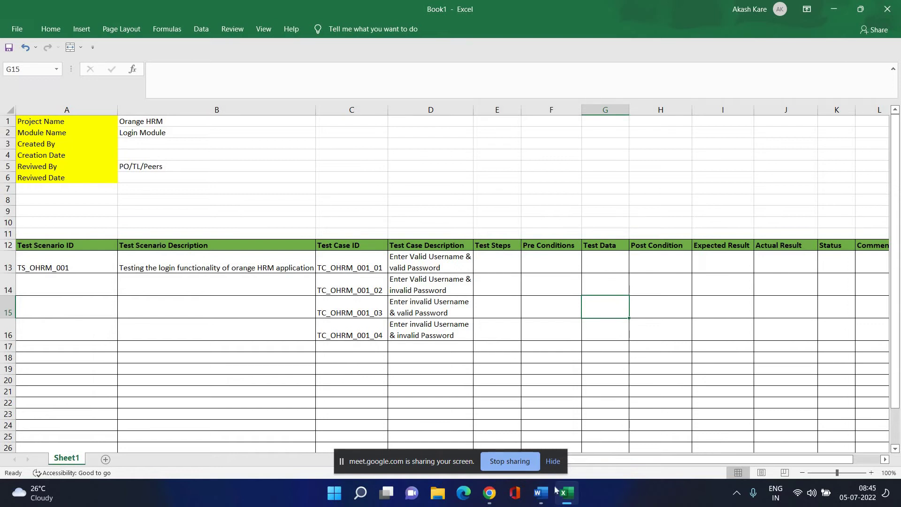
click(573, 497)
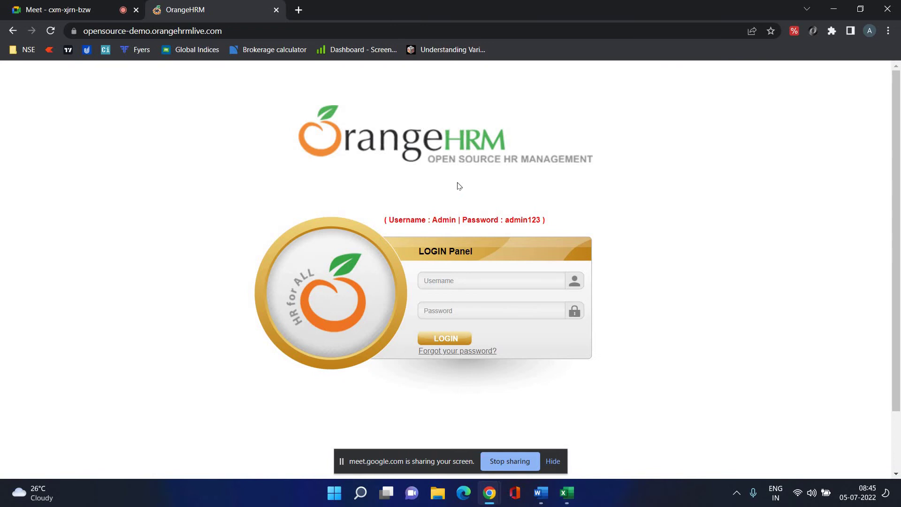
click(566, 493)
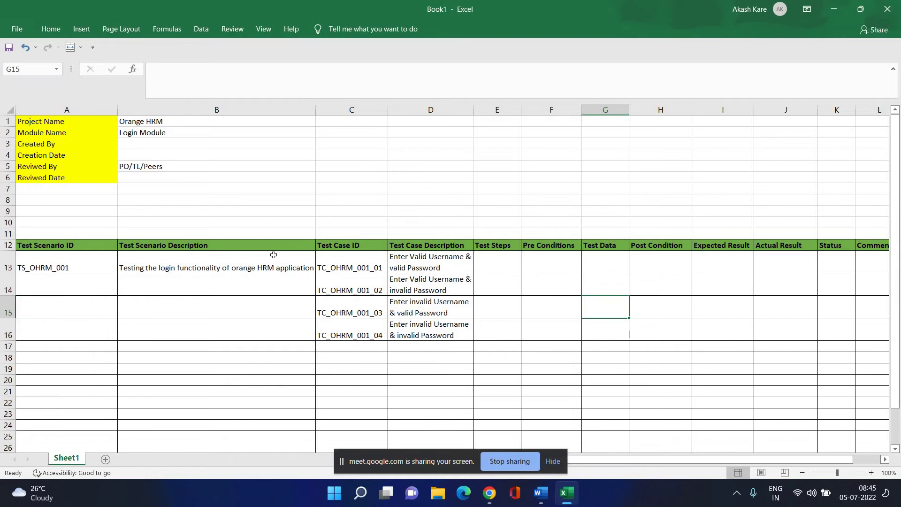
Narrow column B in two drags and apply Wrap Text to the B13 scenario description.
click(215, 277)
click(219, 264)
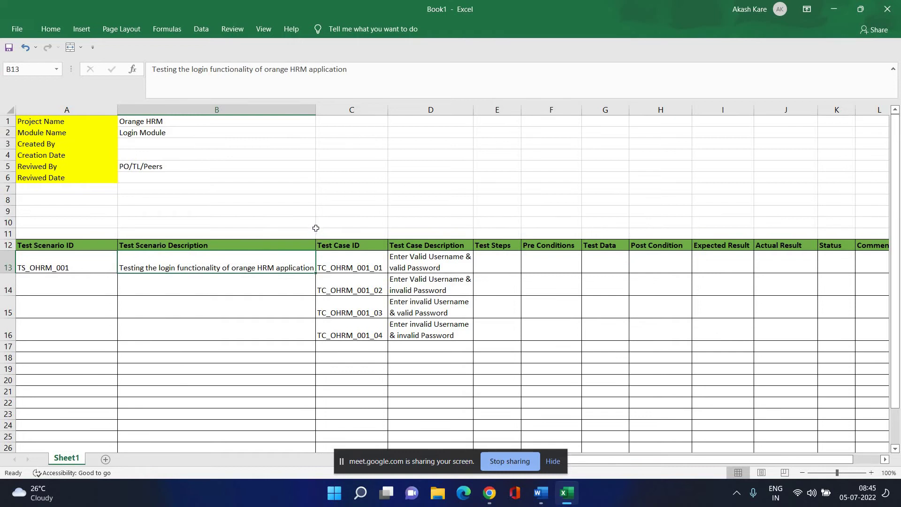
drag(314, 110, 250, 113)
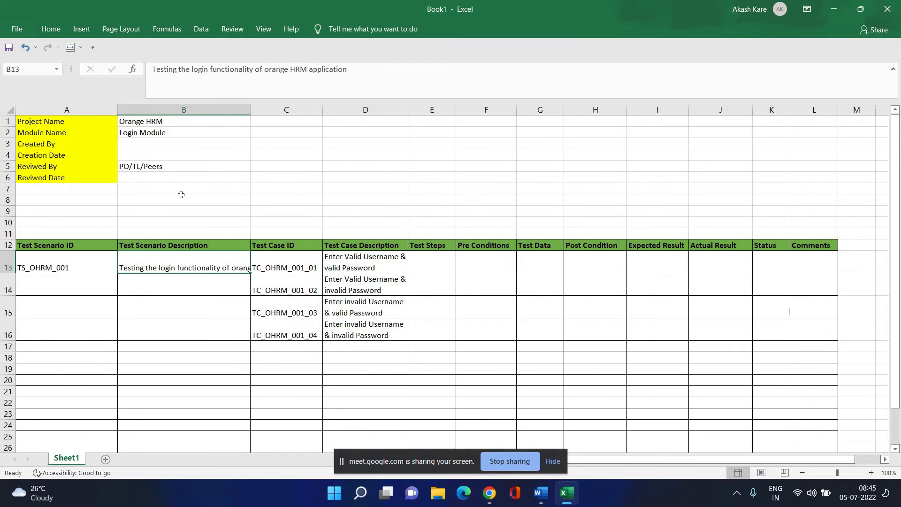
click(41, 30)
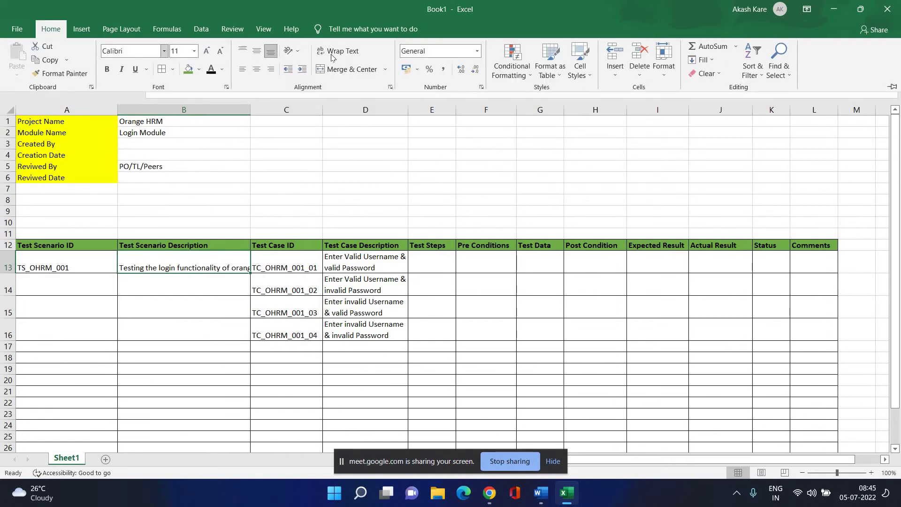
click(338, 51)
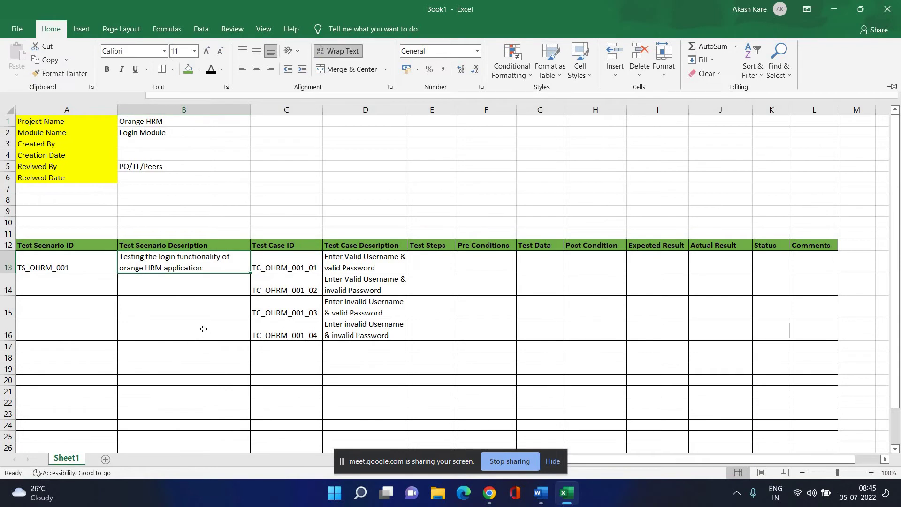
drag(247, 110, 232, 120)
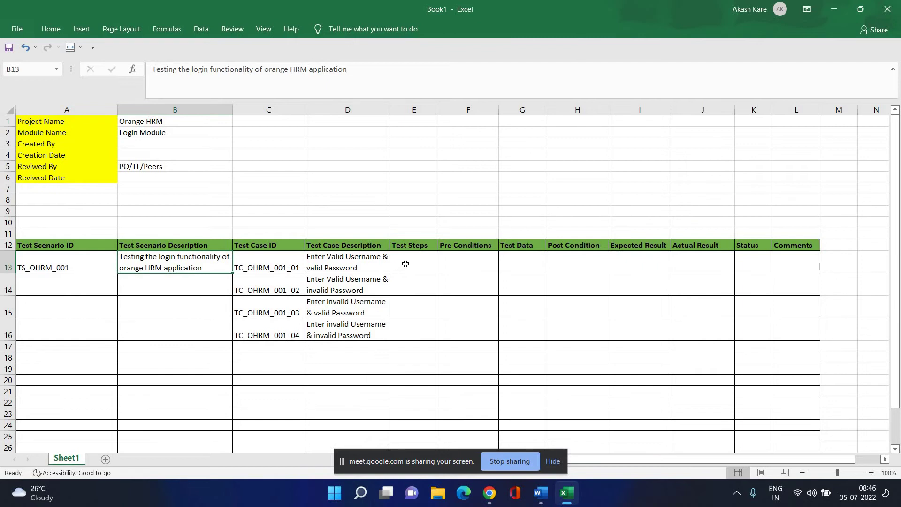
Type the first test step '1.Open browser and enter orange hrm url' into E13.
click(406, 263)
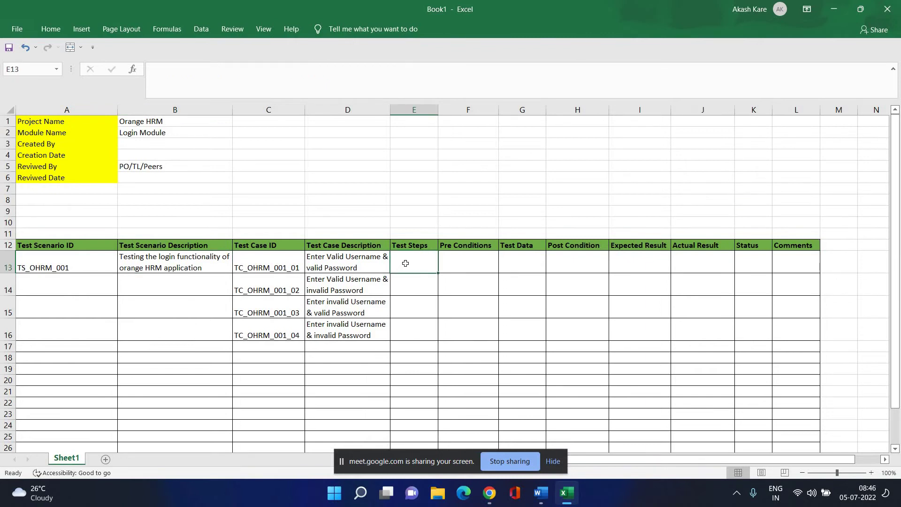
text(1)
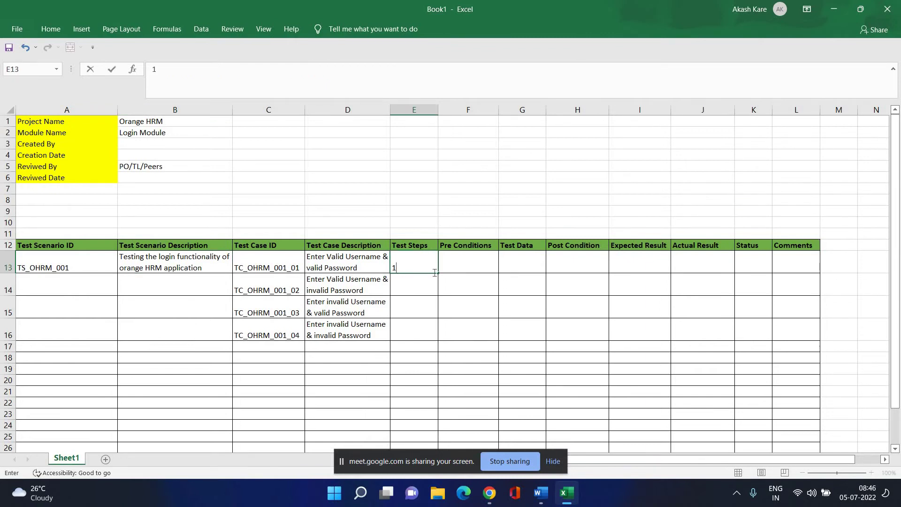
text(.)
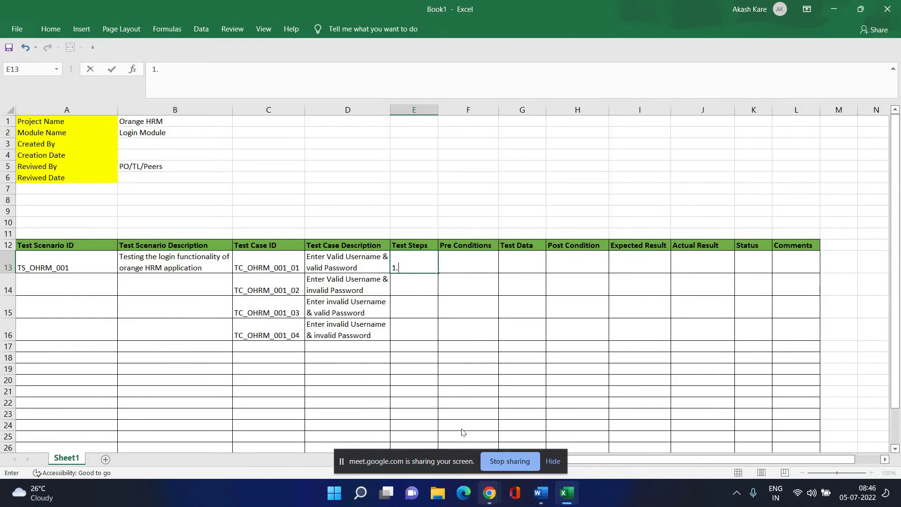
mouse_move(490, 492)
click(437, 406)
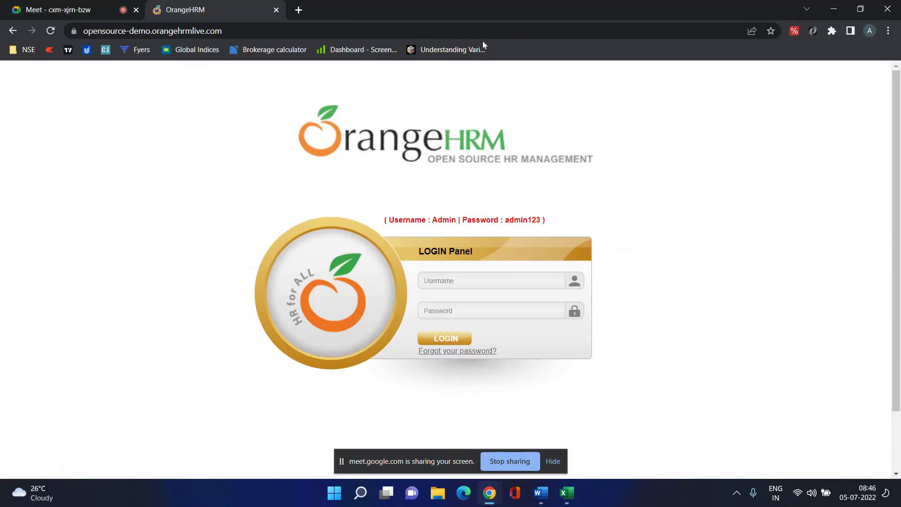
click(567, 497)
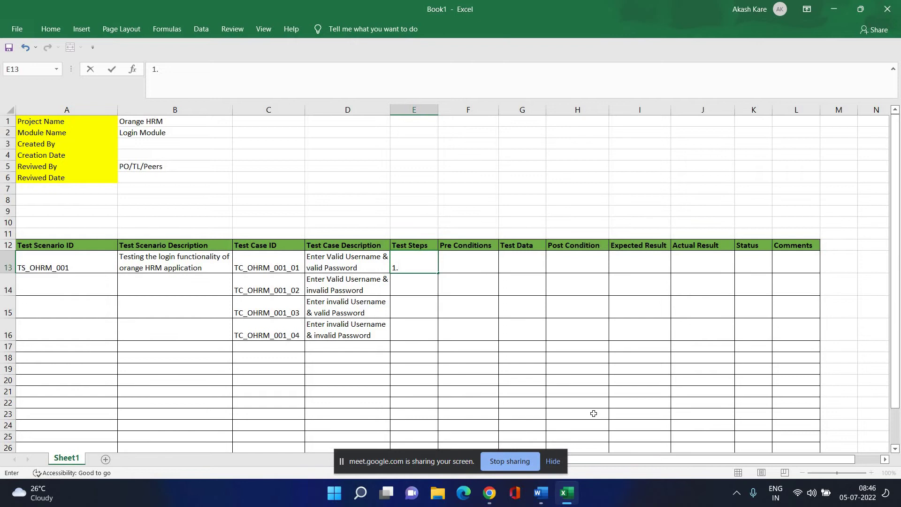
text(Open browser and enter)
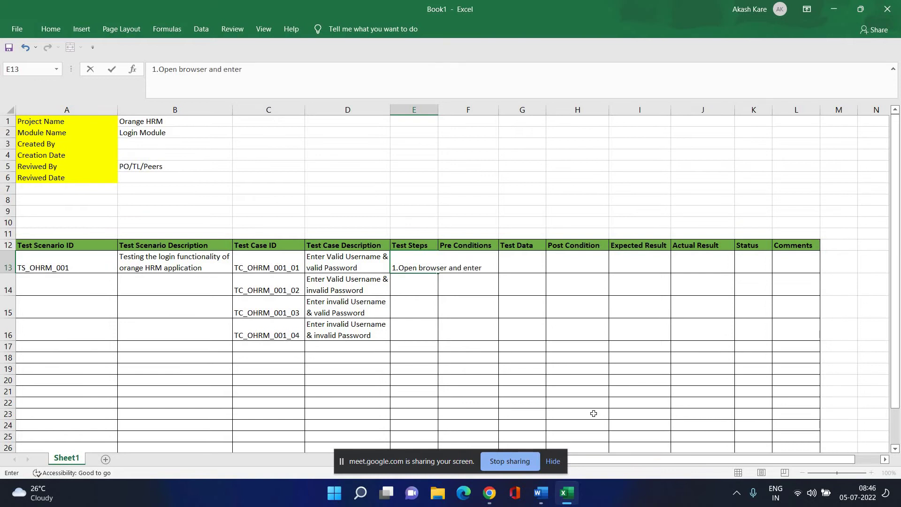
text( orange hrm url)
click(462, 338)
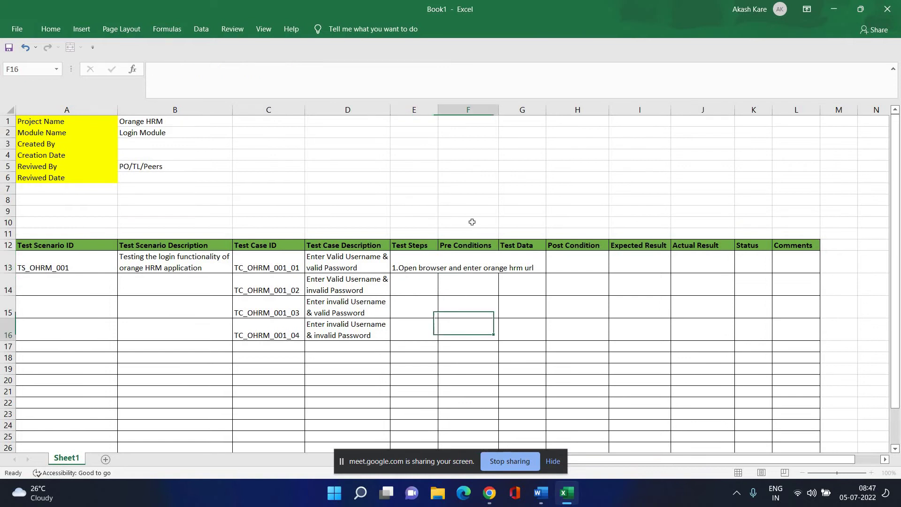
Capitalise the E13 step to read '1.Open browser and enter Orange HRM url'.
click(433, 270)
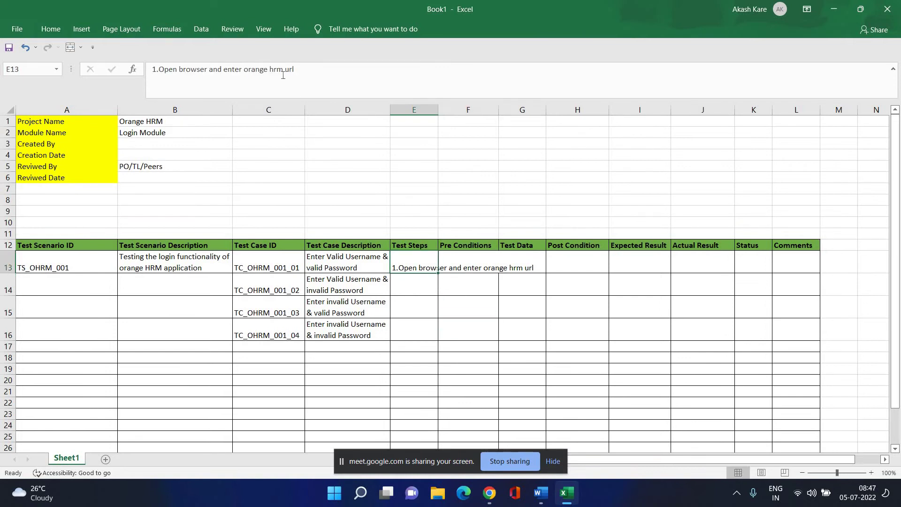
double_click(258, 69)
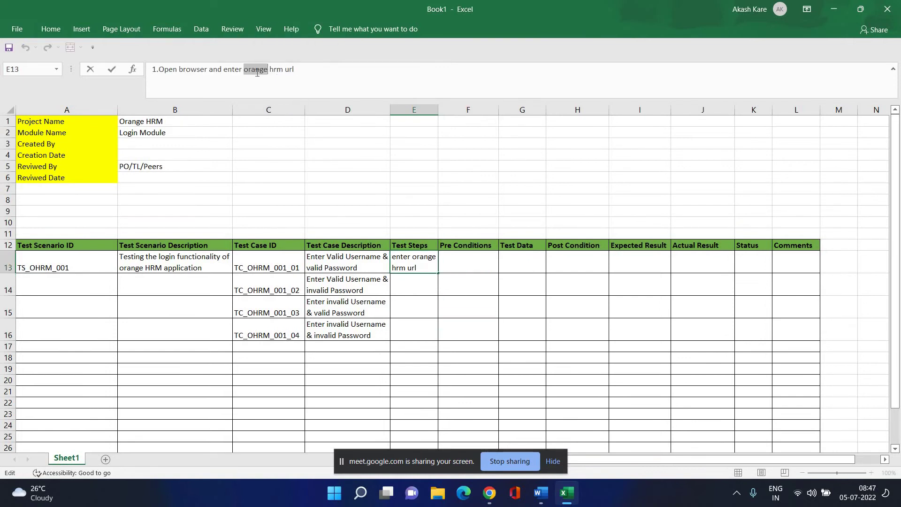
text(Orange)
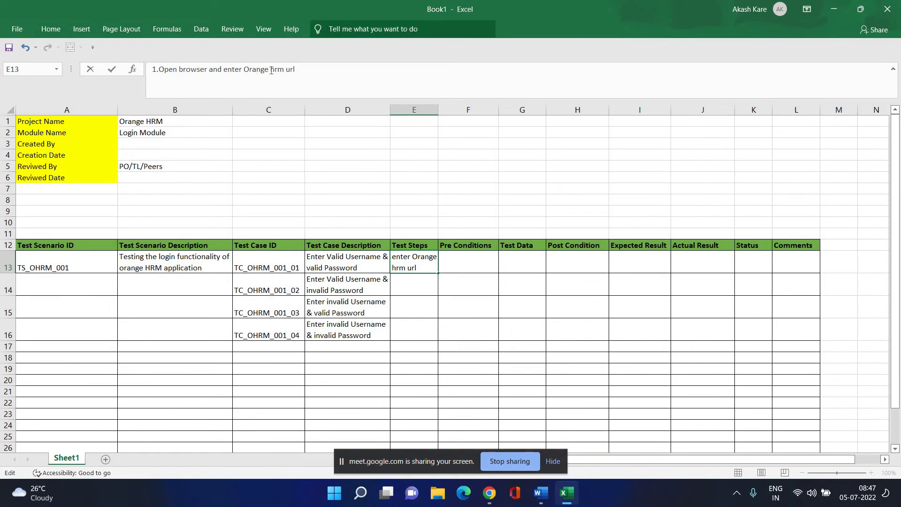
double_click(277, 69)
text(HR)
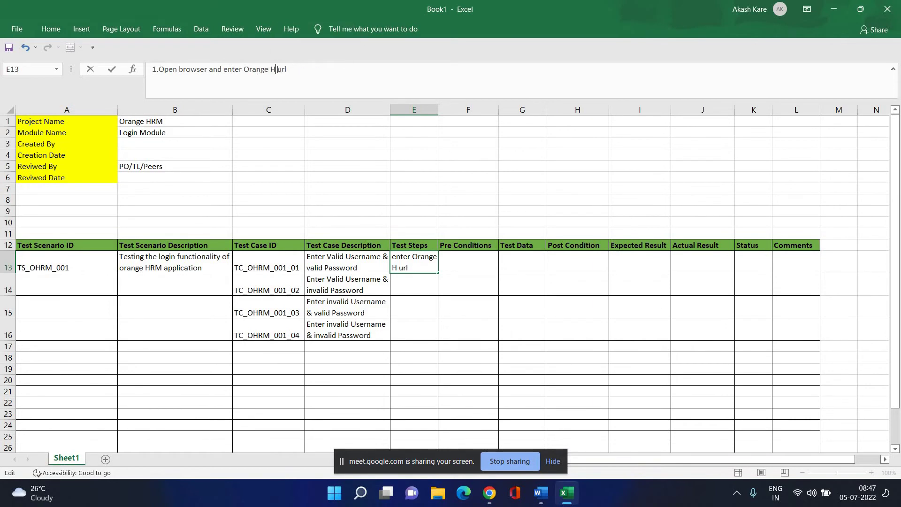
text(M)
click(305, 69)
click(418, 263)
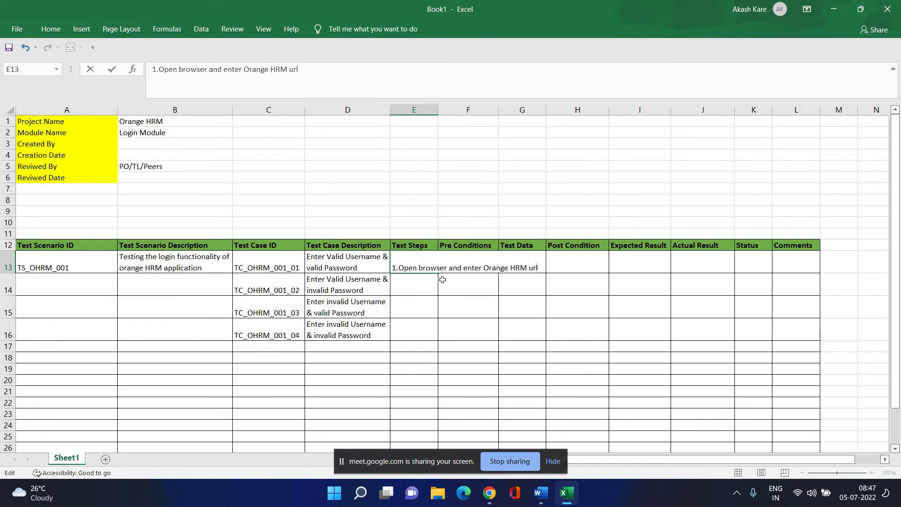
click(424, 391)
click(419, 268)
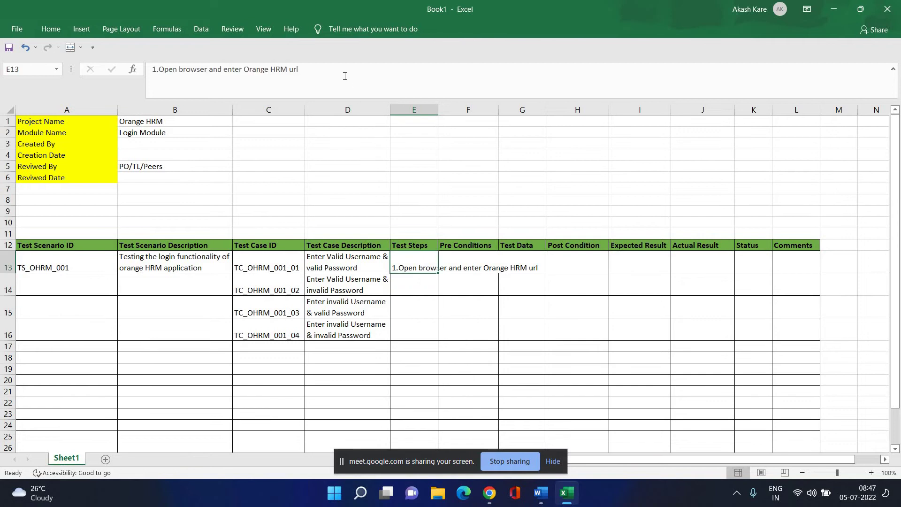
click(345, 72)
key(Return)
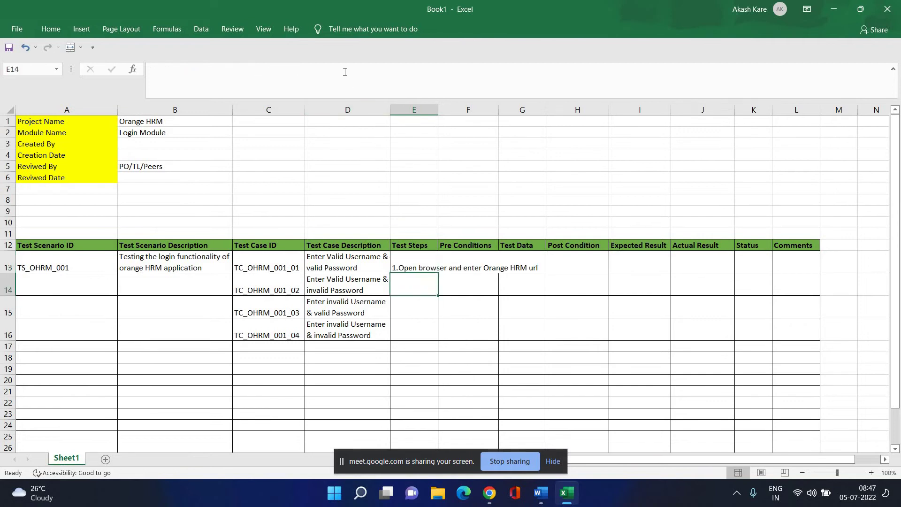
click(432, 264)
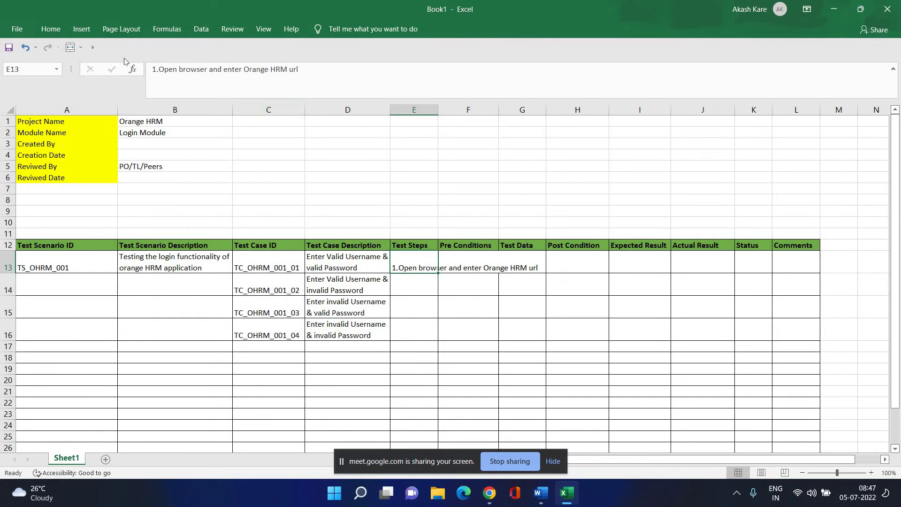
Widen the Test Steps column E twice and apply Wrap Text to E13.
click(355, 71)
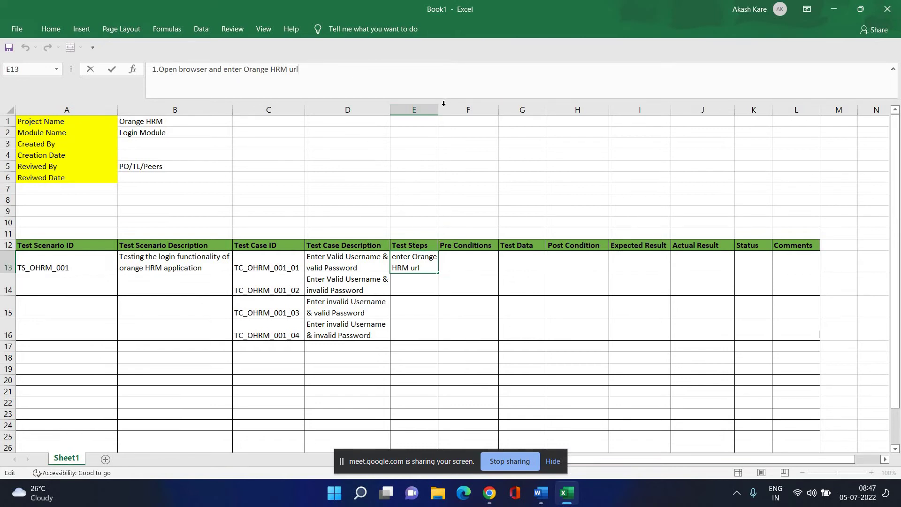
click(434, 110)
drag(438, 110, 492, 110)
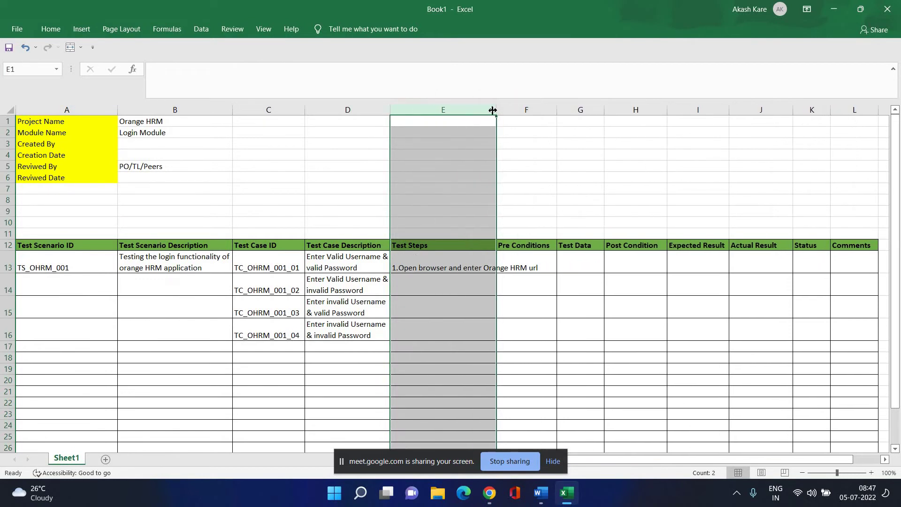
click(431, 266)
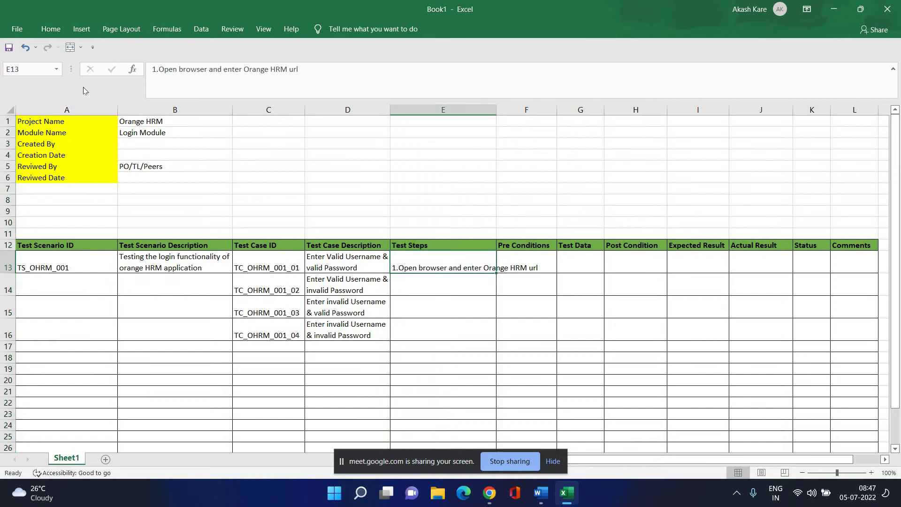
click(46, 31)
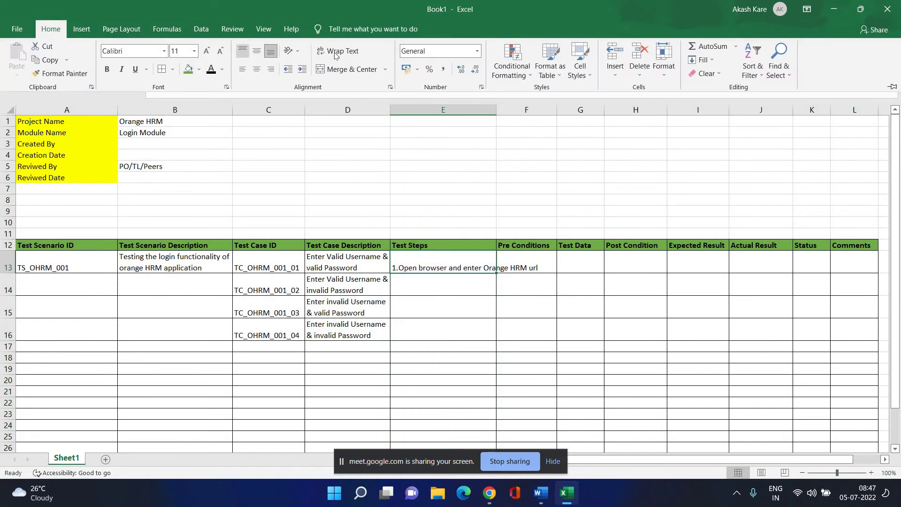
click(336, 52)
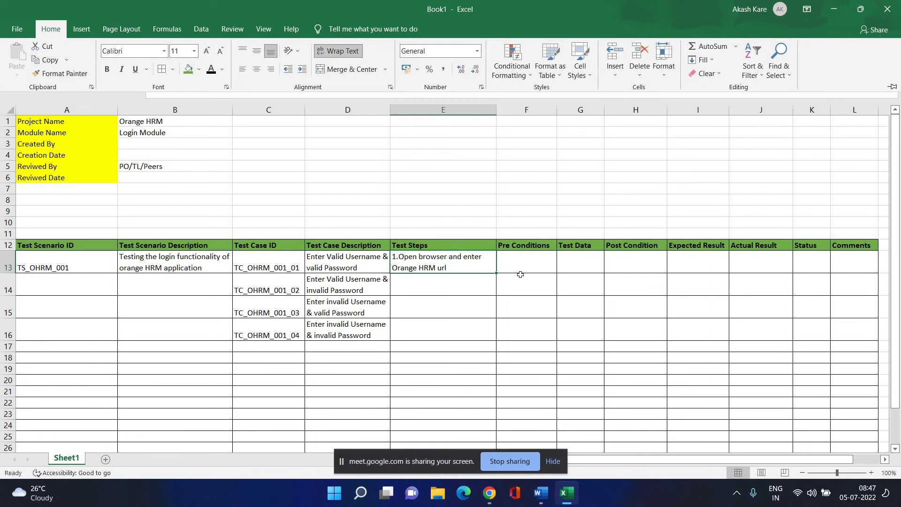
click(499, 146)
drag(497, 108, 543, 108)
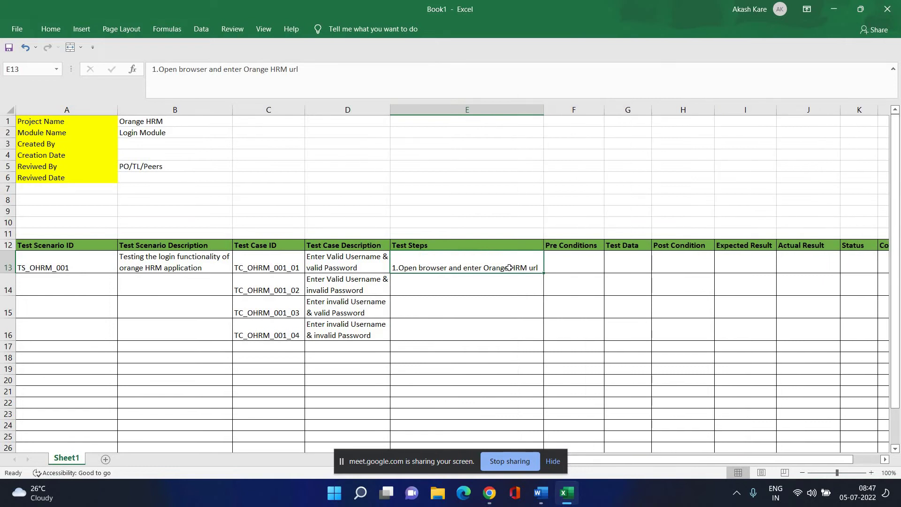
Add step 2 'Validate Login Page is appearing' to E13 and start a step 3 line.
click(317, 72)
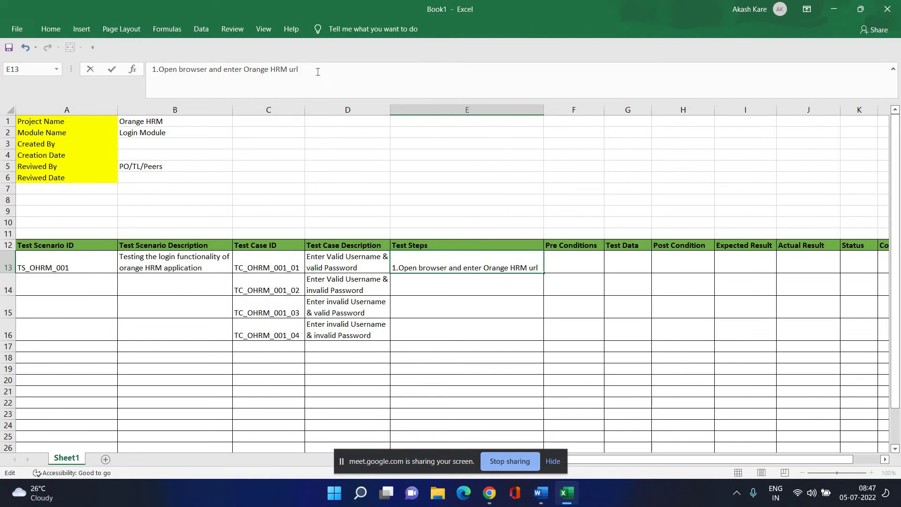
text(2.)
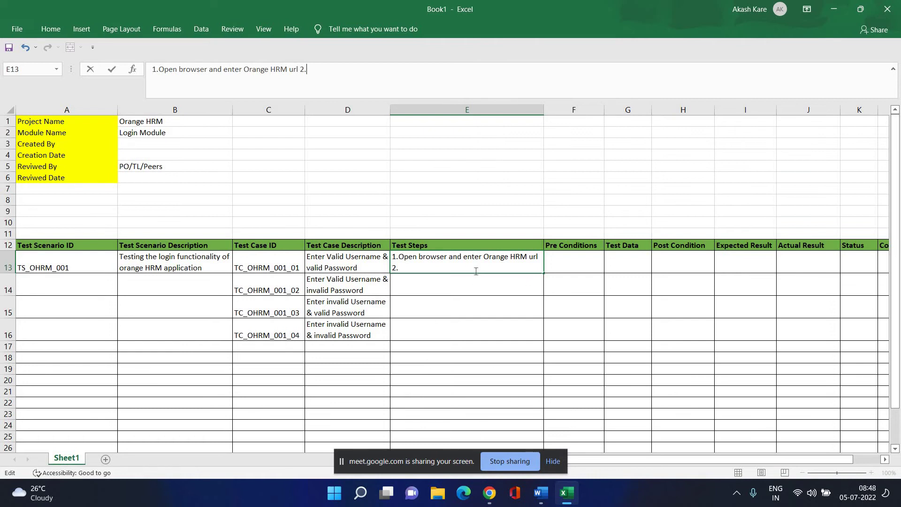
mouse_move(489, 493)
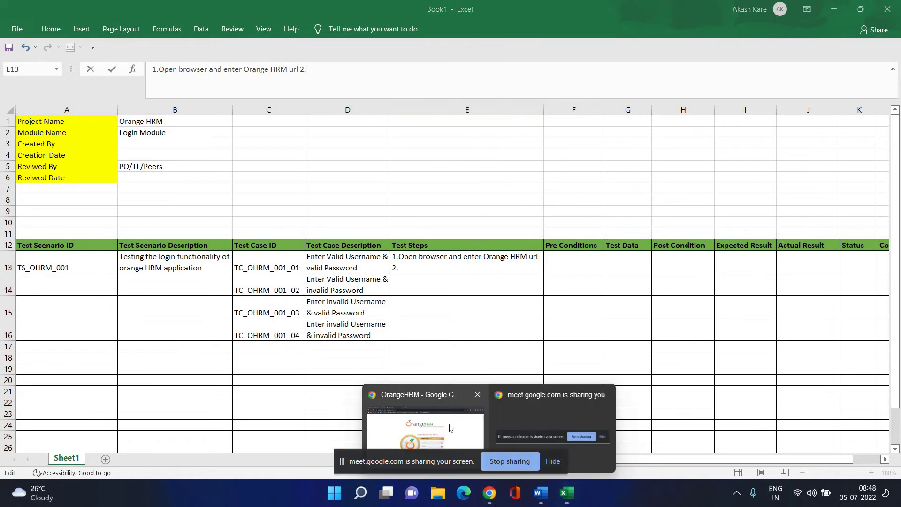
click(449, 428)
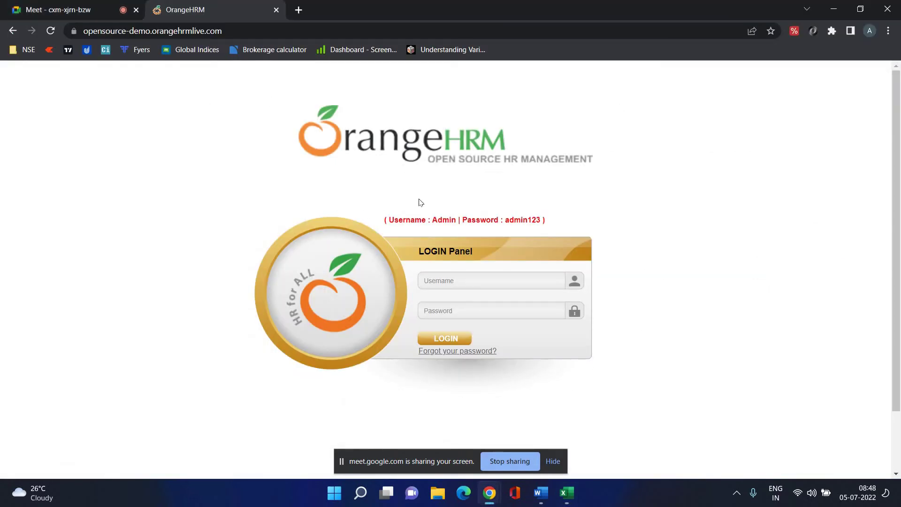
click(566, 493)
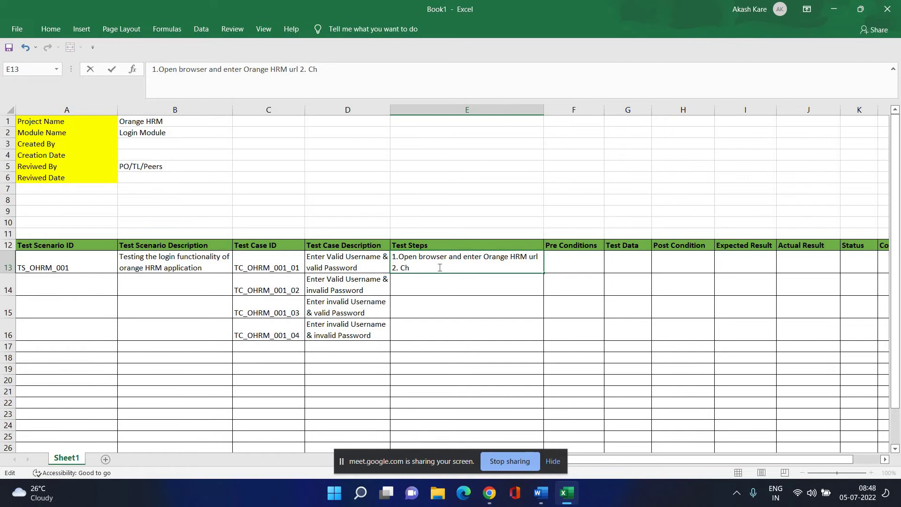
key(BackSpace)
key(BackSpace)
text(Validate Login)
text(Page i)
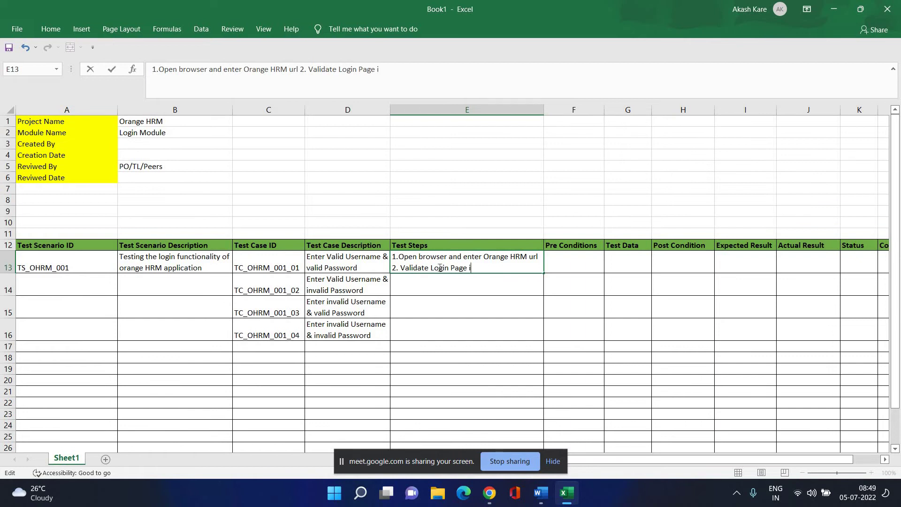
text(s appearing)
text(3)
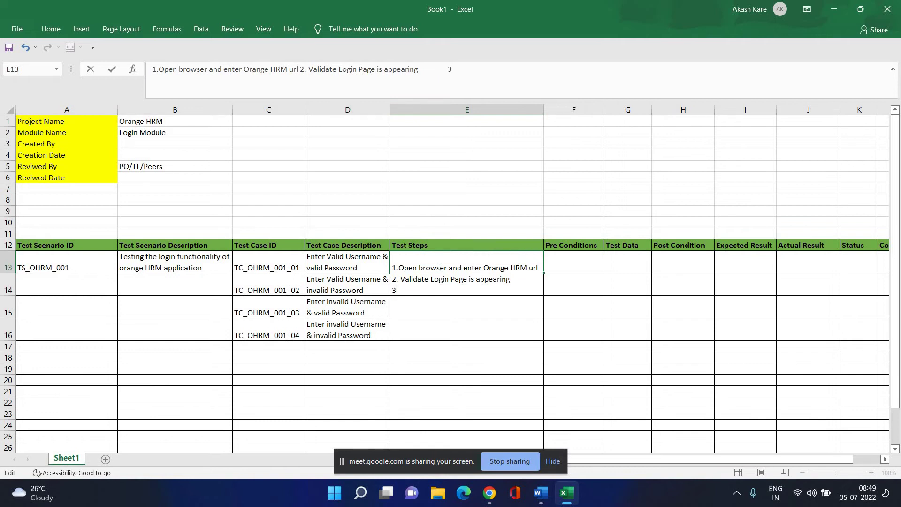
text(.)
Check the OrangeHRM login page in Chrome, then return to the test case spreadsheet.
click(489, 493)
click(422, 413)
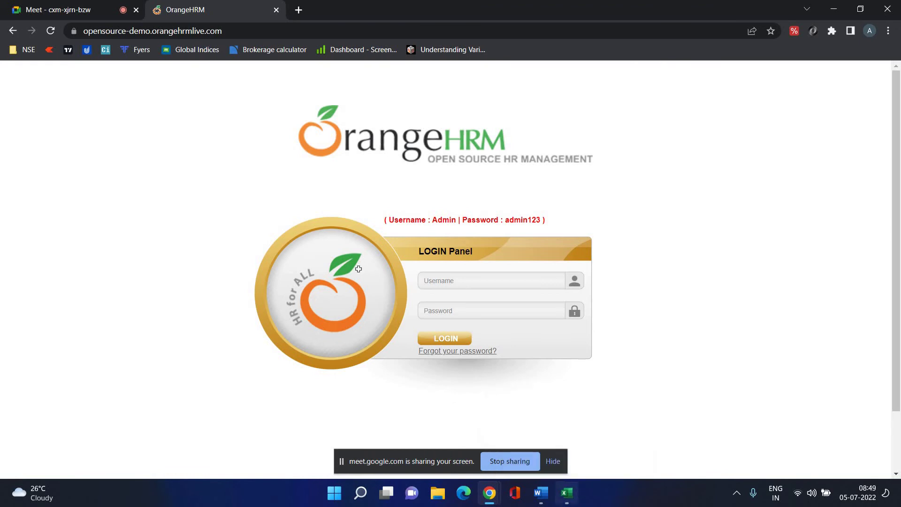
click(566, 492)
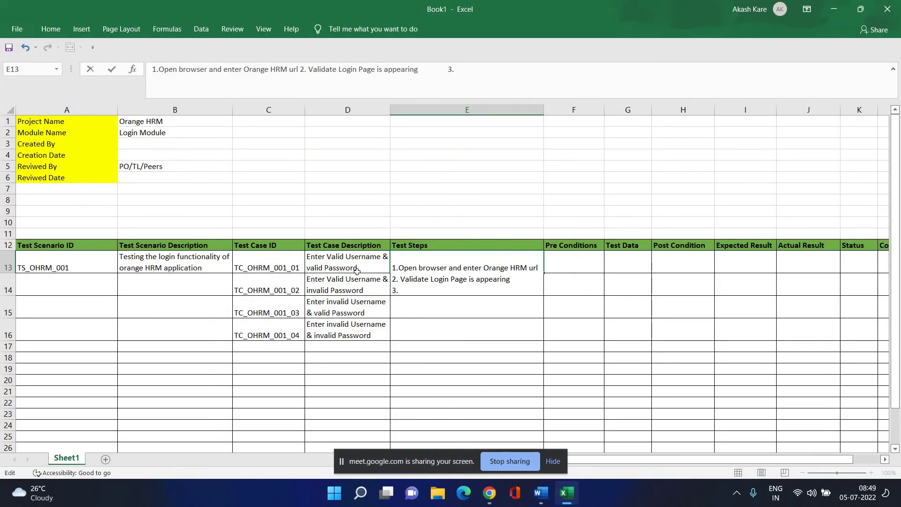
mouse_move(489, 494)
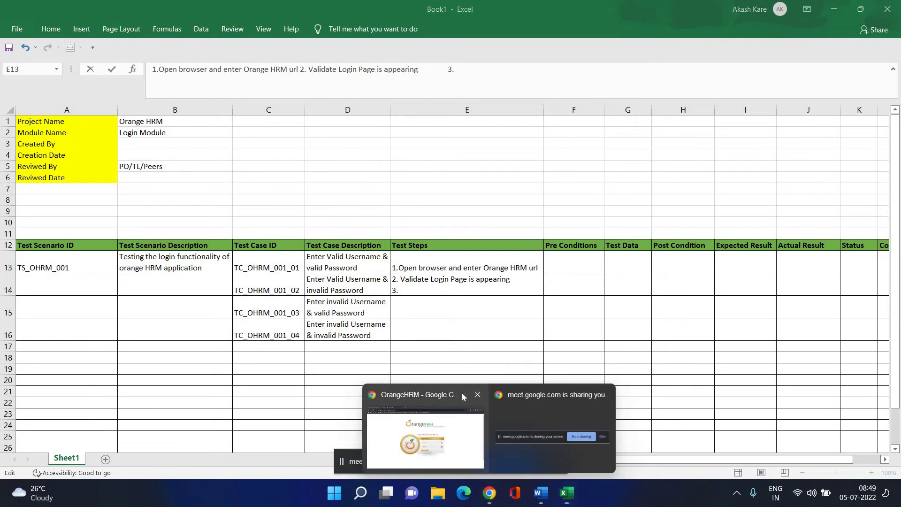
click(462, 397)
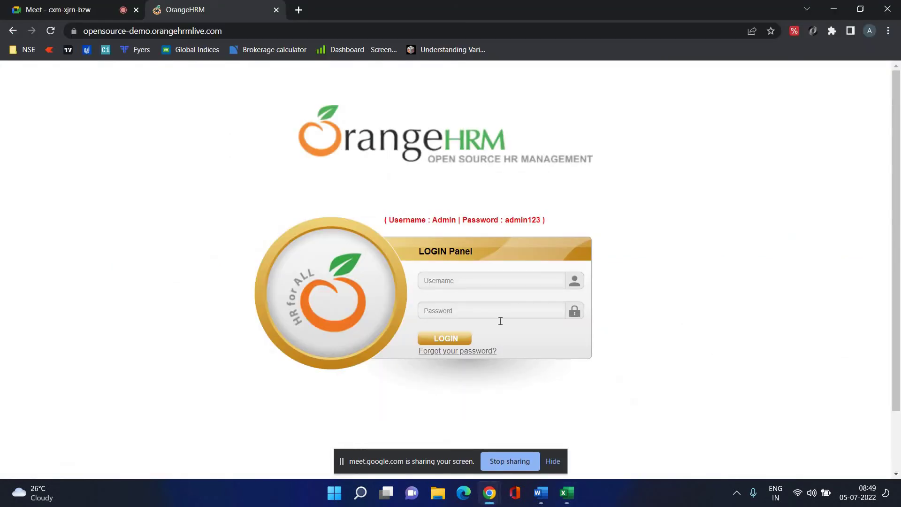
mouse_move(567, 493)
click(568, 412)
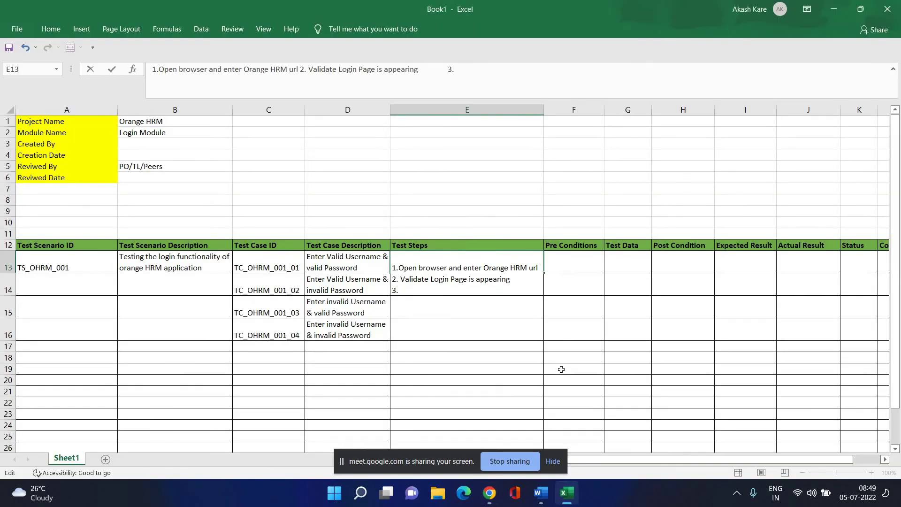
Write step 3 'Enter valid username in username field' and begin step 4 for the password field.
text(Enter)
key(BackSpace)
key(BackSpace)
key(BackSpace)
key(BackSpace)
key(BackSpace)
text(Enter V)
key(BackSpace)
text(valid username )
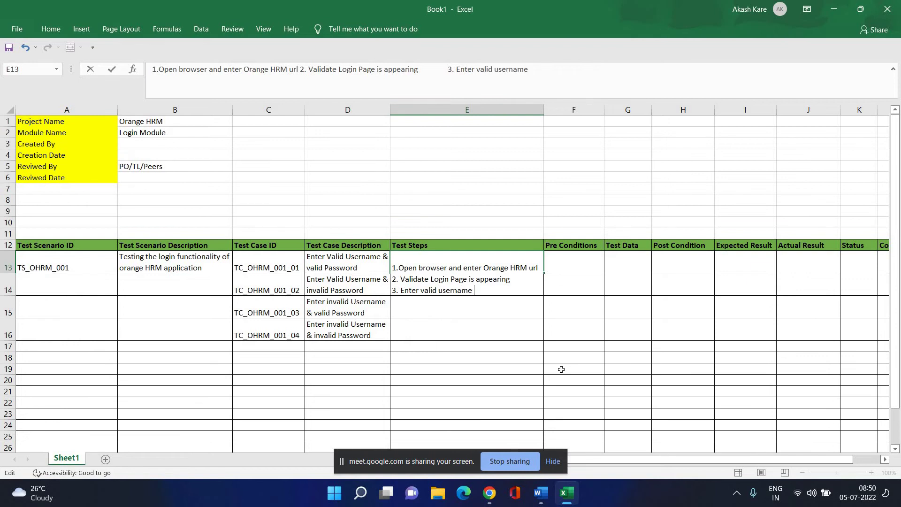
text(in username field)
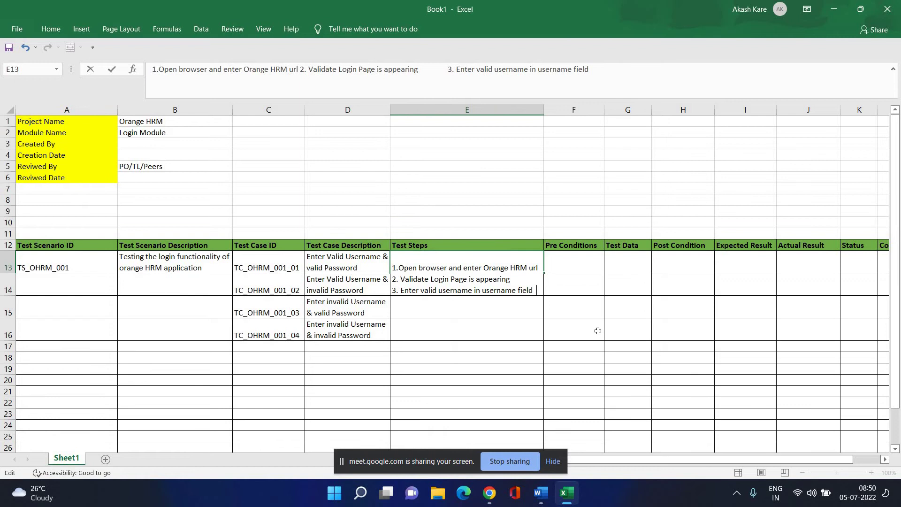
text(4)
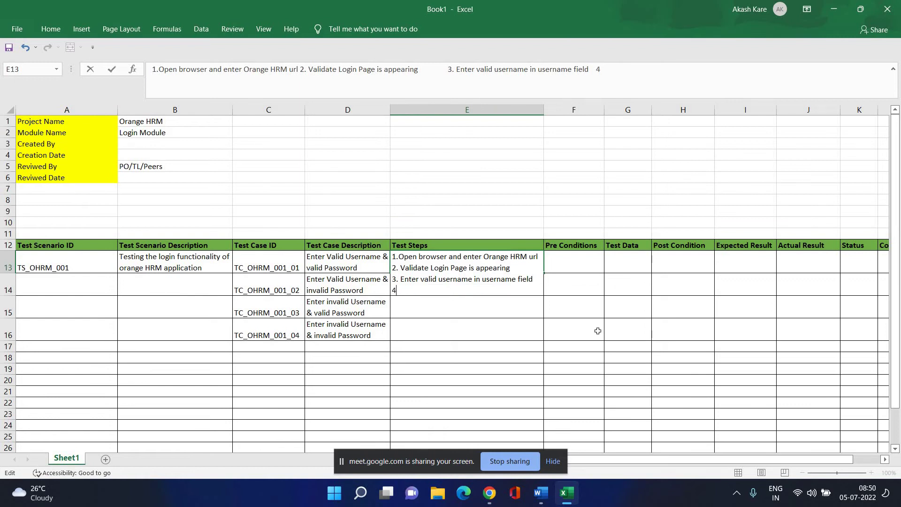
text(. Enter valid password)
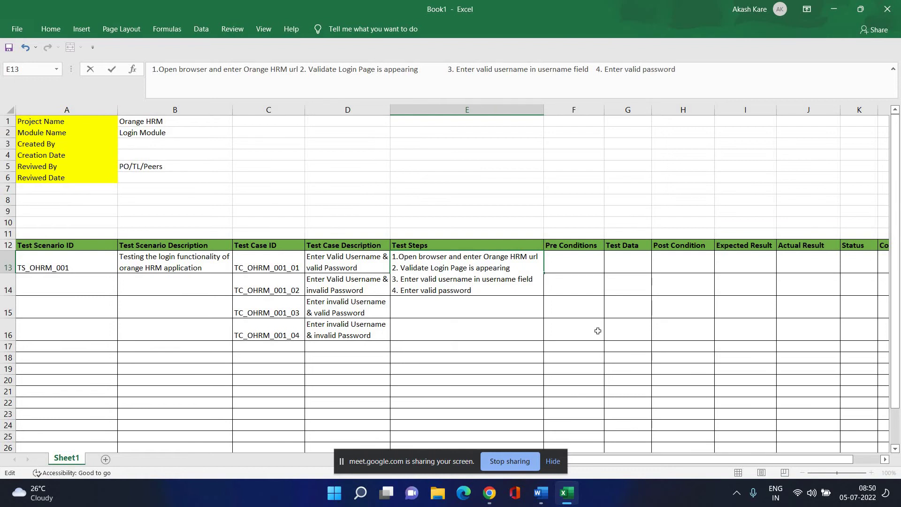
text( in password field)
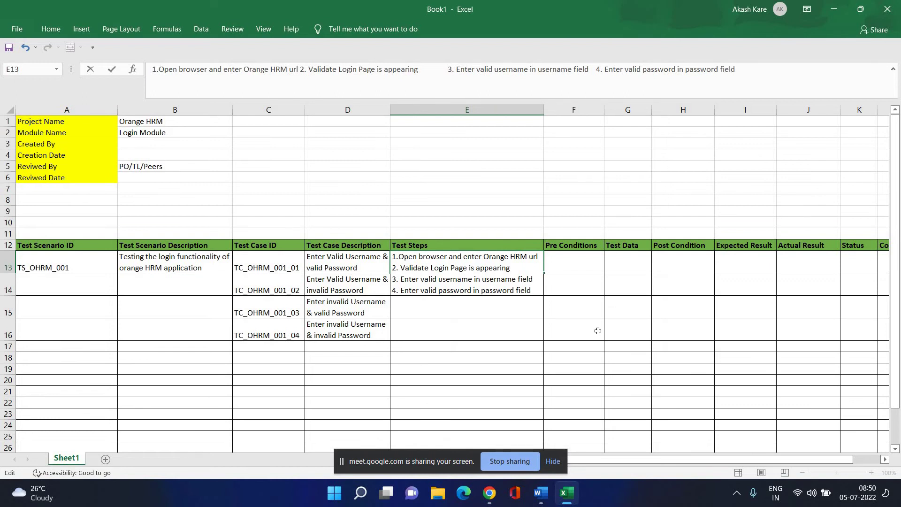
Commit the four login steps in E13, then start a fifth step line '5.'.
key(ctrl+Return)
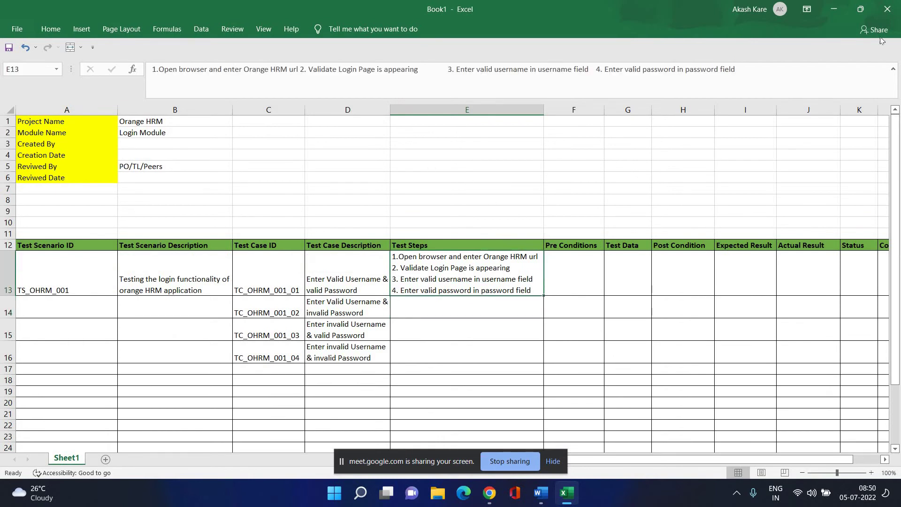
click(824, 72)
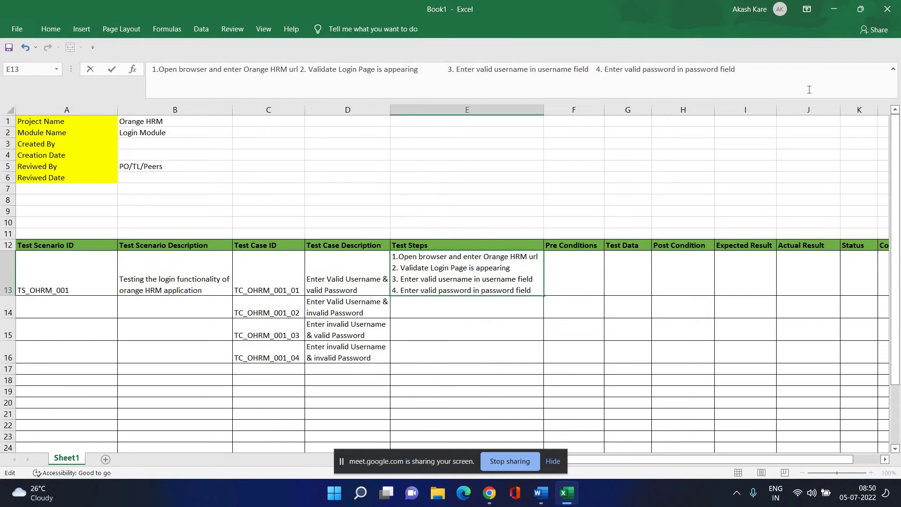
text(5)
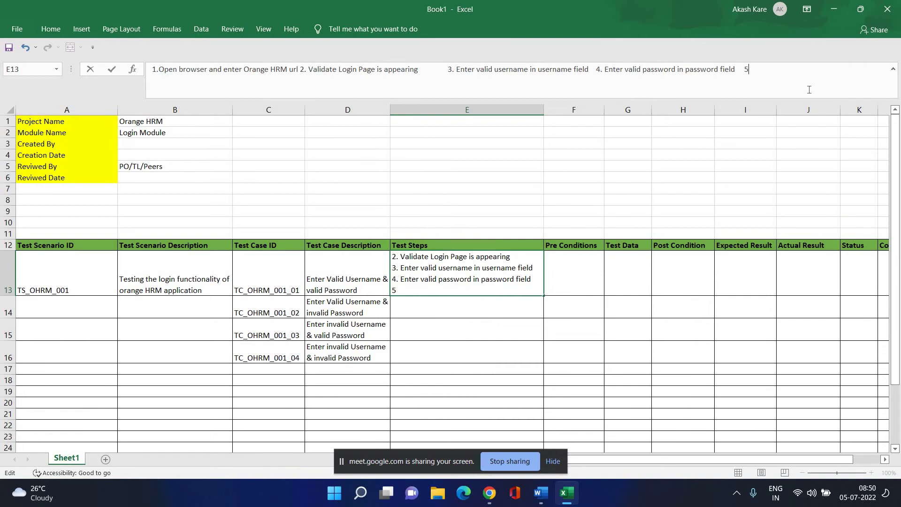
text(.)
mouse_move(489, 492)
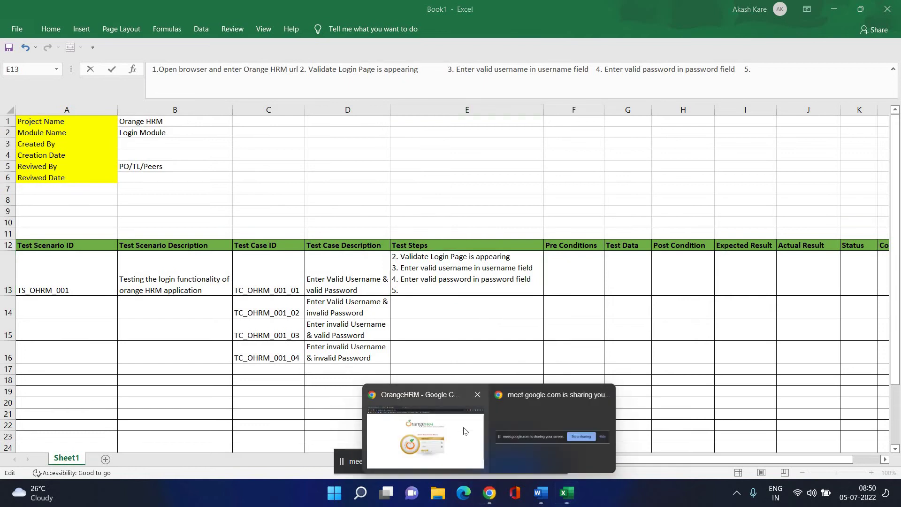
click(466, 430)
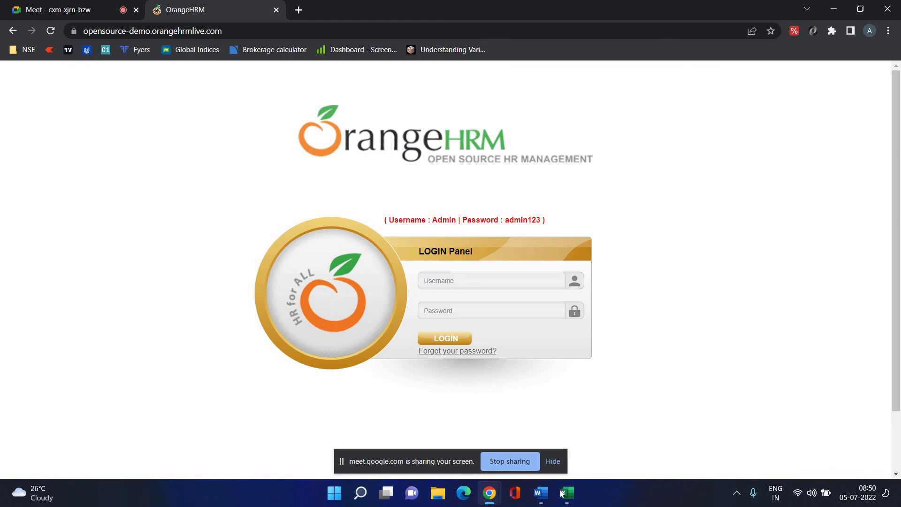
mouse_move(567, 492)
click(575, 444)
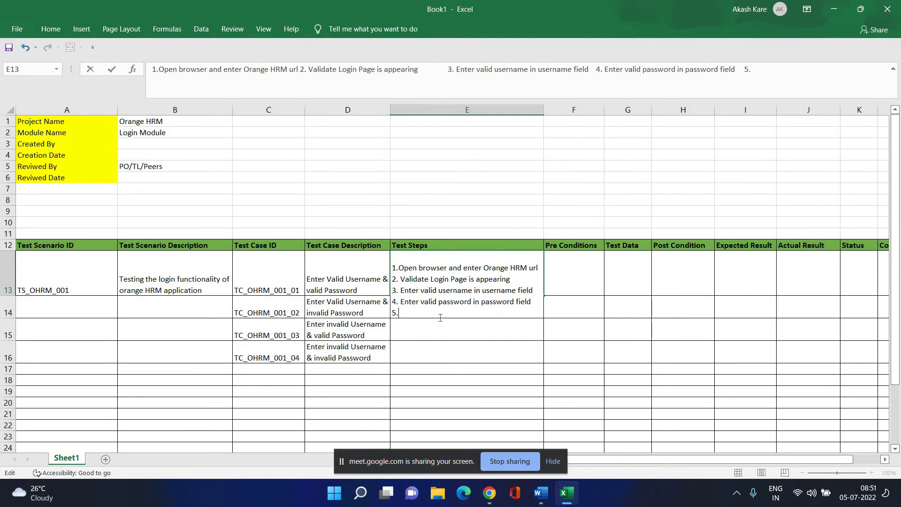
Finish step 5 as 'Click on login button' and commit cell E13.
text(Click)
text(on login button)
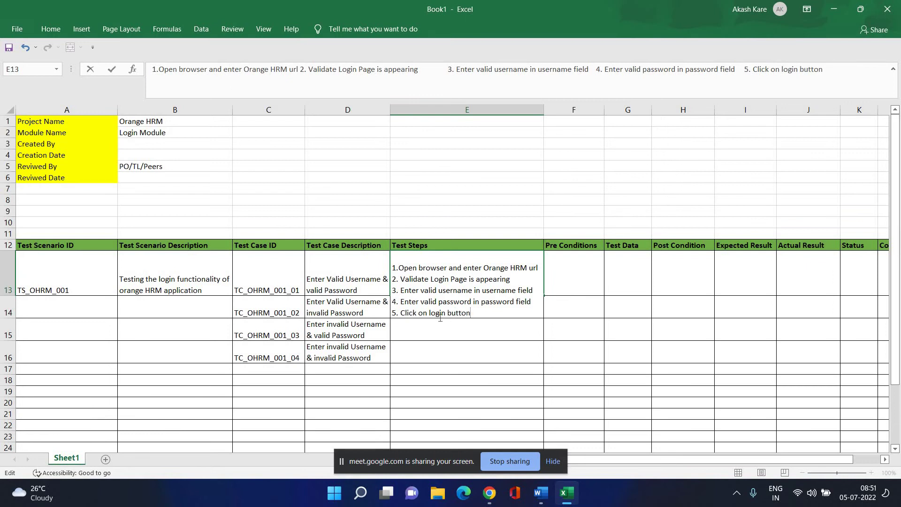
click(441, 370)
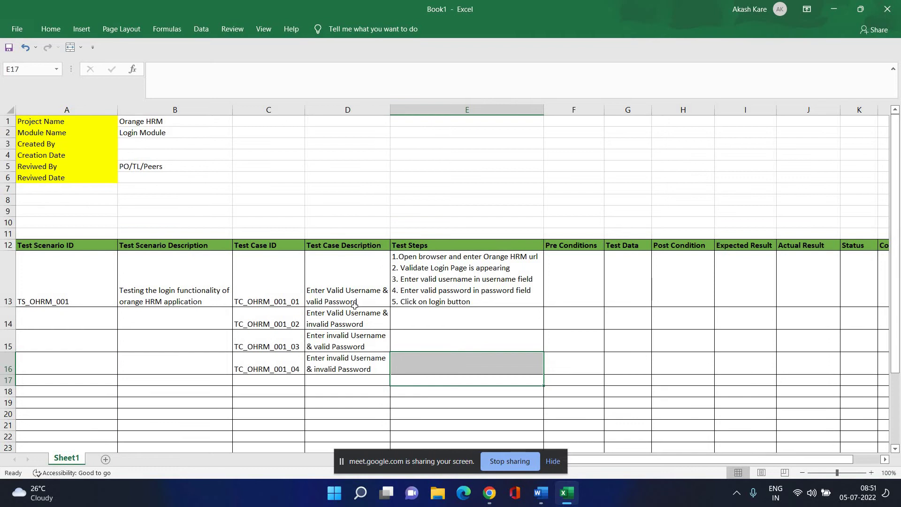
Review the first test case and copy the full five-step text from E13.
click(264, 290)
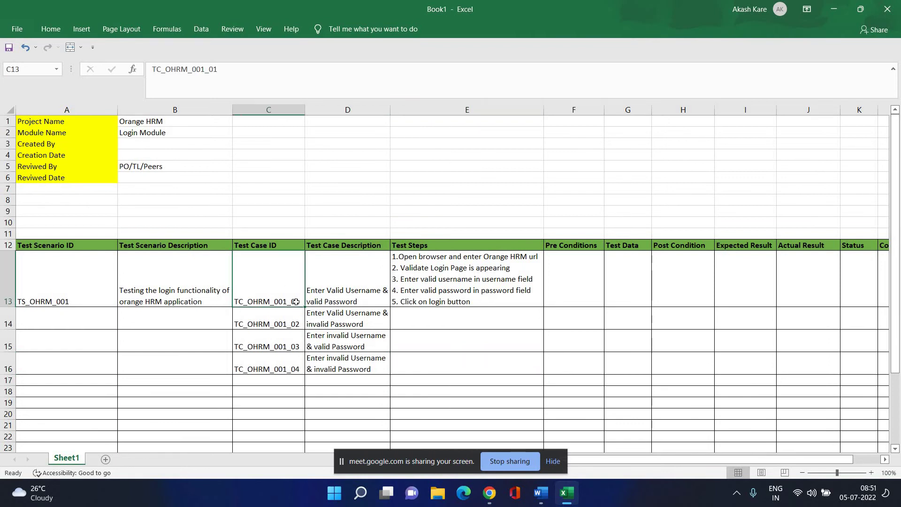
click(357, 275)
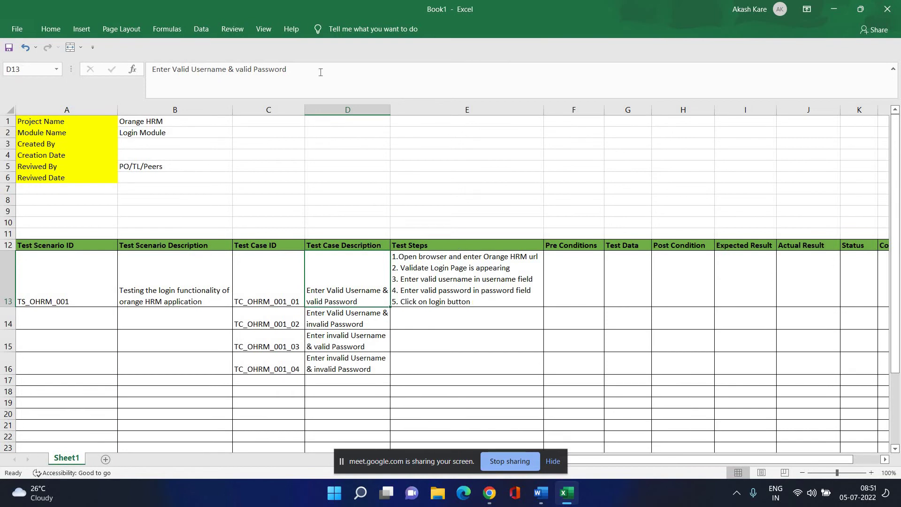
click(493, 296)
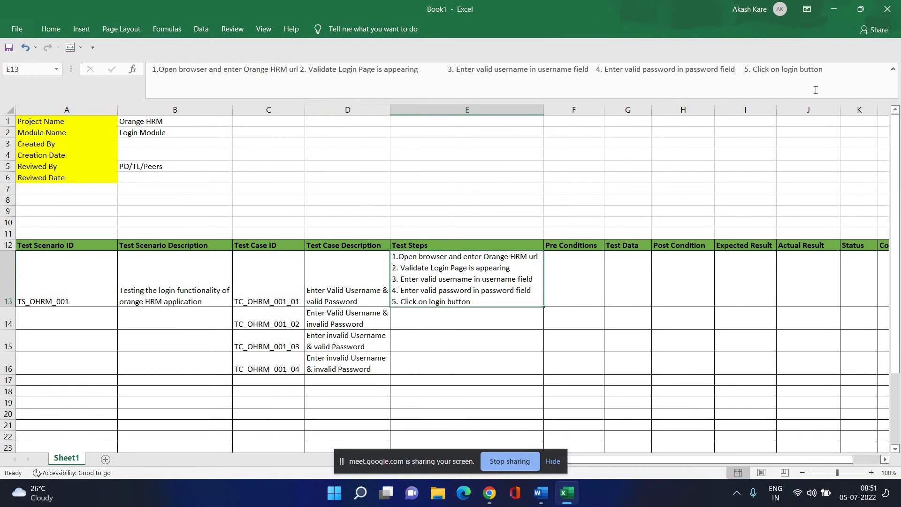
click(841, 72)
key(ctrl+a)
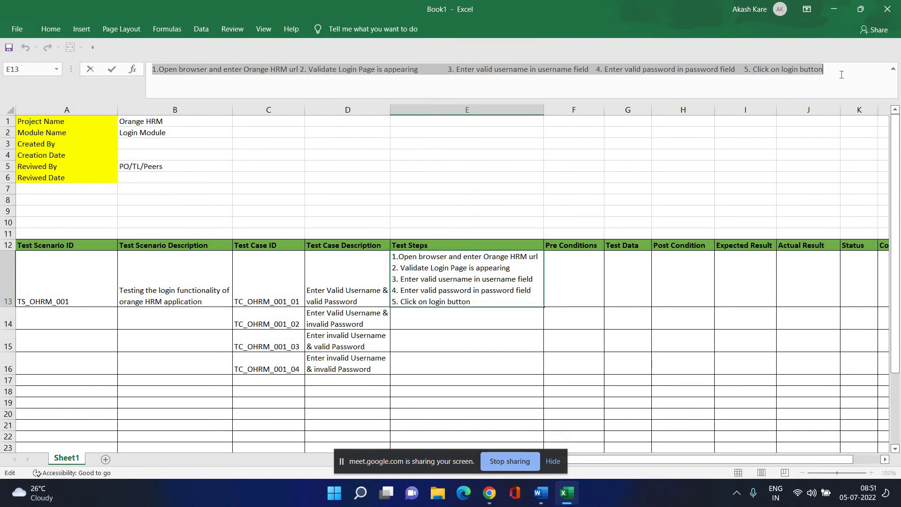
key(ctrl+c)
Paste the copied test steps into cells E14, E15 and E16.
click(465, 319)
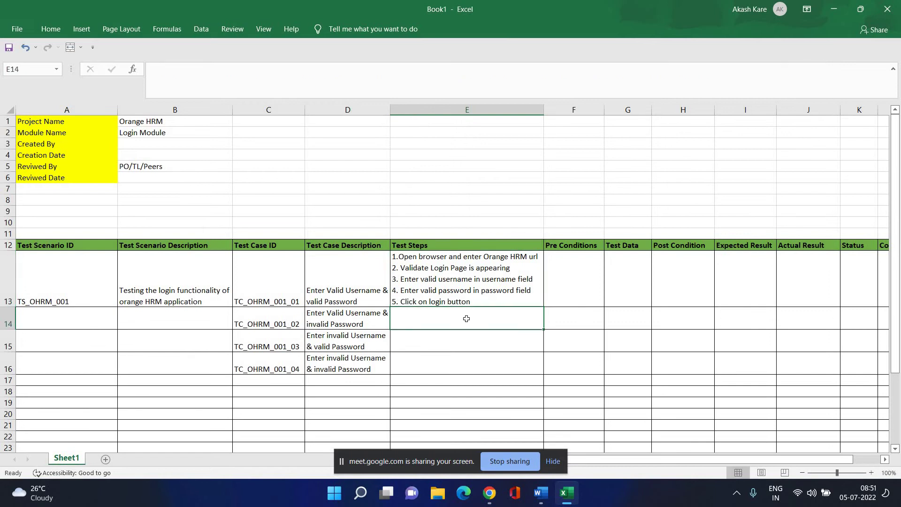
key(ctrl+v)
click(500, 363)
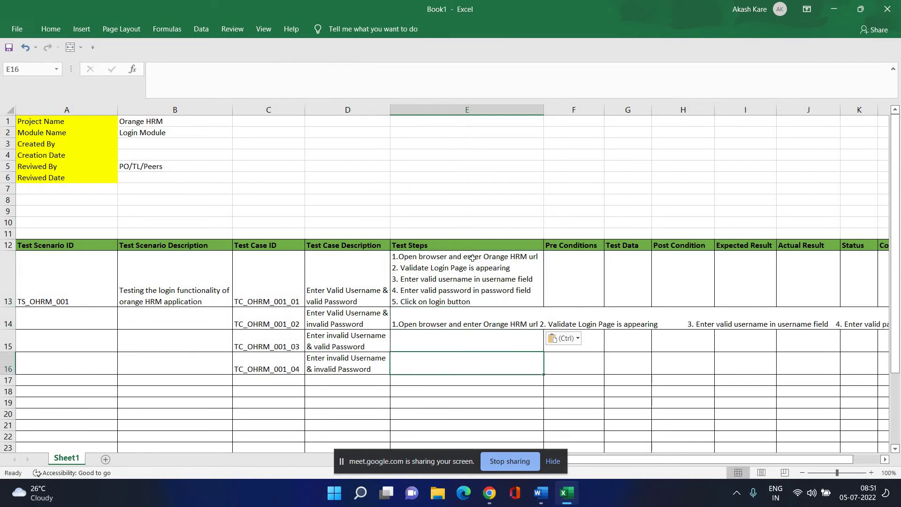
click(465, 319)
click(425, 339)
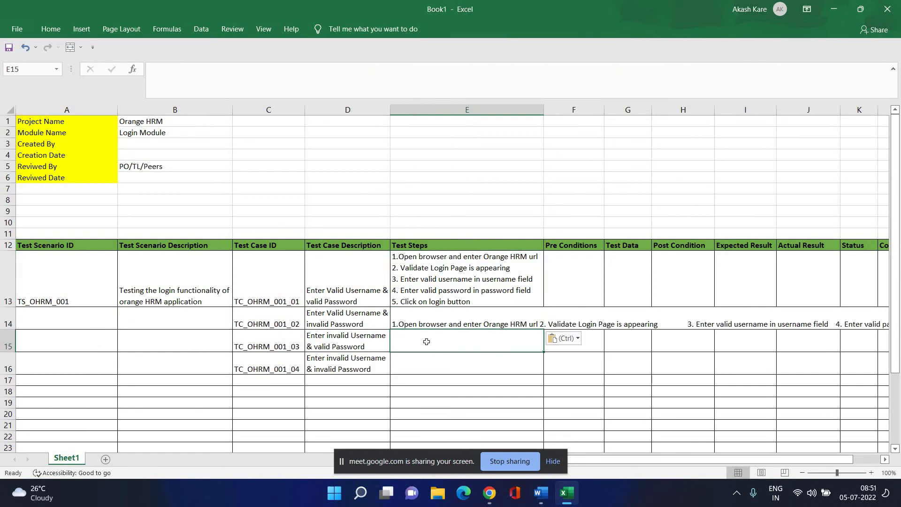
key(ctrl+v)
click(439, 363)
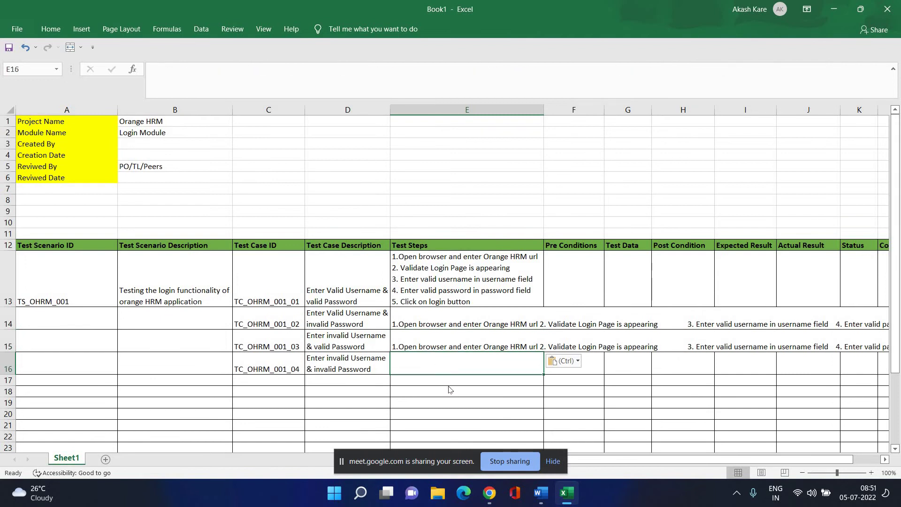
key(ctrl+v)
key(Escape)
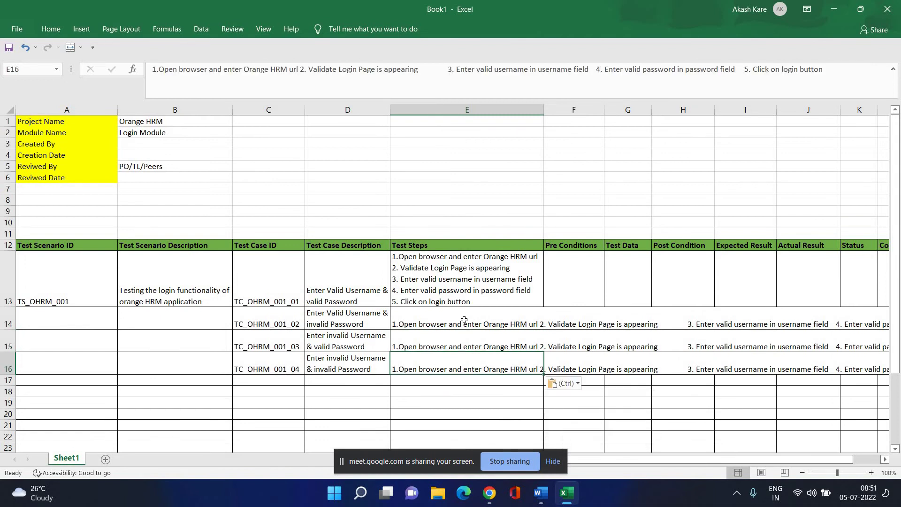
Apply Wrap Text to E14 so its steps show on five lines.
click(465, 319)
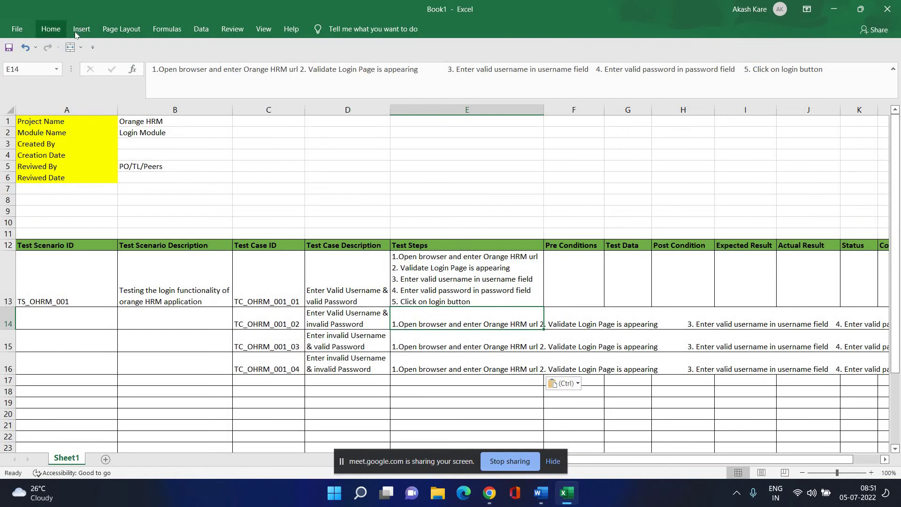
click(51, 29)
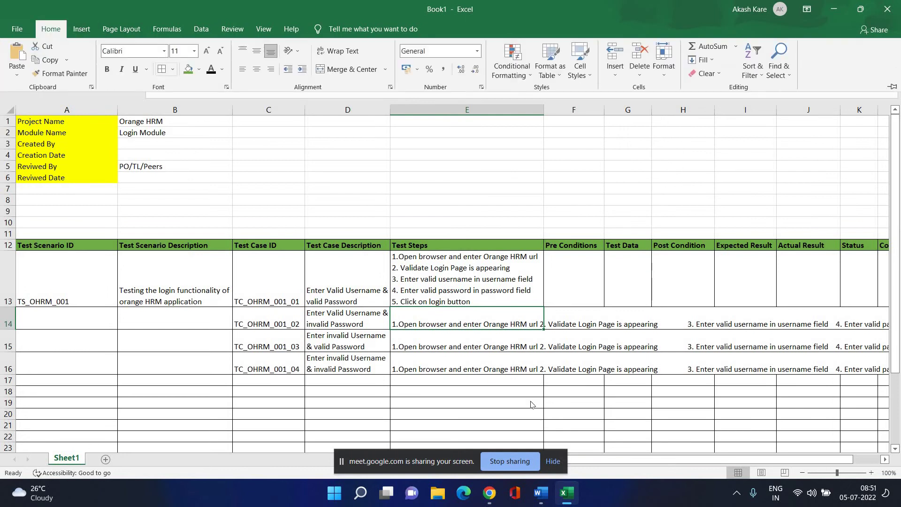
drag(436, 330, 436, 373)
key(Return)
click(470, 318)
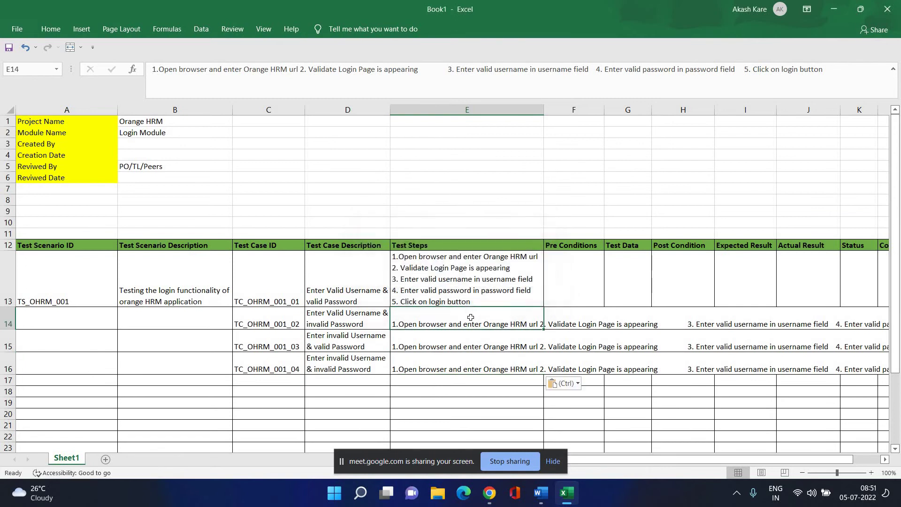
click(50, 29)
click(350, 52)
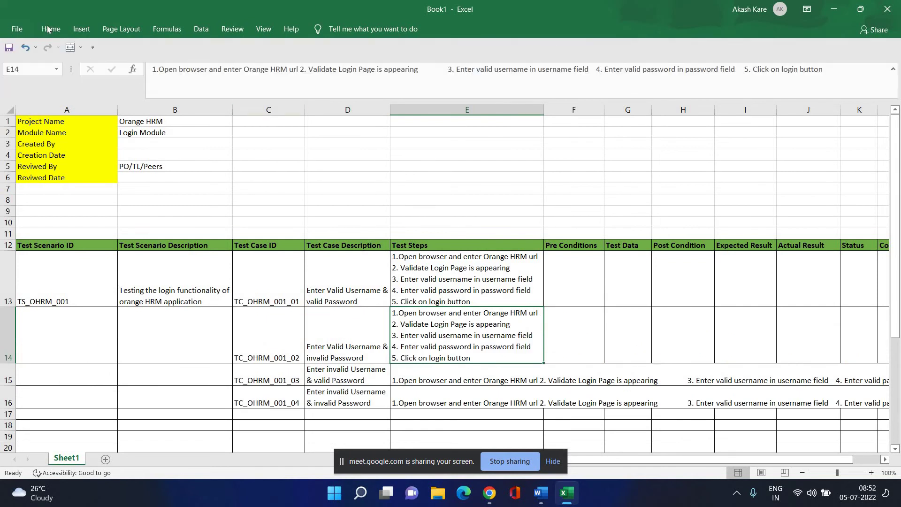
click(51, 28)
click(339, 51)
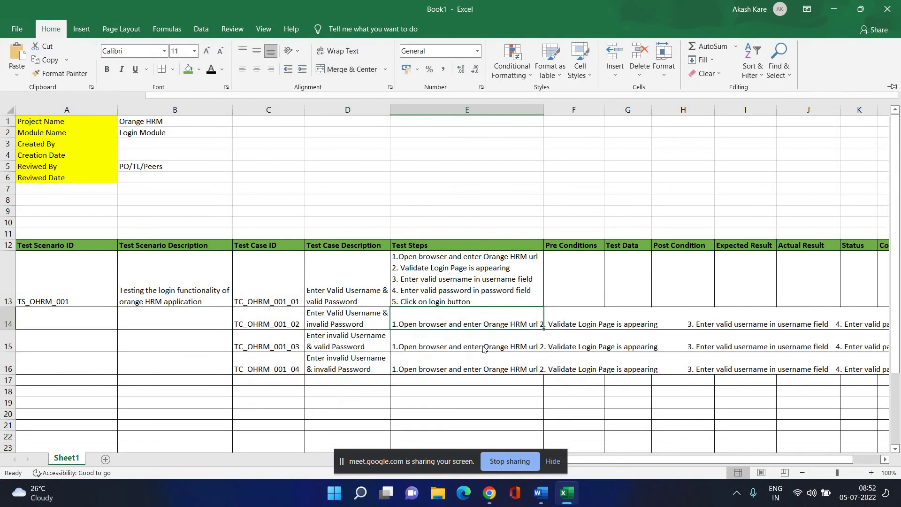
click(339, 51)
click(486, 384)
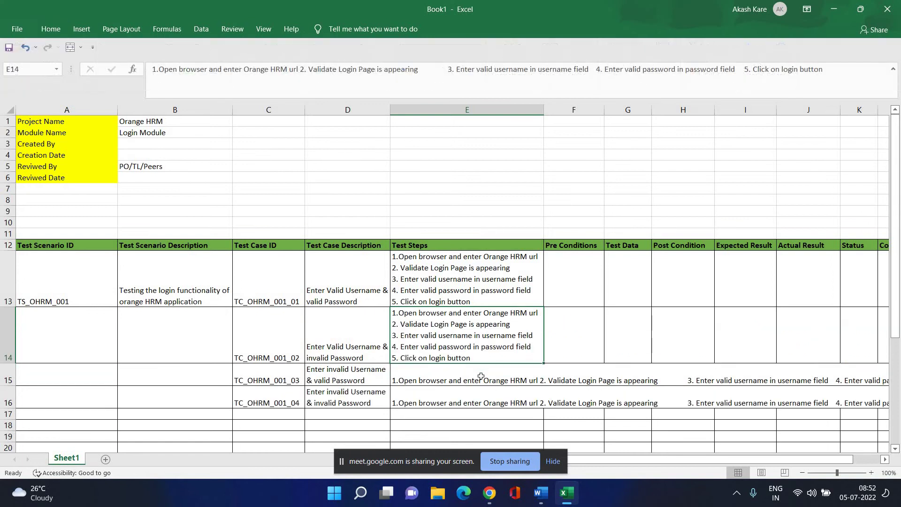
Apply Wrap Text to E15 and E16 so their steps show on five lines.
click(473, 394)
click(463, 379)
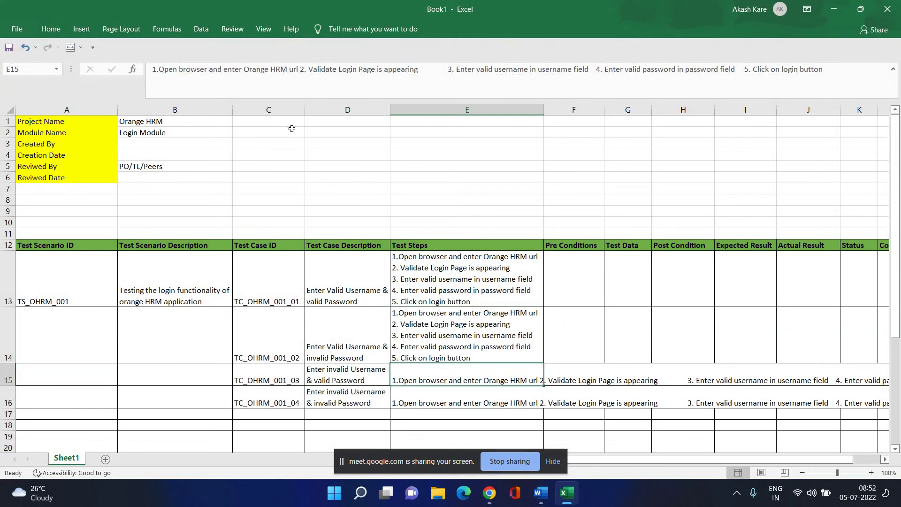
click(53, 31)
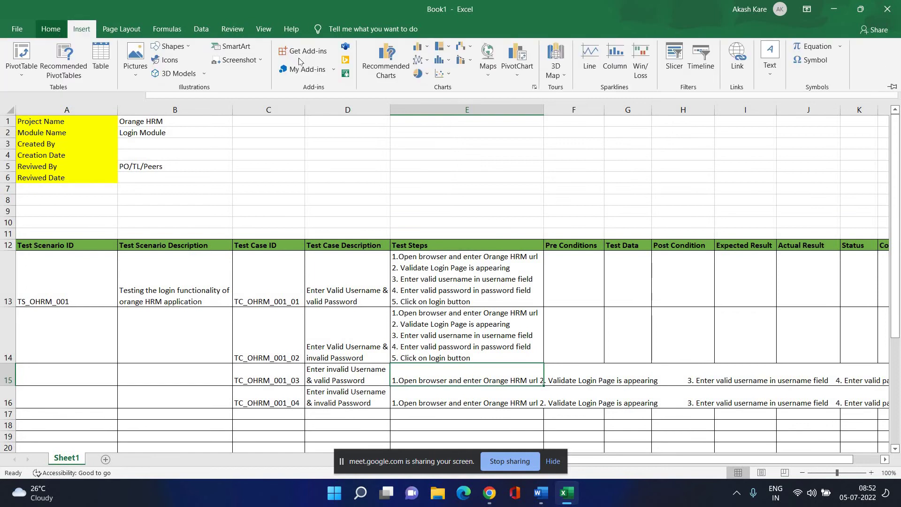
click(329, 51)
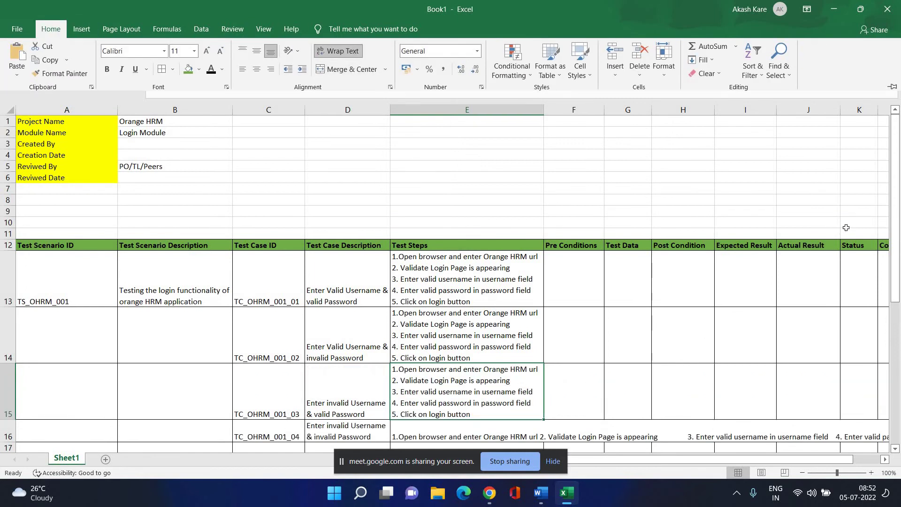
drag(896, 260, 896, 306)
click(511, 392)
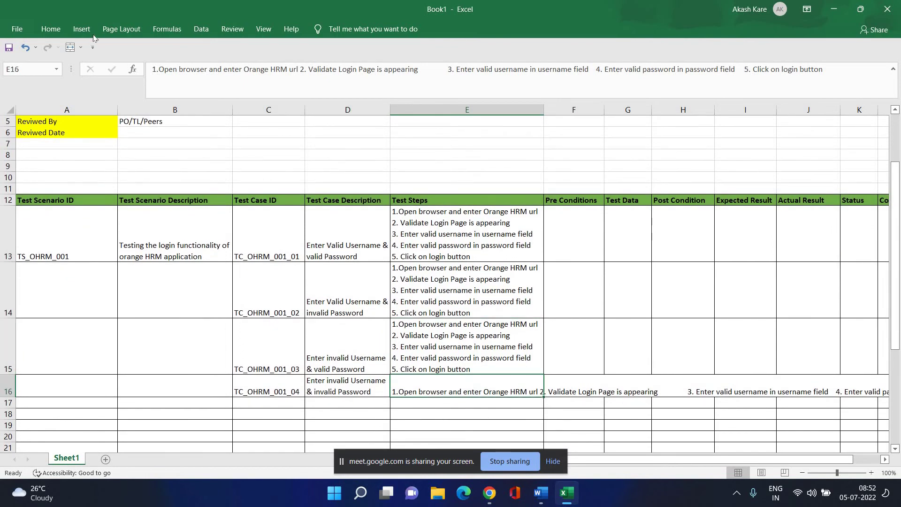
click(49, 29)
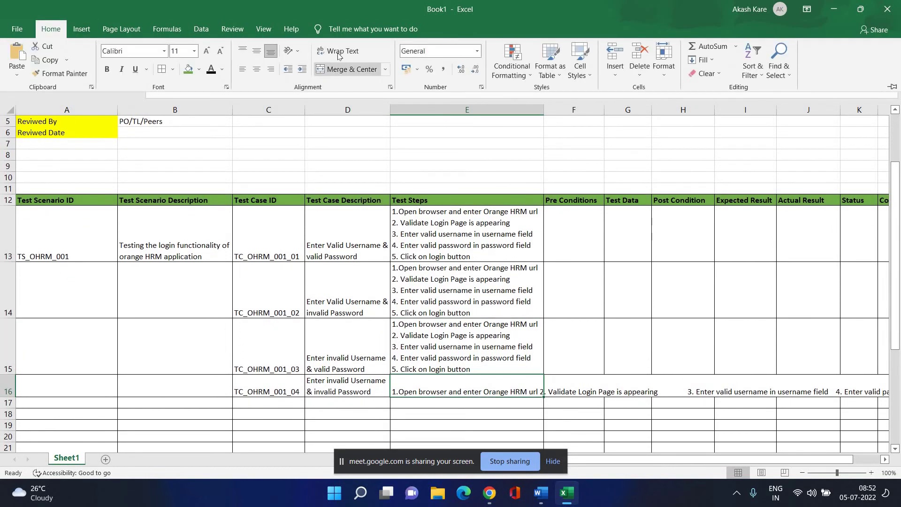
click(339, 52)
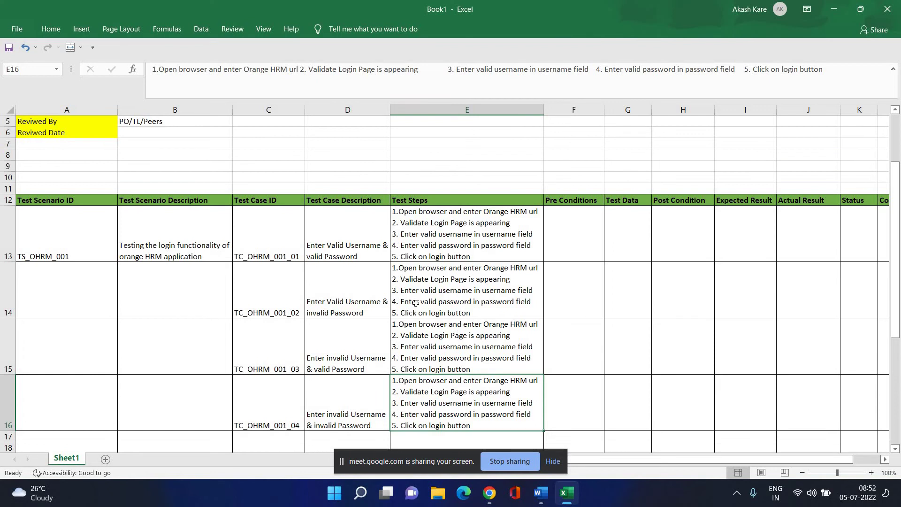
Change step 4 in E14 to say 'invalid password'.
click(432, 291)
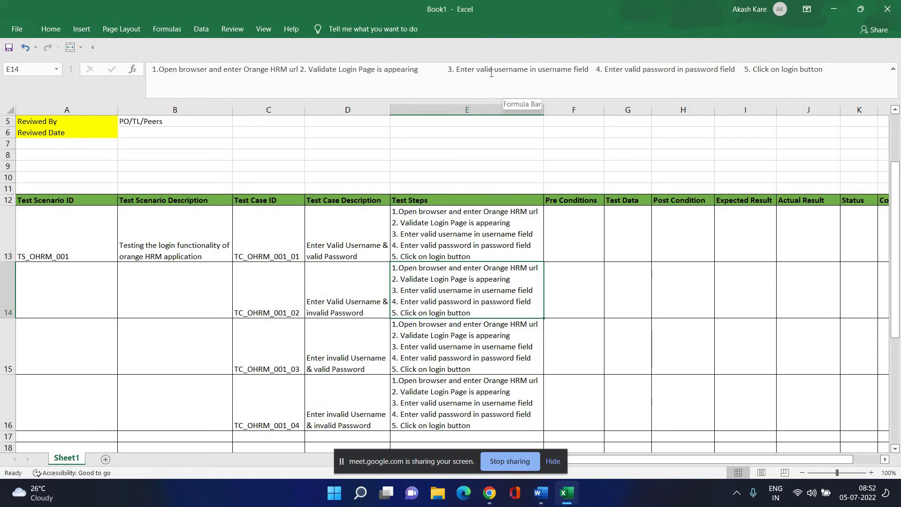
double_click(631, 70)
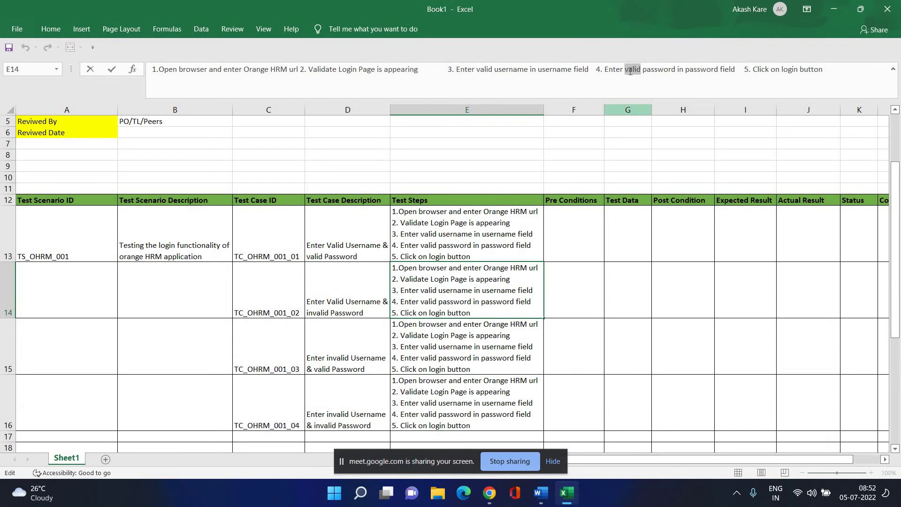
key(Left)
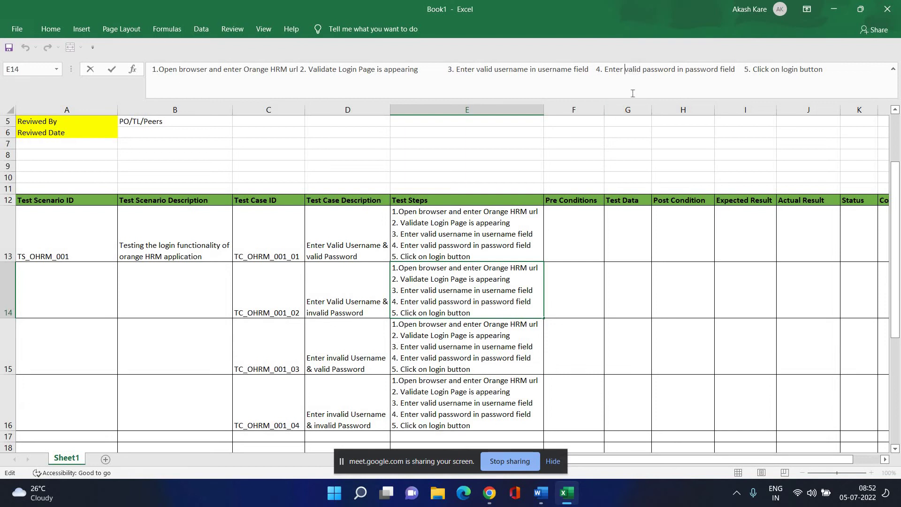
text(in)
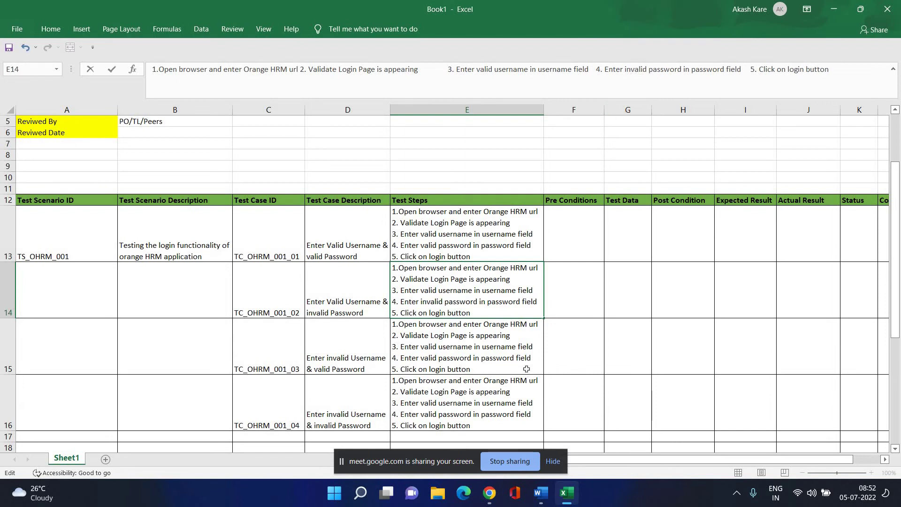
key(Return)
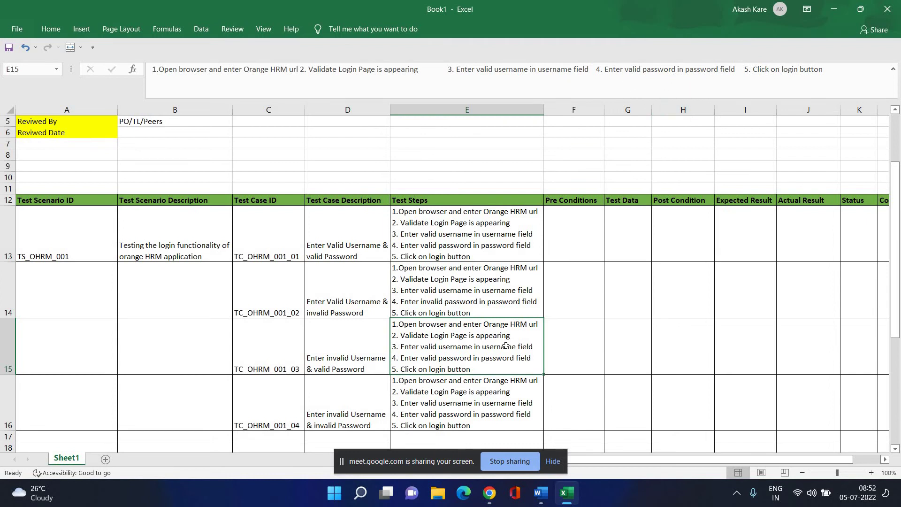
Change step 3 in E15 to say 'invalid username'.
click(473, 305)
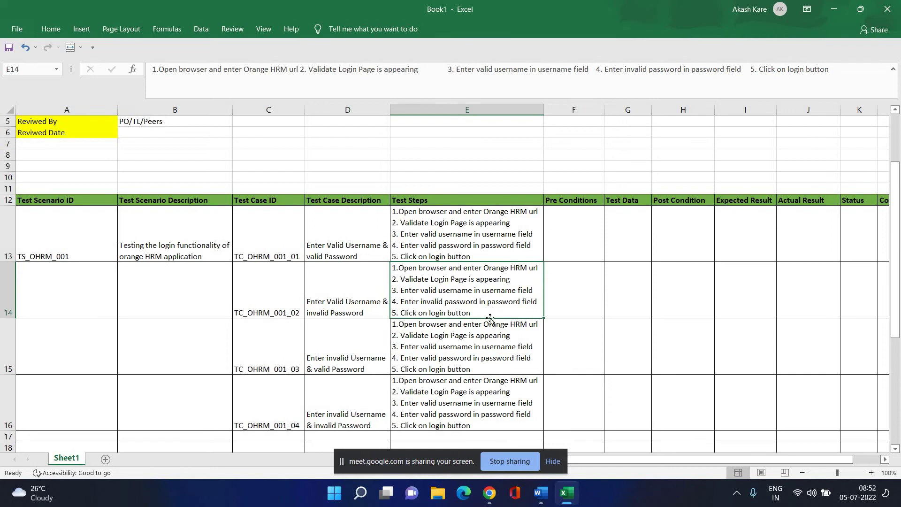
click(474, 355)
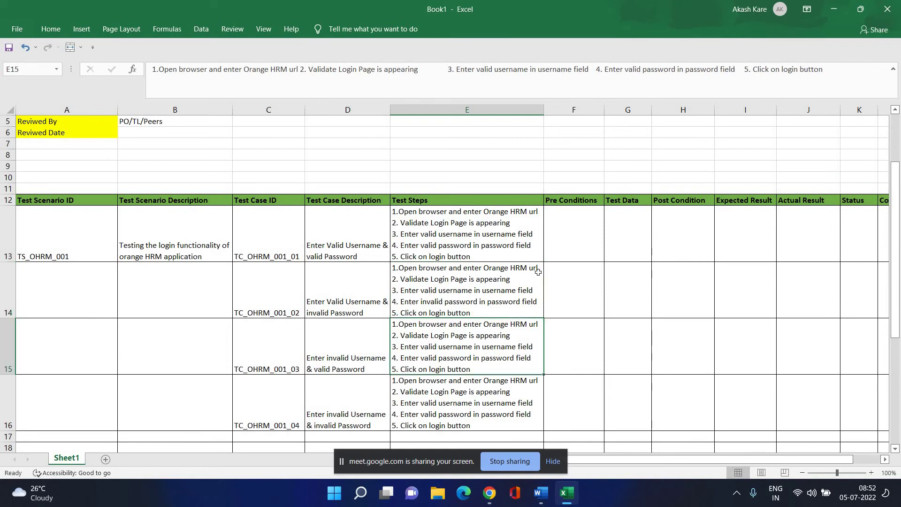
click(477, 73)
text(in)
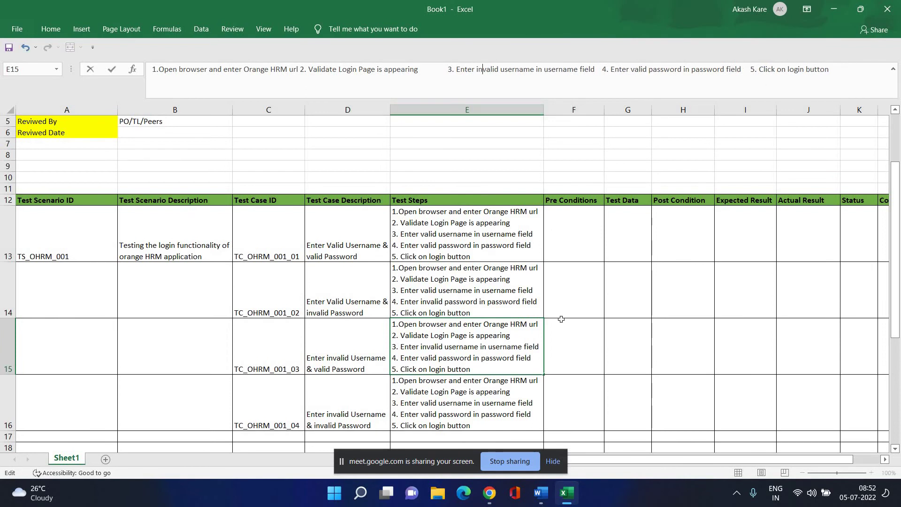
click(501, 401)
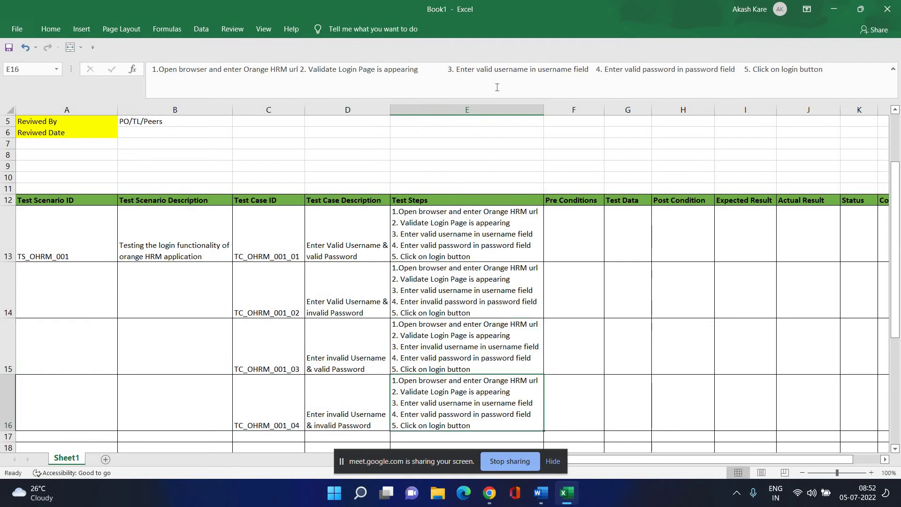
Change steps 3 and 4 in E16 to 'invalid username' and 'invalid password'.
key(F2)
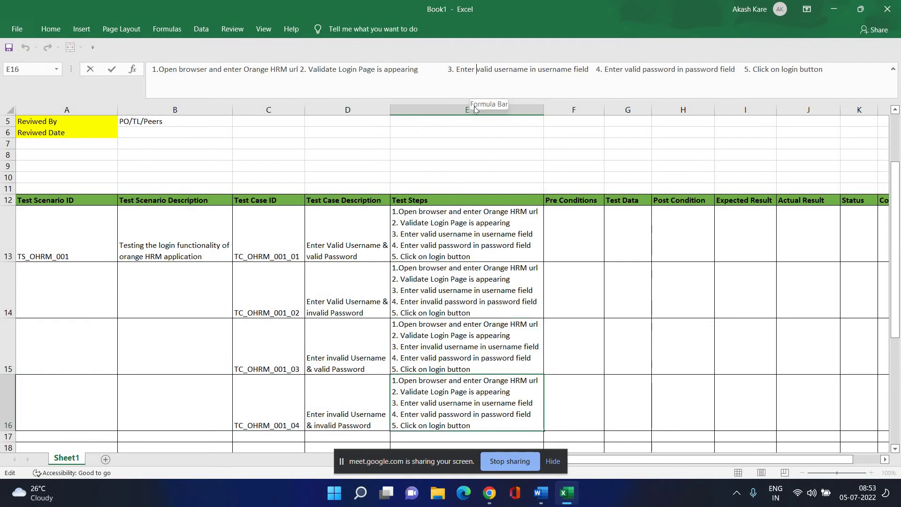
text(in)
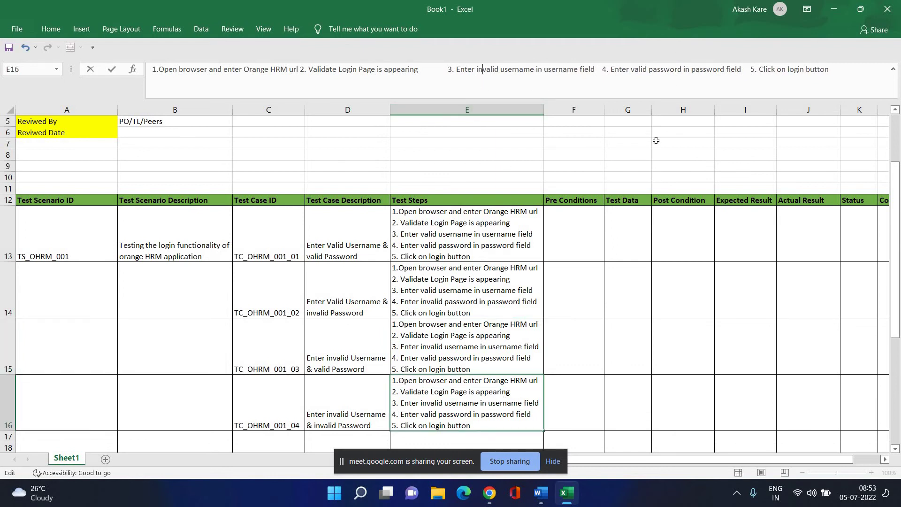
click(630, 71)
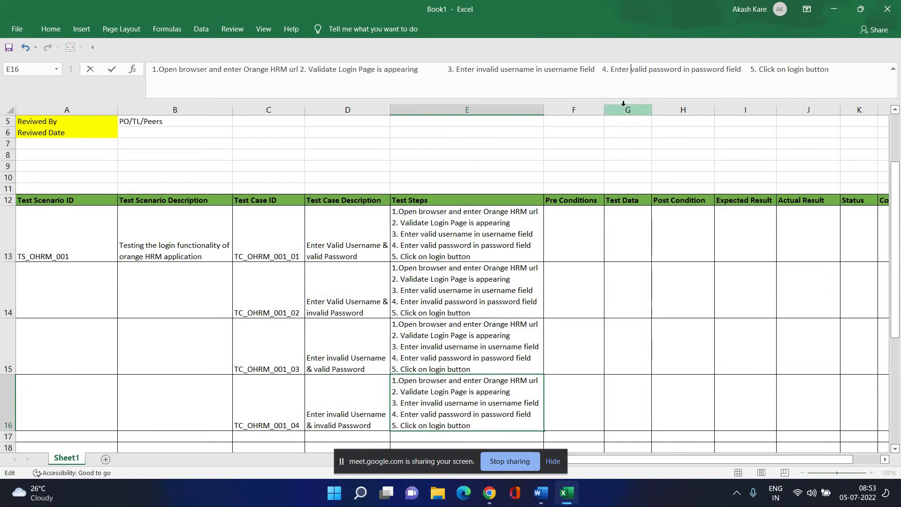
text(in)
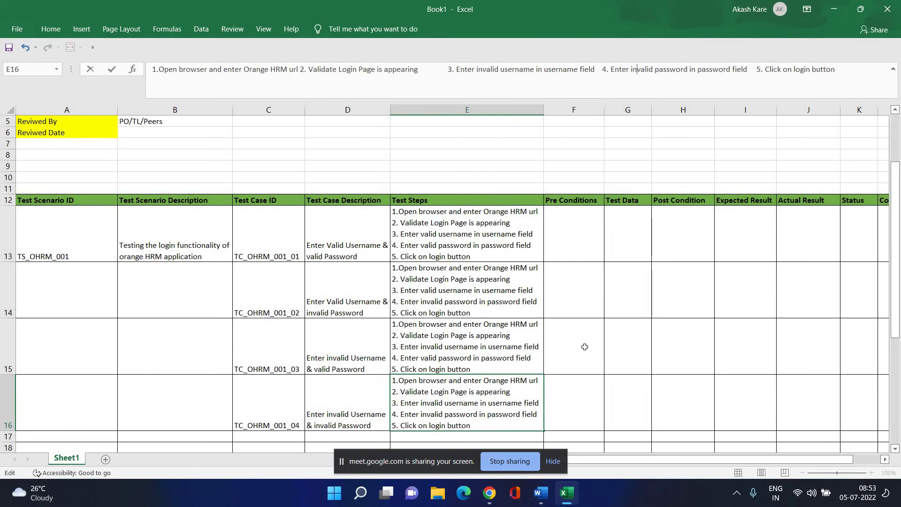
click(584, 347)
click(503, 398)
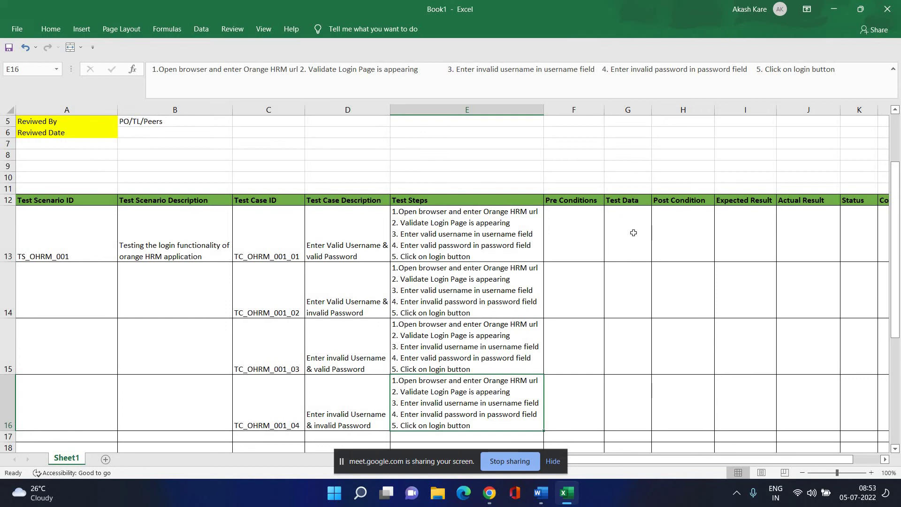
Enter 'Valid url of Orange HRM' in the Pre Conditions cell F13.
click(581, 243)
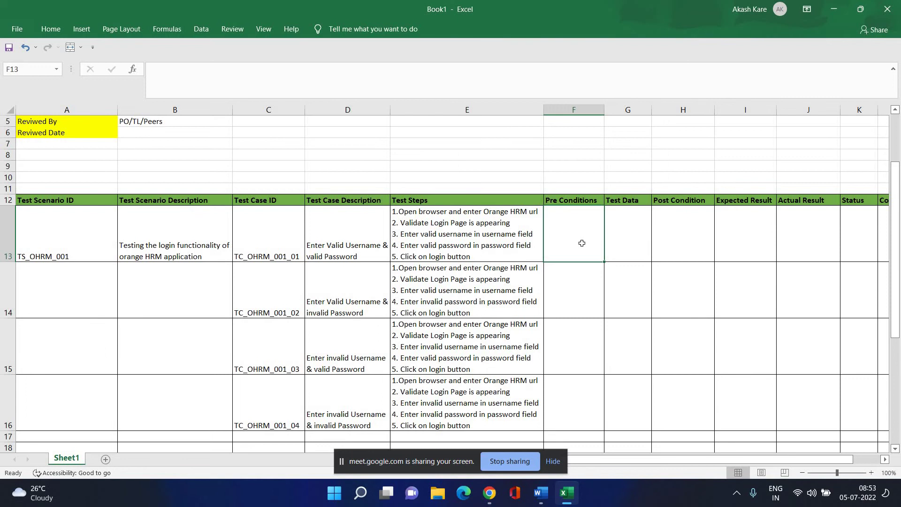
text(V)
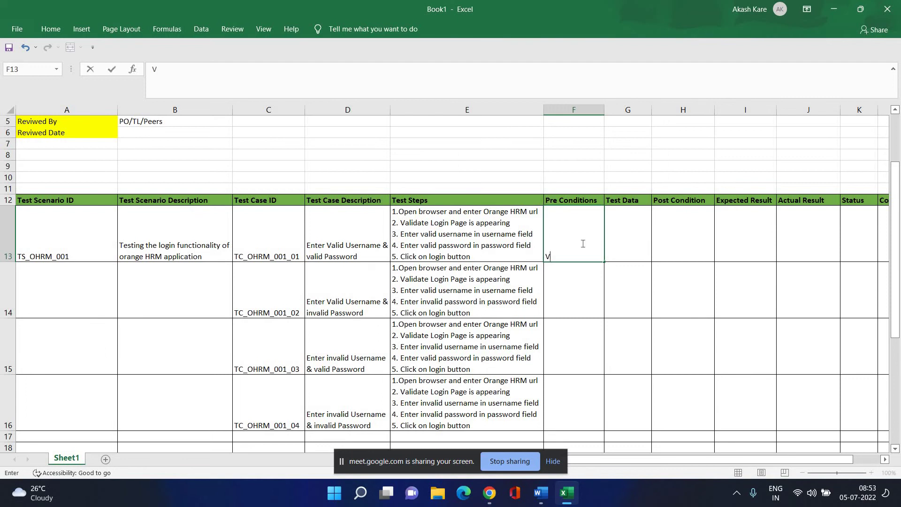
text(a)
text(lid url of)
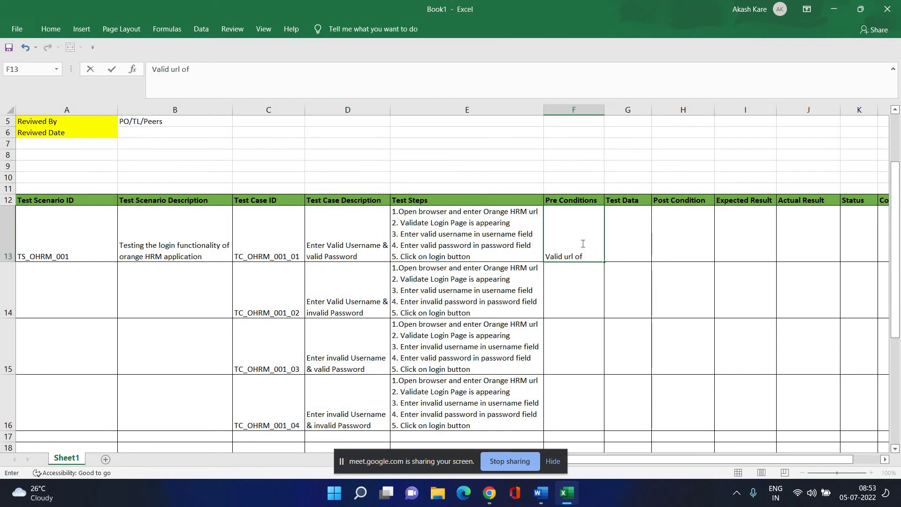
text( Orange HRM)
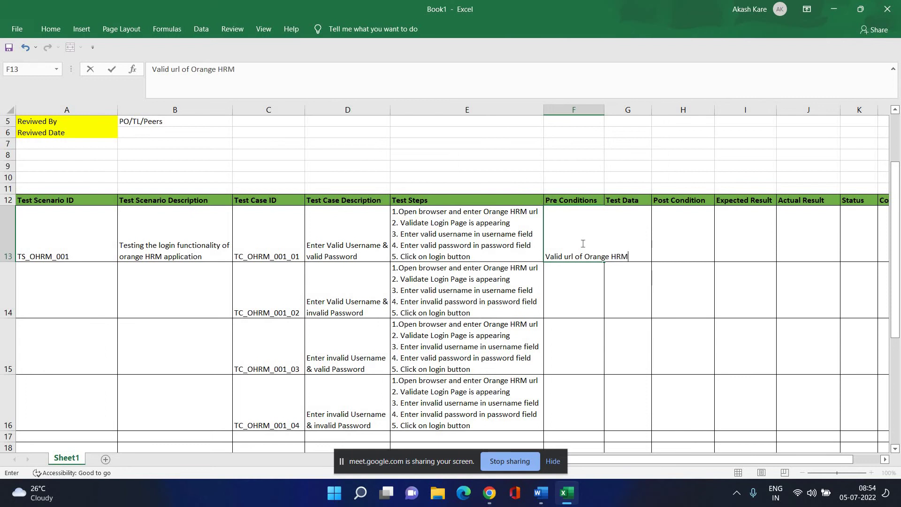
key(Return)
Wrap F13's text within the cell and add a trailing comma.
click(576, 236)
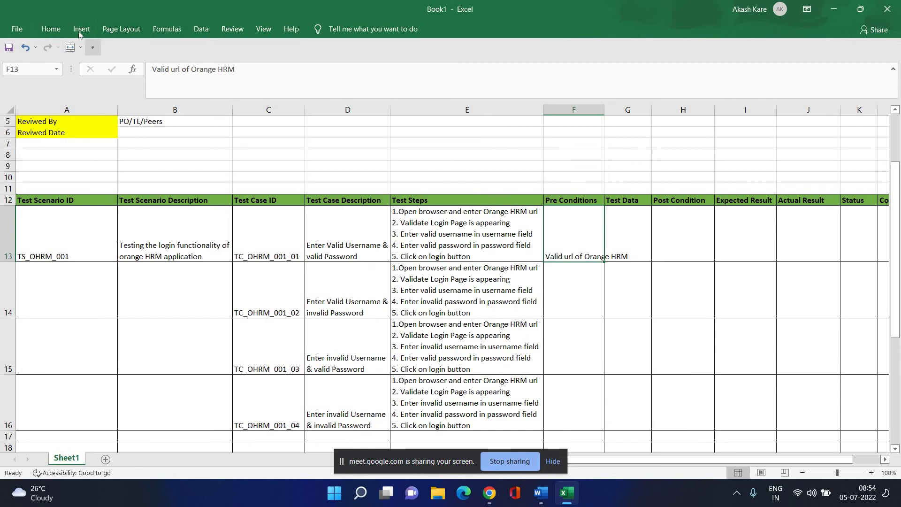
click(51, 30)
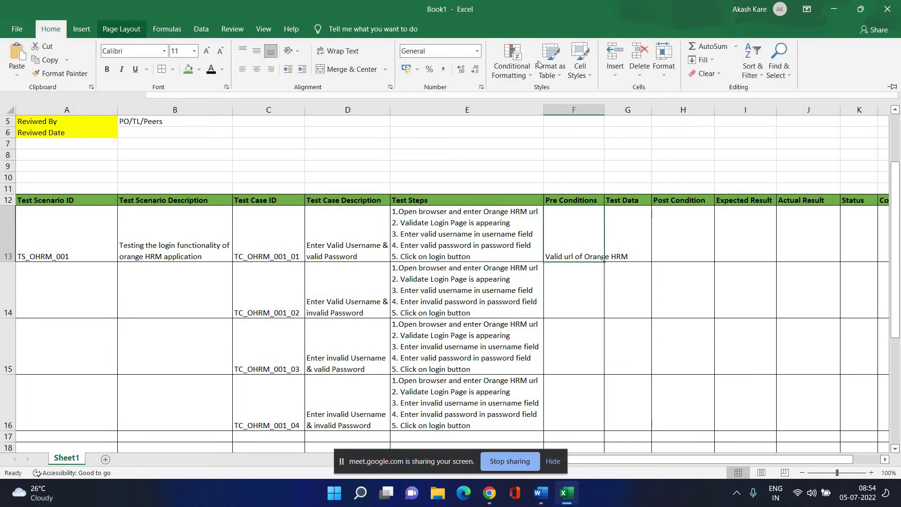
click(340, 52)
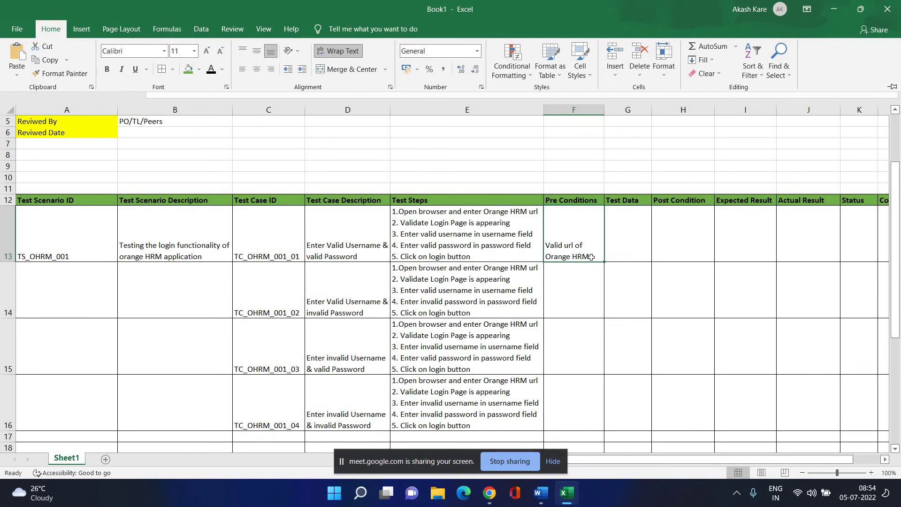
click(275, 97)
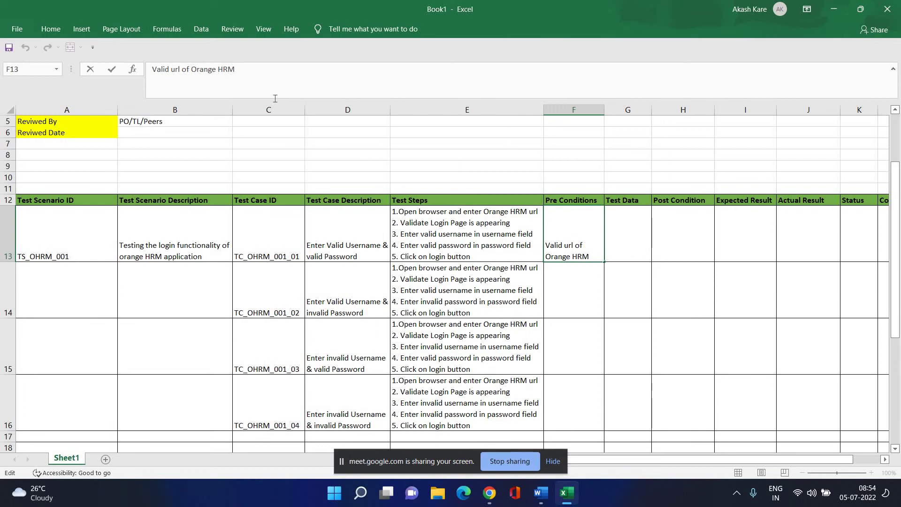
text(,)
mouse_move(490, 493)
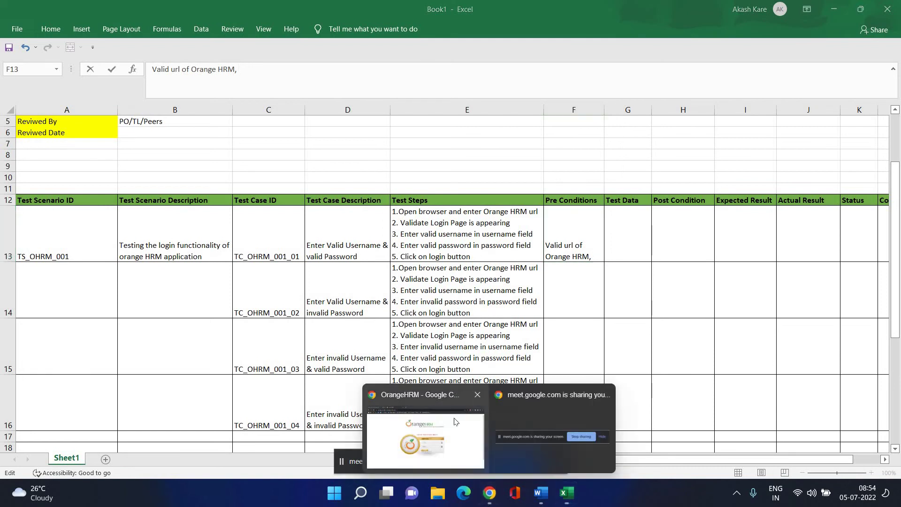
click(452, 424)
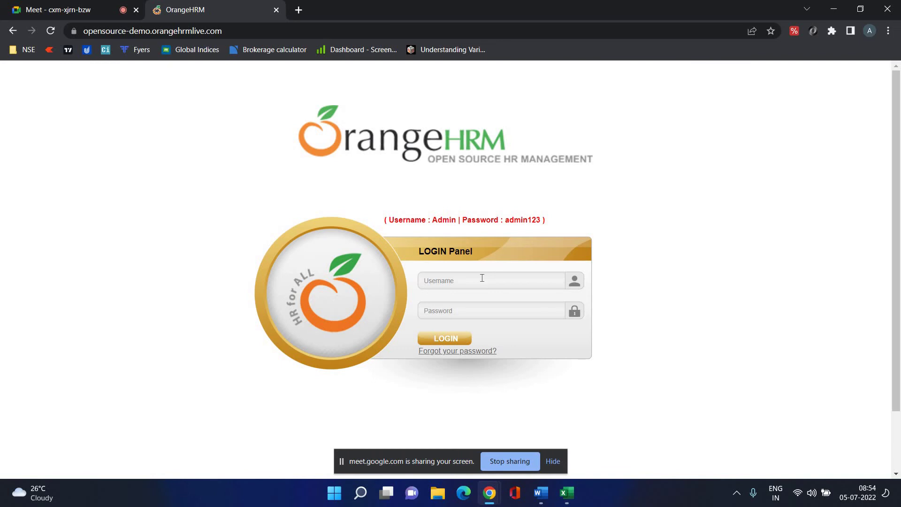
click(574, 497)
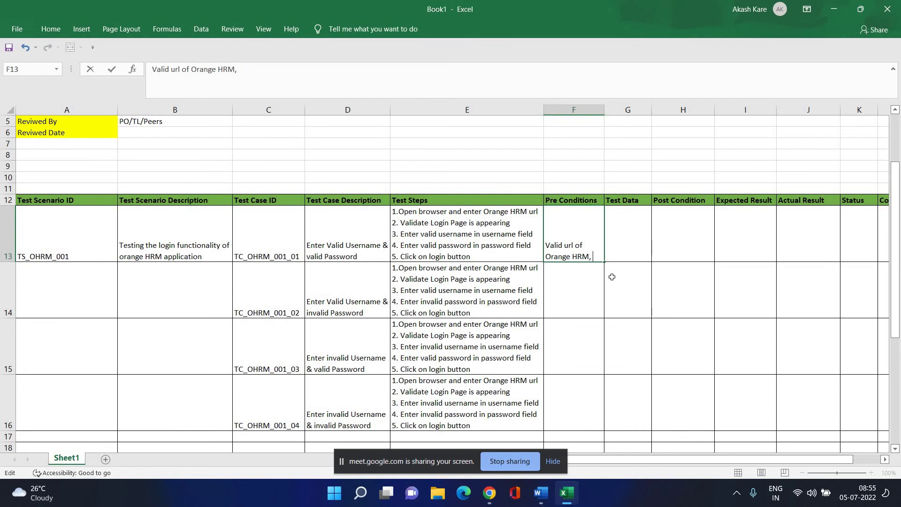
Append 'Test Data' to F13 so it reads 'Valid url of Orange HRM, Test Data'.
text(Test)
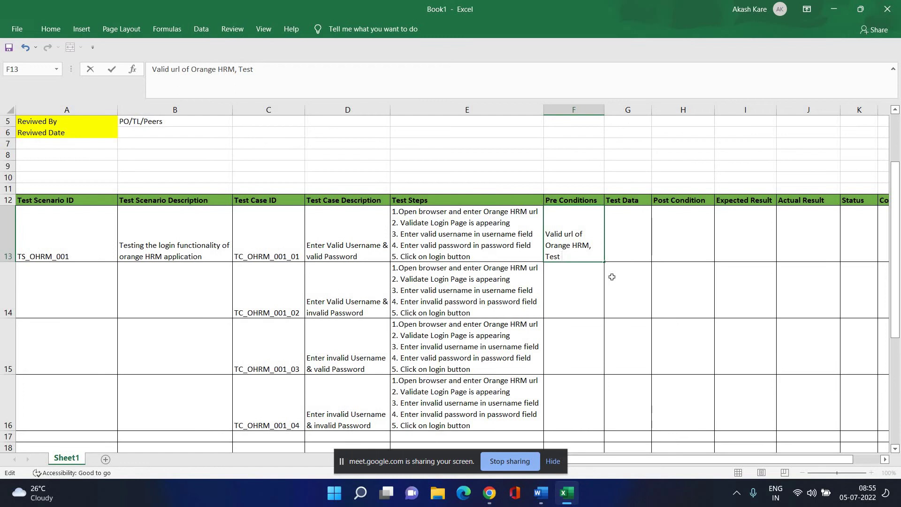
text( Data)
key(Return)
click(582, 211)
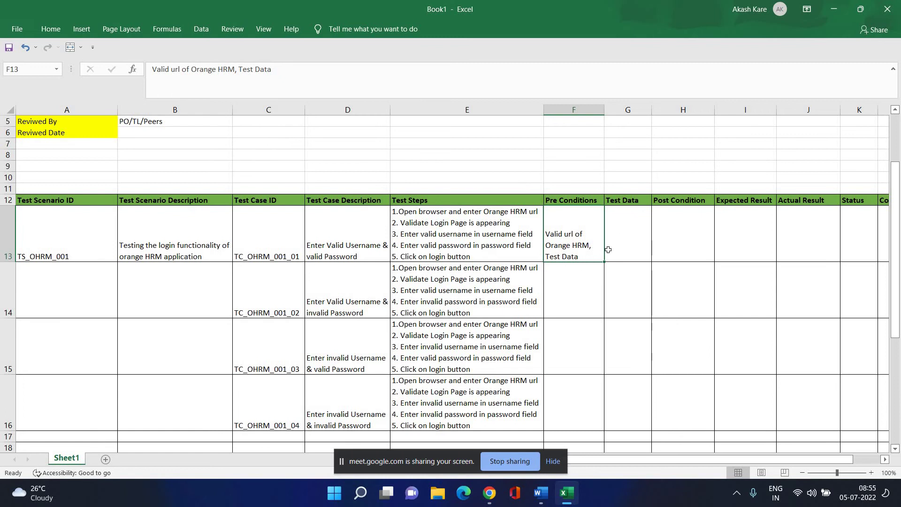
click(626, 230)
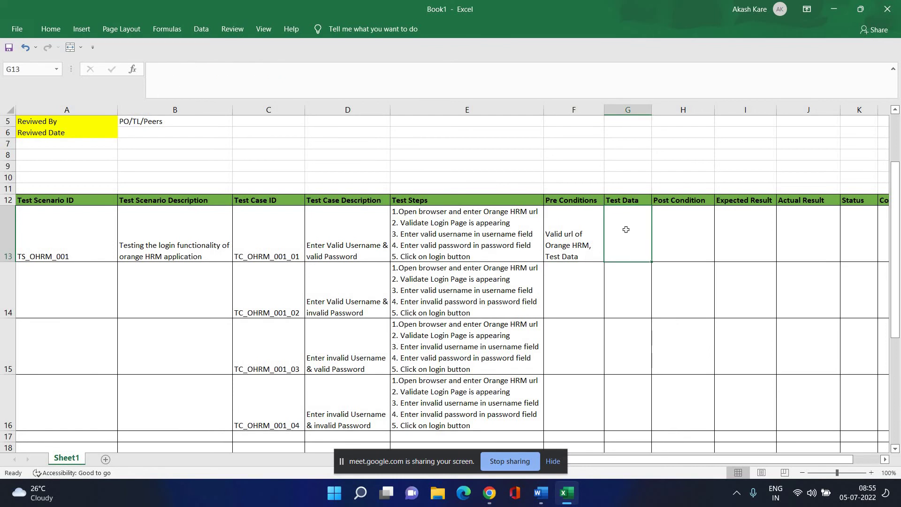
mouse_move(489, 492)
click(458, 444)
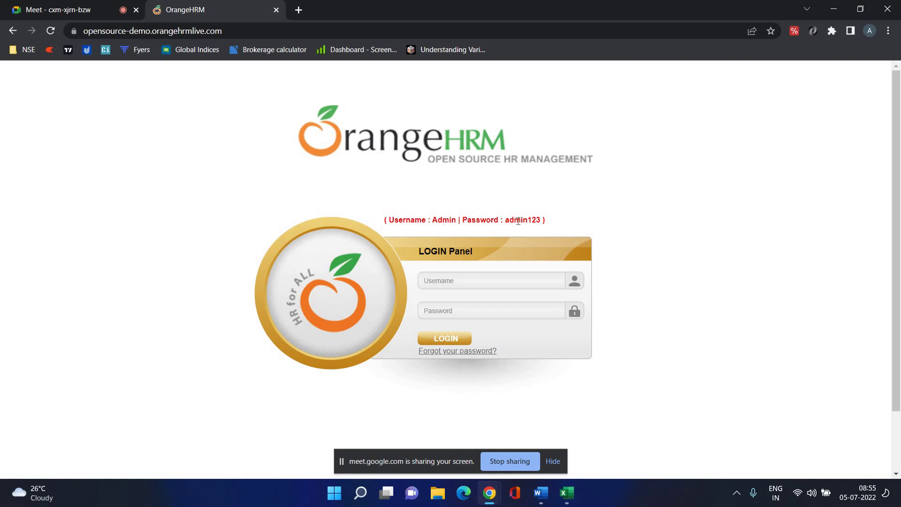
key(alt+Tab)
click(646, 239)
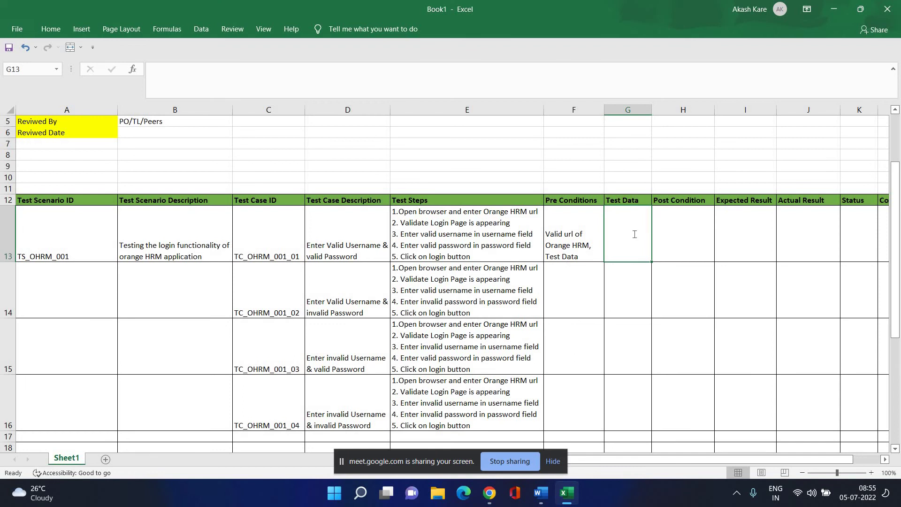
Enter the demo username line in Test Data cell G13 and widen column G.
text(U)
key(BackSpace)
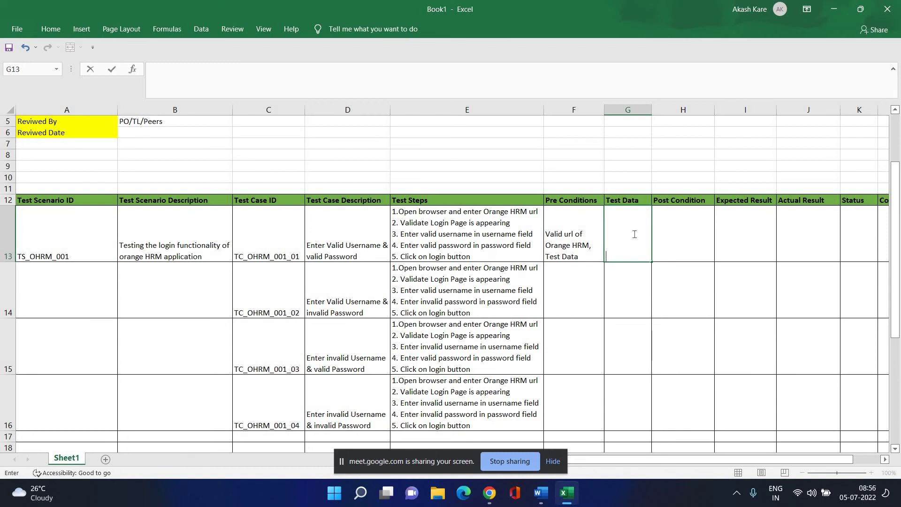
text(username - Admin)
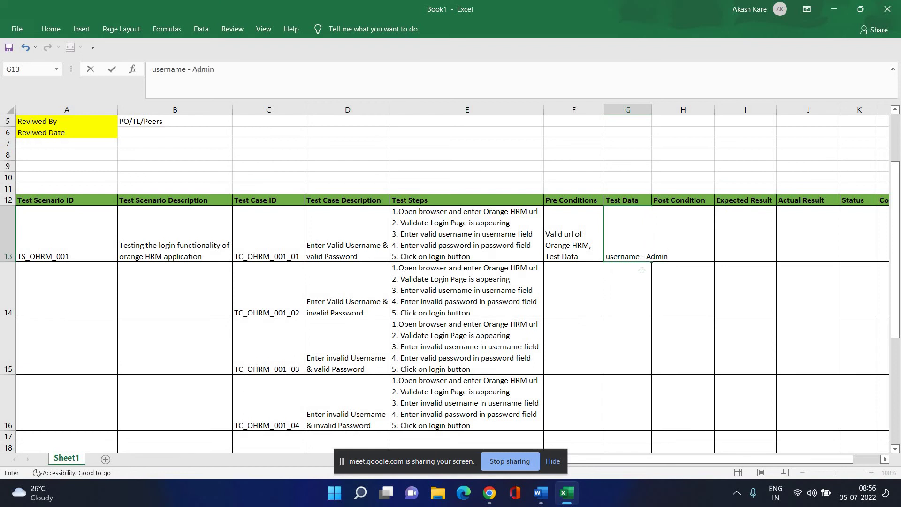
click(651, 324)
drag(639, 245, 656, 281)
click(640, 244)
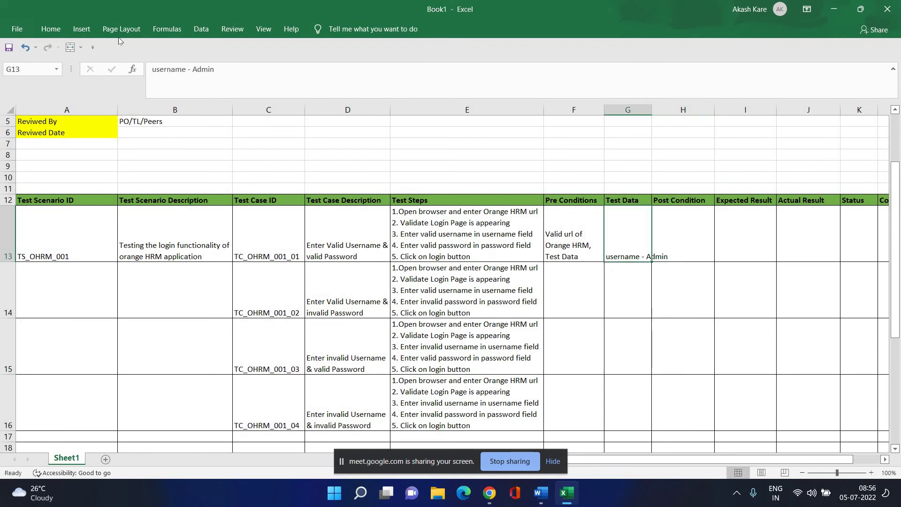
click(320, 79)
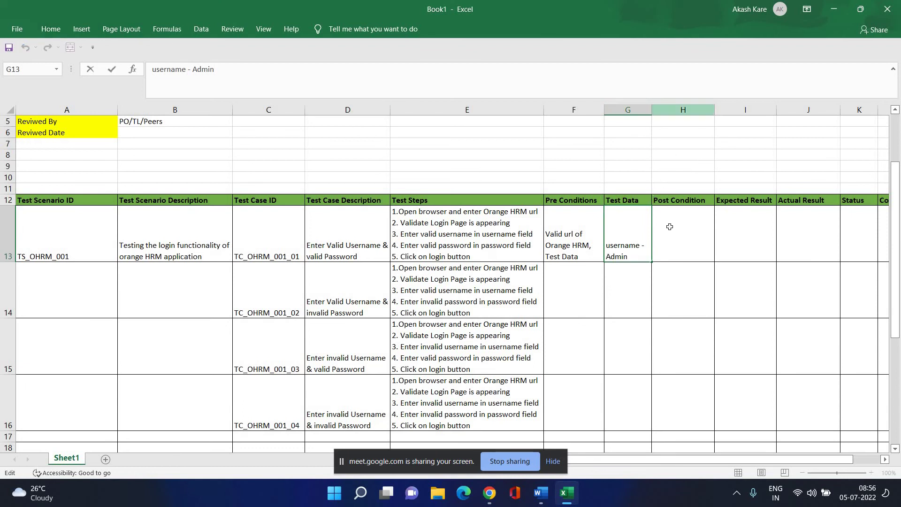
key(Tab)
drag(652, 111, 673, 114)
click(657, 254)
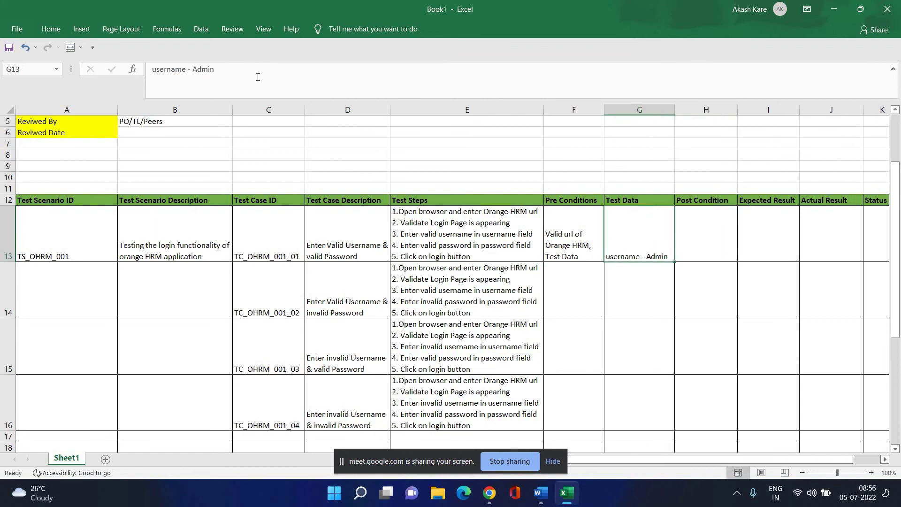
Add the demo password line to G13 and wrap its text onto several lines.
click(258, 77)
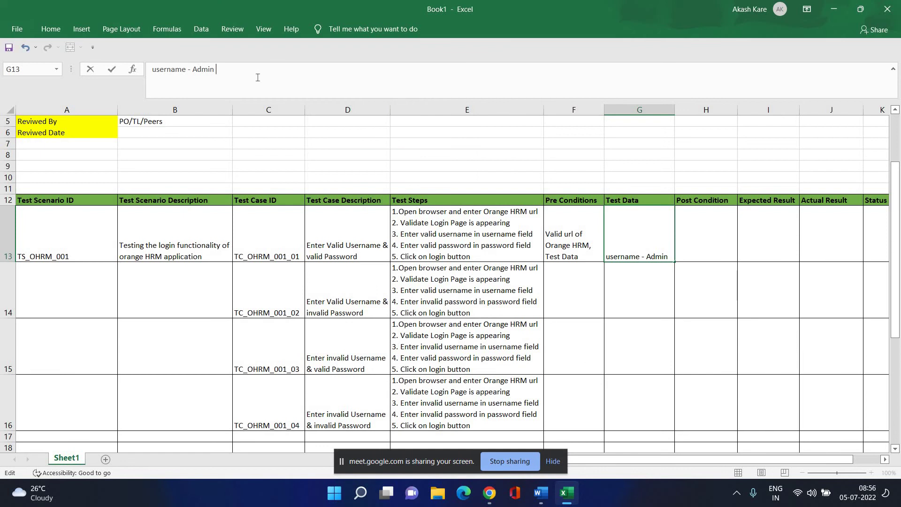
text(P)
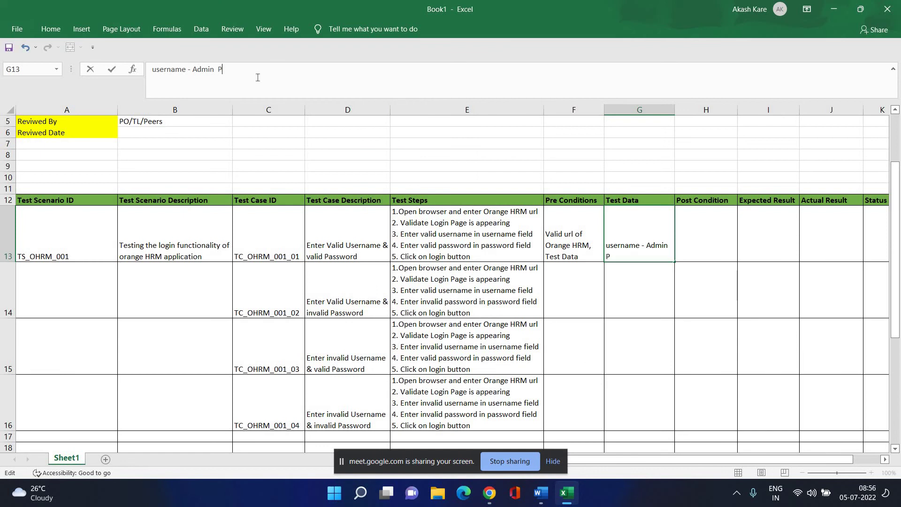
text(asswo)
key(BackSpace)
key(BackSpace)
key(BackSpace)
key(BackSpace)
key(BackSpace)
key(BackSpace)
text(password)
mouse_move(491, 501)
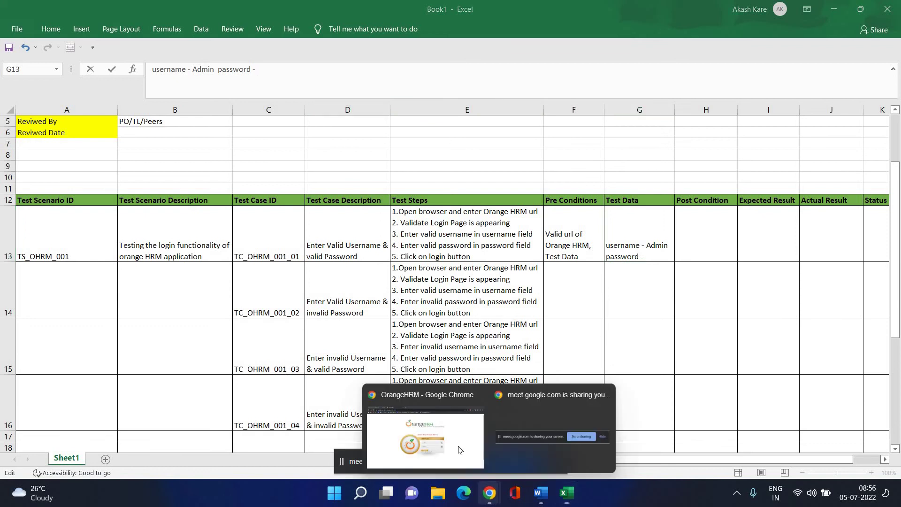
click(390, 436)
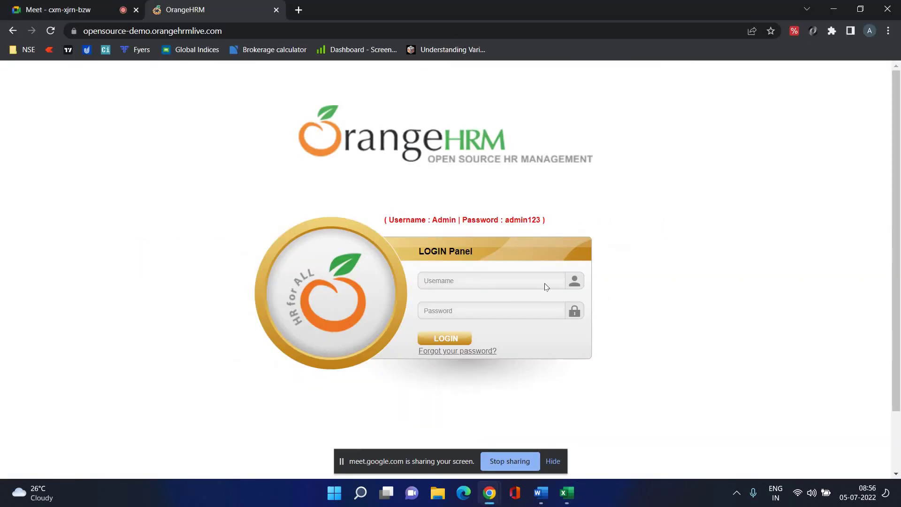
click(563, 493)
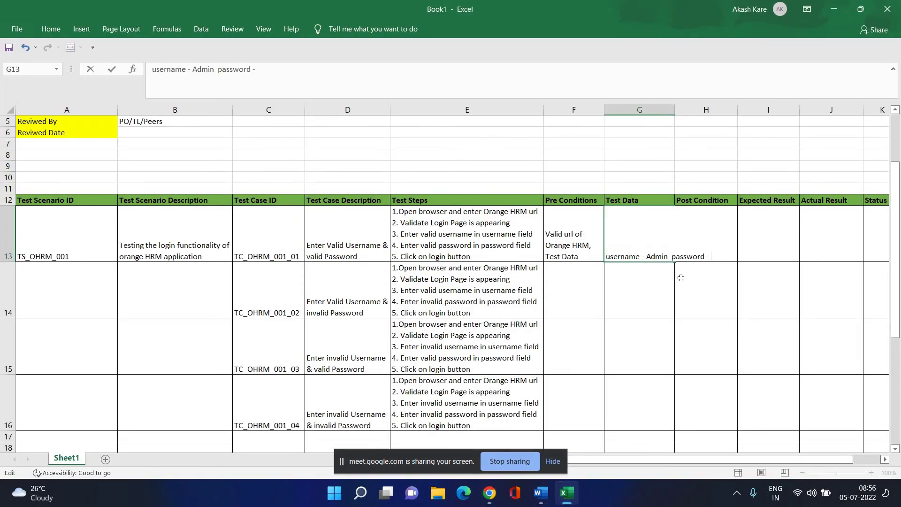
text(dmin123)
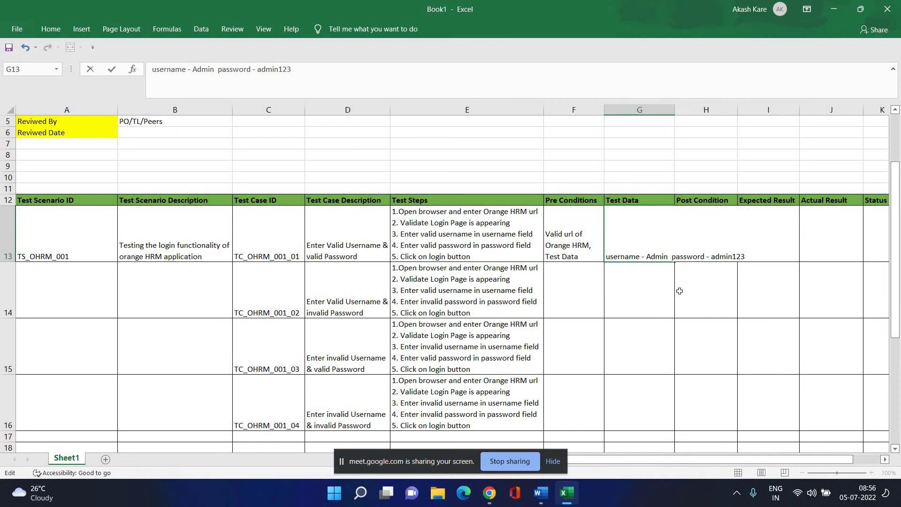
click(689, 290)
click(632, 259)
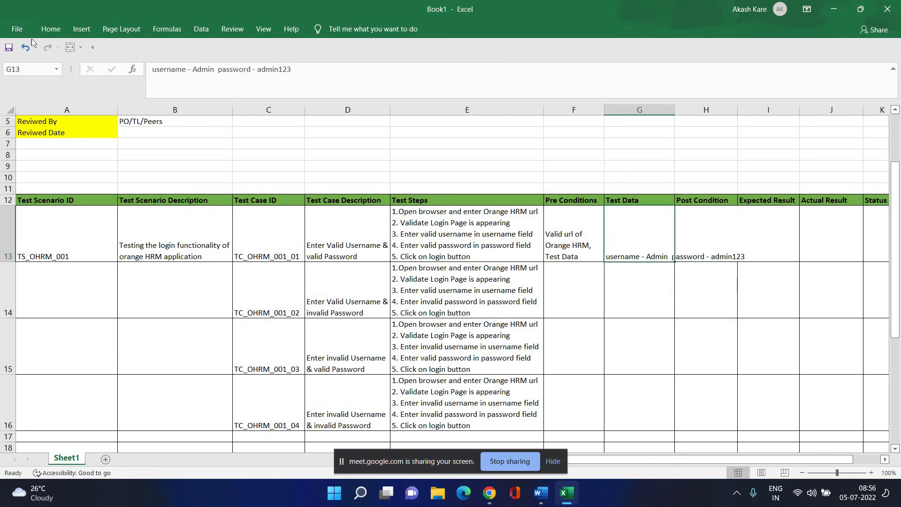
click(50, 31)
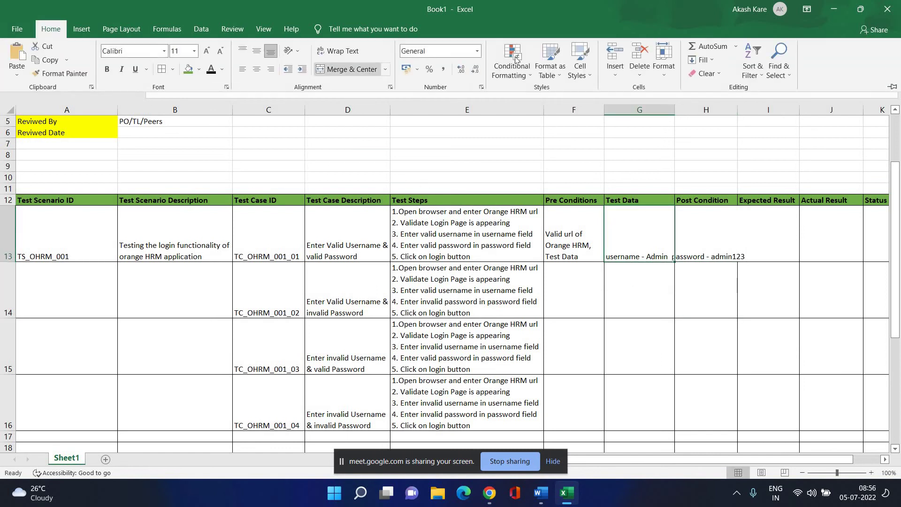
click(338, 50)
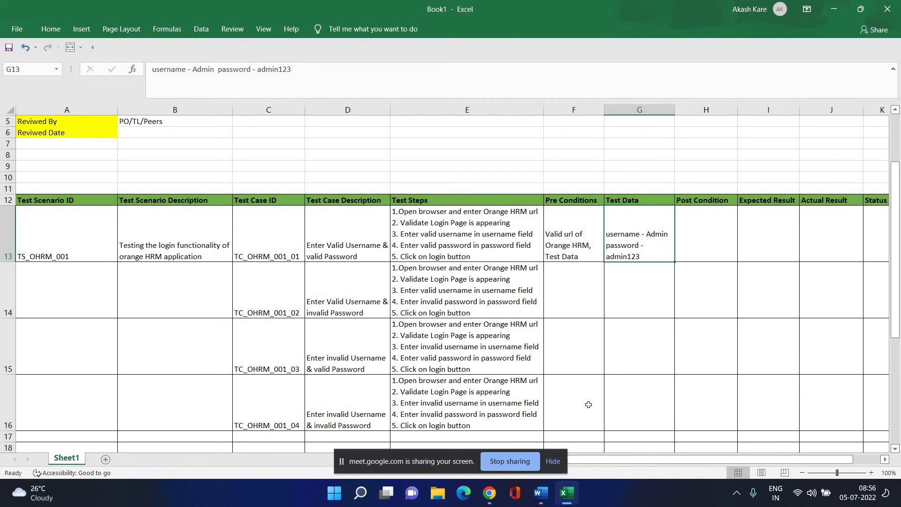
Log in to OrangeHRM with the demo username and password, dismissing the password warning.
mouse_move(490, 492)
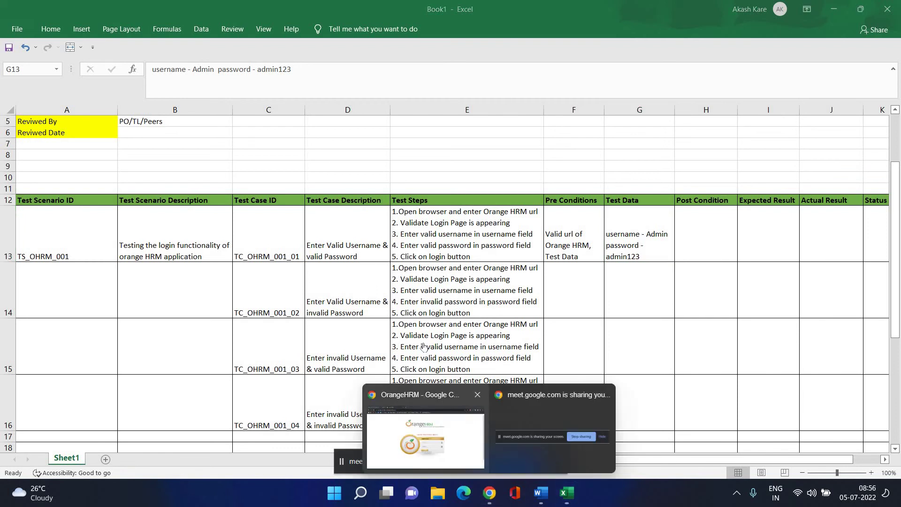
click(455, 434)
click(462, 281)
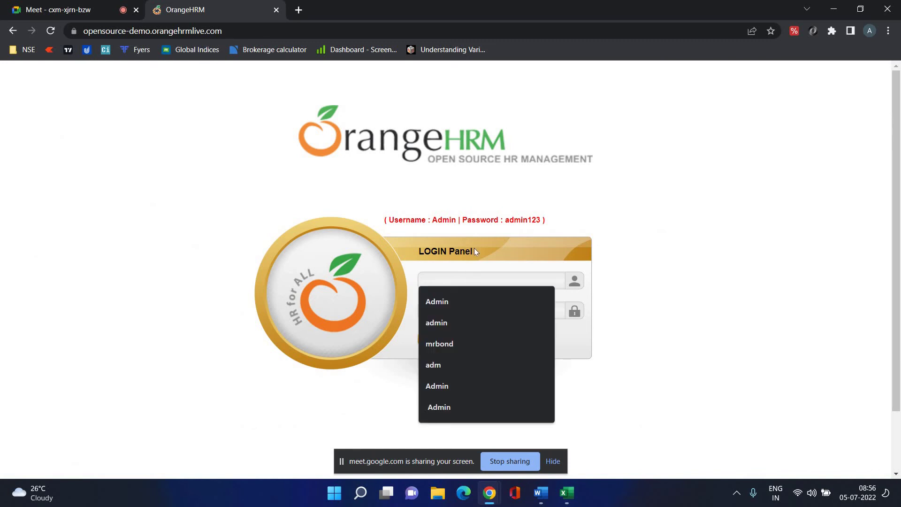
text(Admin)
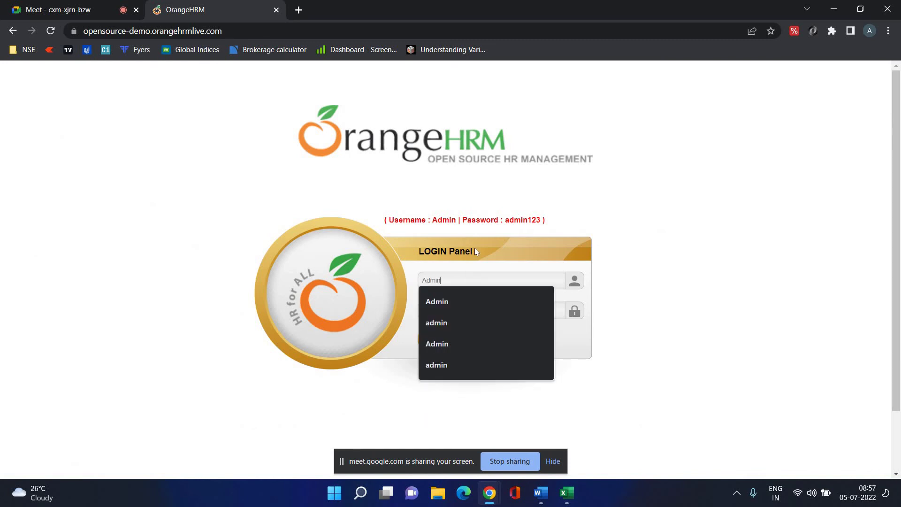
key(Tab)
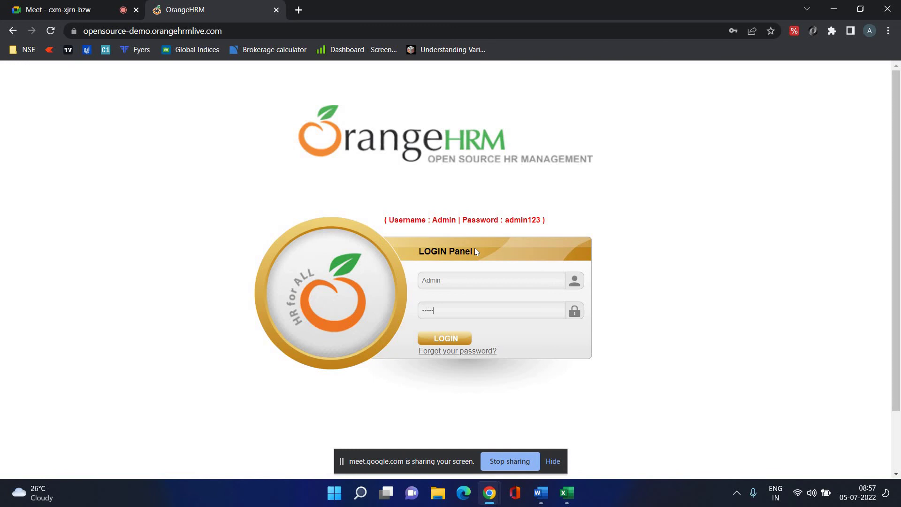
text(admin123)
click(457, 341)
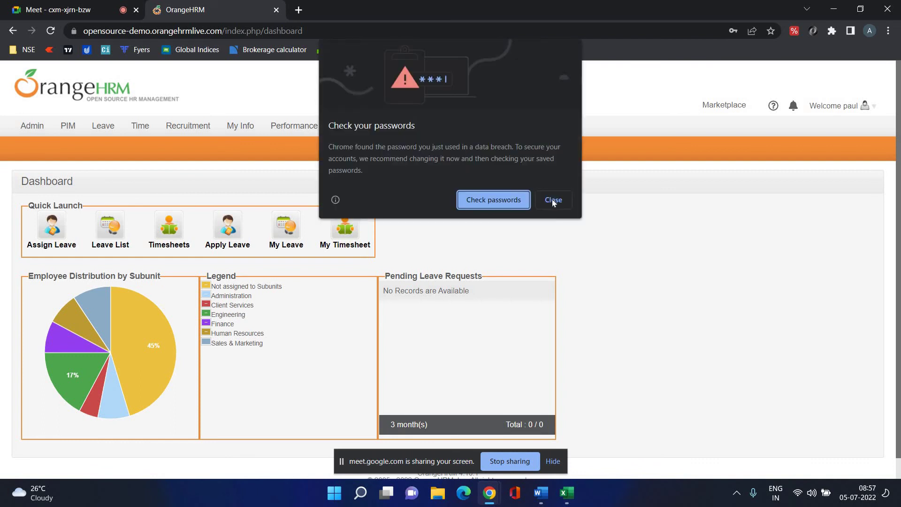
click(552, 200)
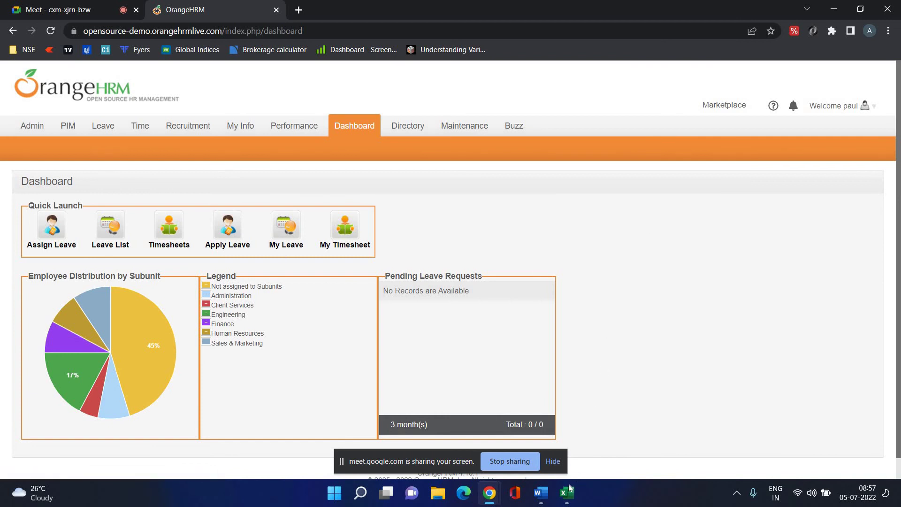
Switch from the OrangeHRM browser back to the Excel test case workbook.
key(alt+Tab)
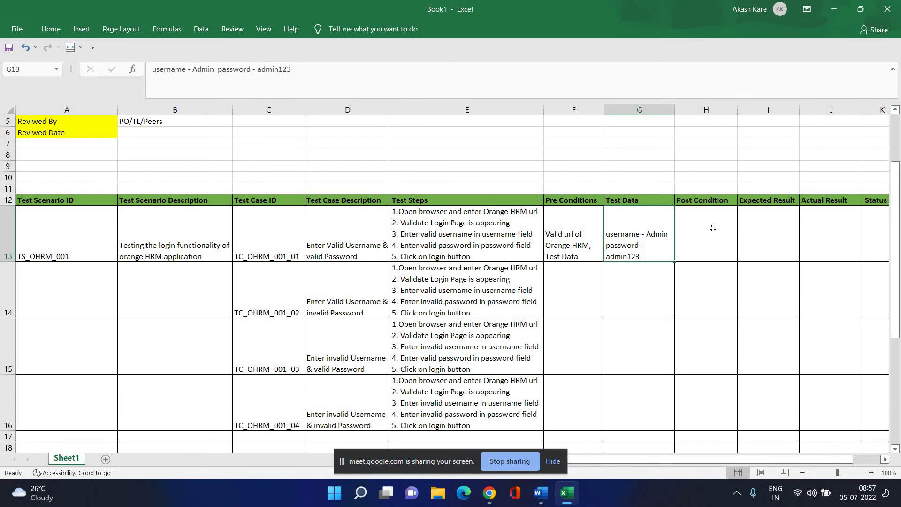
Enter 'User should be able to login and navigated to Dashboard page' in H13 and wrap it.
click(712, 228)
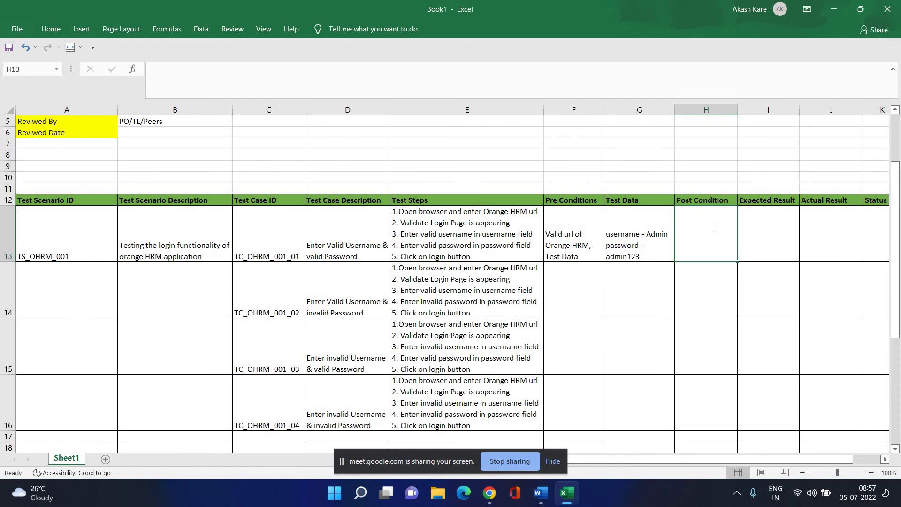
text(User sh)
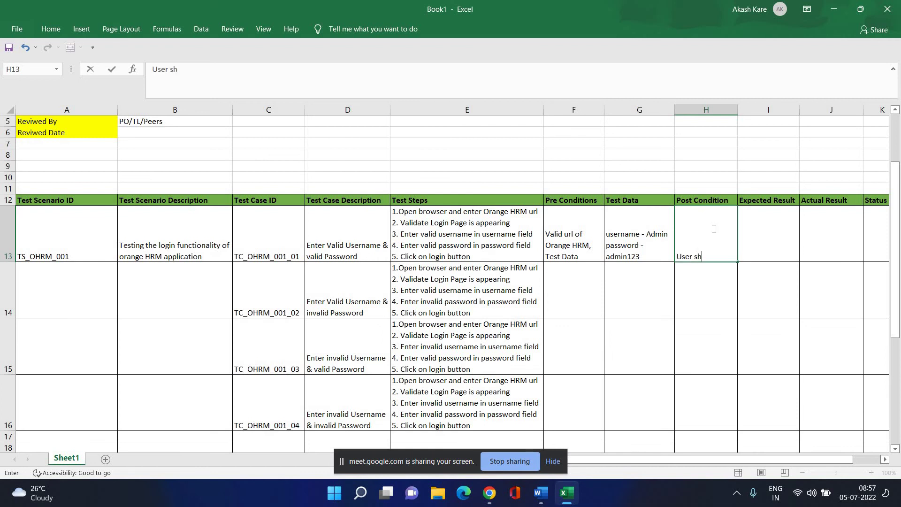
text(ould be ab)
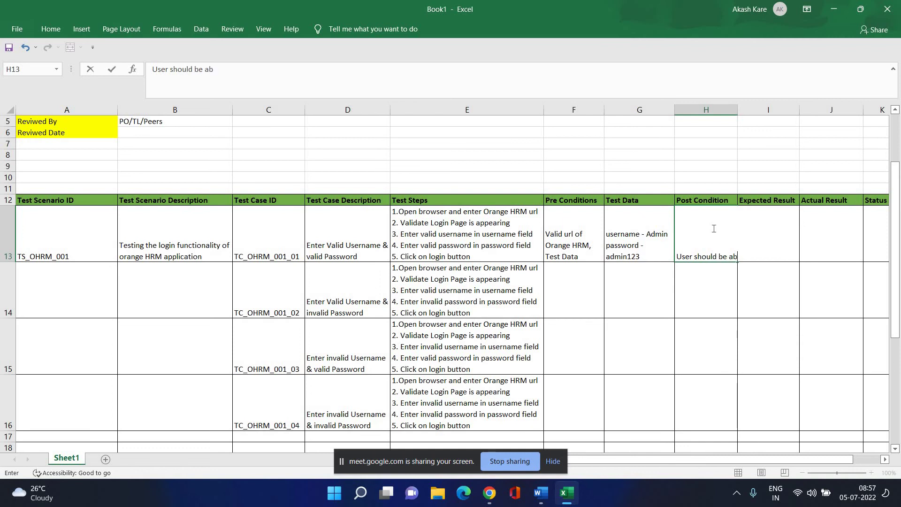
text(le to login)
text(and )
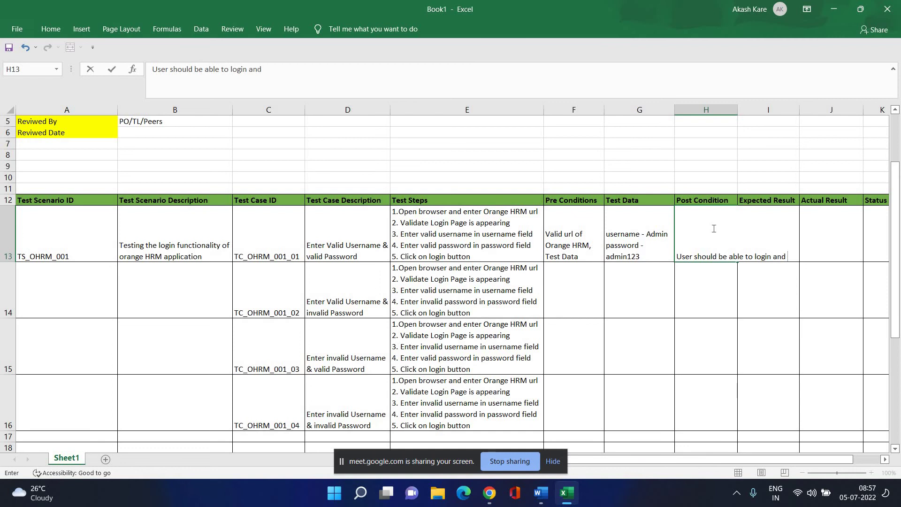
text(navigated to )
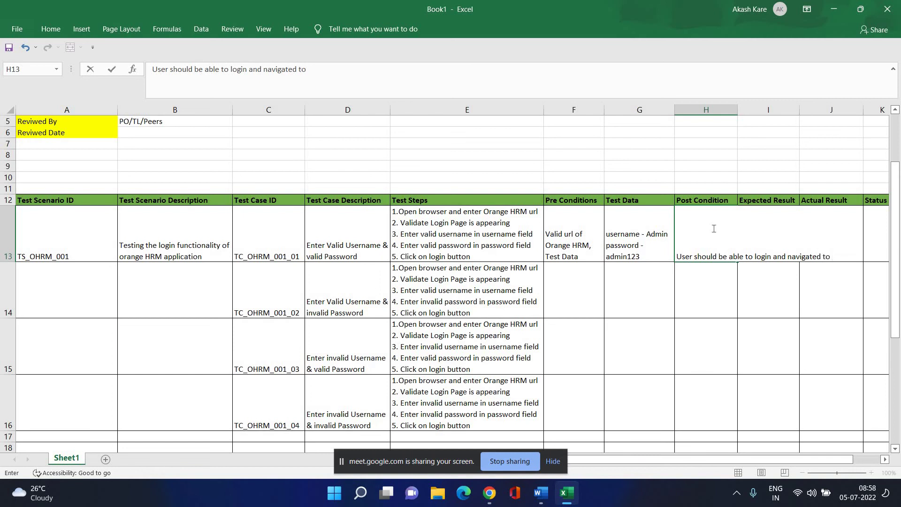
text(Dashboard page)
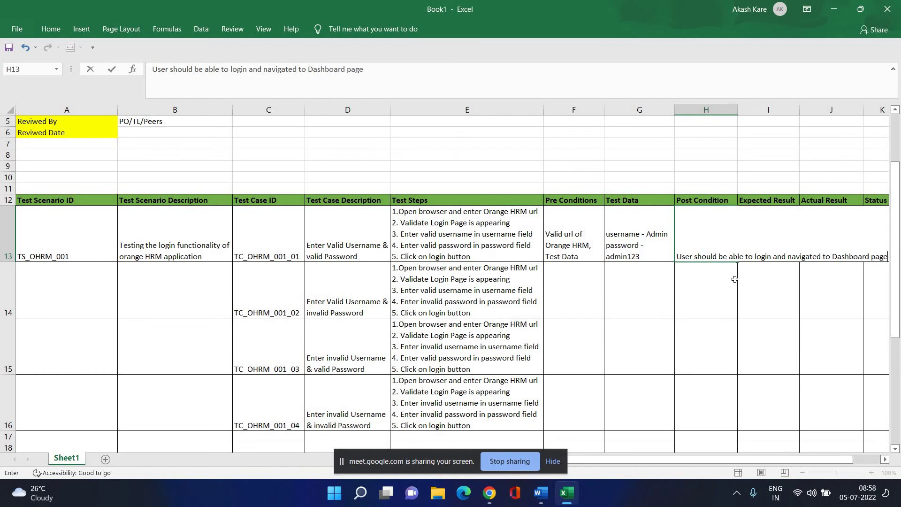
key(Return)
key(Return)
click(724, 248)
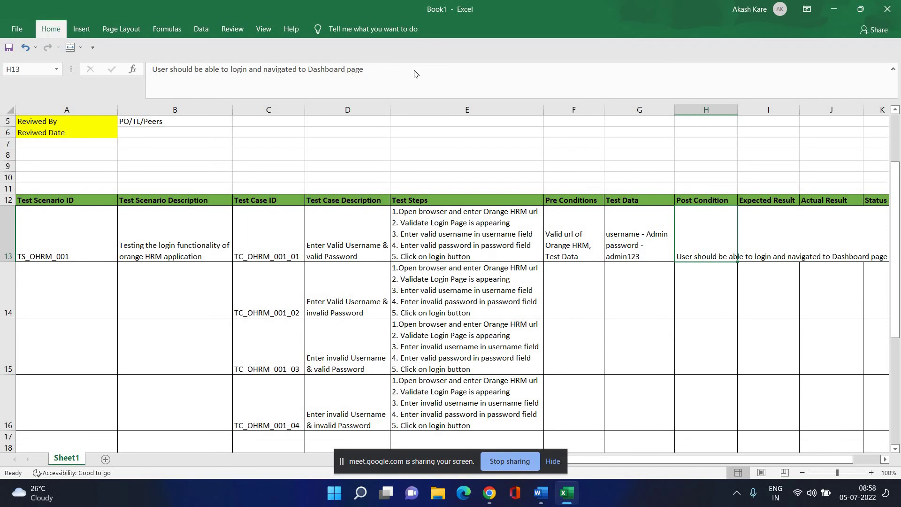
click(51, 29)
key(alt+h)
key(w)
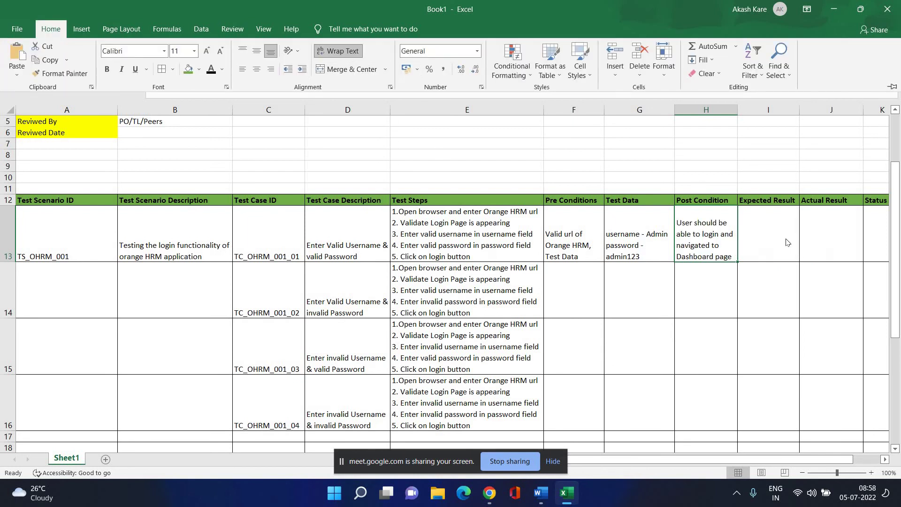
click(761, 234)
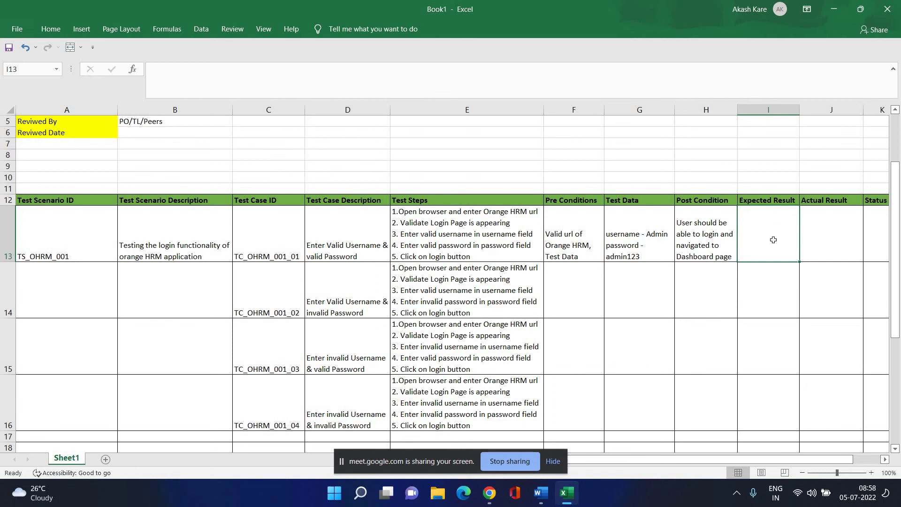
Enter 'Successful Login' as the expected result in cell I13.
text(Login)
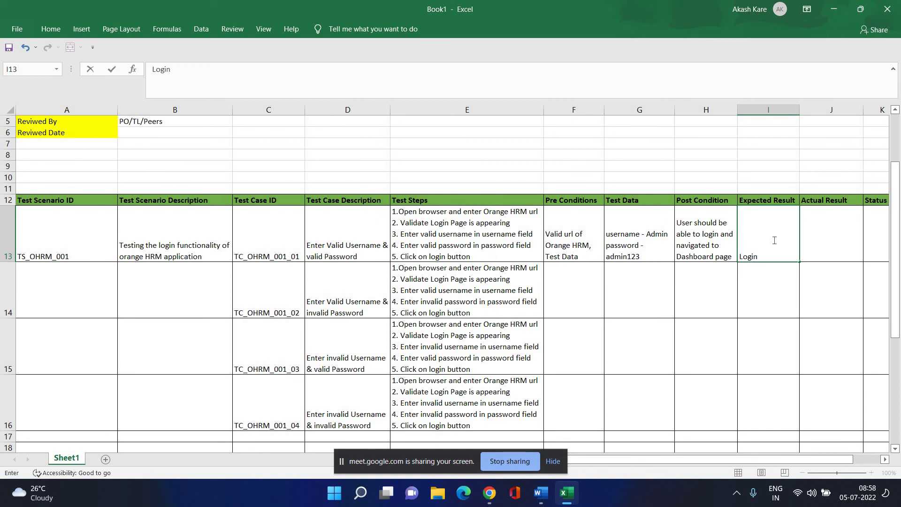
text( Success)
key(BackSpace)
key(BackSpace)
key(BackSpace)
key(BackSpace)
key(BackSpace)
key(BackSpace)
key(BackSpace)
key(BackSpace)
key(BackSpace)
key(BackSpace)
key(BackSpace)
key(BackSpace)
key(BackSpace)
key(BackSpace)
key(BackSpace)
key(BackSpace)
text(Successful Login)
key(Return)
key(Return)
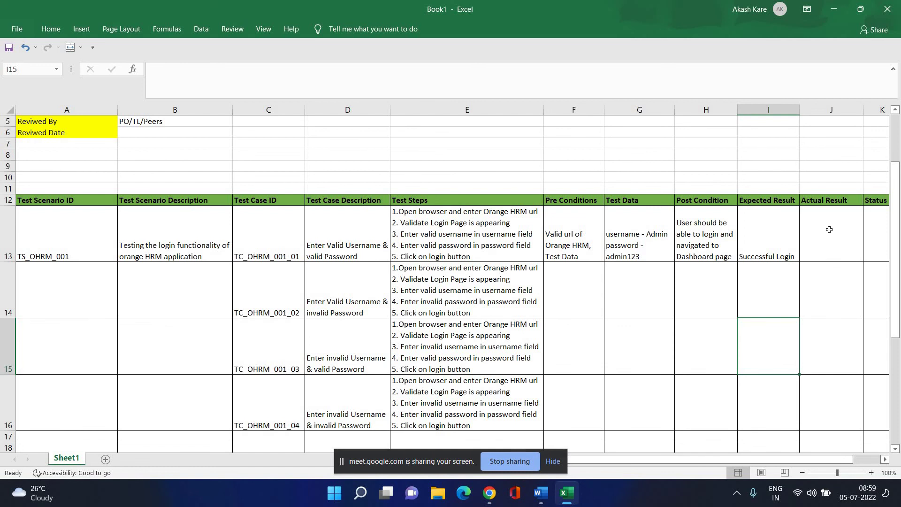
click(828, 229)
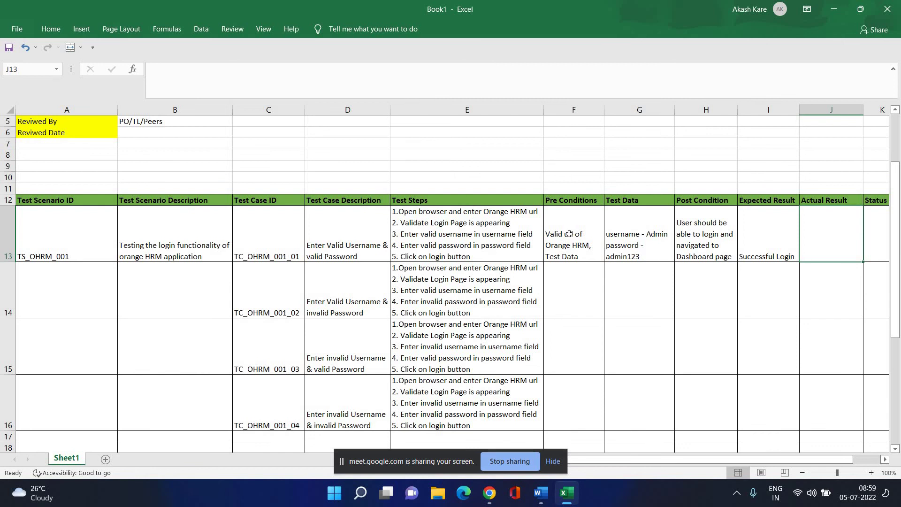
drag(569, 234, 769, 255)
key(ctrl+c)
click(571, 295)
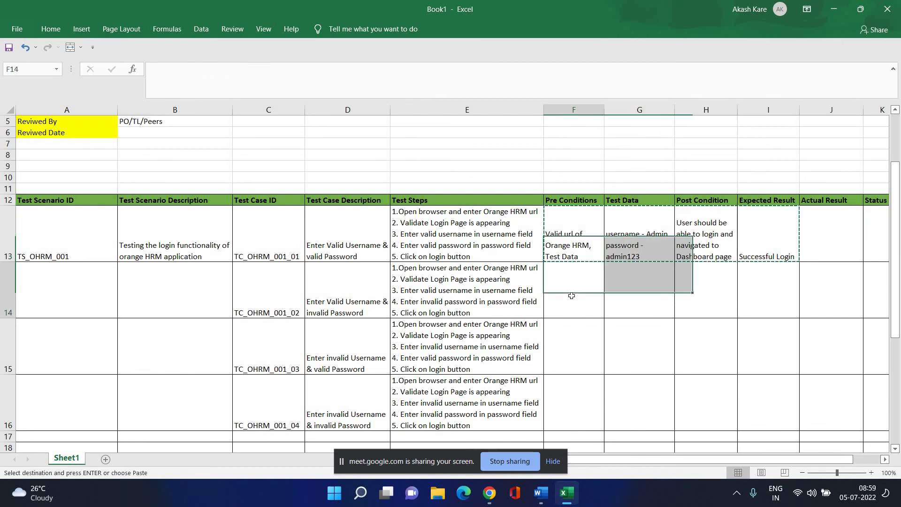
key(ctrl+v)
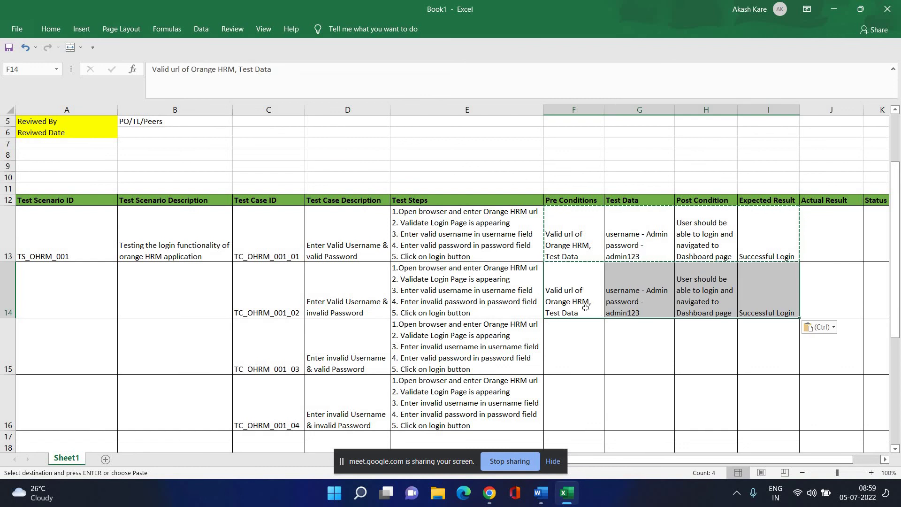
click(581, 306)
click(613, 337)
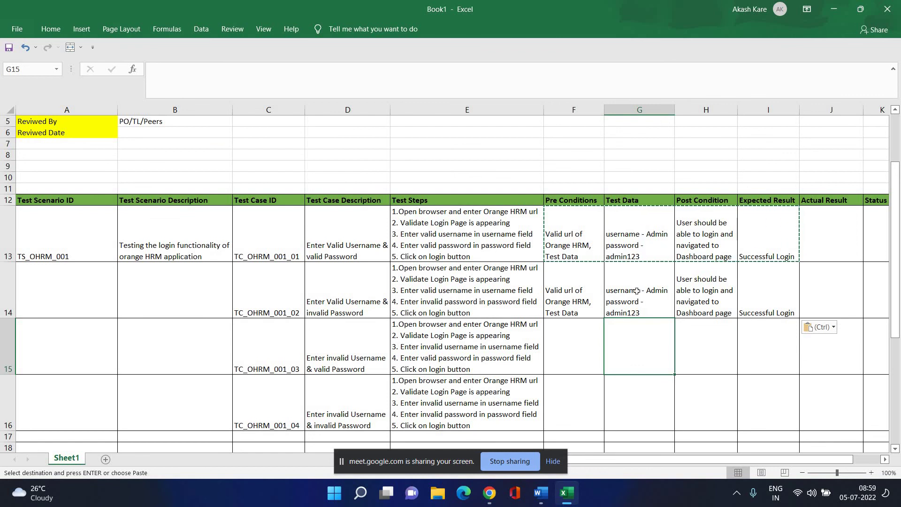
click(636, 292)
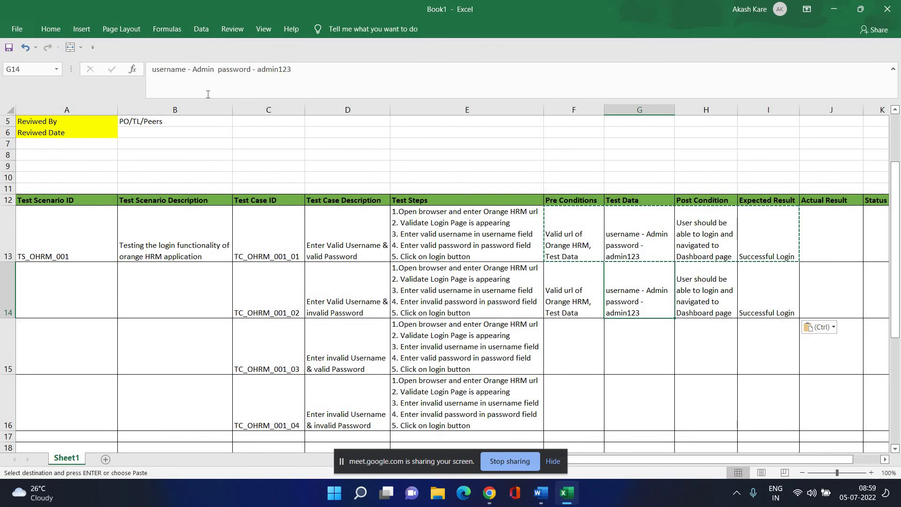
Change the row 14 test data username to SuperAdmin and alter the password digits.
double_click(200, 70)
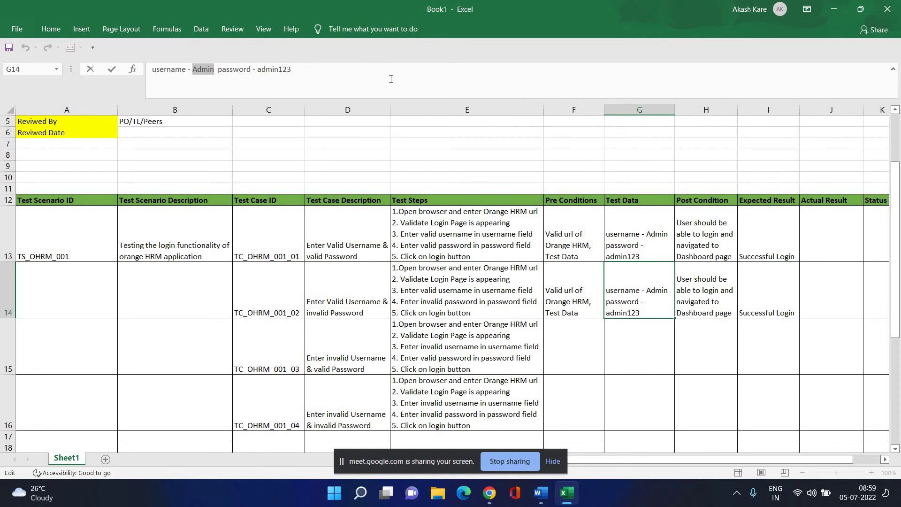
text(S)
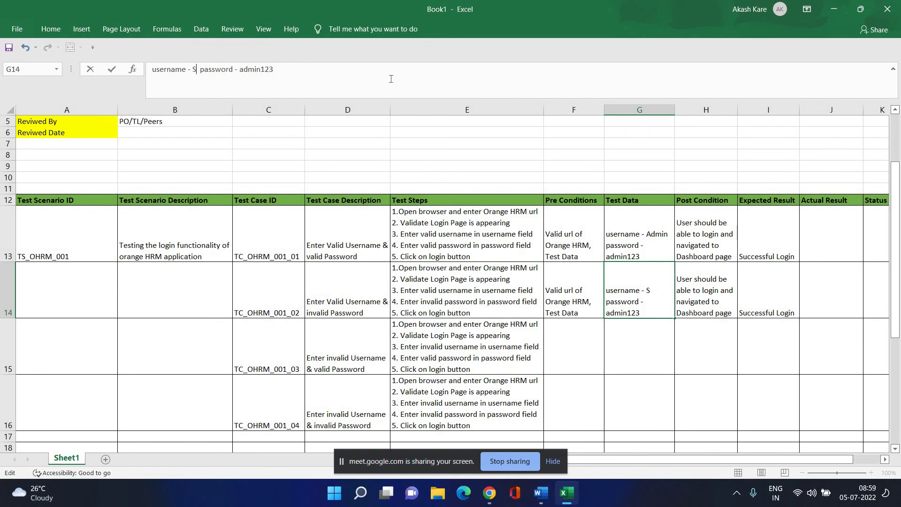
text(uperAdmin)
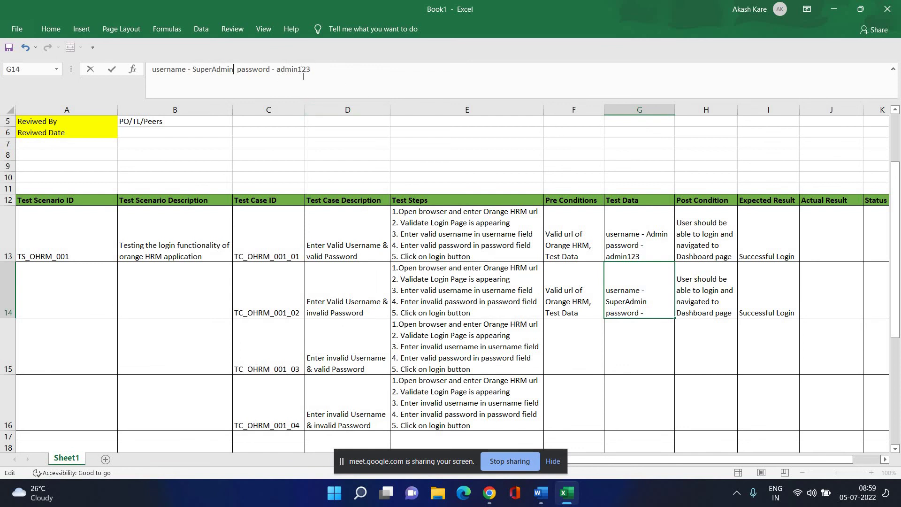
drag(298, 71, 311, 74)
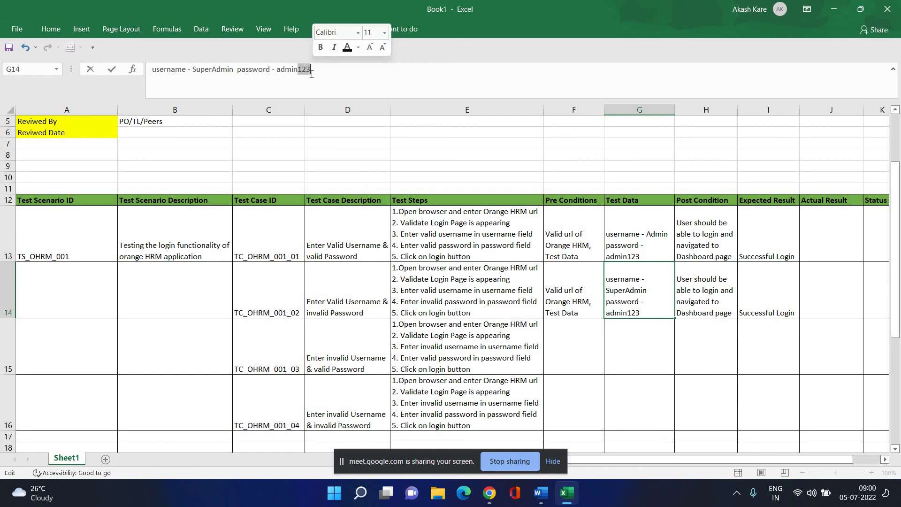
text(456)
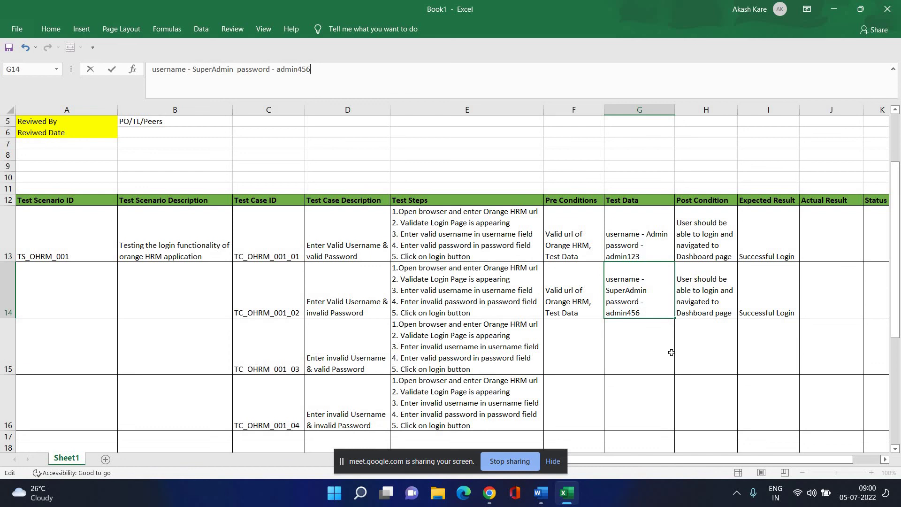
key(Return)
Widen column G slightly and bring the OrangeHRM browser window forward.
click(657, 308)
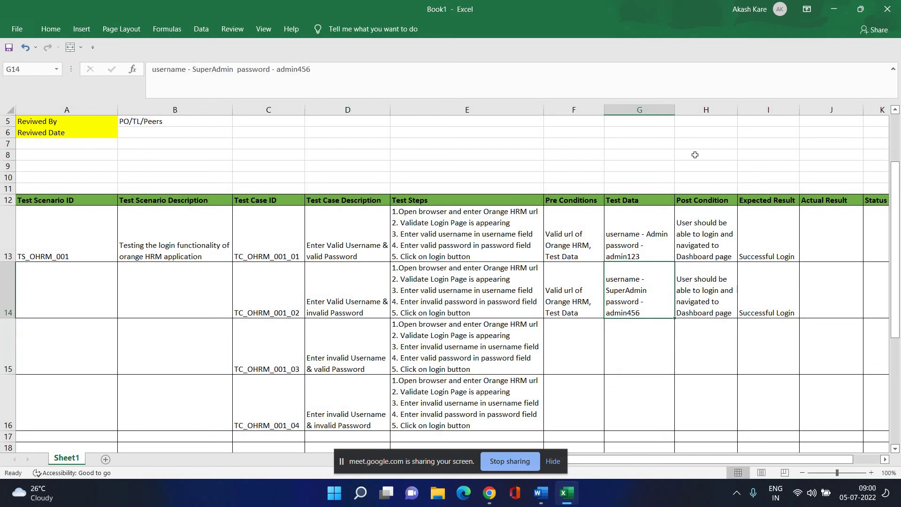
drag(675, 109, 689, 110)
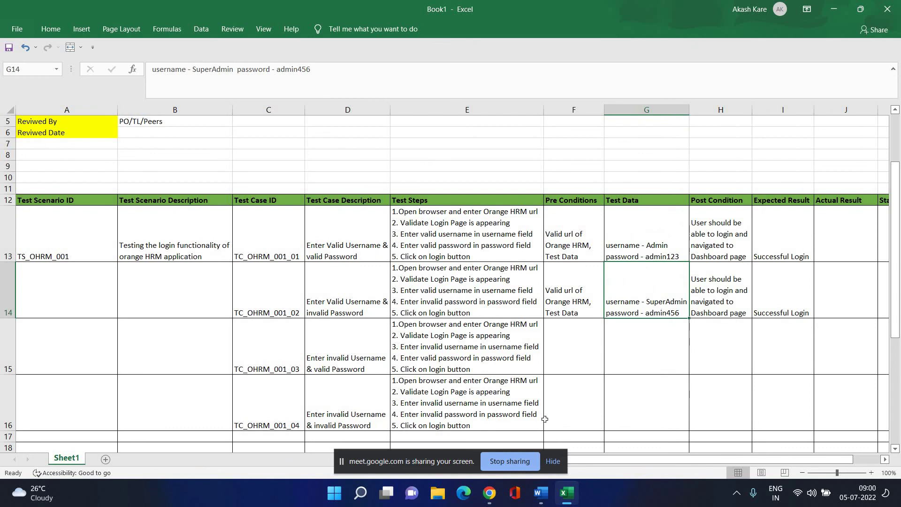
click(488, 492)
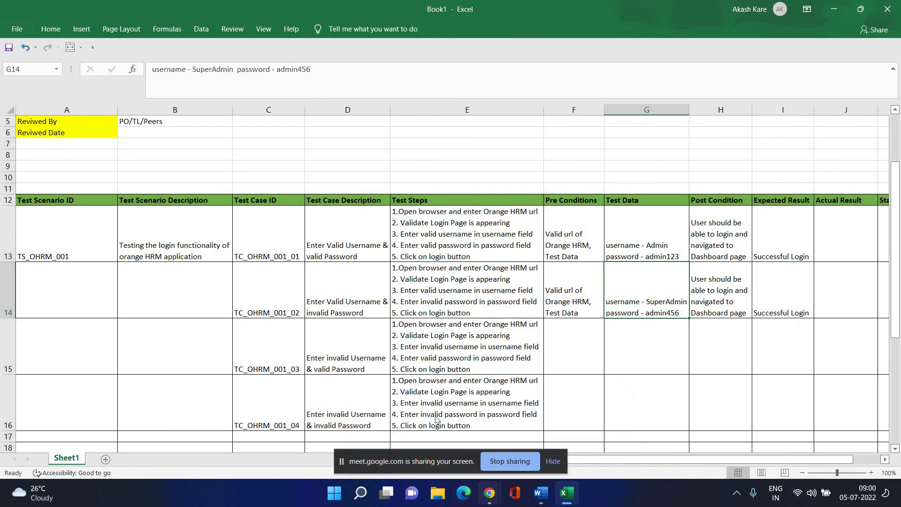
click(402, 430)
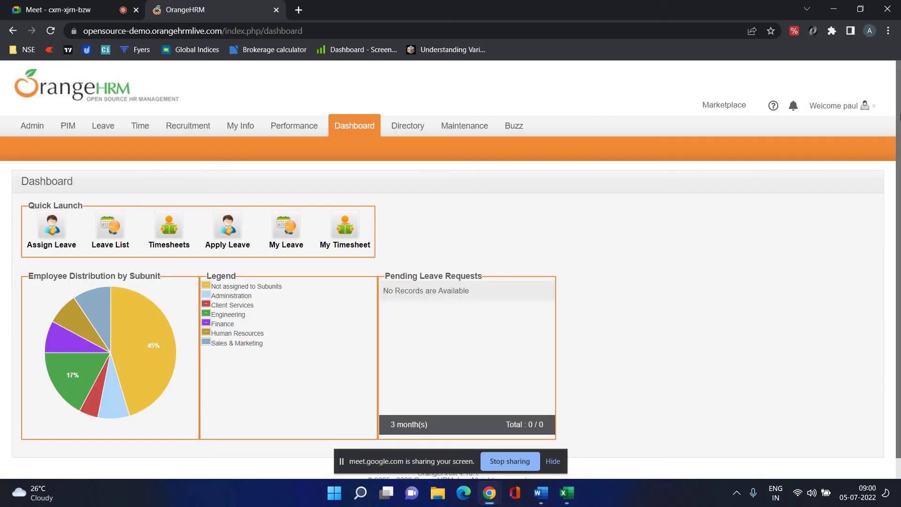
Log out, submit the invalid test credentials to get 'Invalid credentials', and return to Excel.
click(855, 107)
click(815, 146)
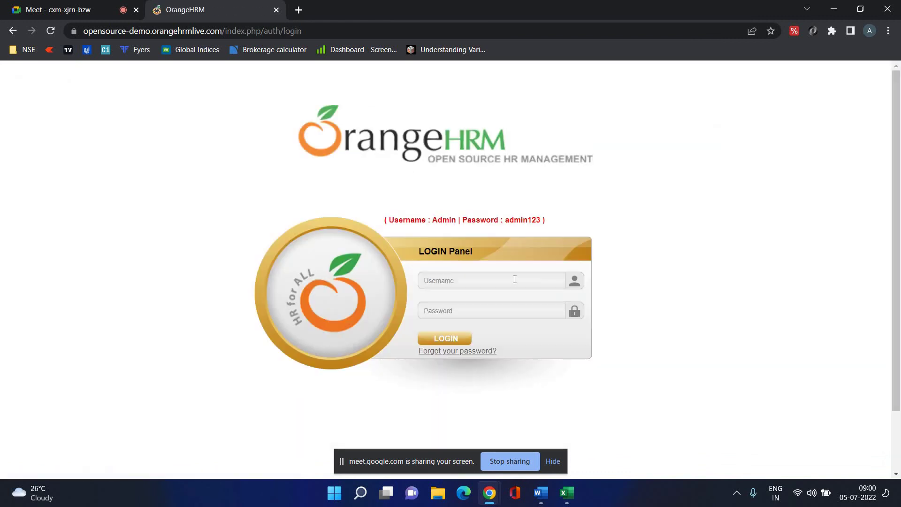
click(514, 279)
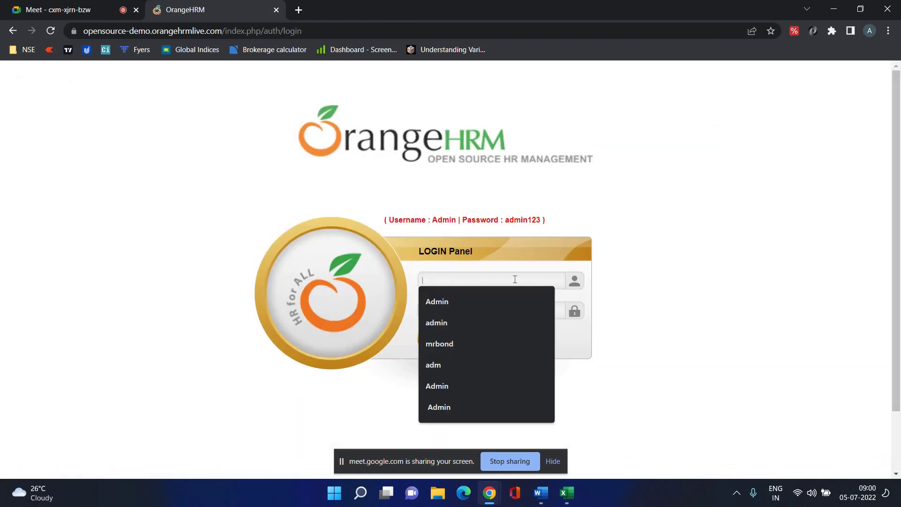
text(Super)
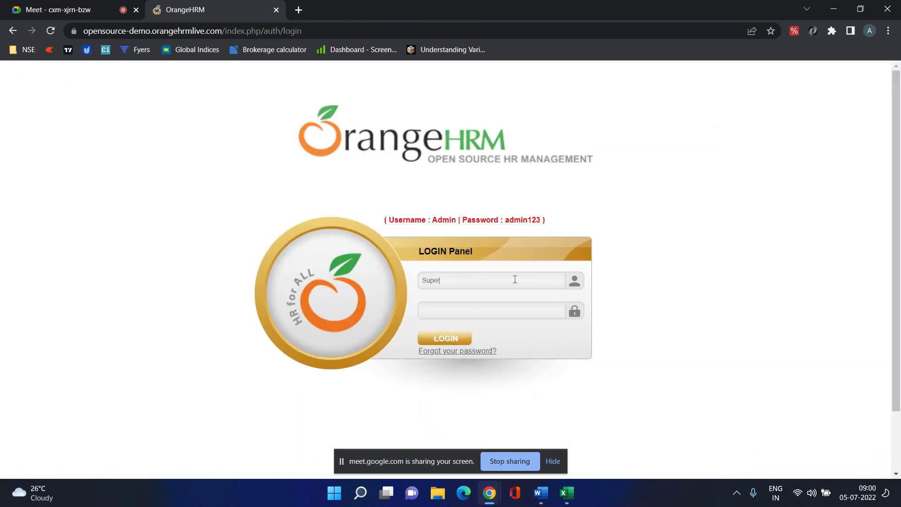
text(Adminadmin123)
click(440, 340)
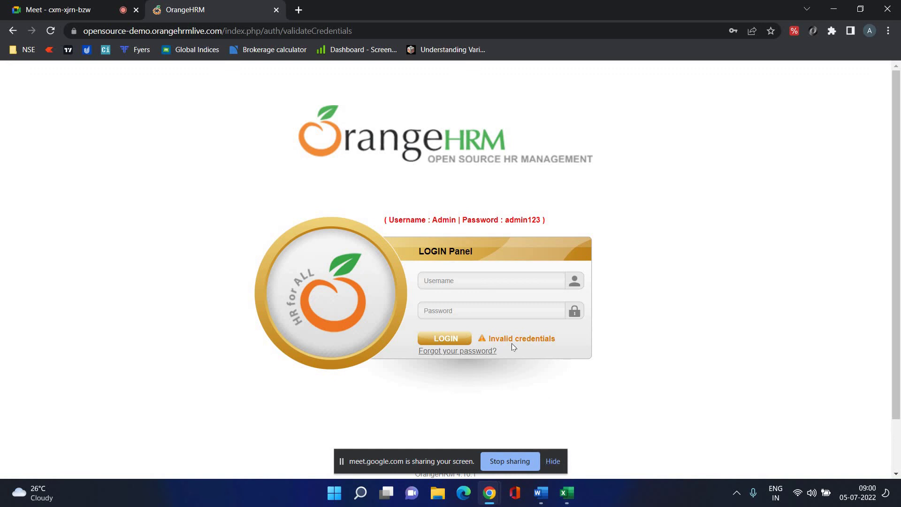
mouse_move(566, 492)
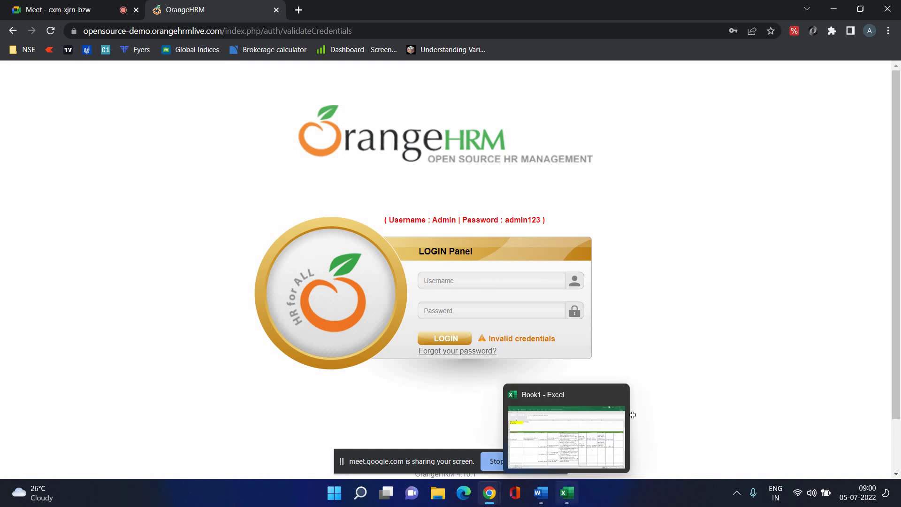
click(626, 418)
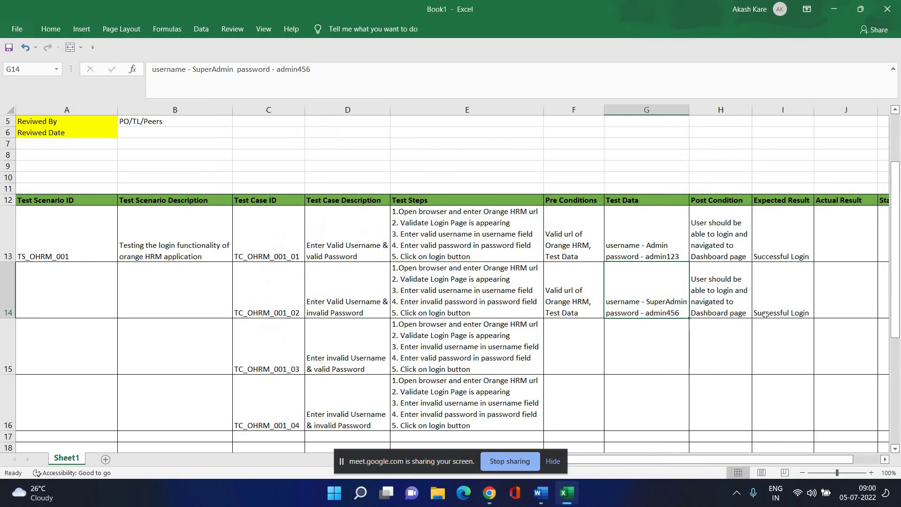
Replace the H14 post condition text with 'A popup should appear'.
click(713, 292)
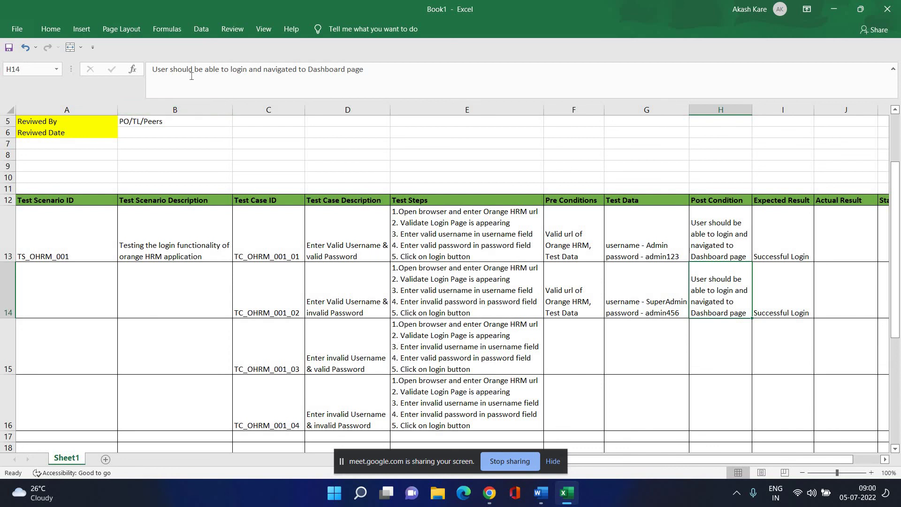
click(202, 86)
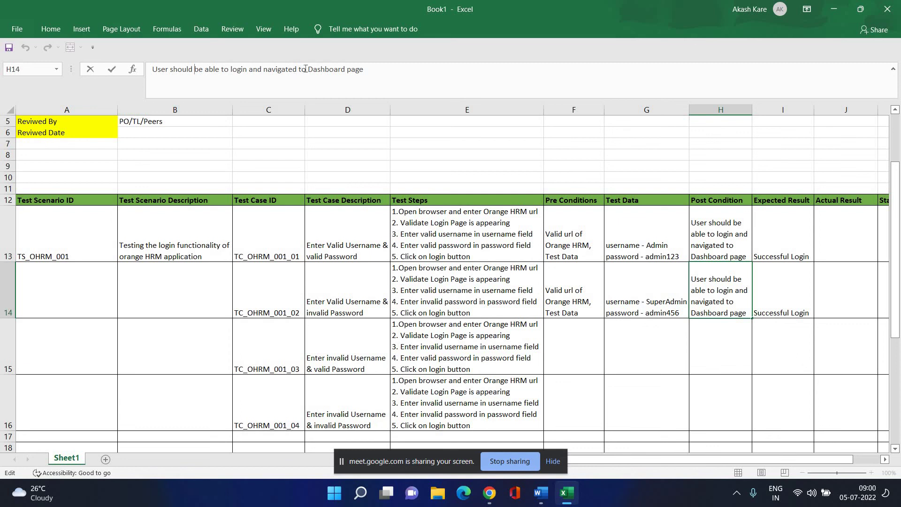
drag(389, 71, 140, 82)
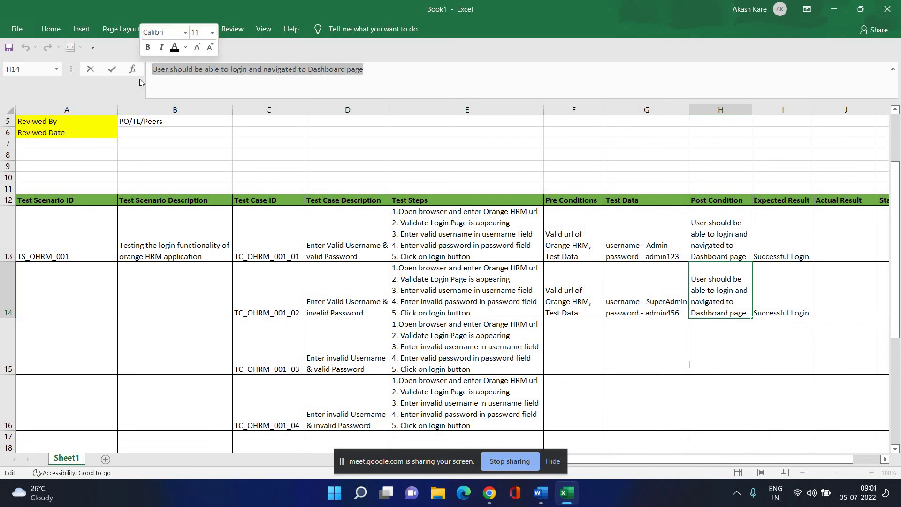
text(A)
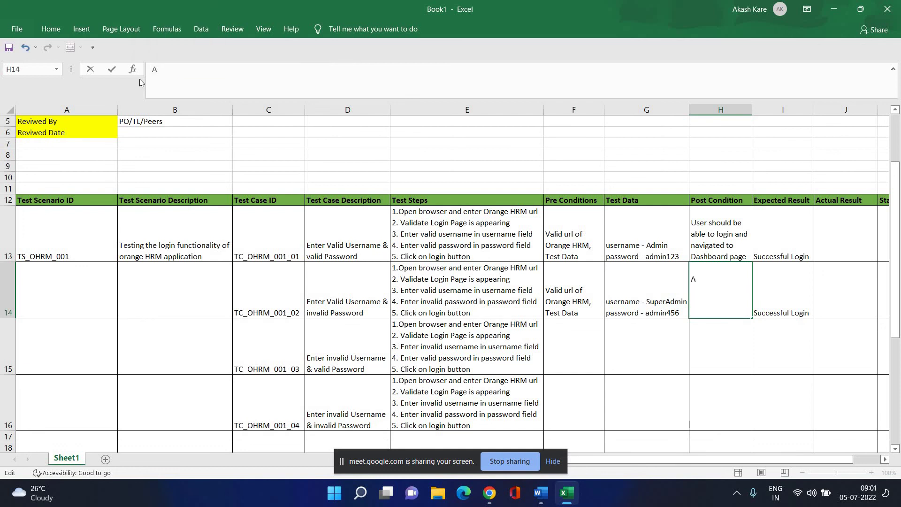
text( o)
key(BackSpace)
text(popup should appear)
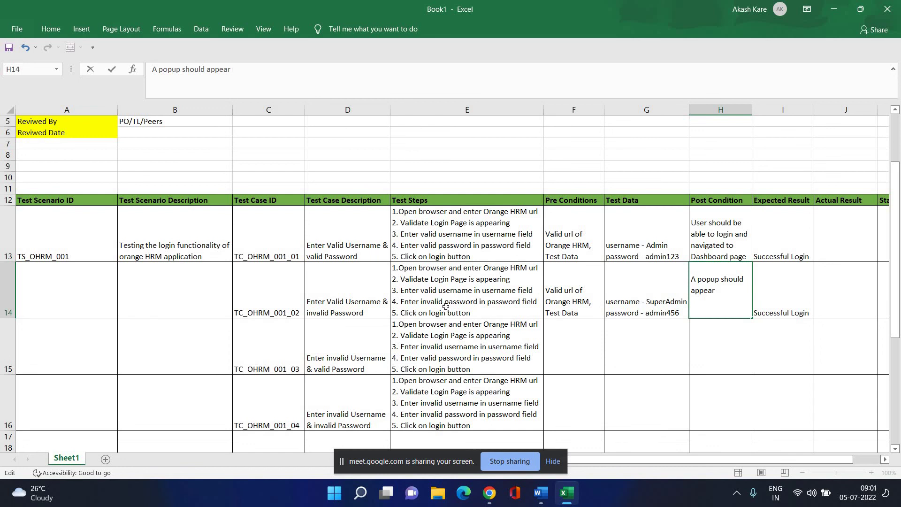
Change G14's test-data username from 'SuperAdmin' to 'Admin', keeping the invalid password.
click(668, 304)
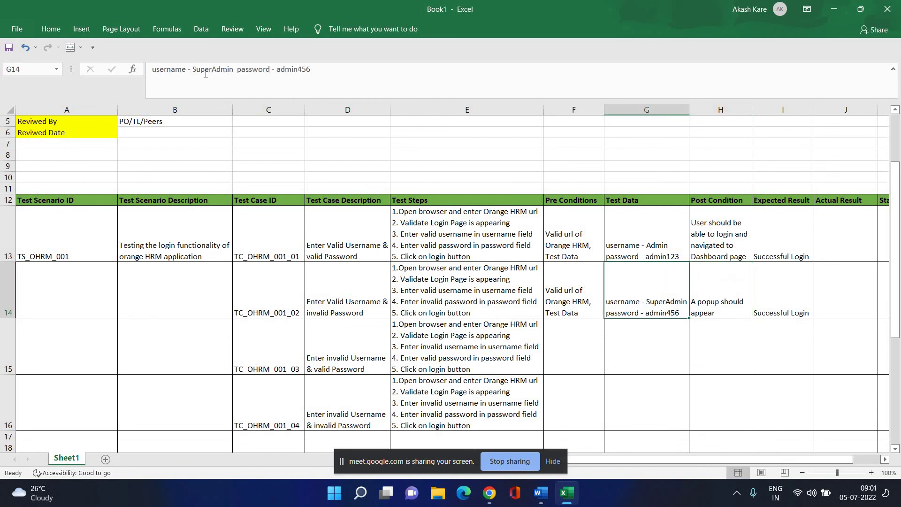
click(208, 90)
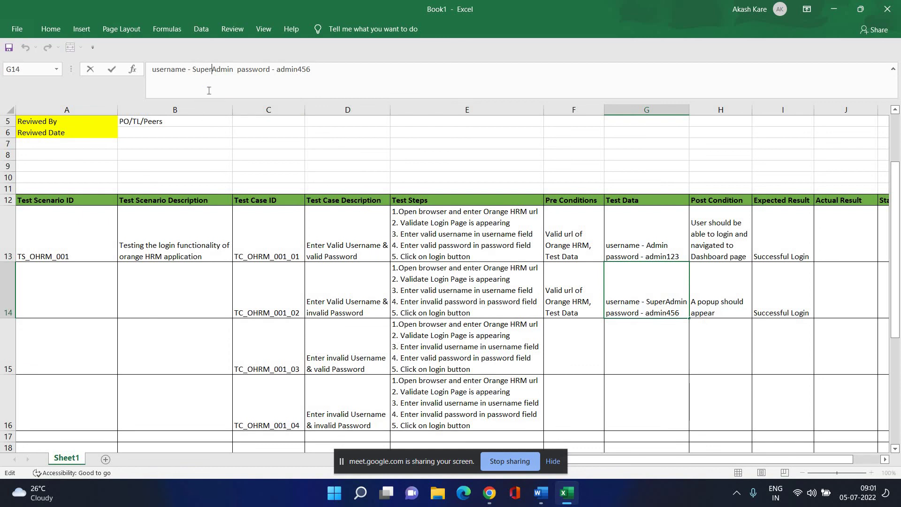
key(BackSpace)
key(BackSpace)
key(BackSpace)
key(BackSpace)
key(BackSpace)
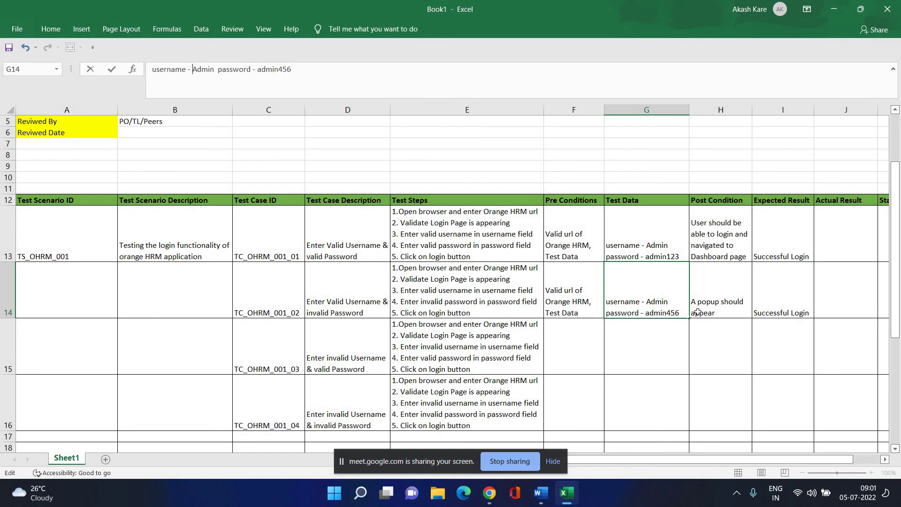
key(Tab)
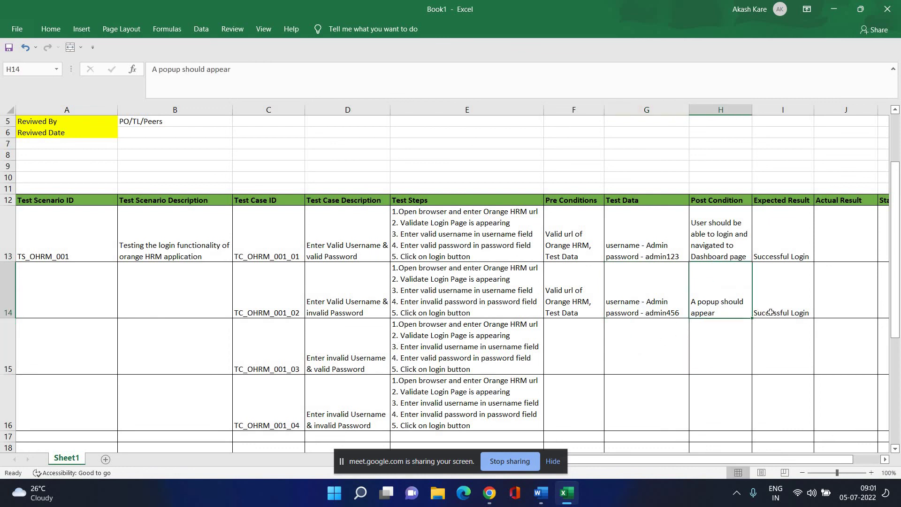
Append 'and it should indicate Invalid Credentials' to H14's post condition.
click(264, 76)
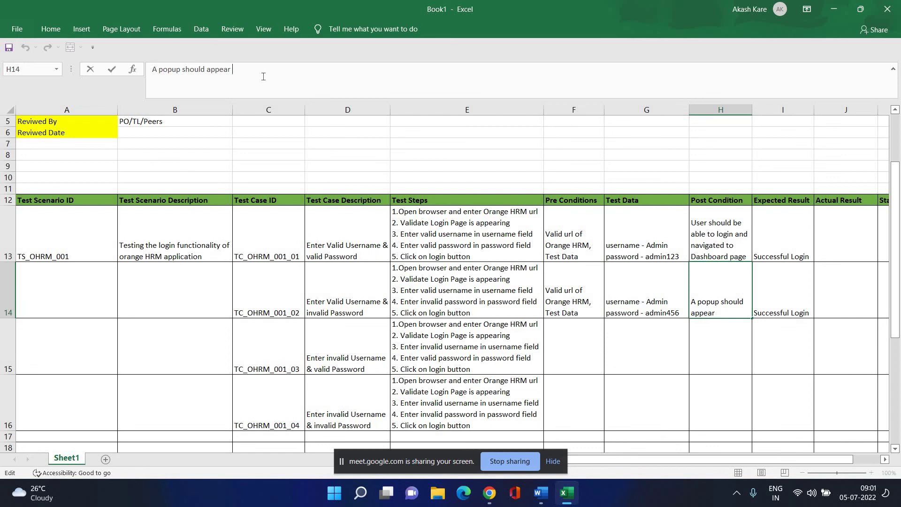
text(with)
key(BackSpace)
key(BackSpace)
key(BackSpace)
key(BackSpace)
text(and it should )
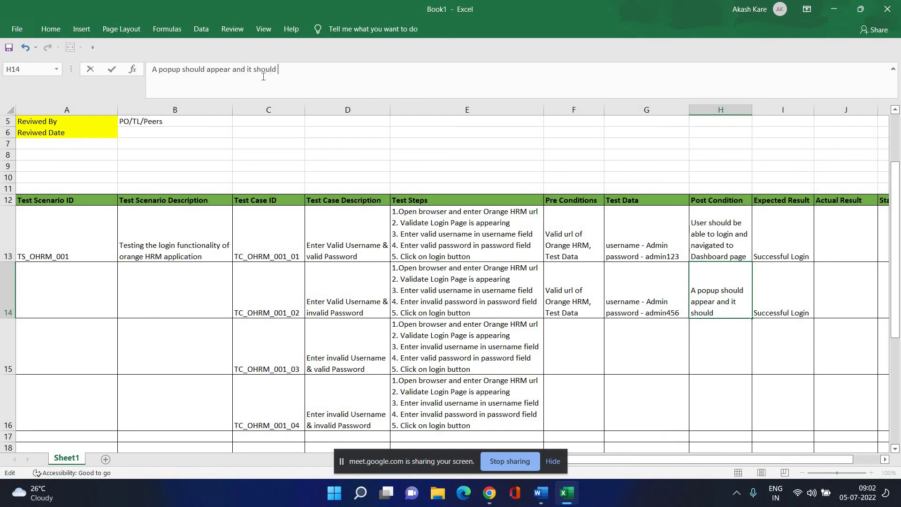
text(indicate Invali)
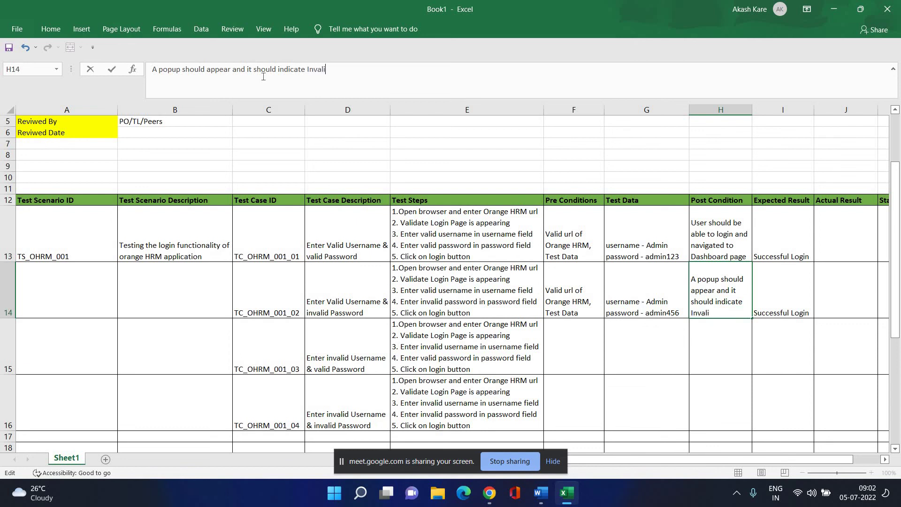
text(d Credentials)
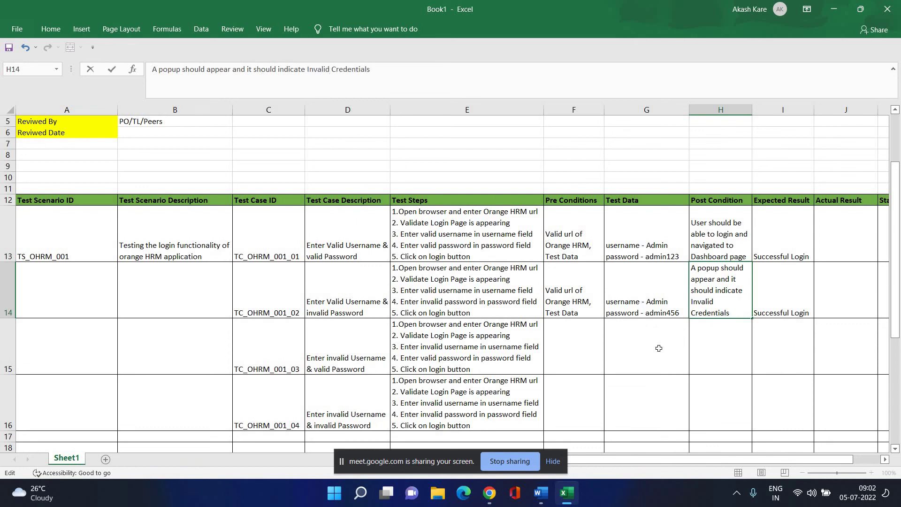
click(659, 347)
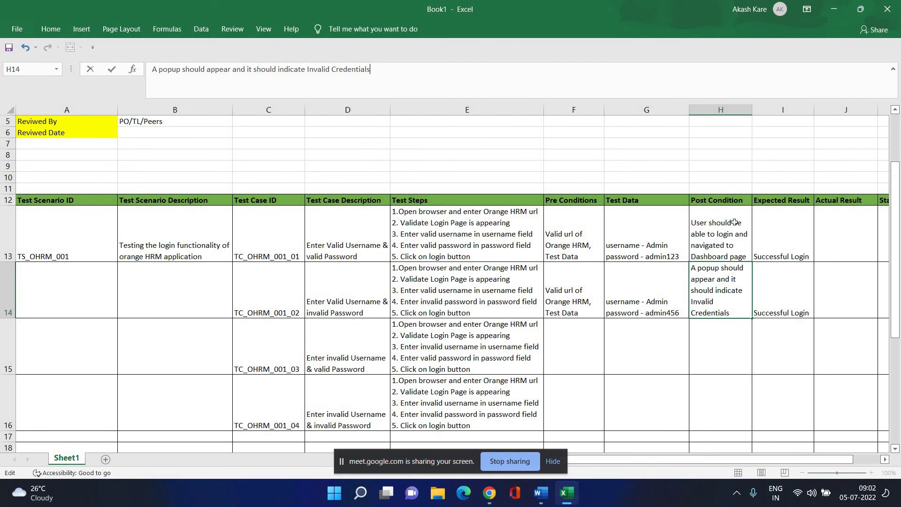
click(739, 305)
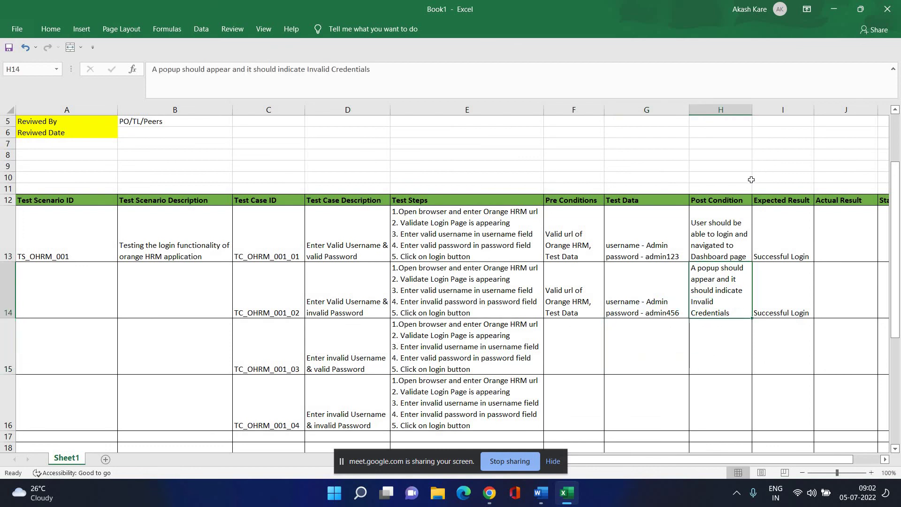
Replace I14's expected result 'Successful Login' with 'Login Failed'.
click(790, 306)
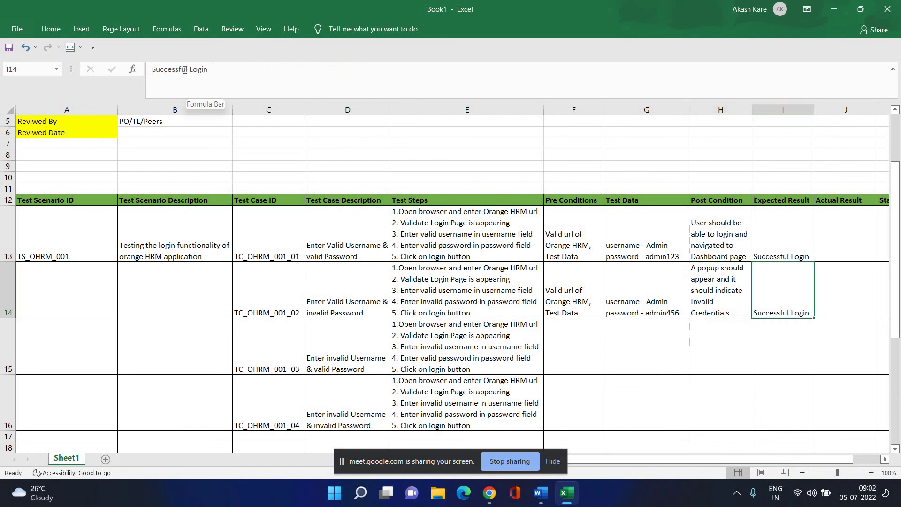
drag(218, 69, 108, 87)
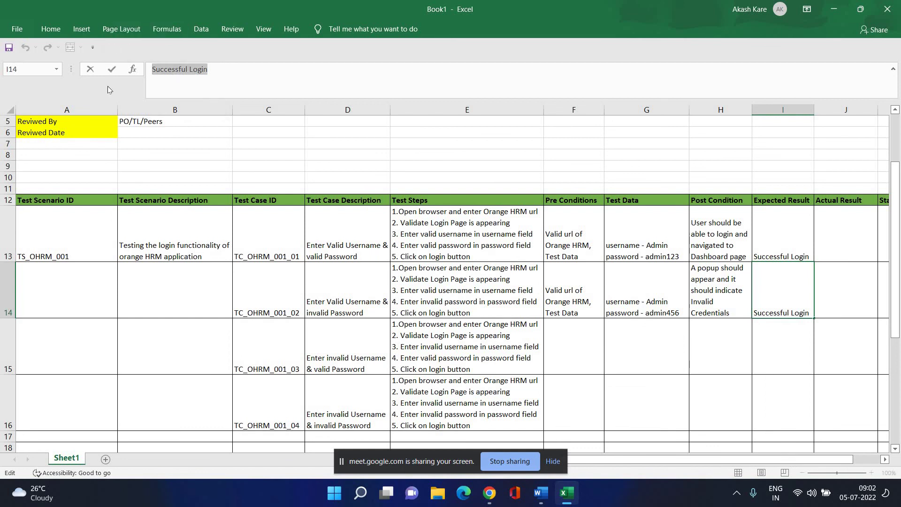
text(Log)
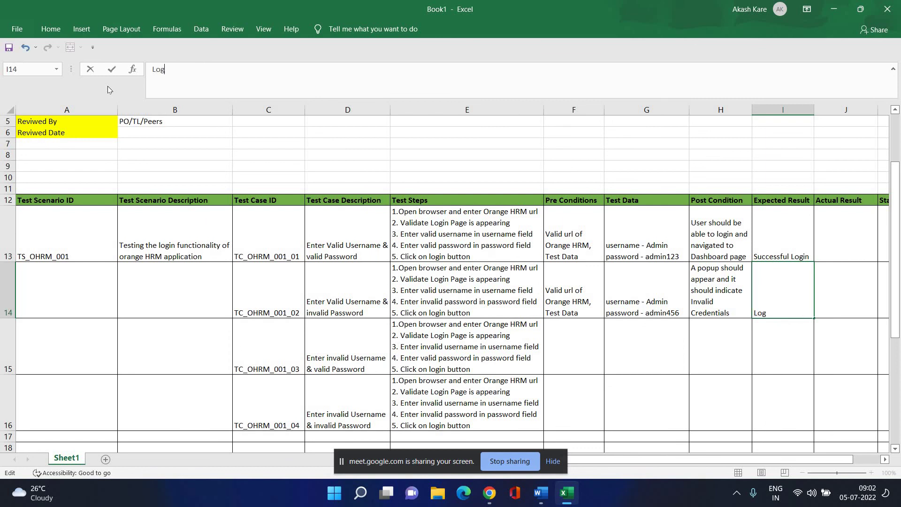
text(in Failed)
click(644, 367)
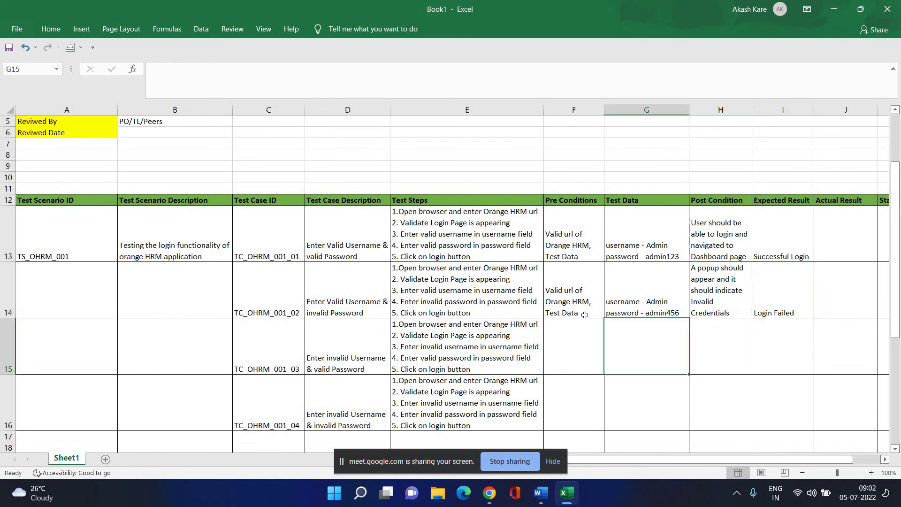
Copy row 14's preconditions through expected result (F14:I14) into row 15.
drag(576, 290, 779, 313)
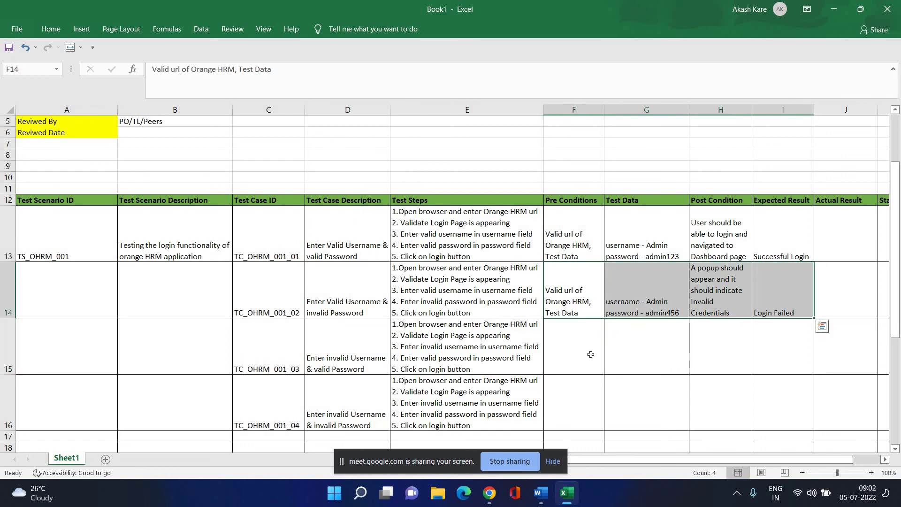
key(ctrl+c)
click(580, 345)
key(ctrl+v)
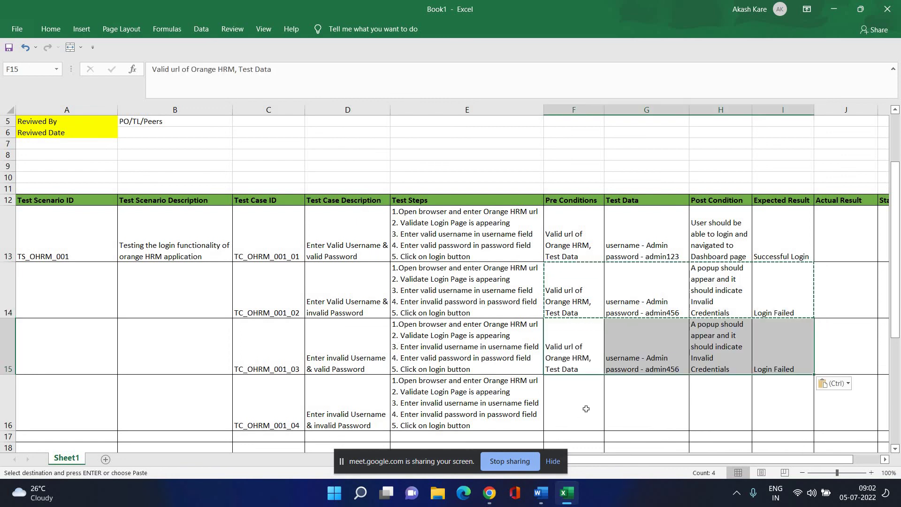
key(Down)
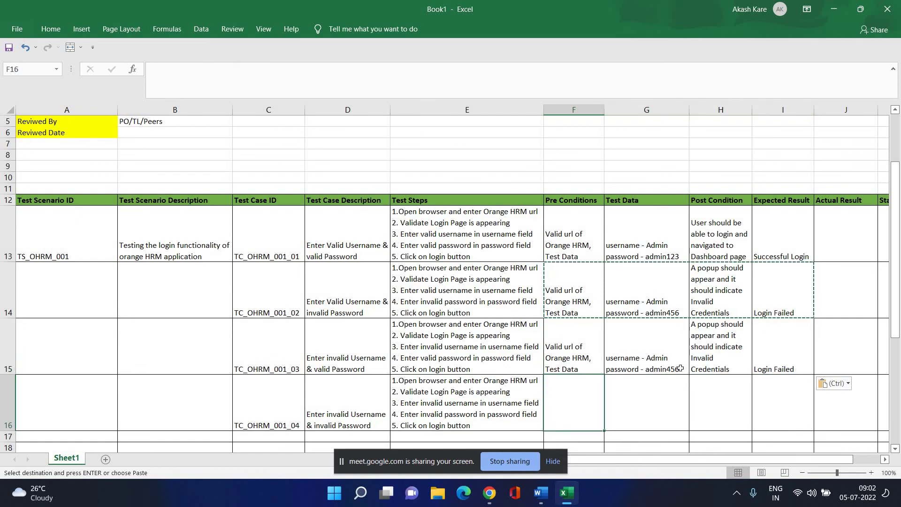
Edit G15's test data to username 'SuperAdmin' with a changed invalid password.
click(673, 354)
click(194, 71)
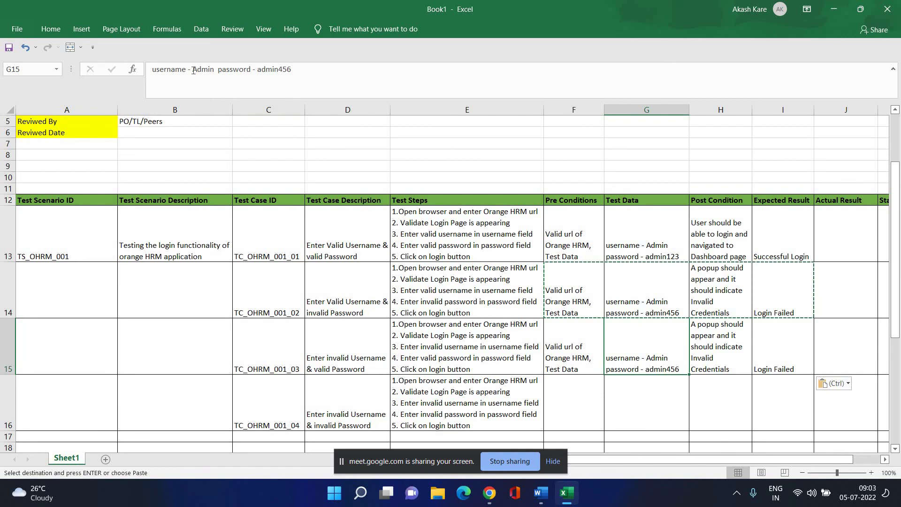
text(Super)
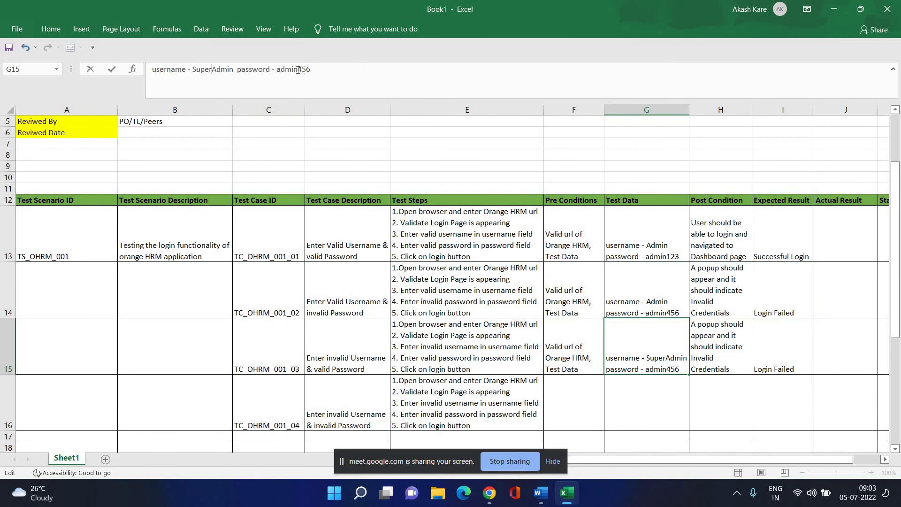
drag(297, 70, 314, 70)
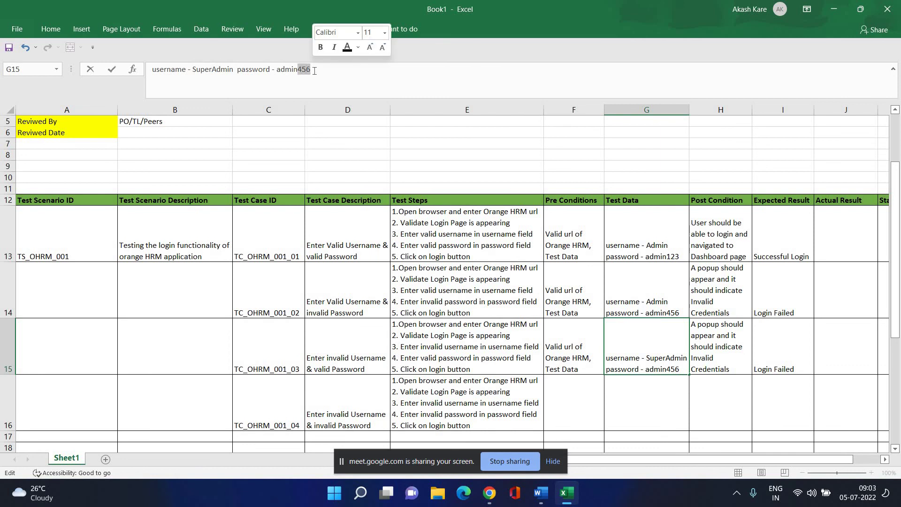
text(2)
key(BackSpace)
text(123)
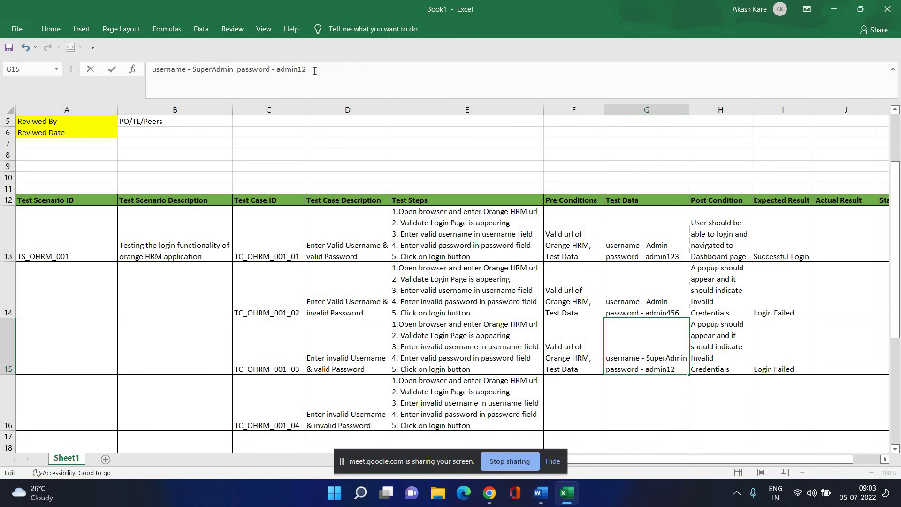
click(694, 414)
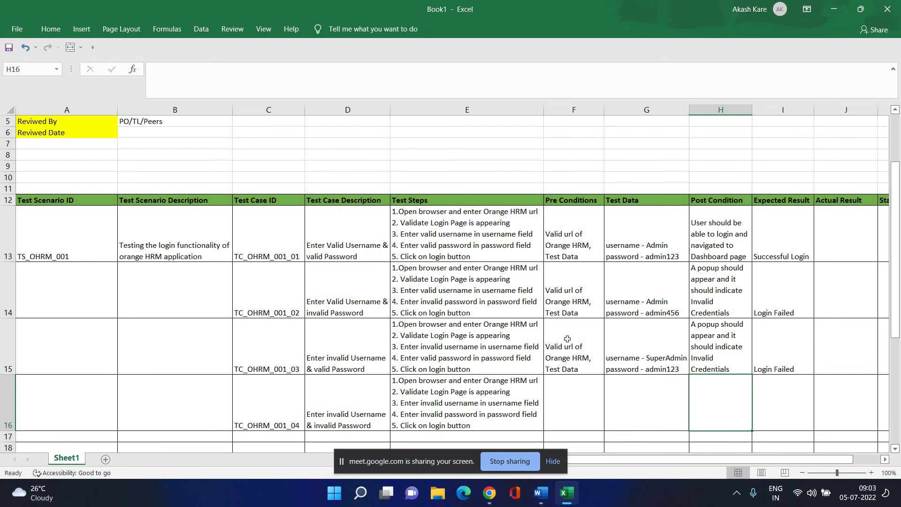
Copy row 15's cells F15:I15 into row 16 and change G16's password to another invalid value.
drag(567, 338, 771, 360)
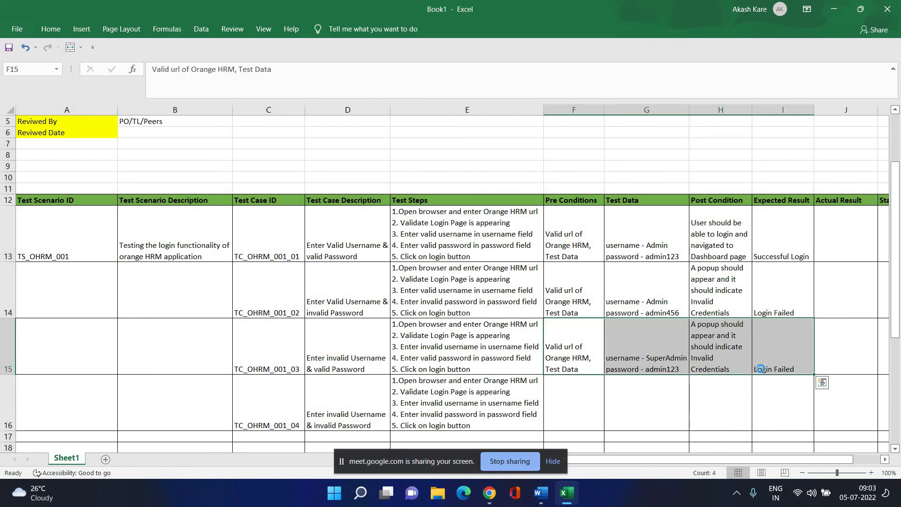
key(ctrl+c)
click(589, 392)
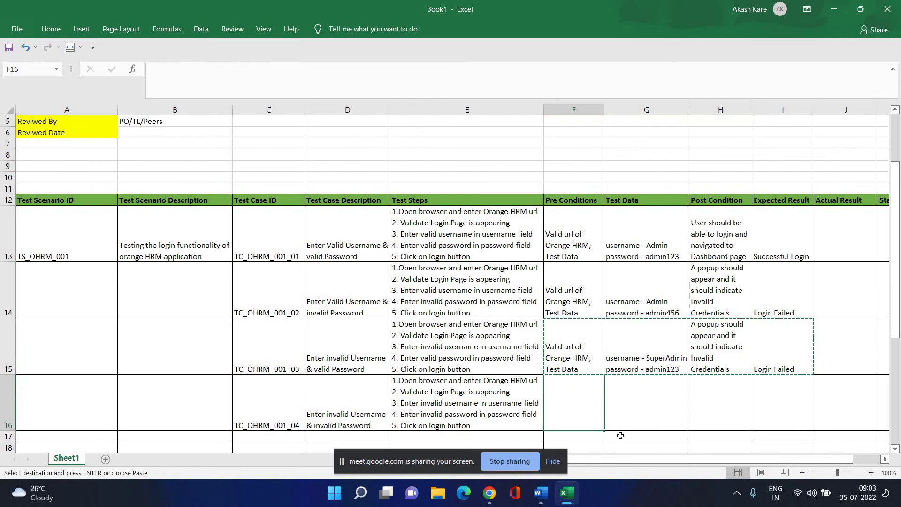
key(ctrl+v)
click(648, 418)
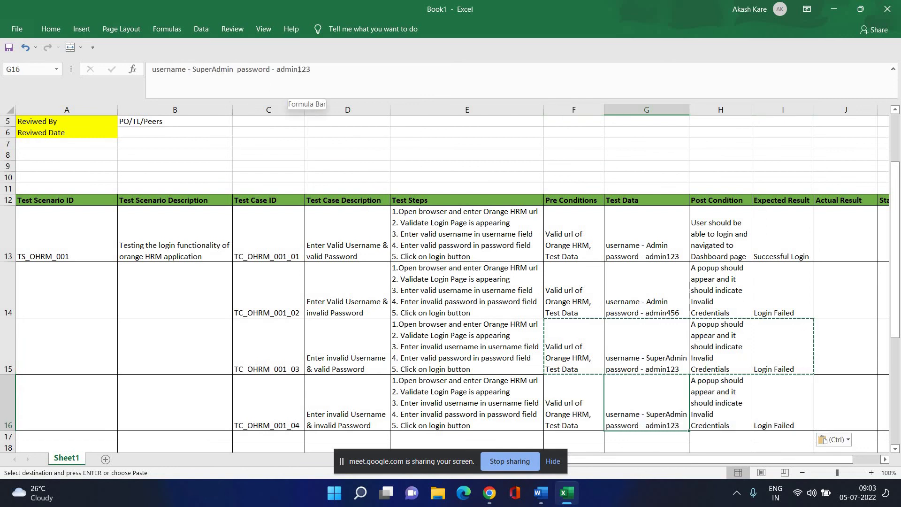
drag(298, 71, 312, 71)
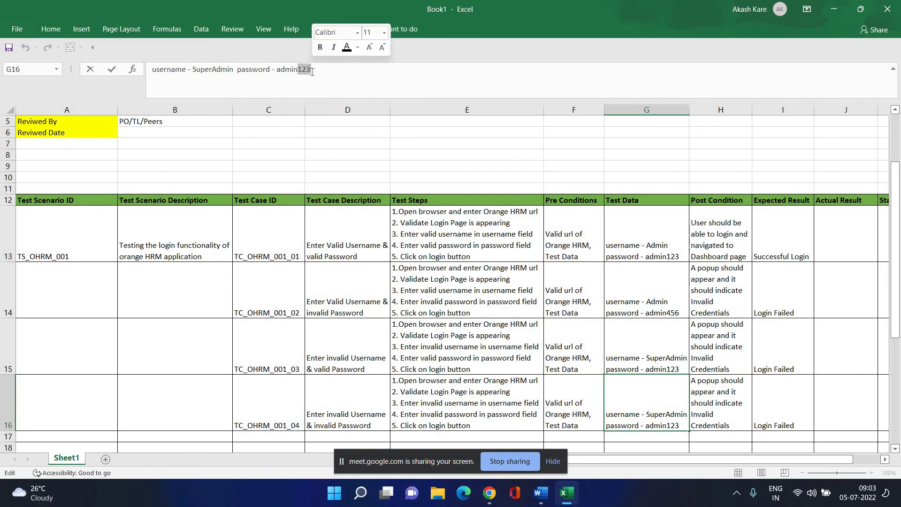
text(456)
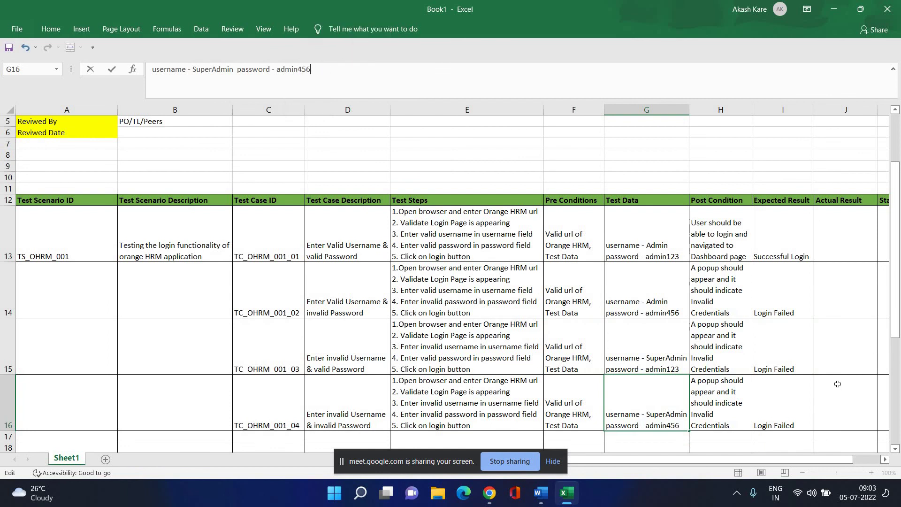
click(837, 384)
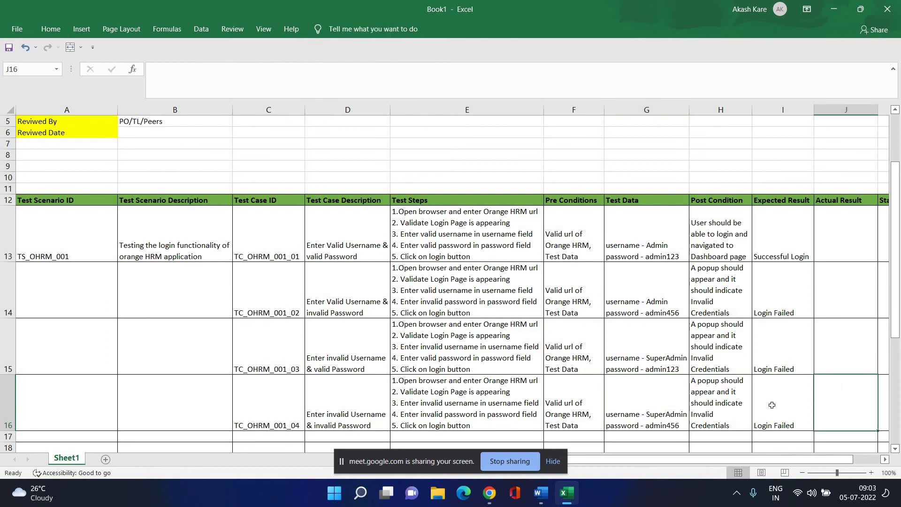